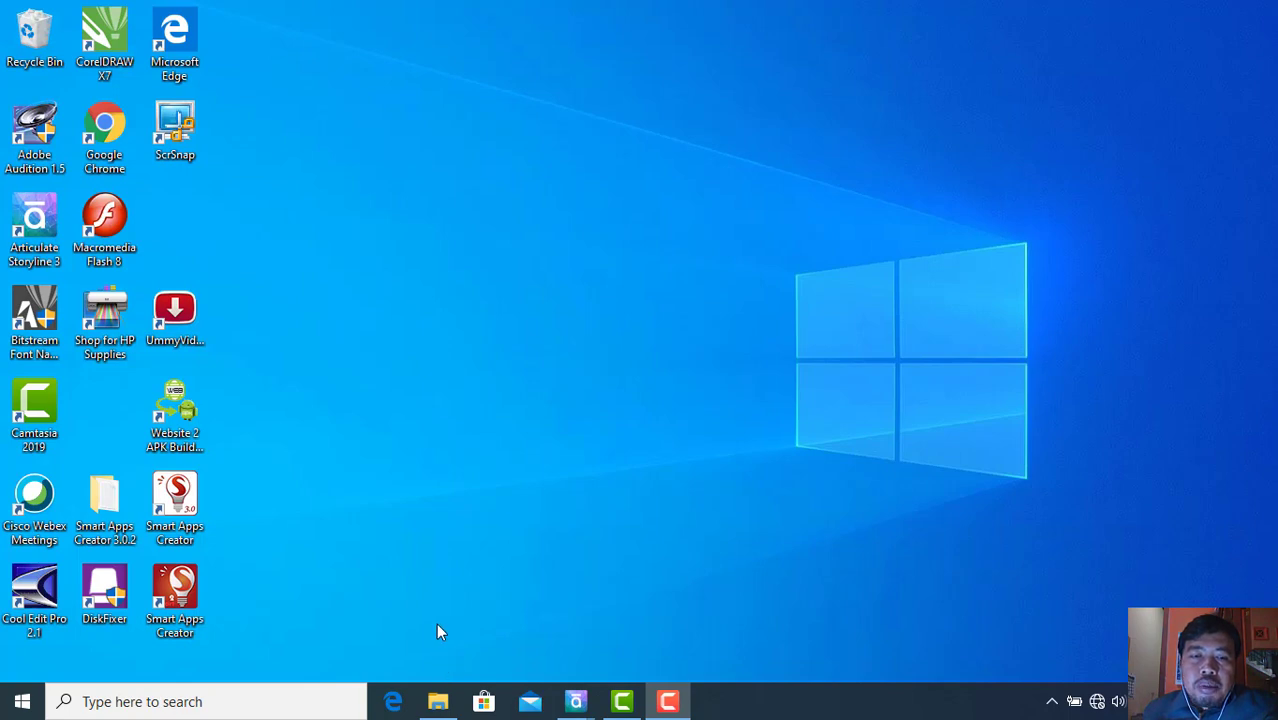
# - Browse to the asset media folder on drive D: and examine the background, frame and button images in Asset 1
pyautogui.click(438, 703)
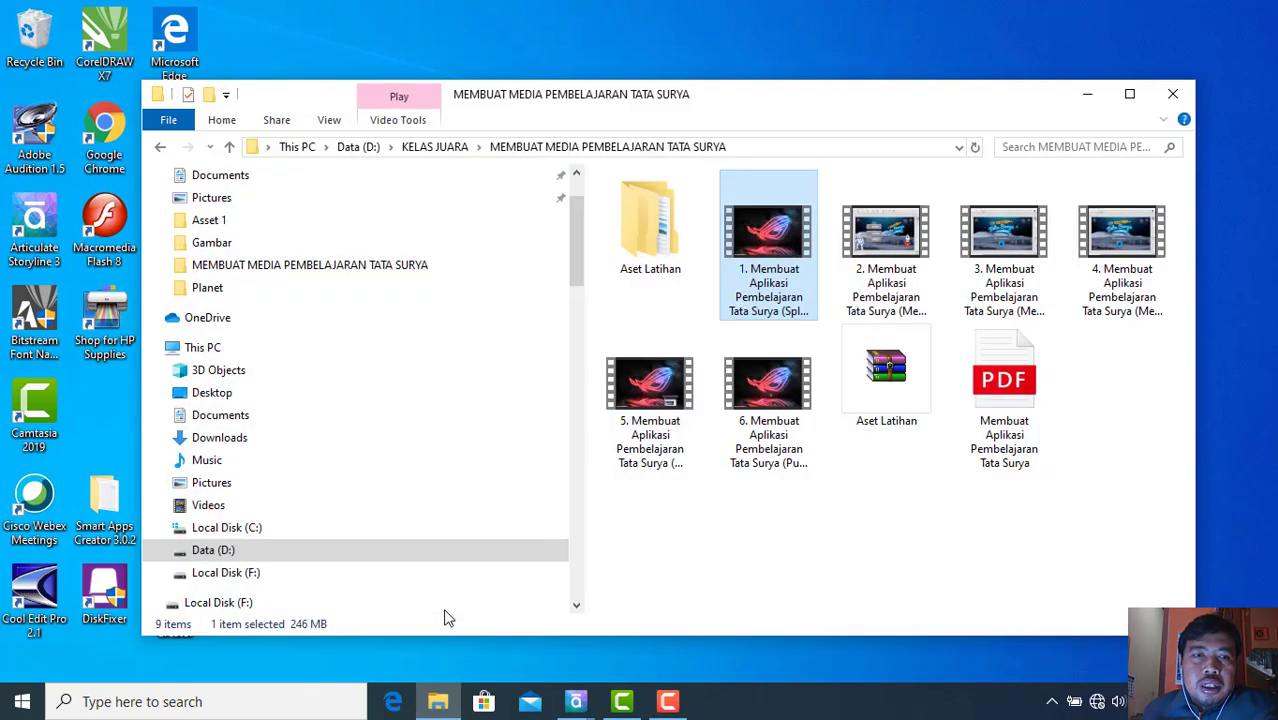
pyautogui.click(323, 563)
pyautogui.scroll(-1, 707, 356)
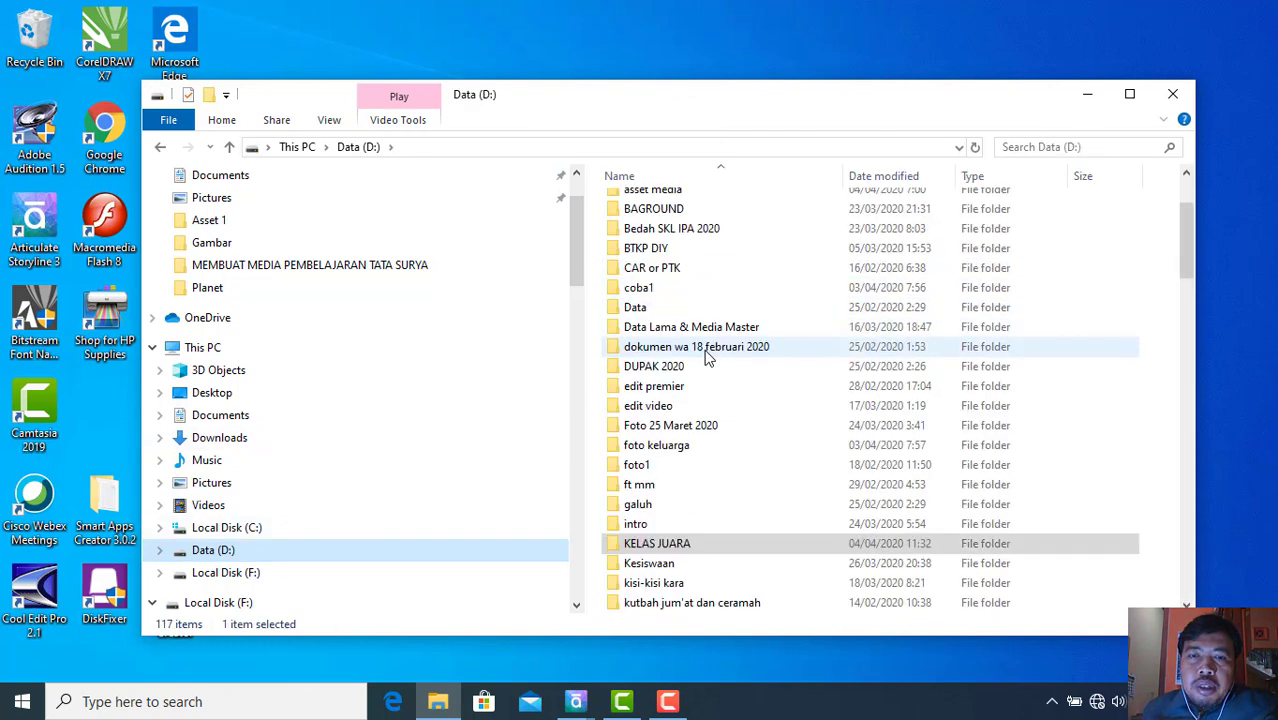
pyautogui.scroll(3, 707, 356)
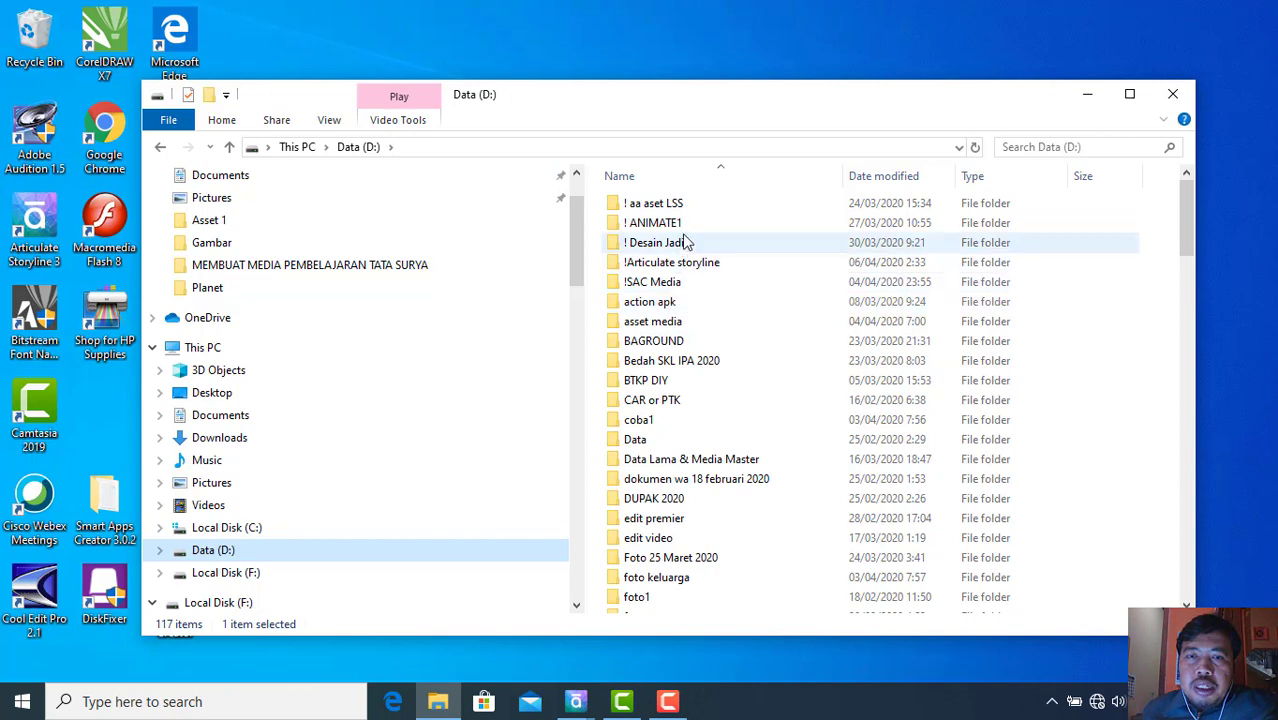
pyautogui.doubleClick(677, 322)
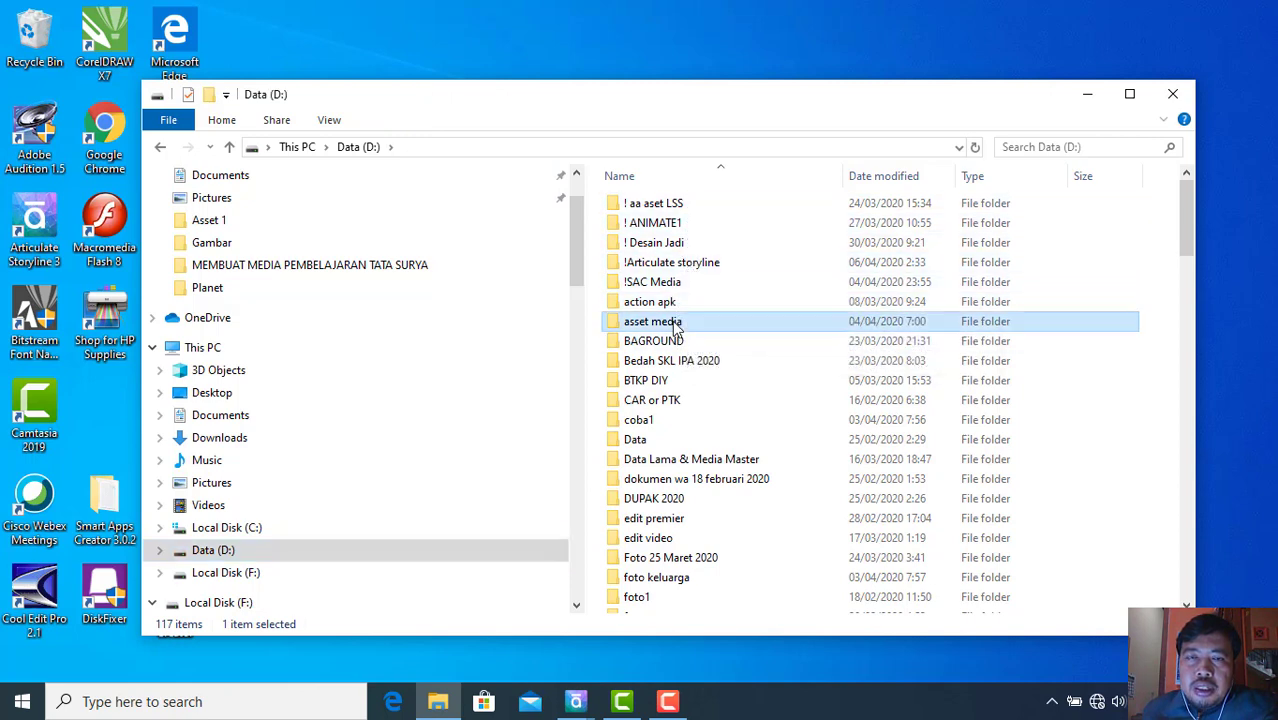
pyautogui.doubleClick(659, 224)
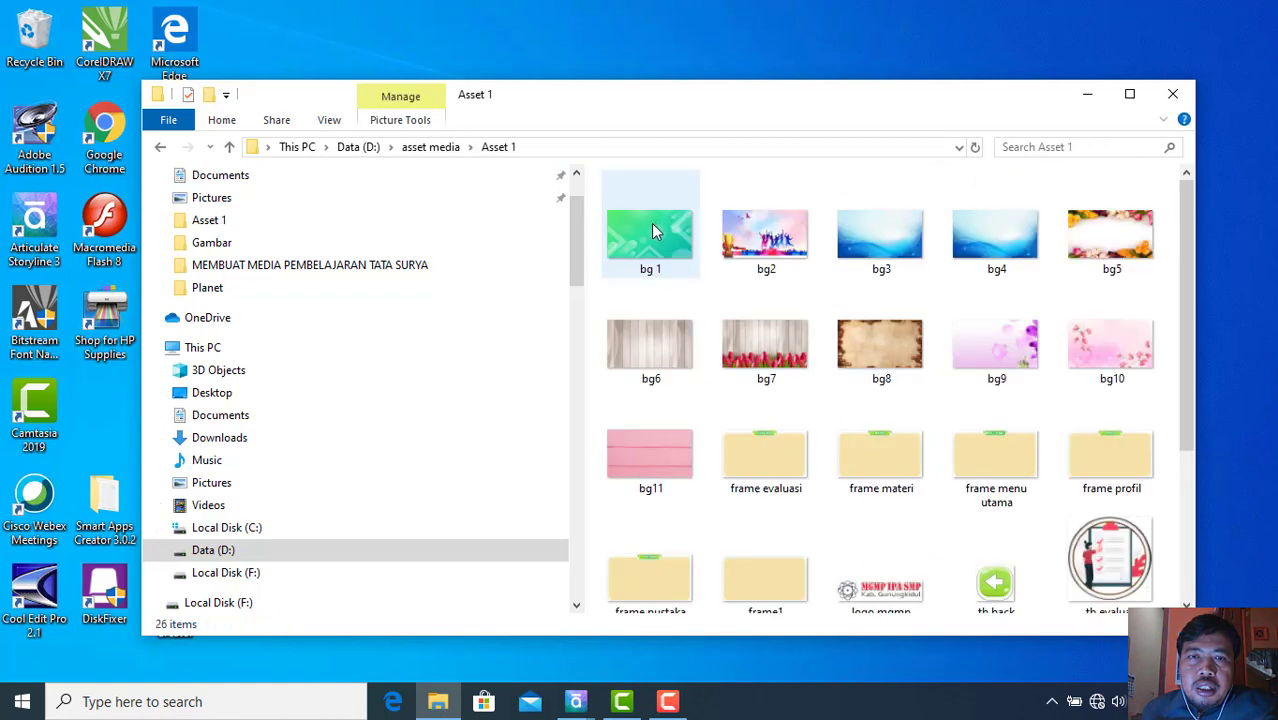
pyautogui.click(1131, 95)
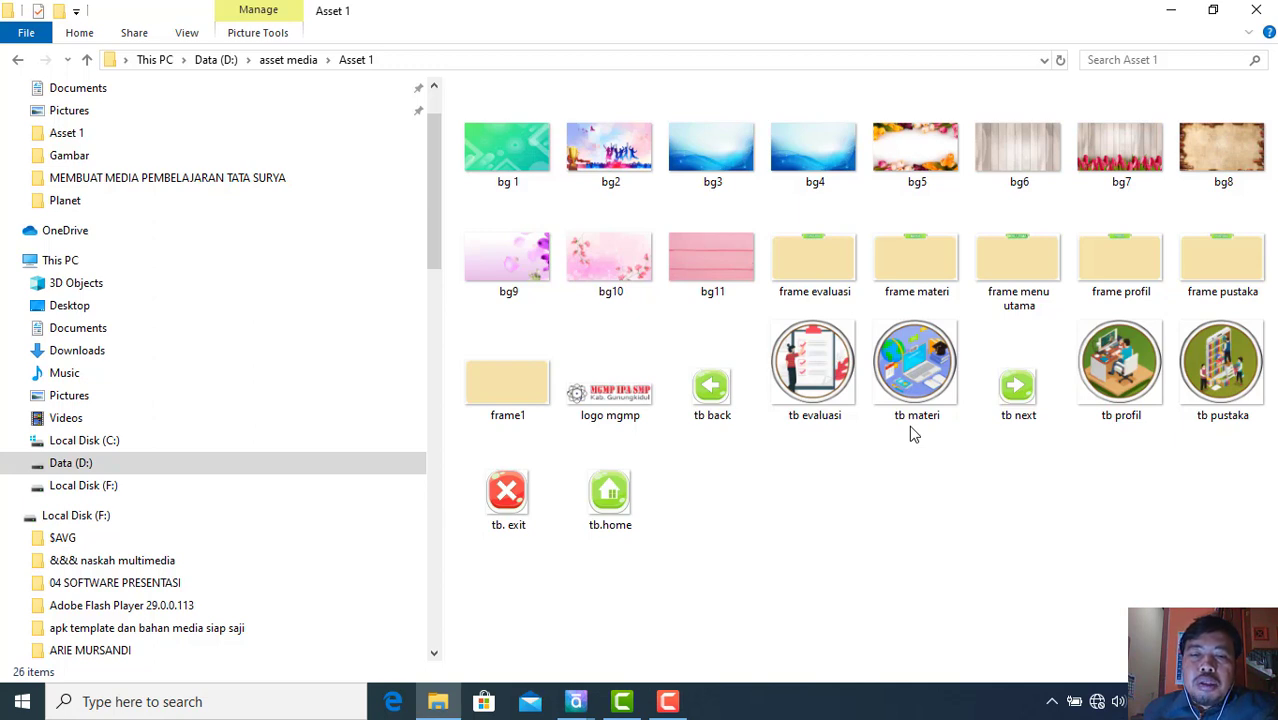
pyautogui.click(1173, 12)
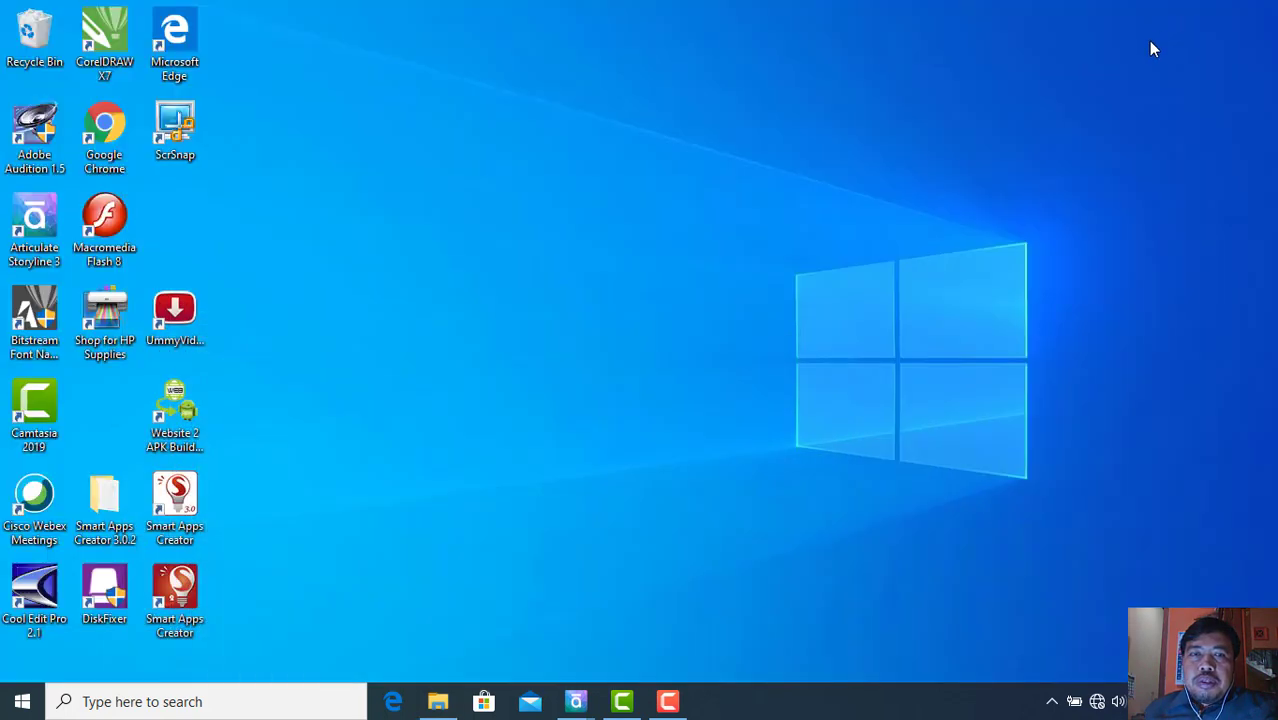
# - Launch Articulate Storyline 3 and open the recent project Template mgmp1, switching to its already open instance
pyautogui.doubleClick(44, 224)
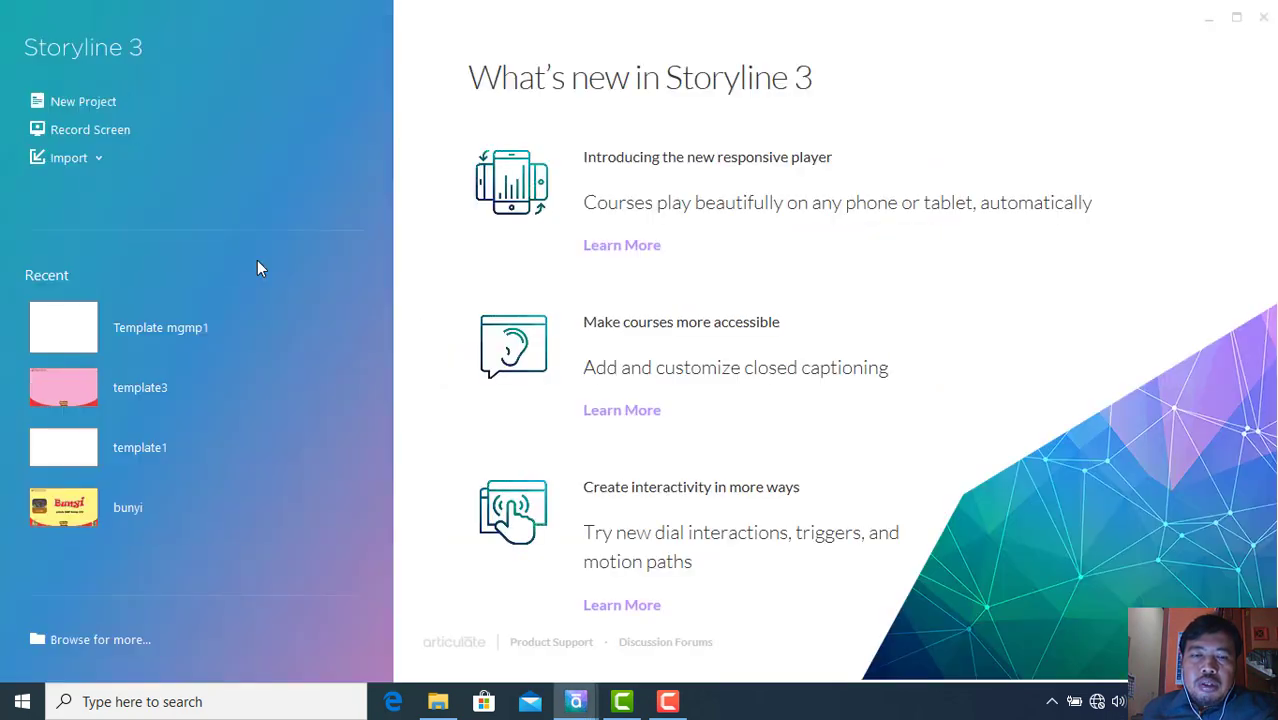
pyautogui.click(160, 336)
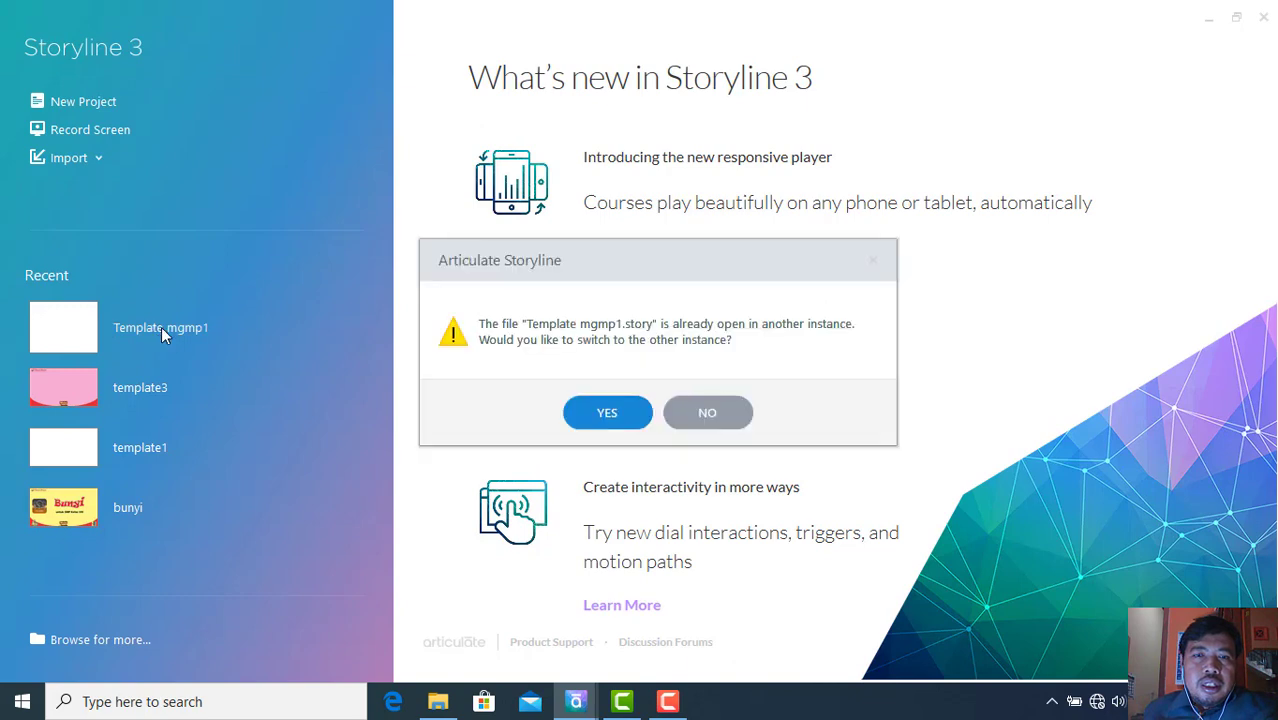
pyautogui.click(610, 413)
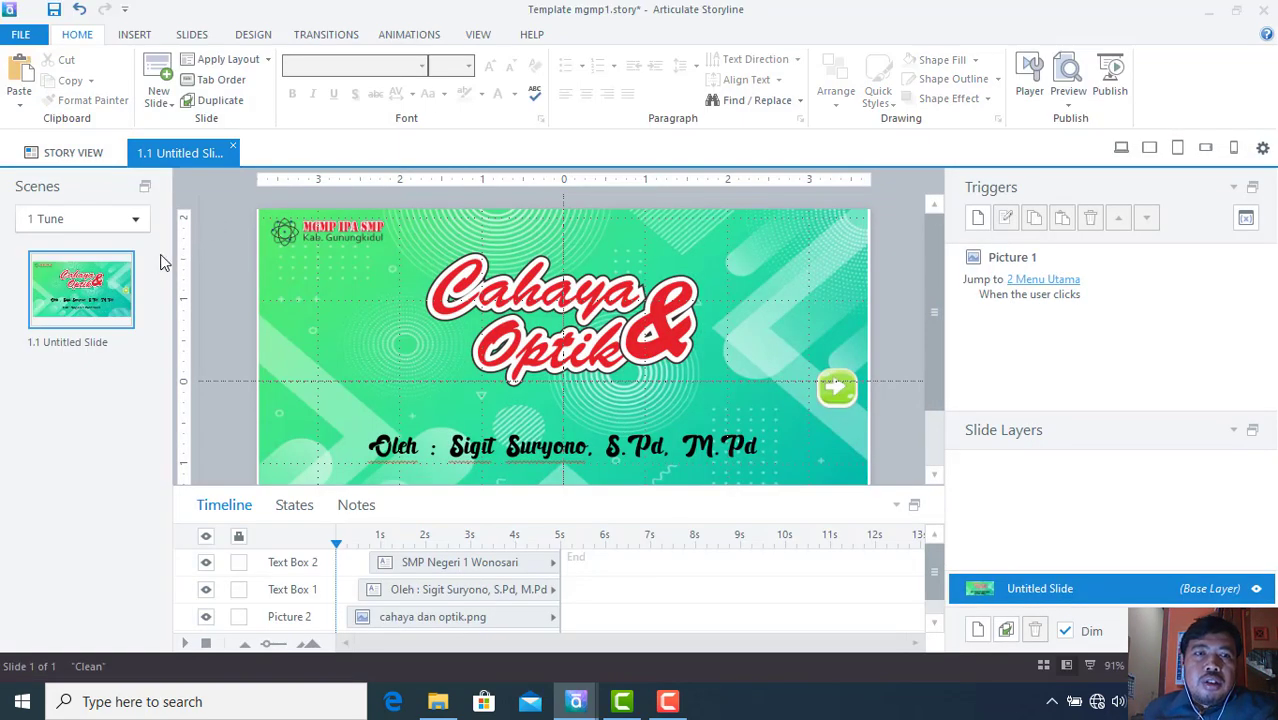
# - Review the full slides of the Tune and Menu Utama scenes, including the title, logo and navigation buttons
pyautogui.click(137, 226)
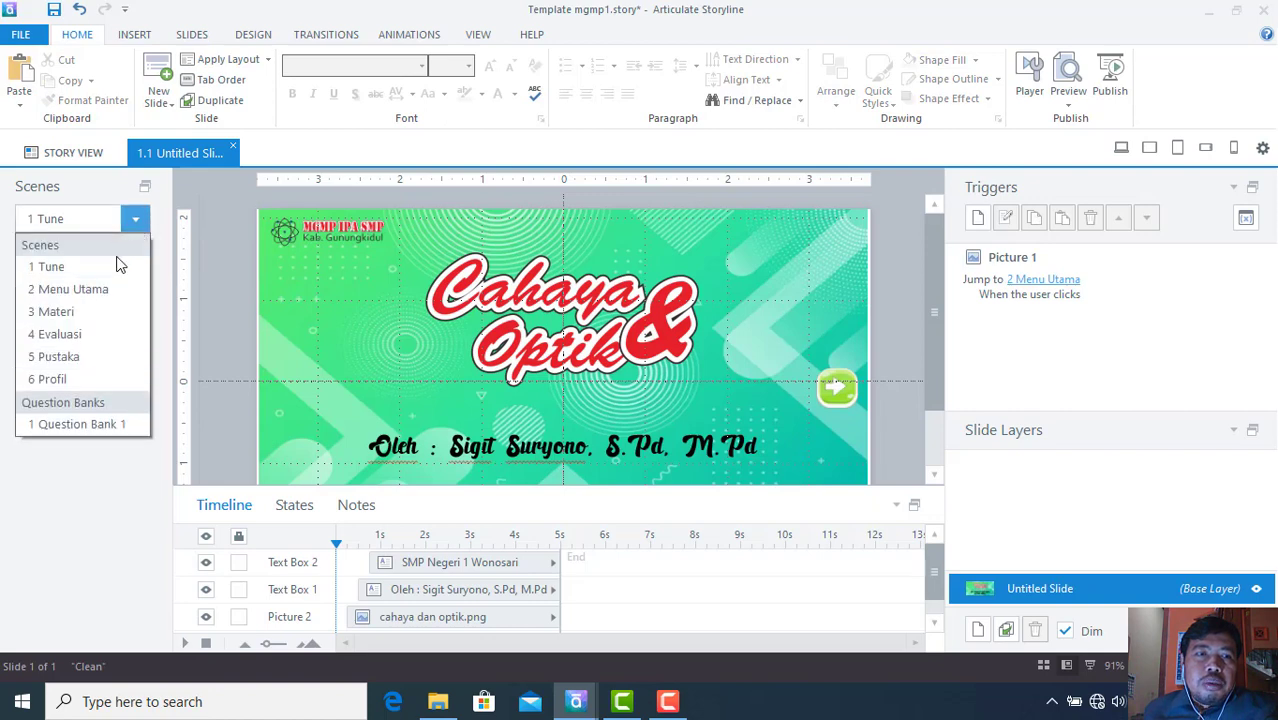
pyautogui.click(112, 264)
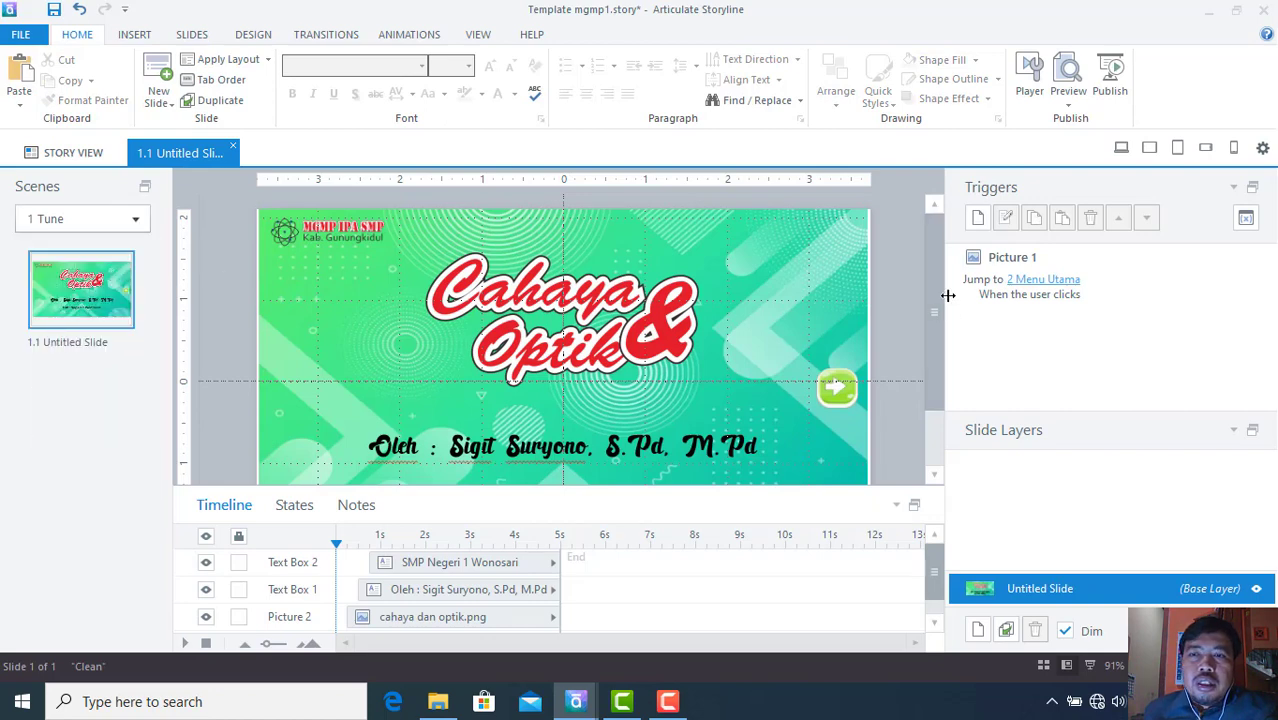
pyautogui.moveTo(933, 322)
pyautogui.mouseDown()
pyautogui.moveTo(935, 355)
pyautogui.moveTo(937, 342)
pyautogui.mouseUp()
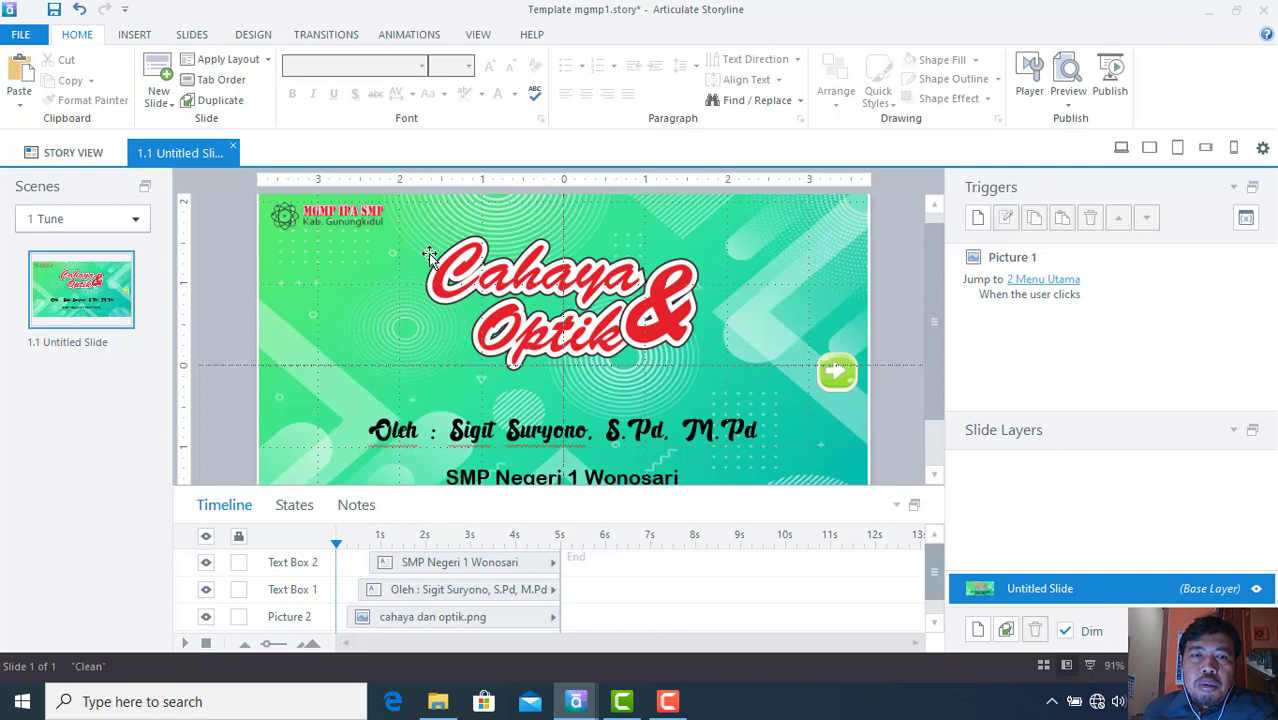
pyautogui.scroll(-1, 452, 421)
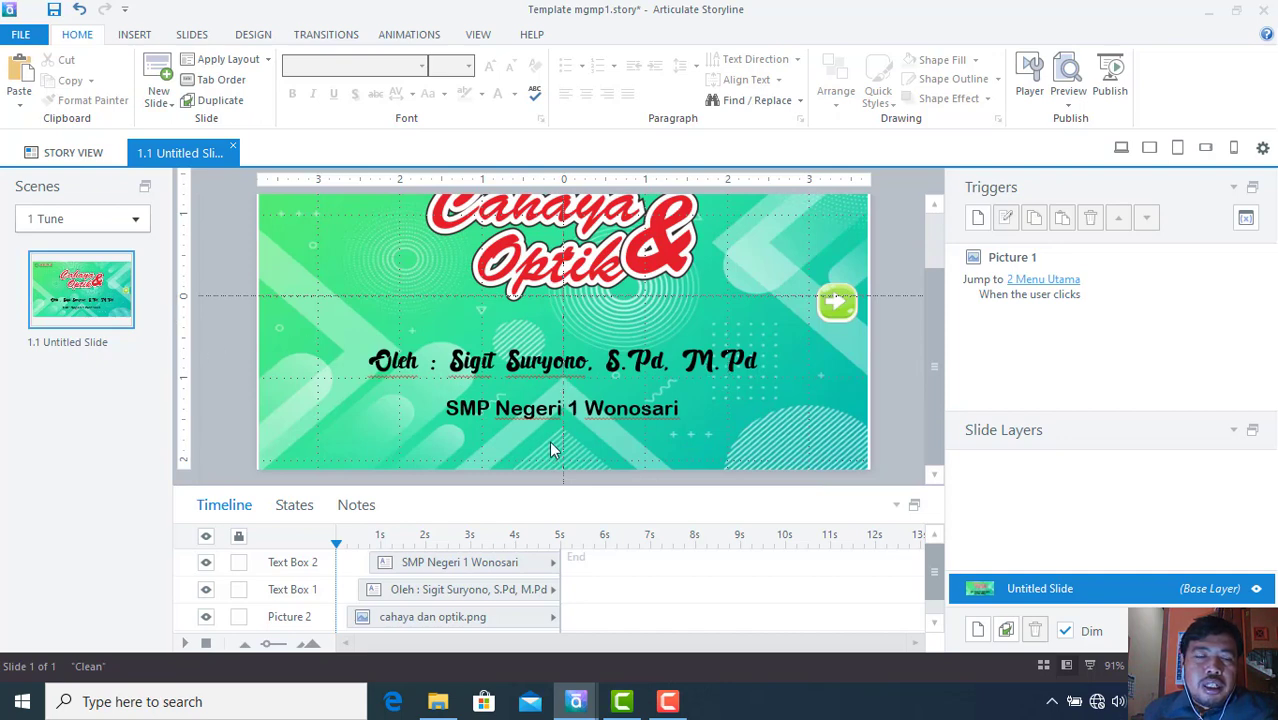
pyautogui.click(137, 222)
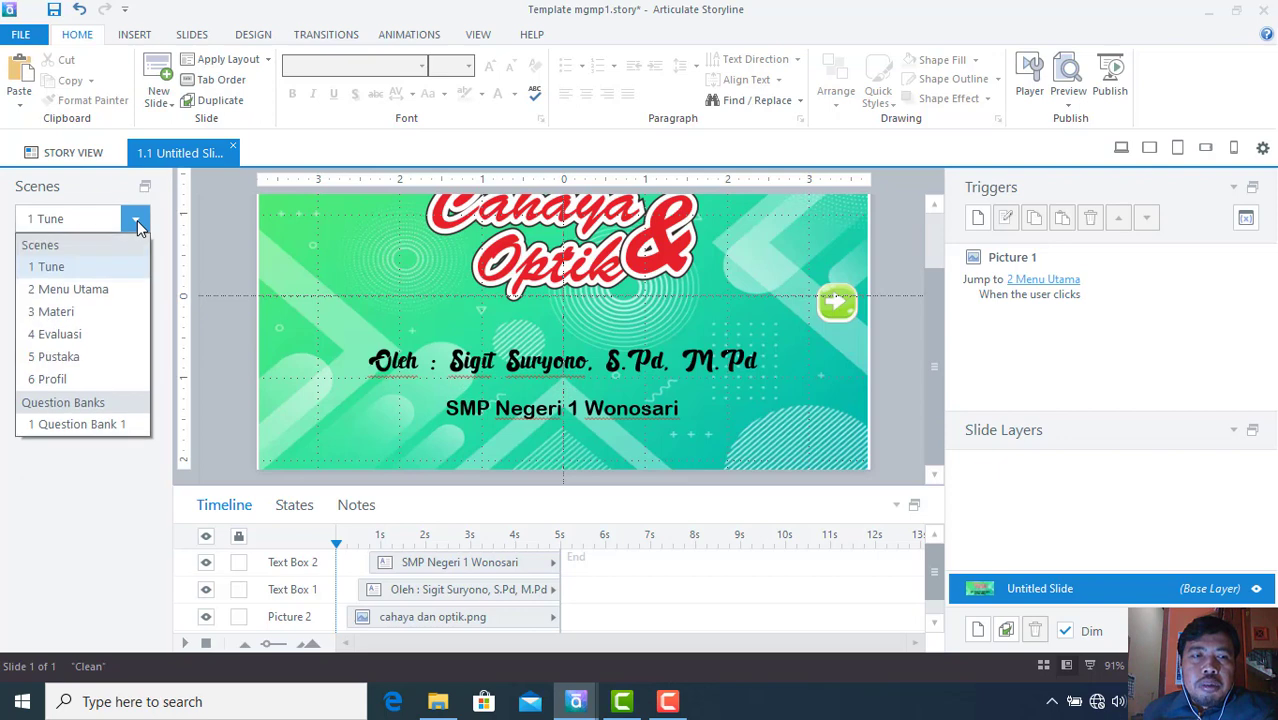
pyautogui.click(108, 288)
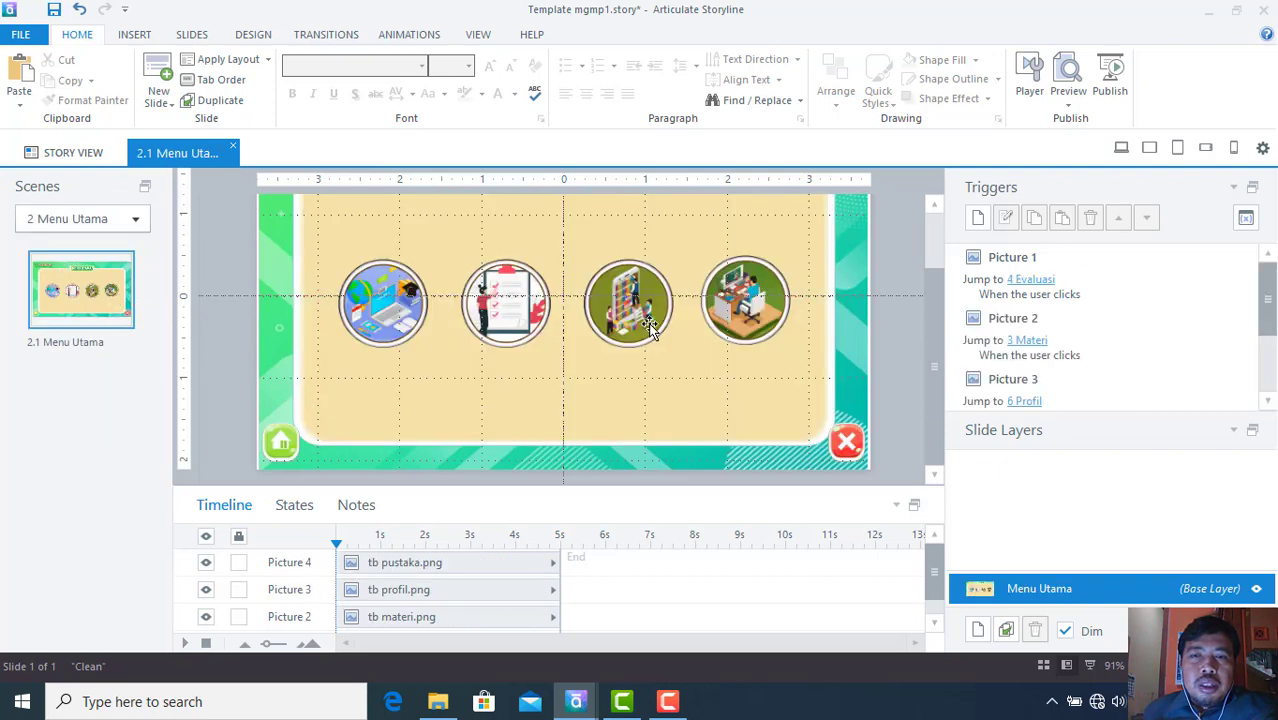
pyautogui.moveTo(932, 329); pyautogui.dragTo(932, 288)
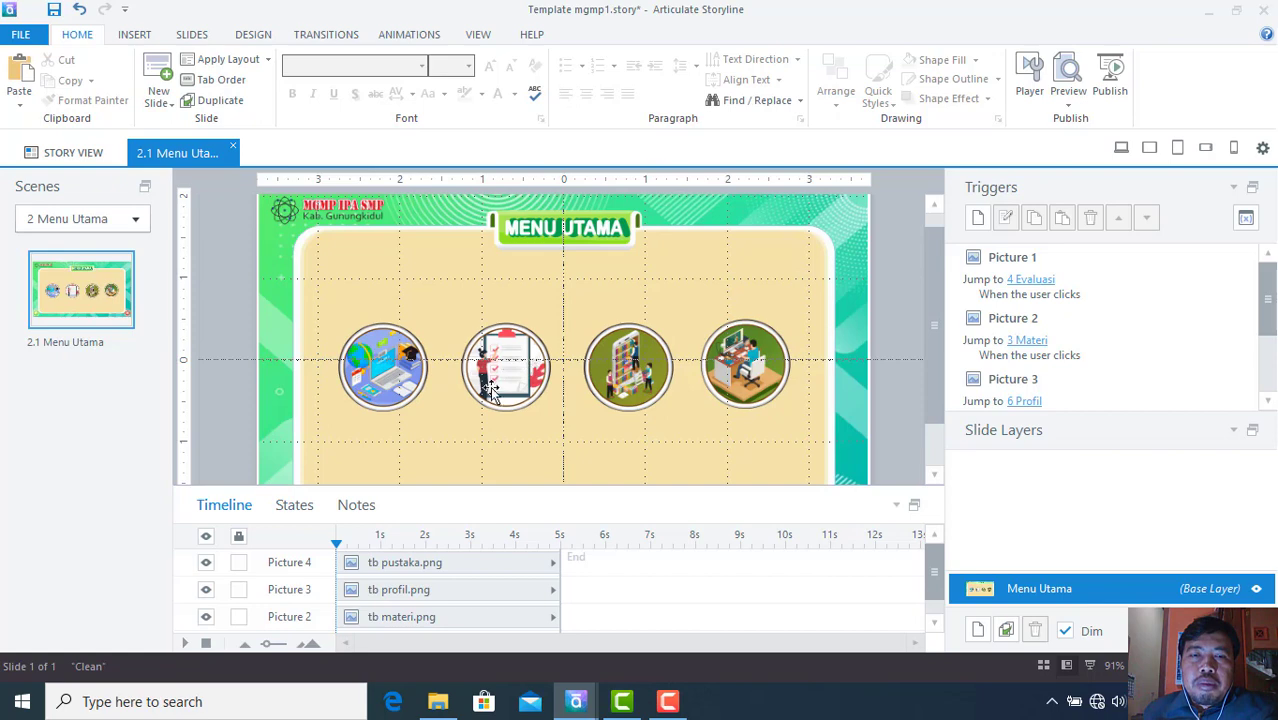
# - Review the slides of the Materi and Evaluasi scenes, including their headings, content frames and corner buttons
pyautogui.click(136, 224)
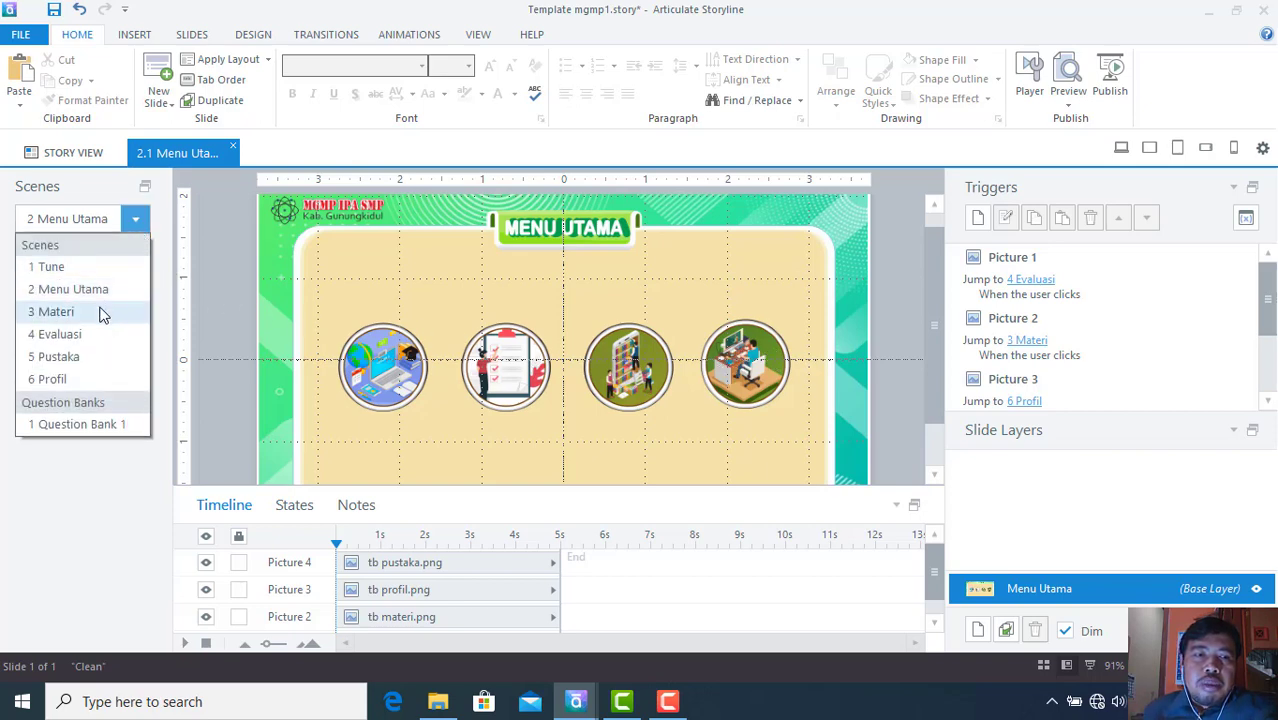
pyautogui.click(60, 312)
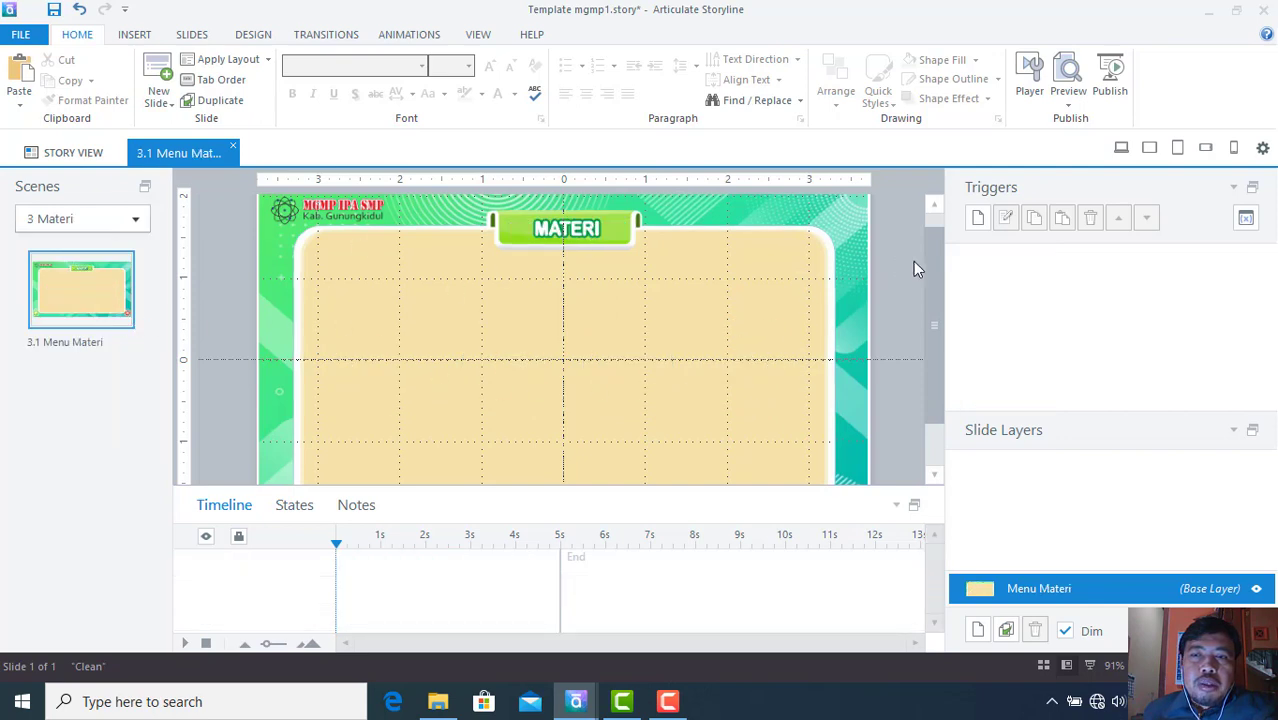
pyautogui.moveTo(940, 287); pyautogui.dragTo(934, 309)
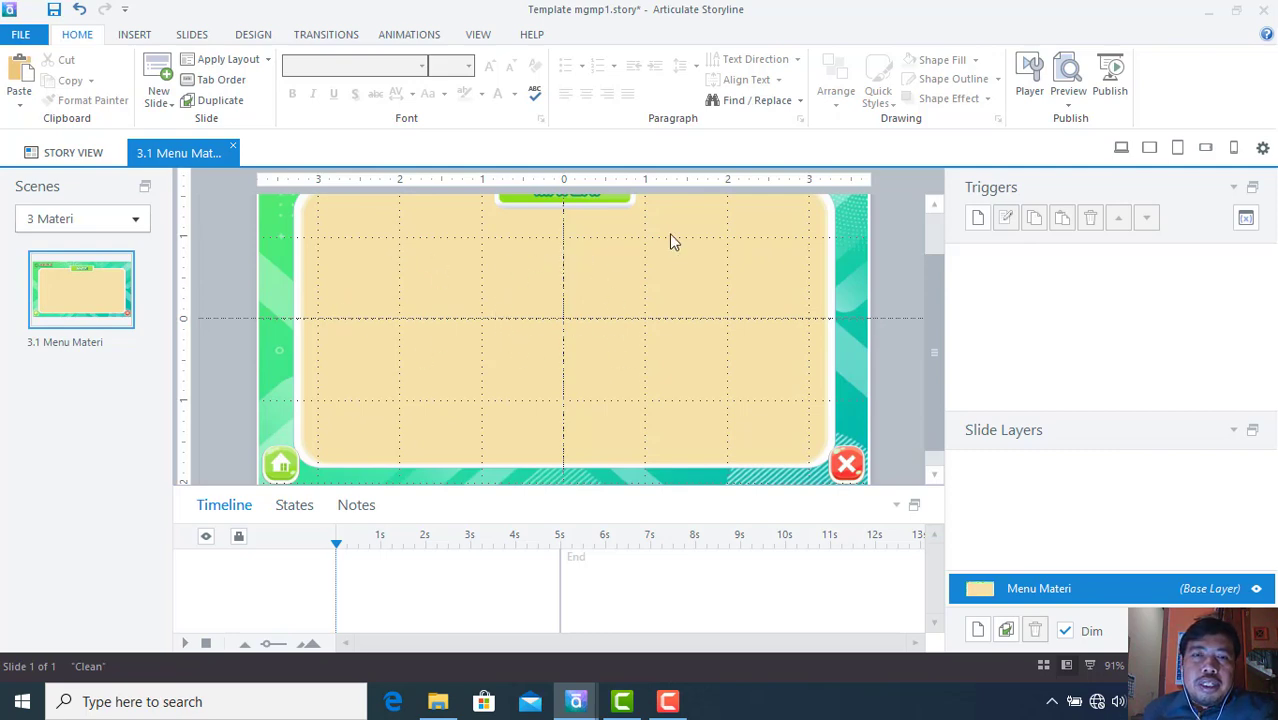
pyautogui.click(137, 222)
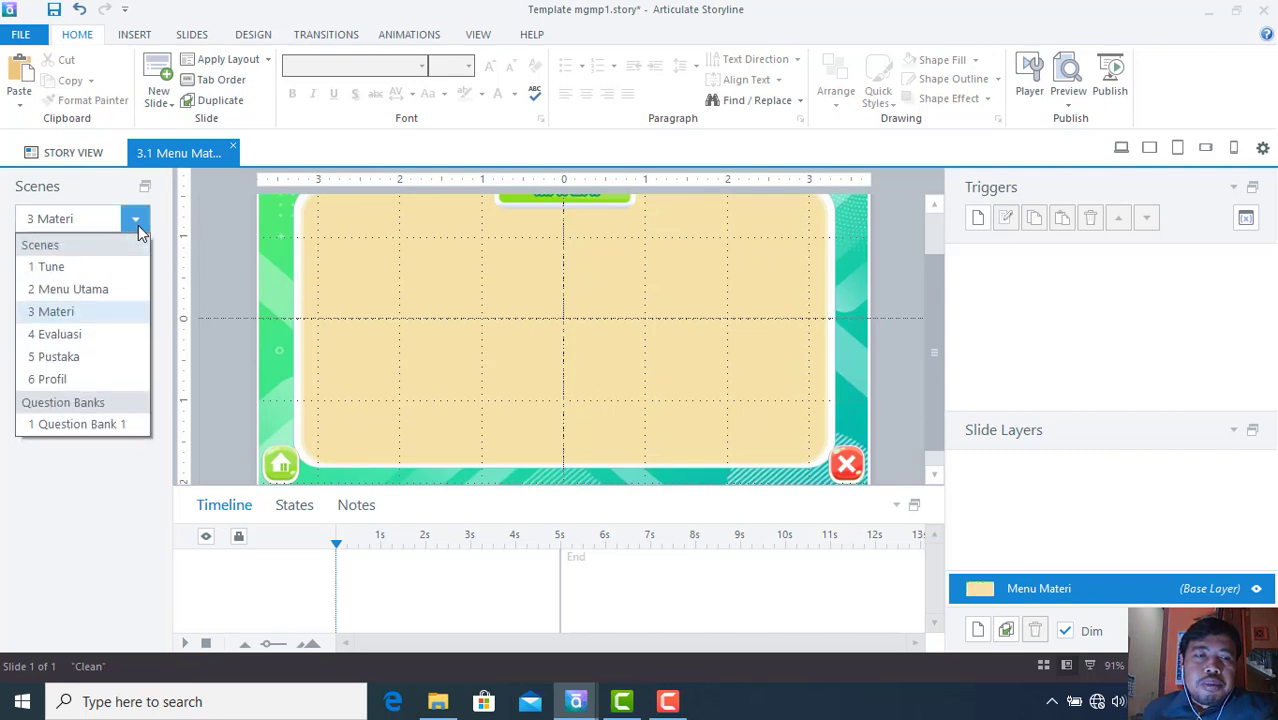
pyautogui.click(103, 336)
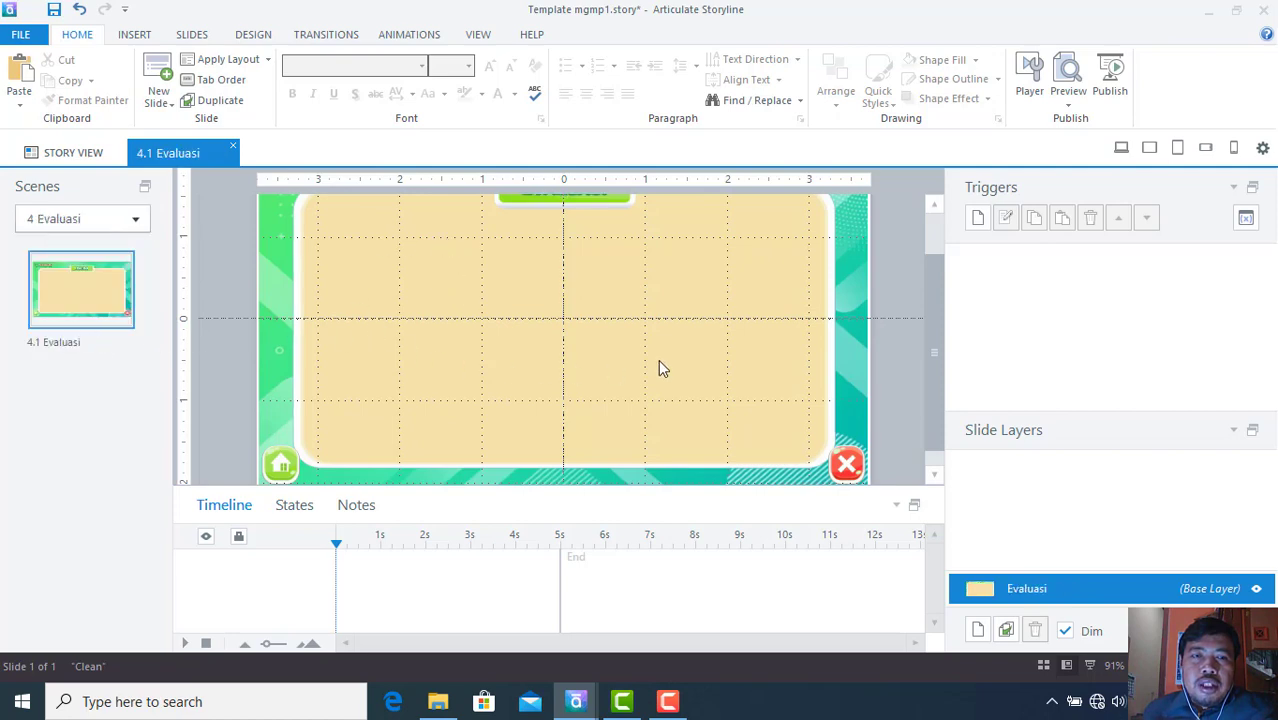
pyautogui.scroll(1, 658, 368)
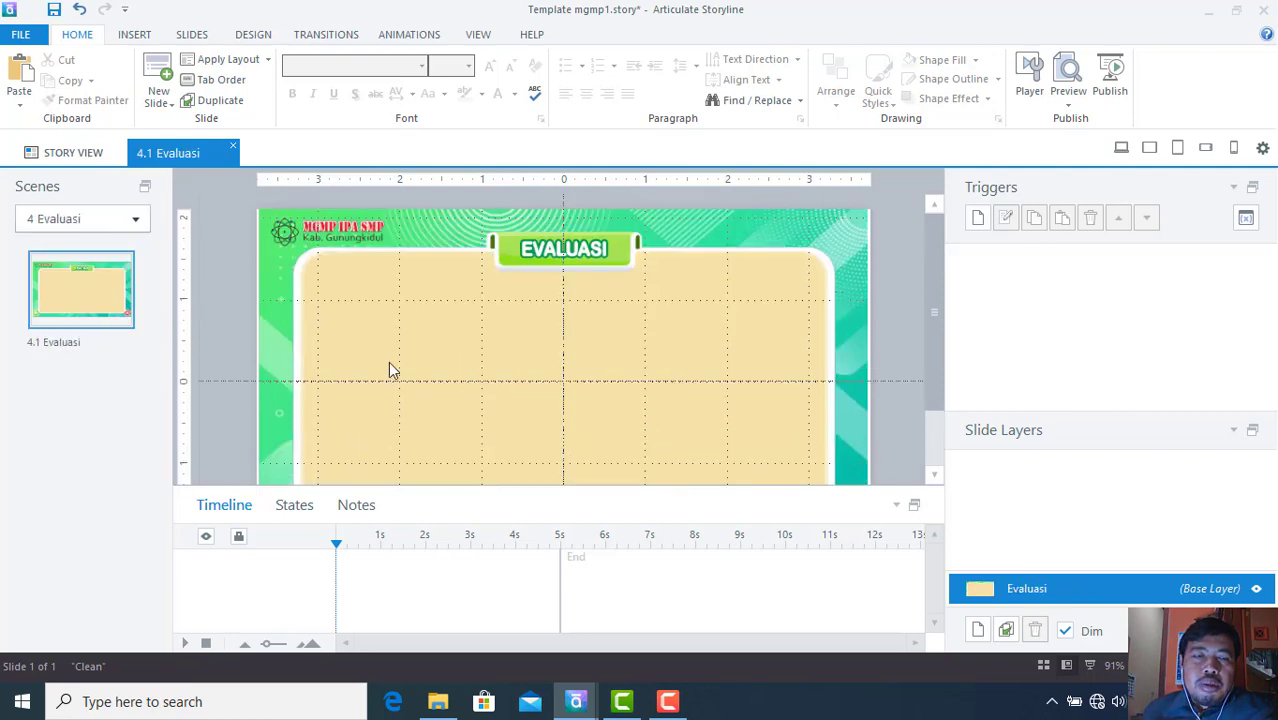
# - Review the Pustaka scene's slide from its heading down to the home and exit buttons
pyautogui.click(135, 218)
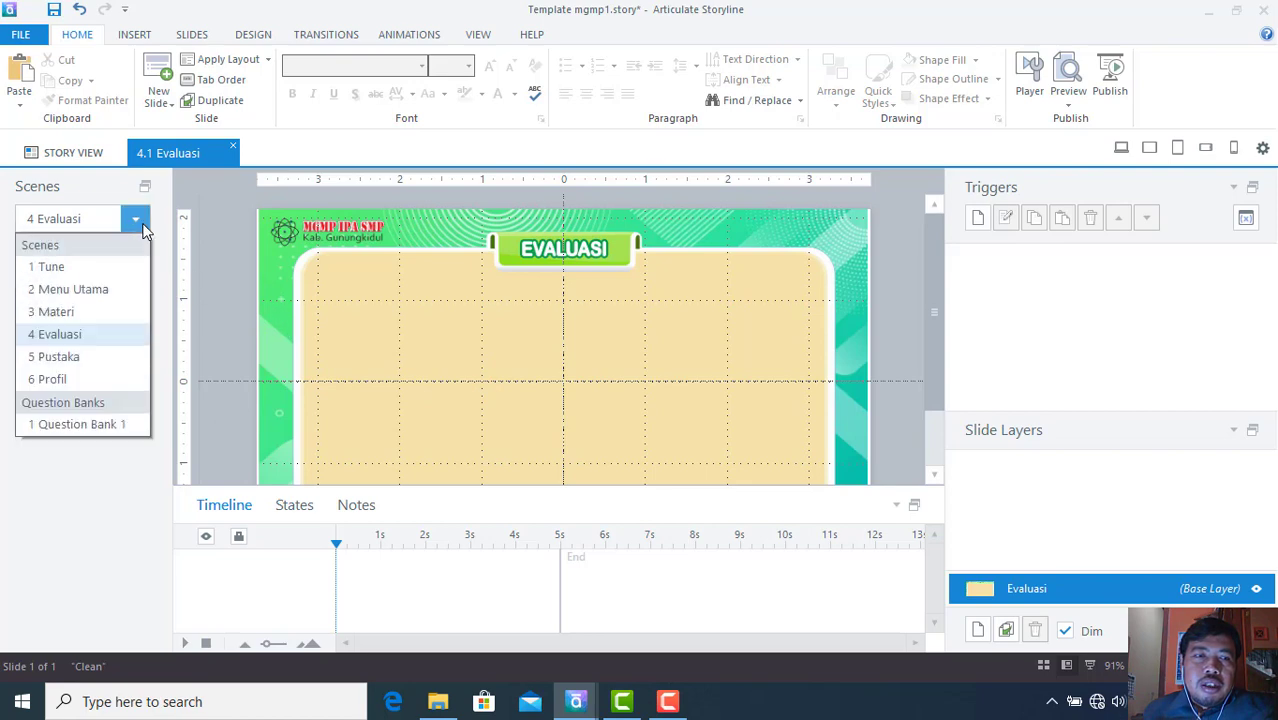
pyautogui.click(98, 358)
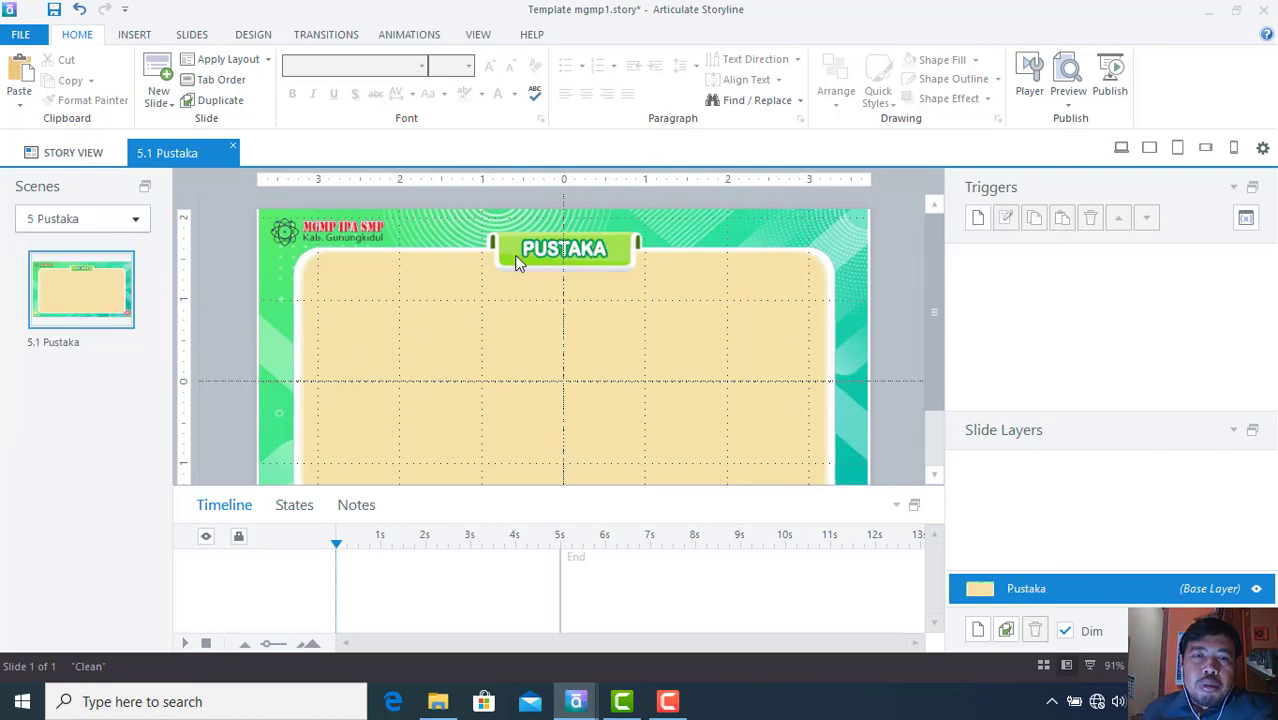
pyautogui.scroll(-2, 480, 290)
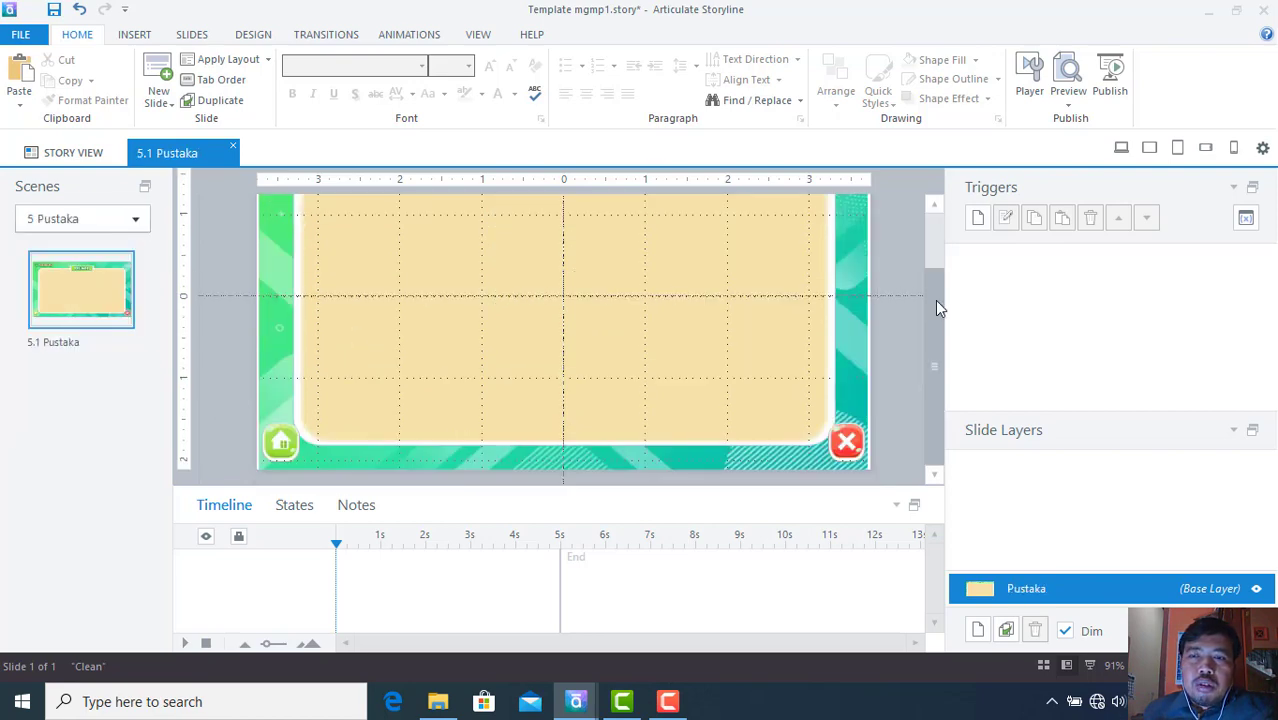
pyautogui.scroll(2, 937, 303)
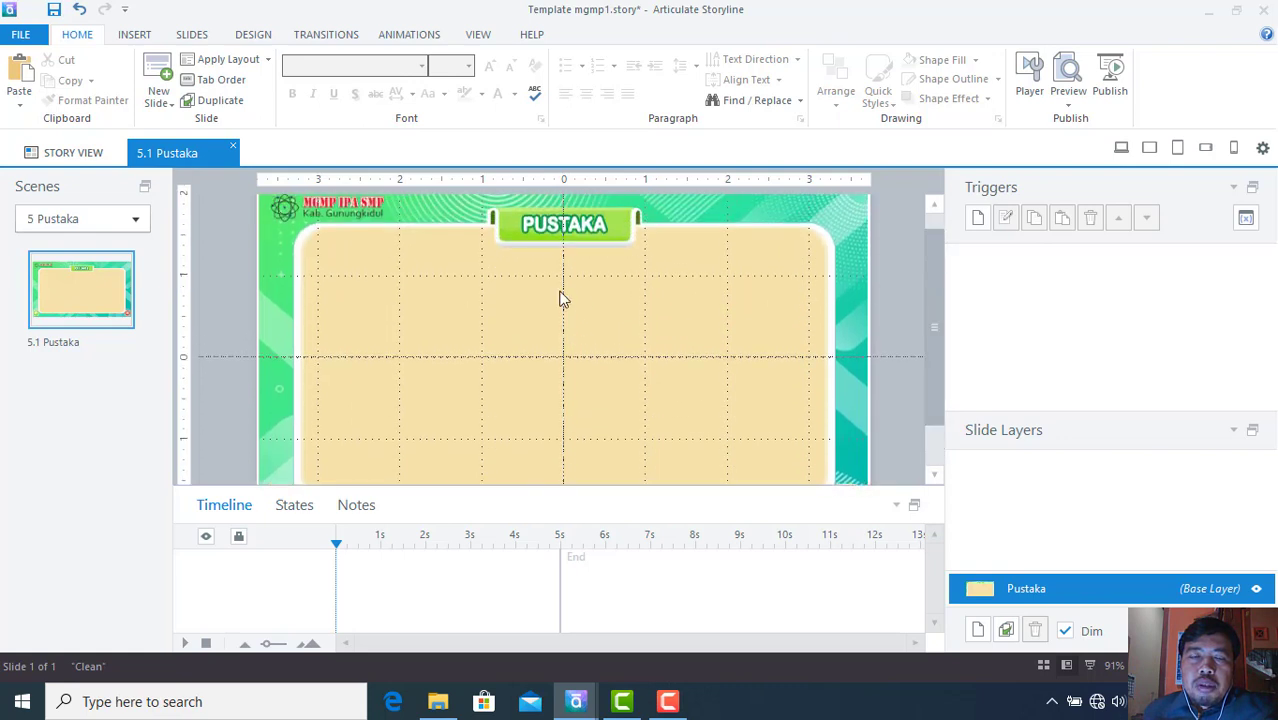
# - Review the Profil scene's slide, and examine how all the scenes are linked in Story View
pyautogui.click(135, 219)
pyautogui.click(104, 376)
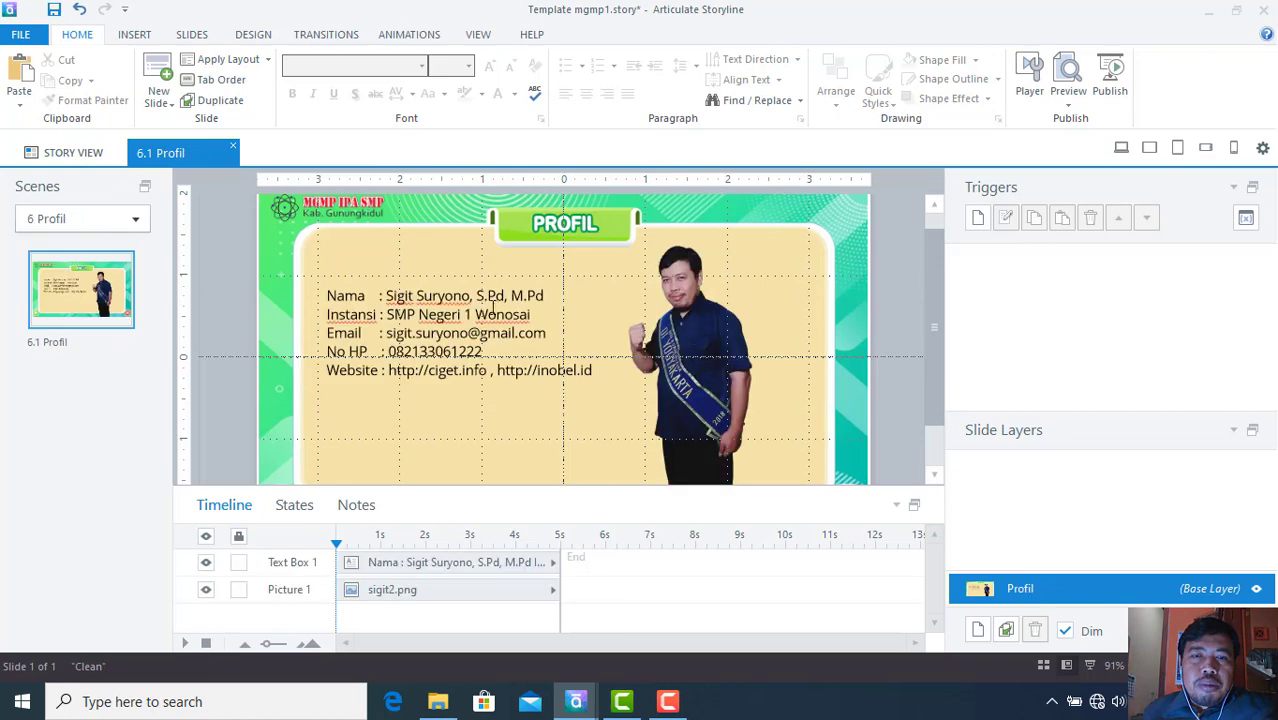
pyautogui.scroll(-2, 945, 265)
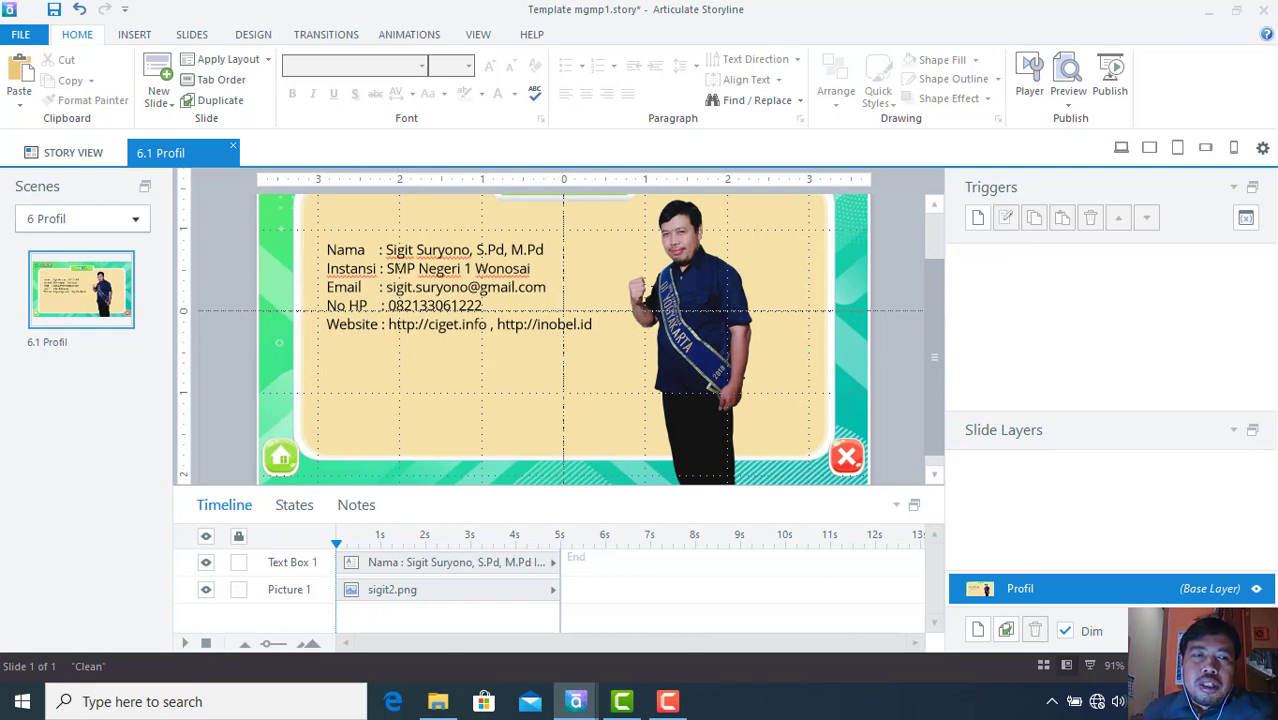
pyautogui.click(72, 160)
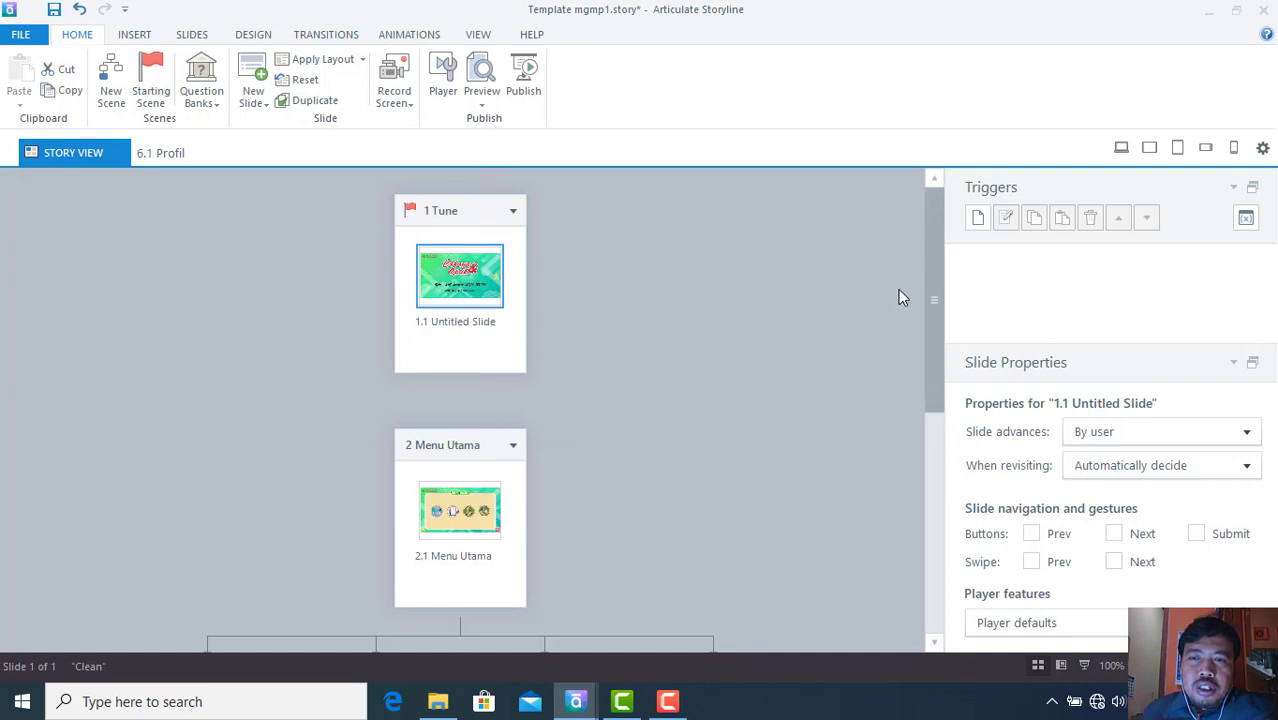
pyautogui.moveTo(931, 272); pyautogui.dragTo(962, 458)
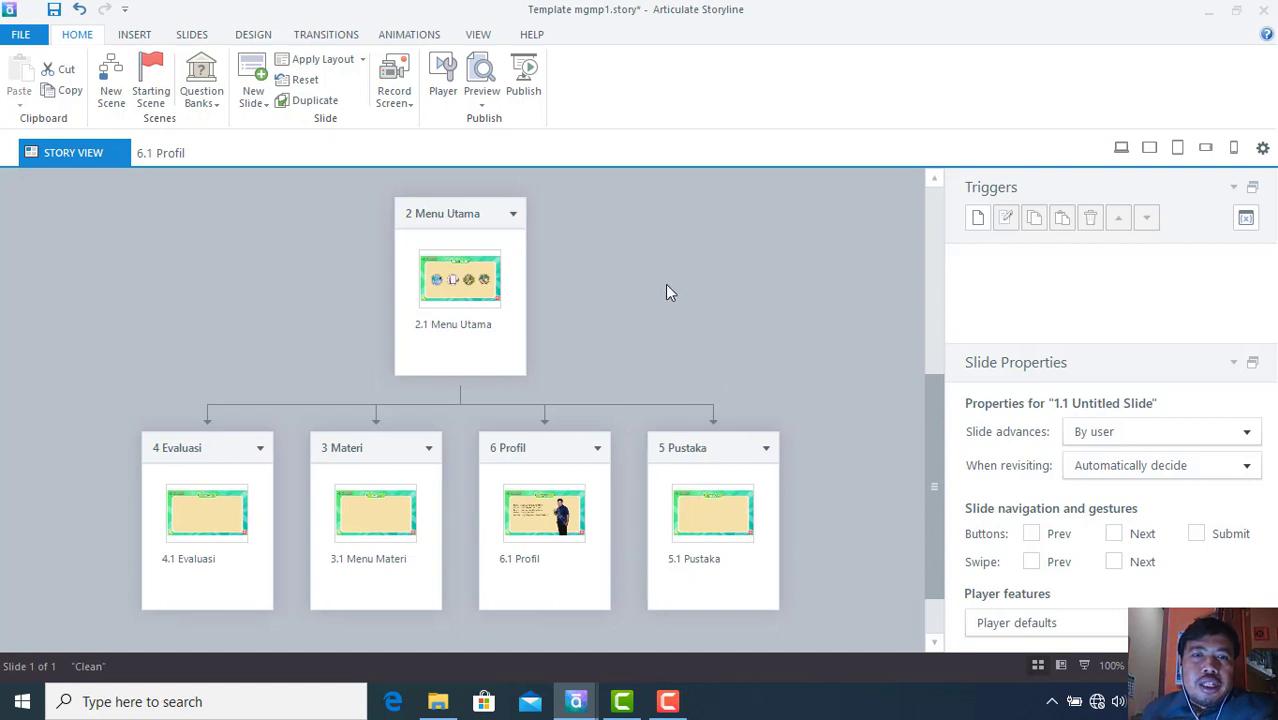
# - Create a new project, saving the changes made to Template mgmp1.story
pyautogui.click(24, 37)
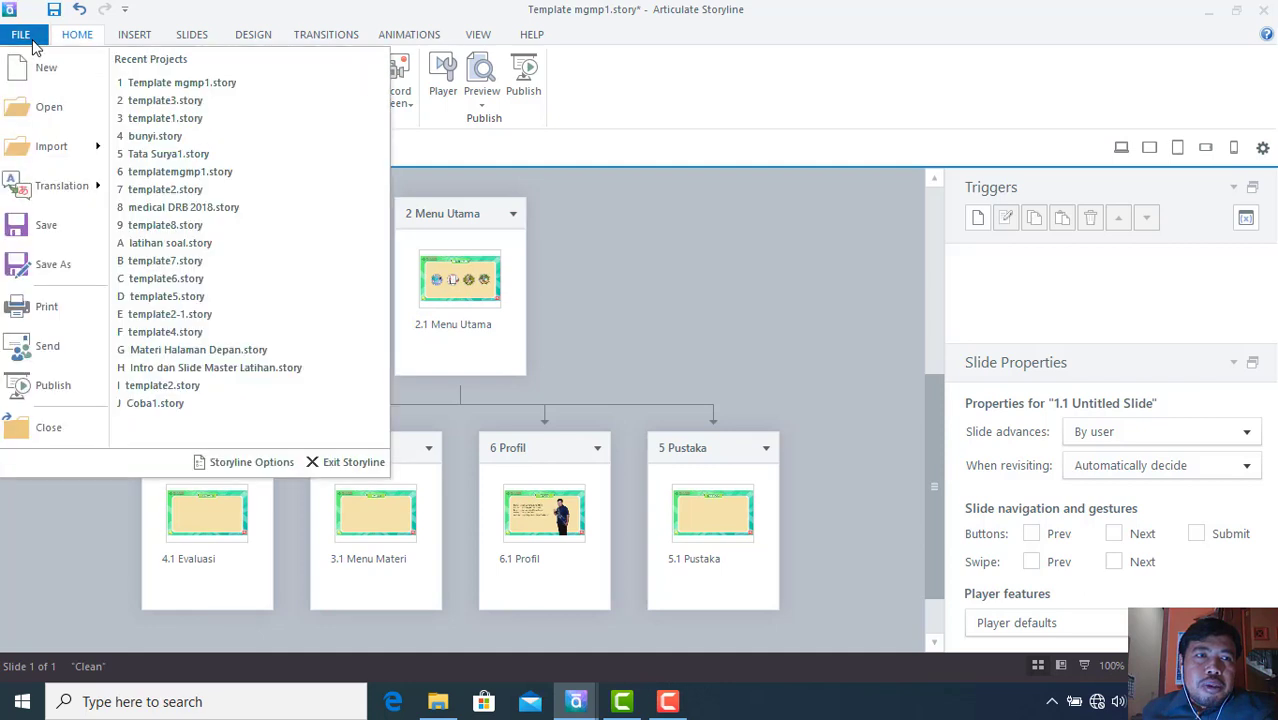
pyautogui.click(35, 70)
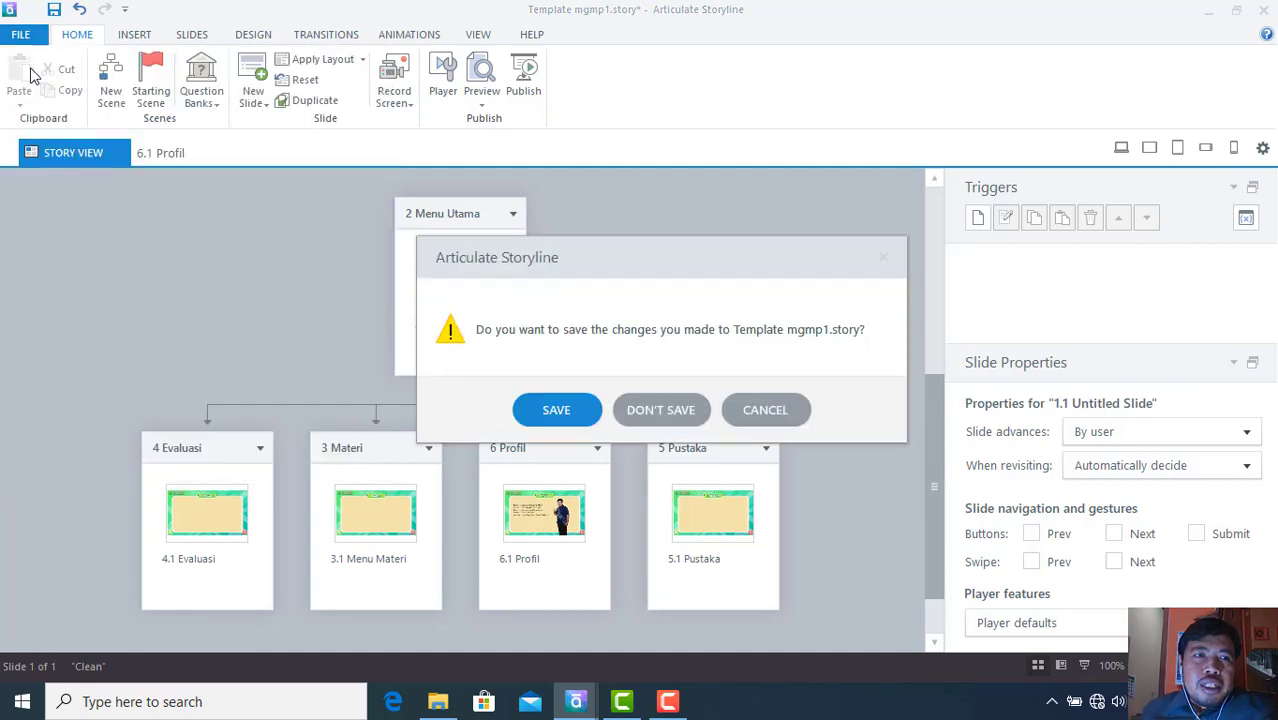
pyautogui.click(563, 409)
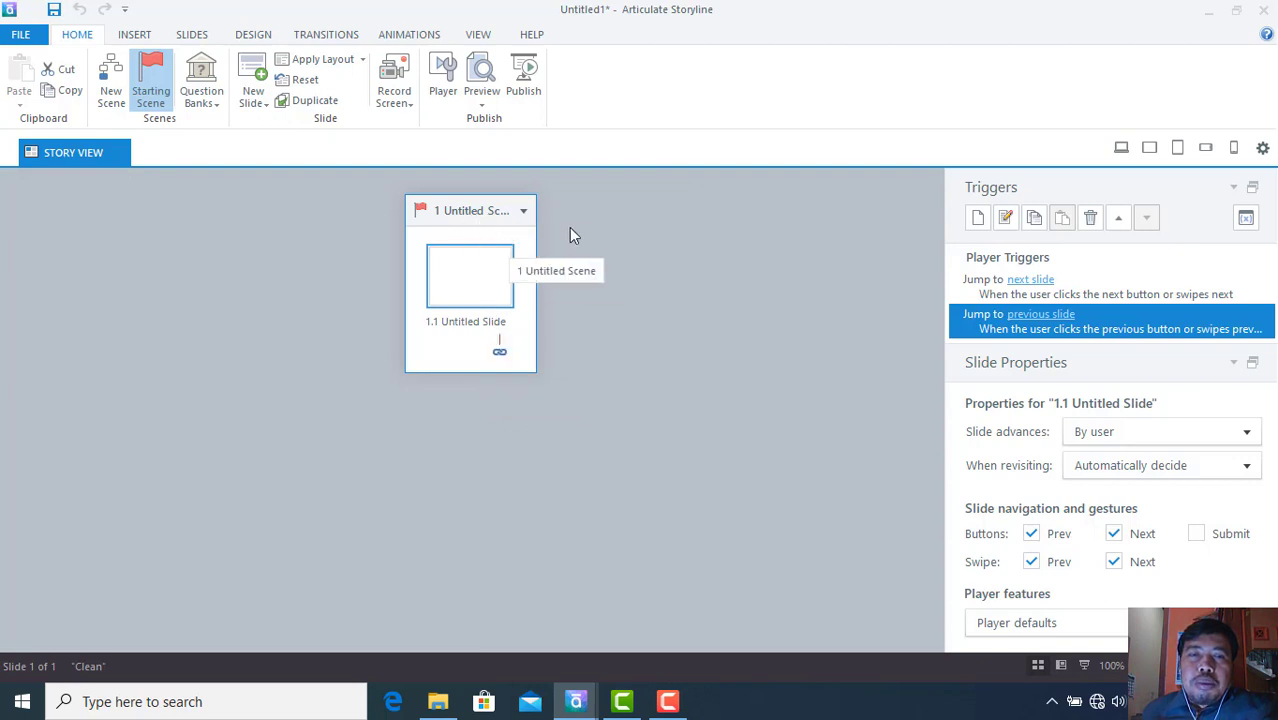
# - Rename the project's first scene as Judul
pyautogui.rightClick(479, 222)
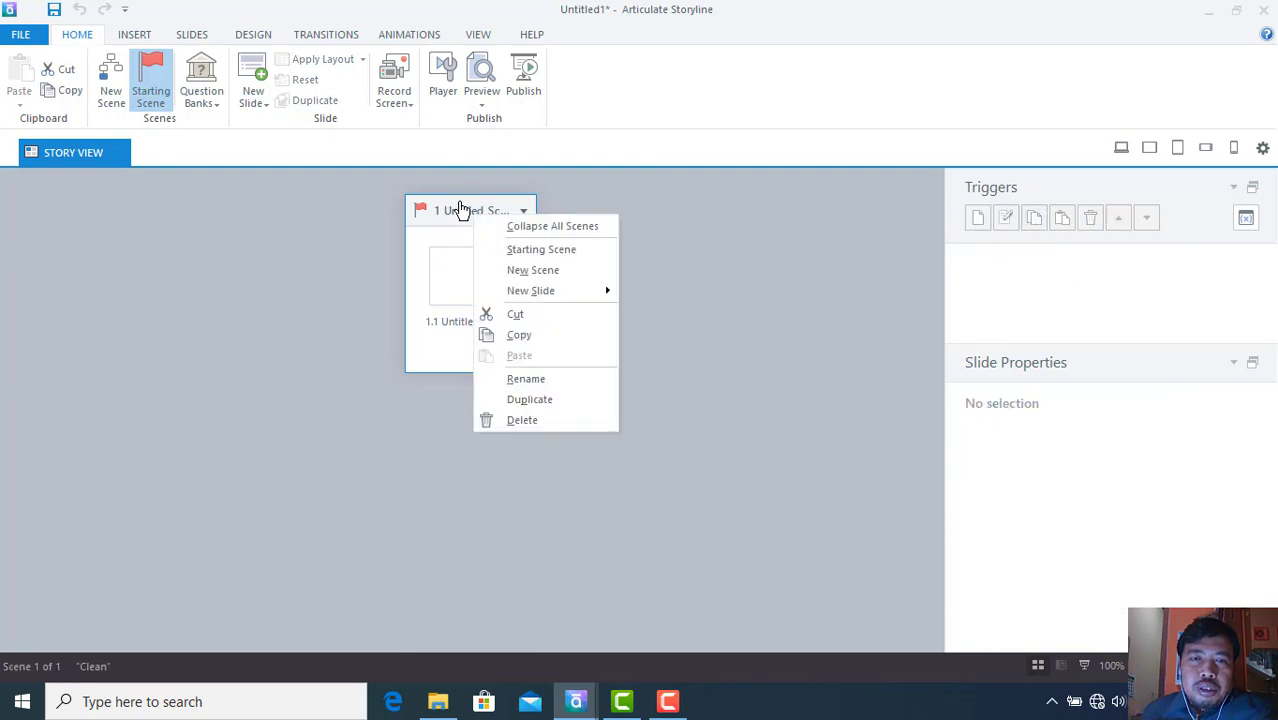
pyautogui.click(520, 380)
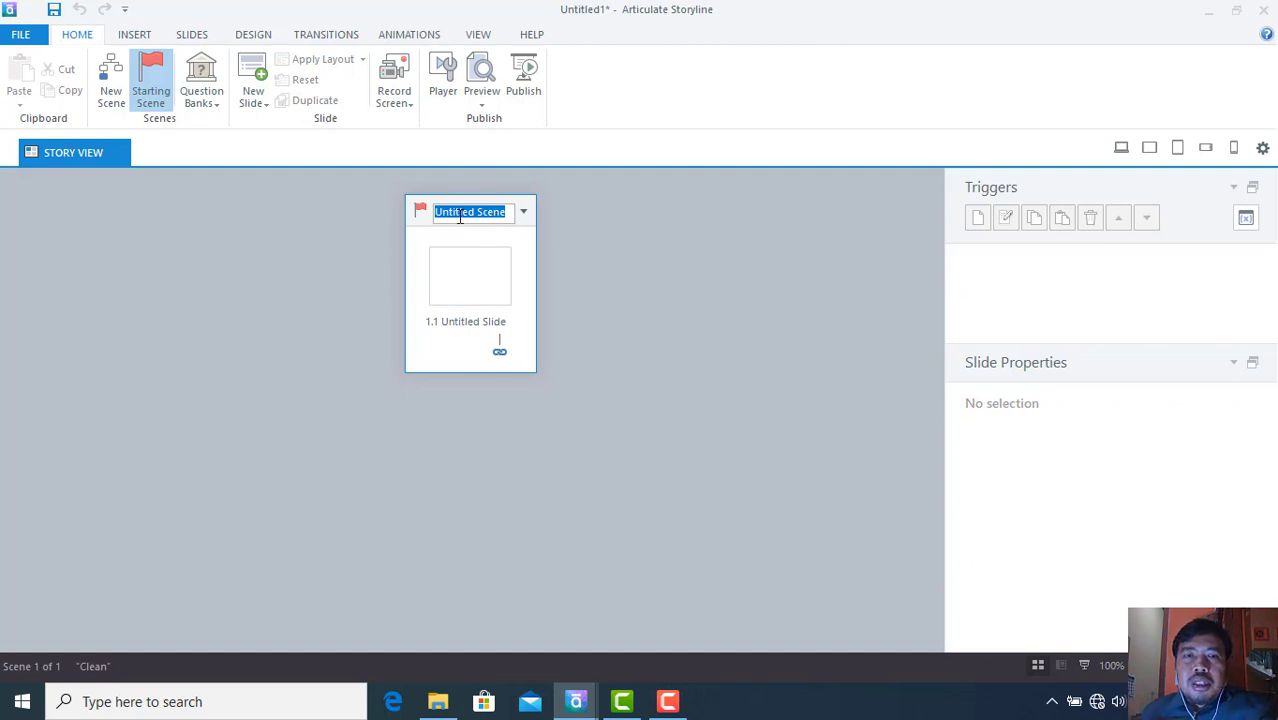
pyautogui.write('d')
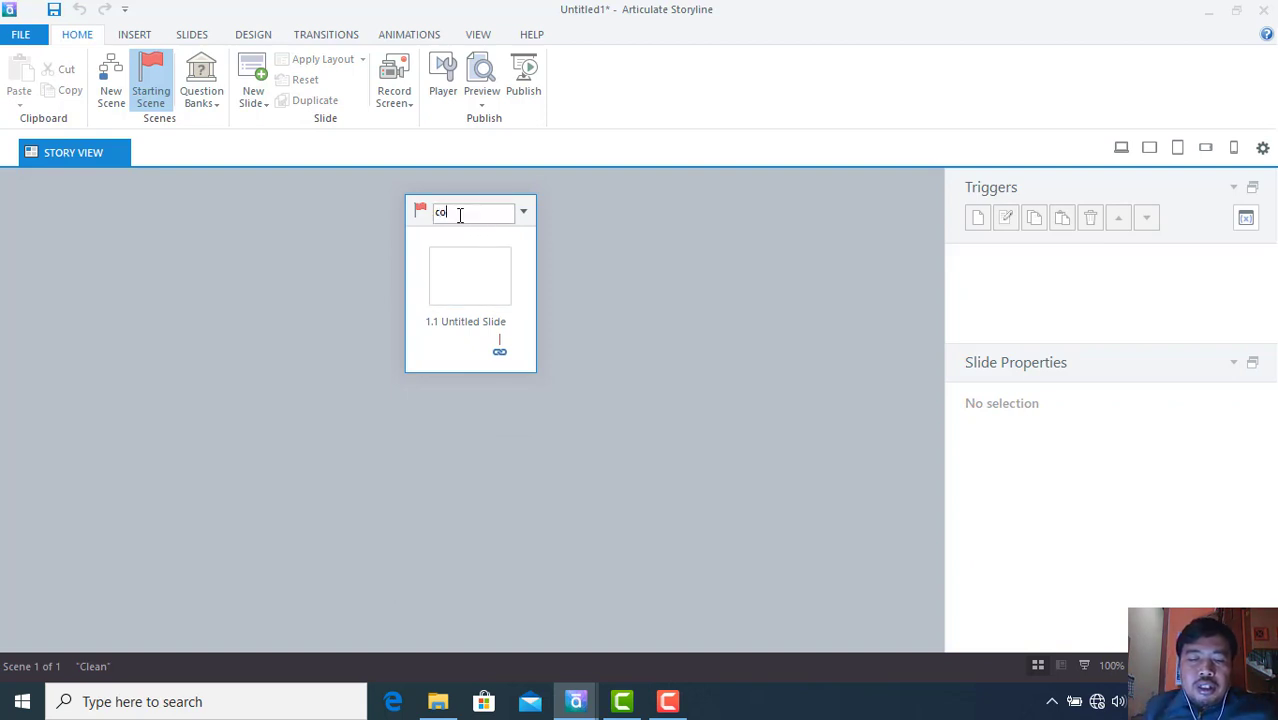
pyautogui.press('BackSpace')
pyautogui.press('BackSpace')
pyautogui.press('BackSpace')
pyautogui.press('BackSpace')
pyautogui.write('Judul')
pyautogui.click(550, 253)
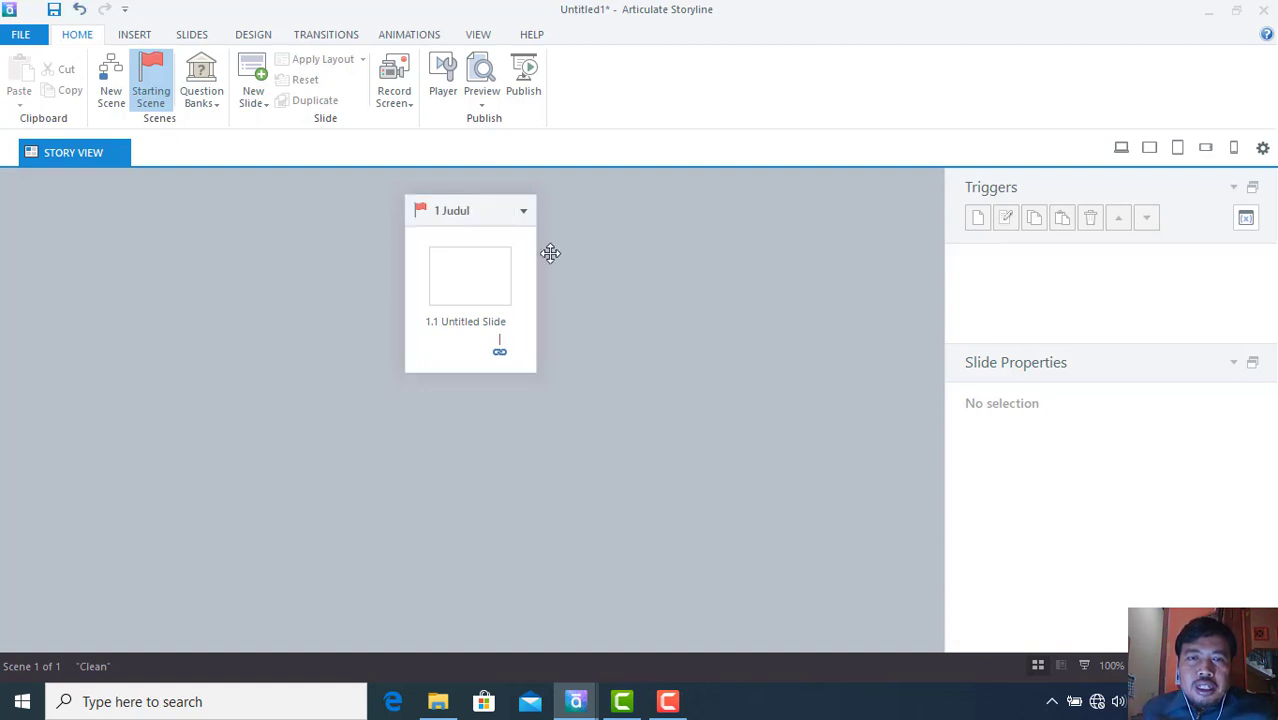
# - Add a second scene after Judul and name it Menu Utama
pyautogui.rightClick(485, 216)
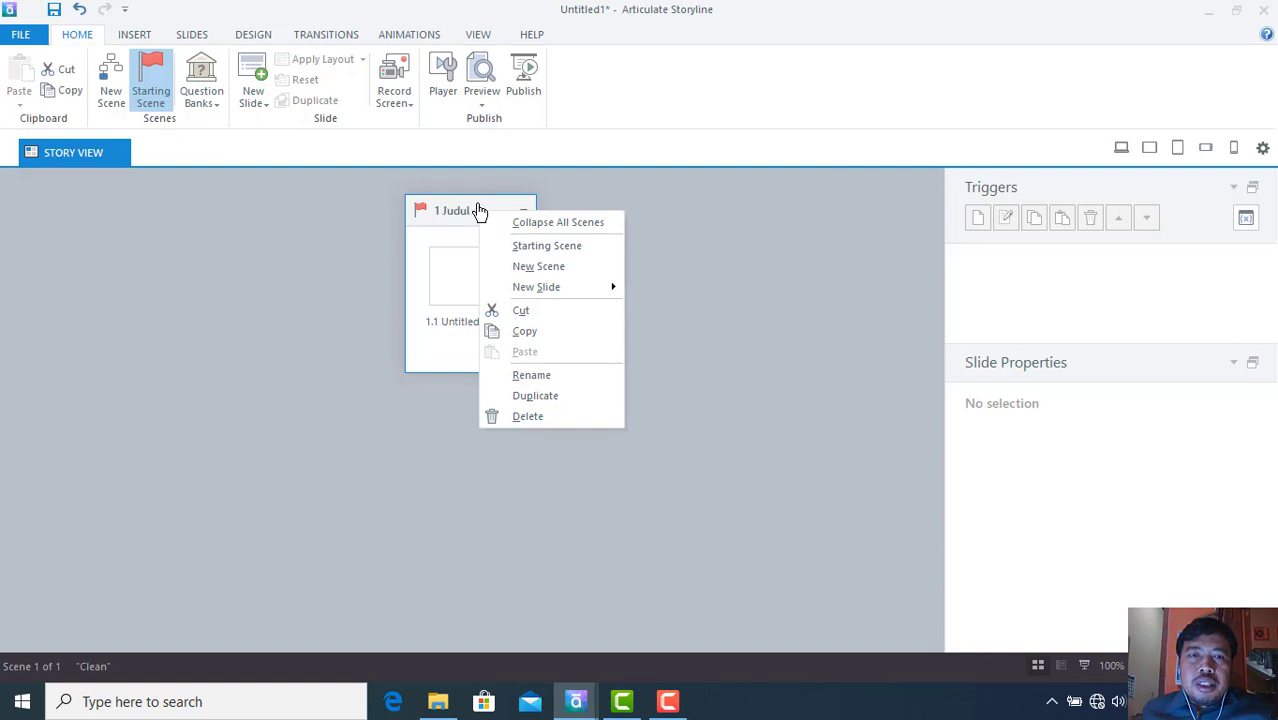
pyautogui.click(540, 267)
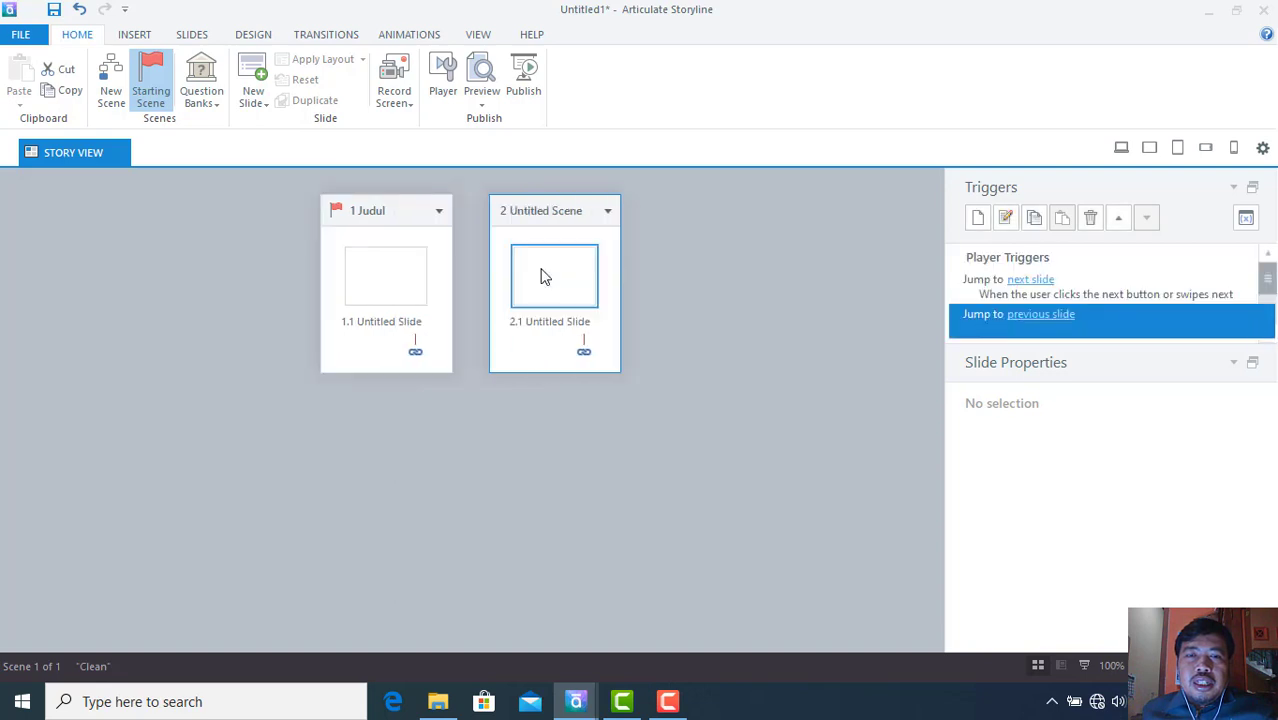
pyautogui.rightClick(551, 213)
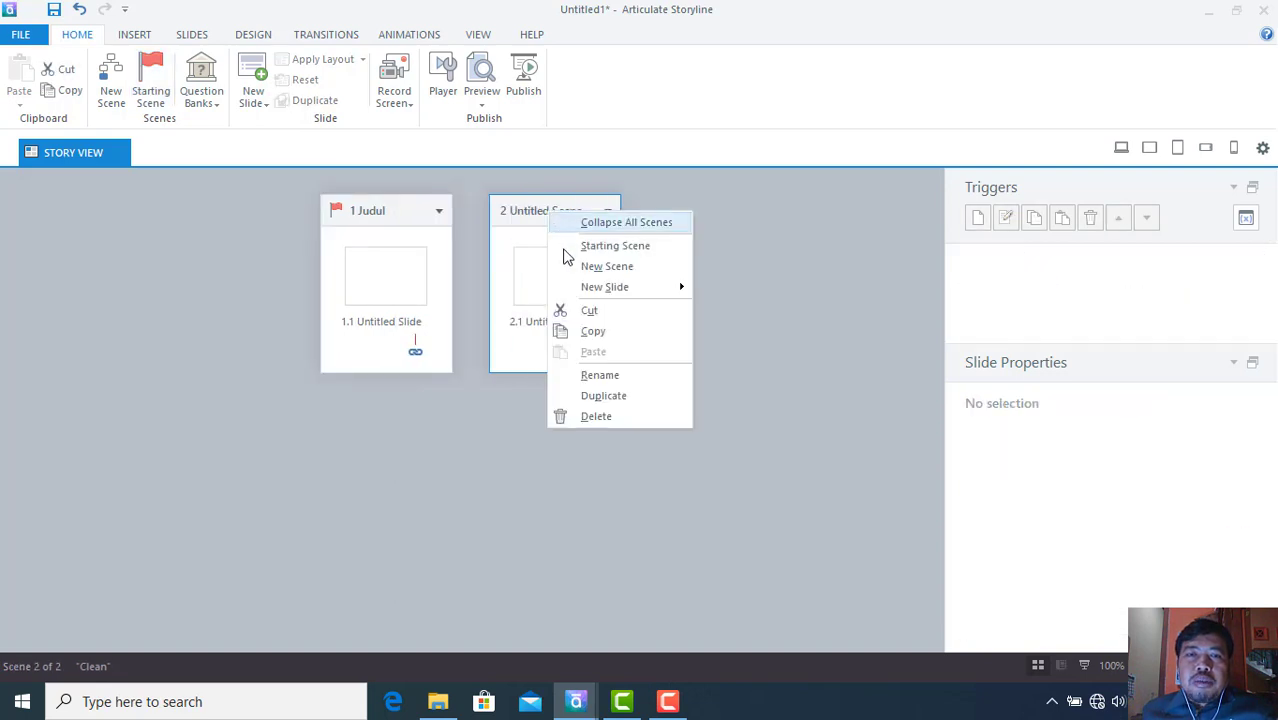
pyautogui.click(606, 380)
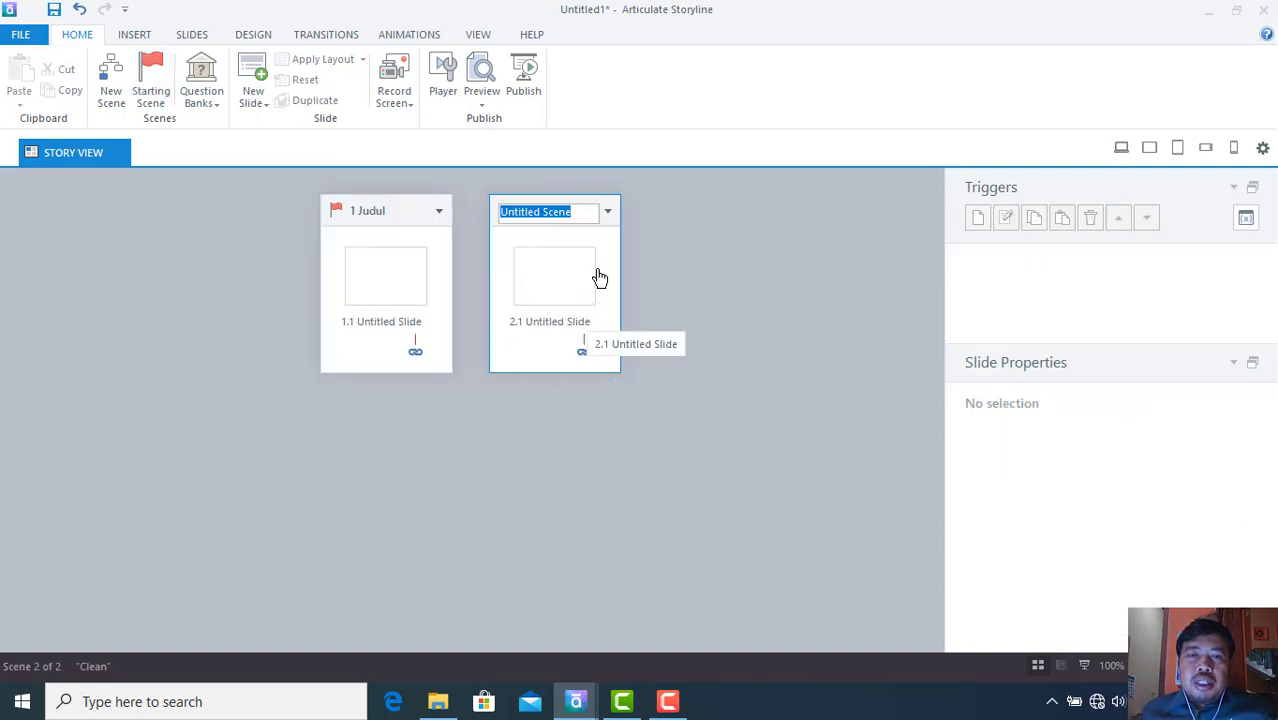
pyautogui.write('Menu')
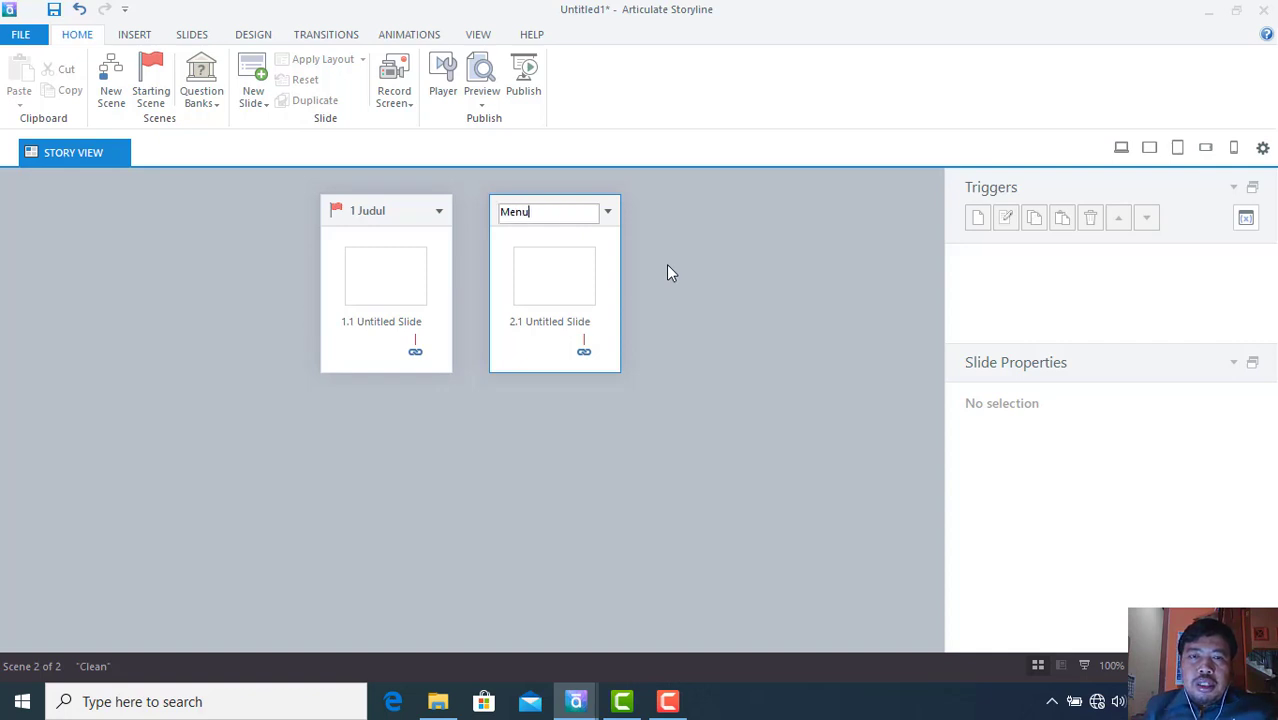
pyautogui.write(' Utma')
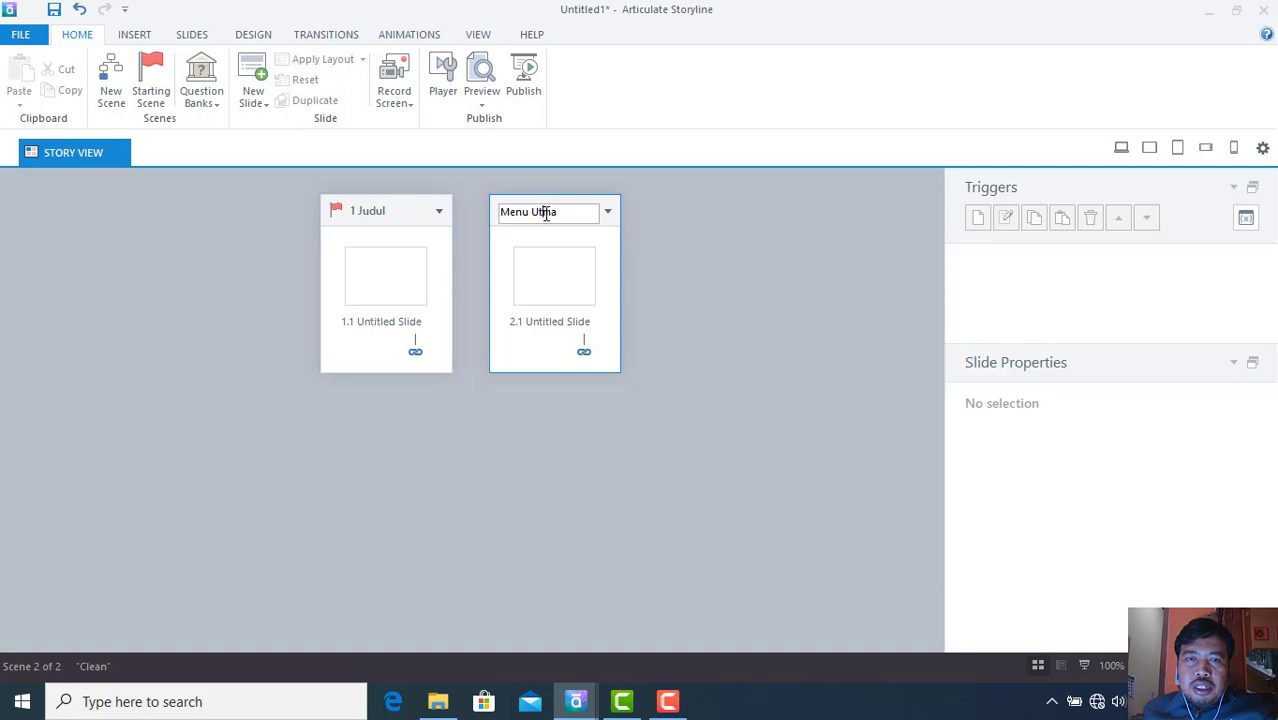
pyautogui.click(546, 213)
pyautogui.write('a')
pyautogui.click(651, 247)
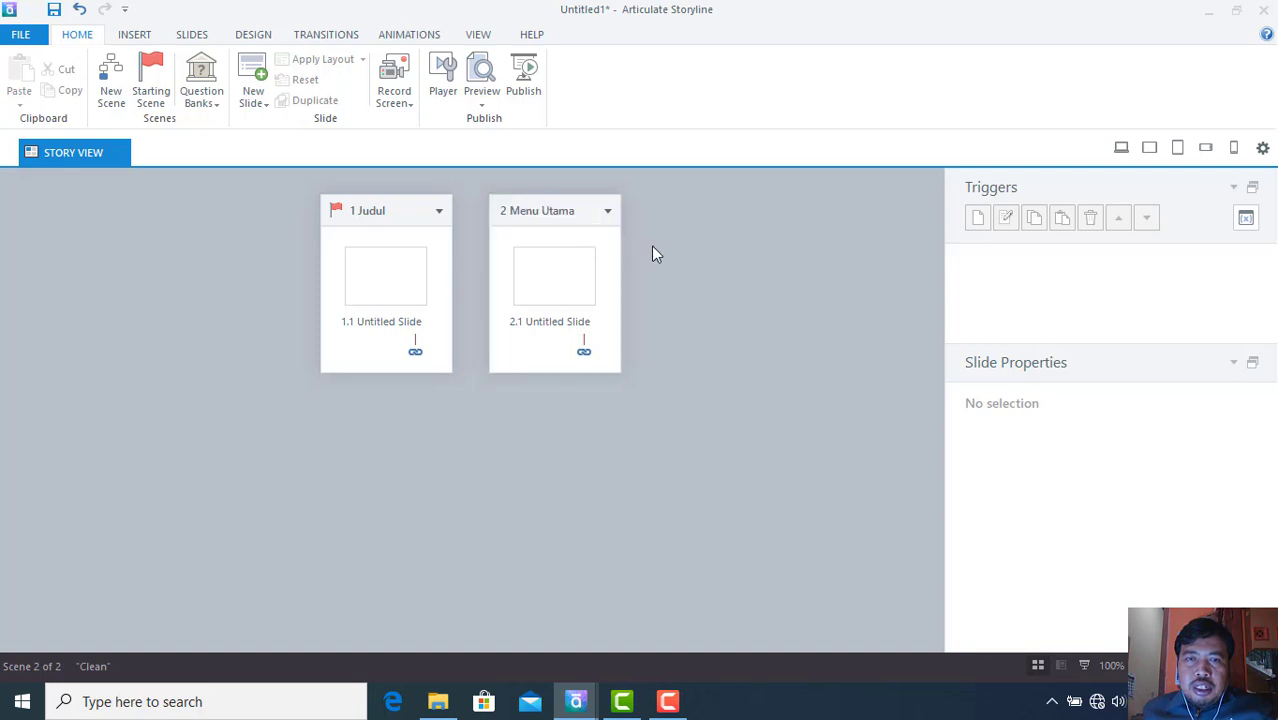
# - Add a third scene after Menu Utama and name it Materi
pyautogui.rightClick(580, 204)
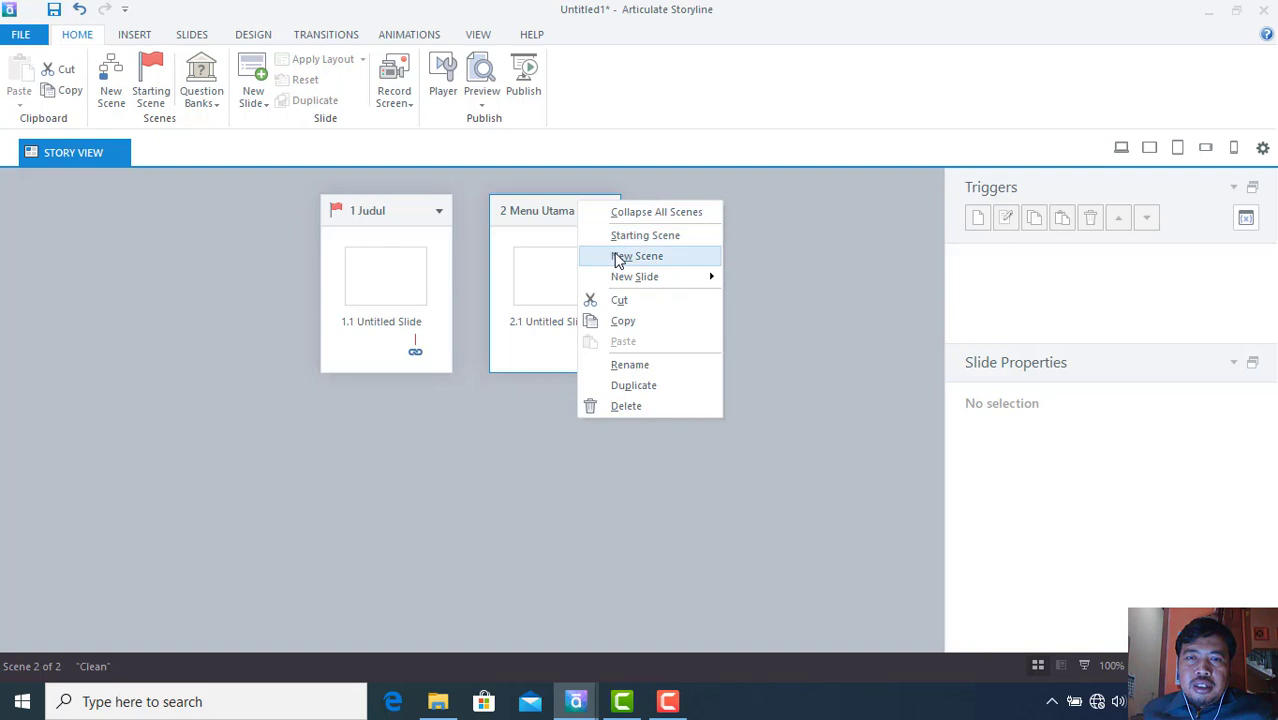
pyautogui.click(618, 257)
pyautogui.rightClick(625, 220)
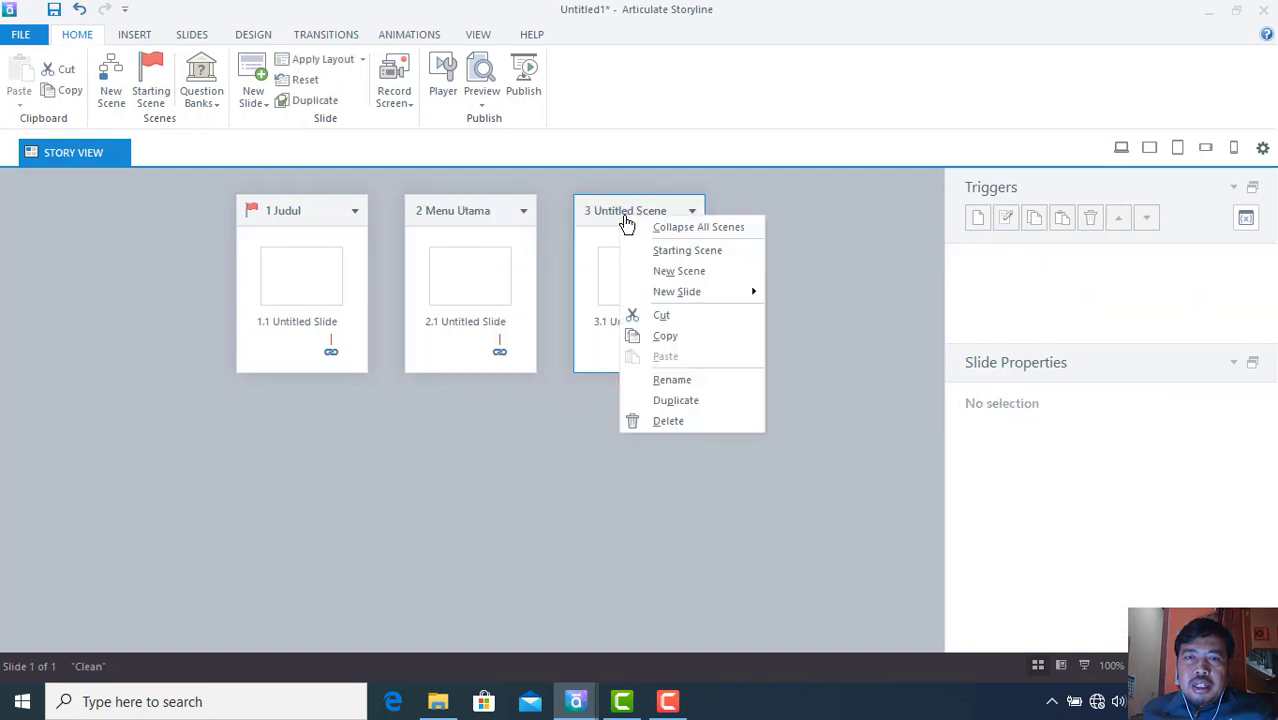
pyautogui.click(672, 381)
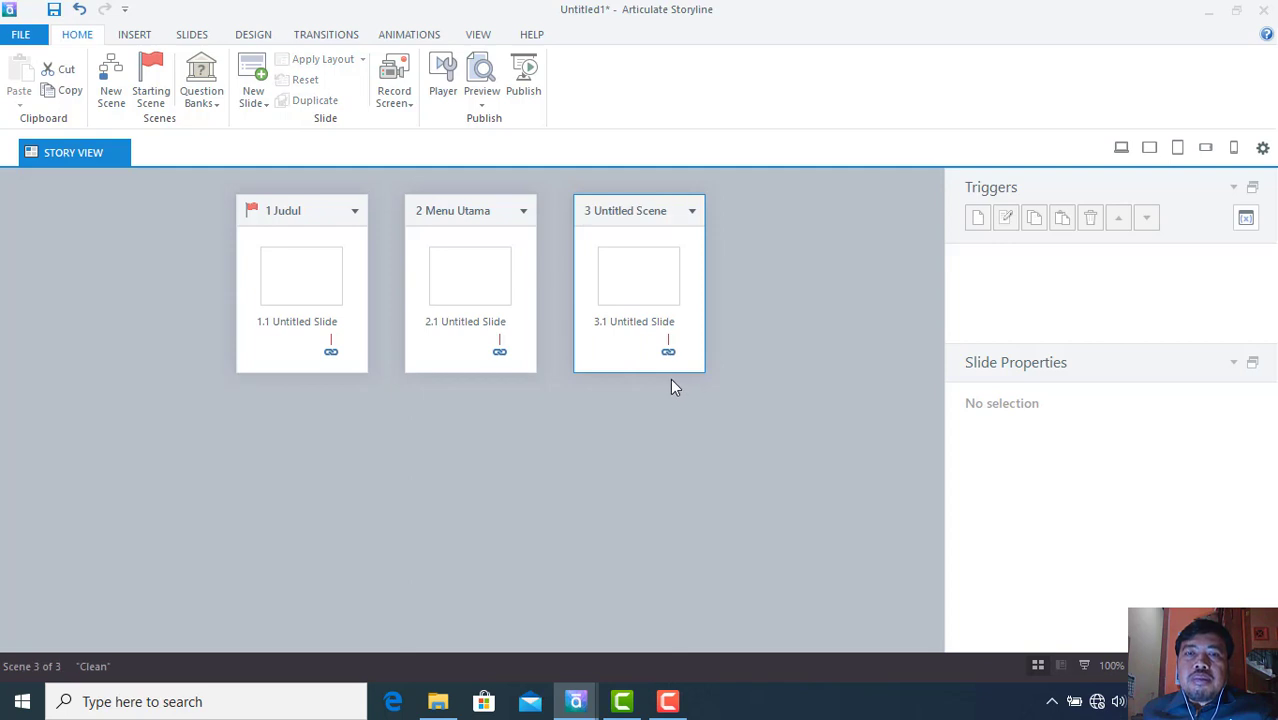
pyautogui.rightClick(628, 218)
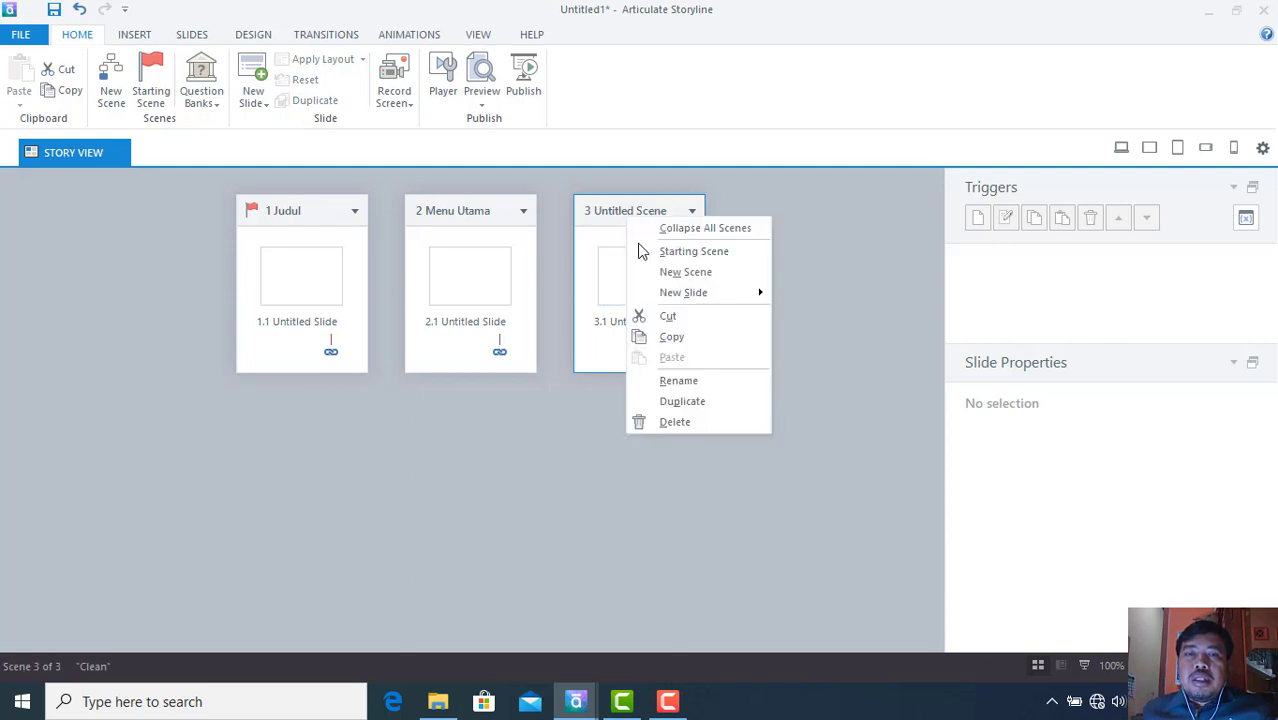
pyautogui.click(683, 382)
pyautogui.write('Materi')
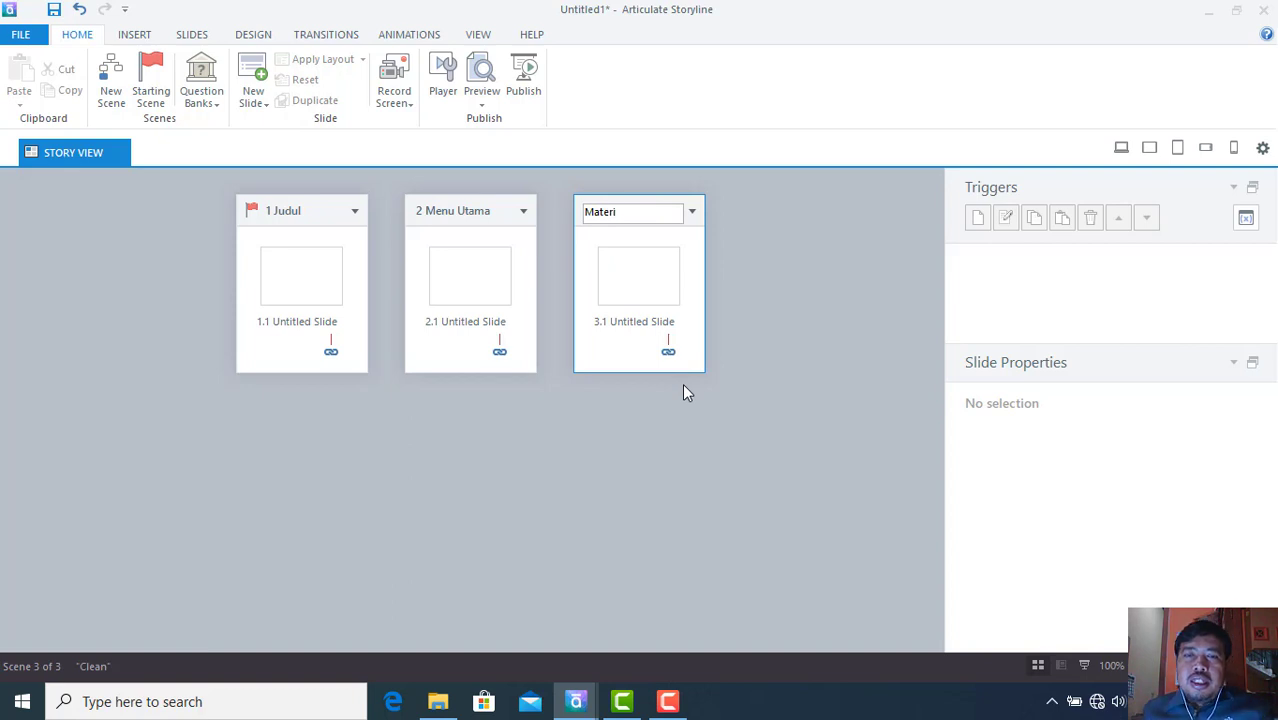
pyautogui.click(761, 310)
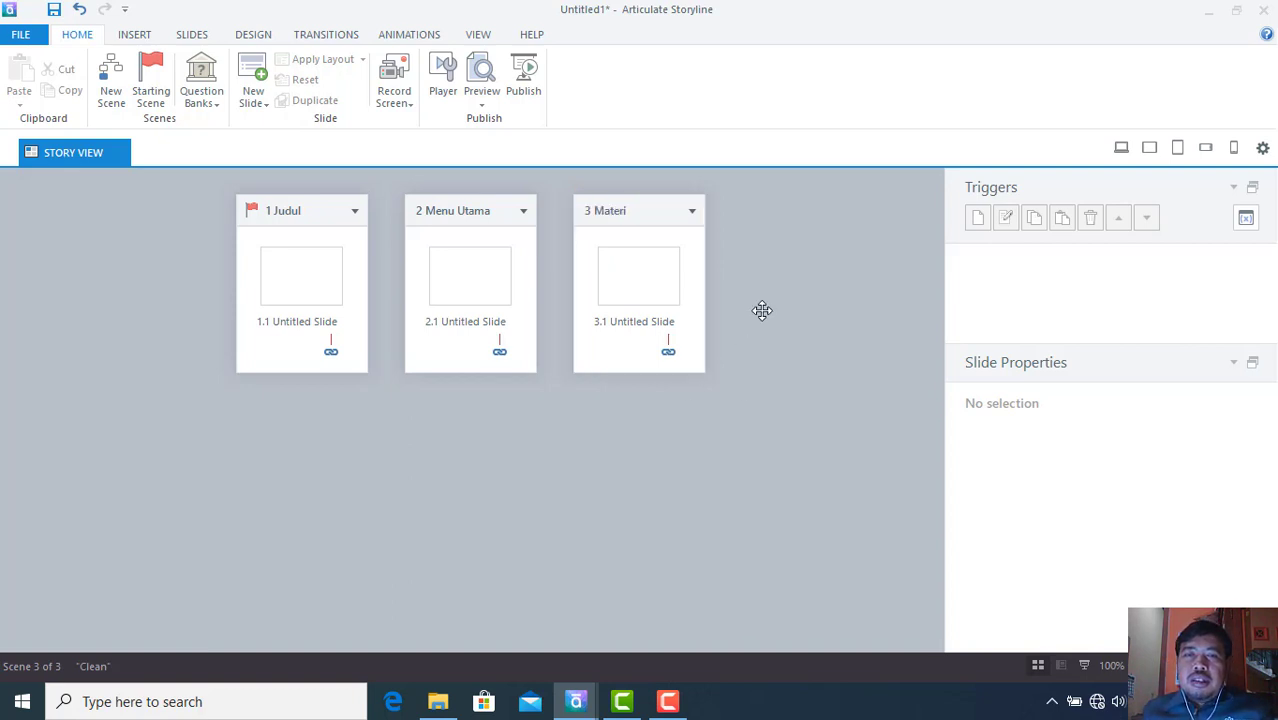
# - Add a fourth scene after Materi and name it Evaluasi
pyautogui.rightClick(651, 222)
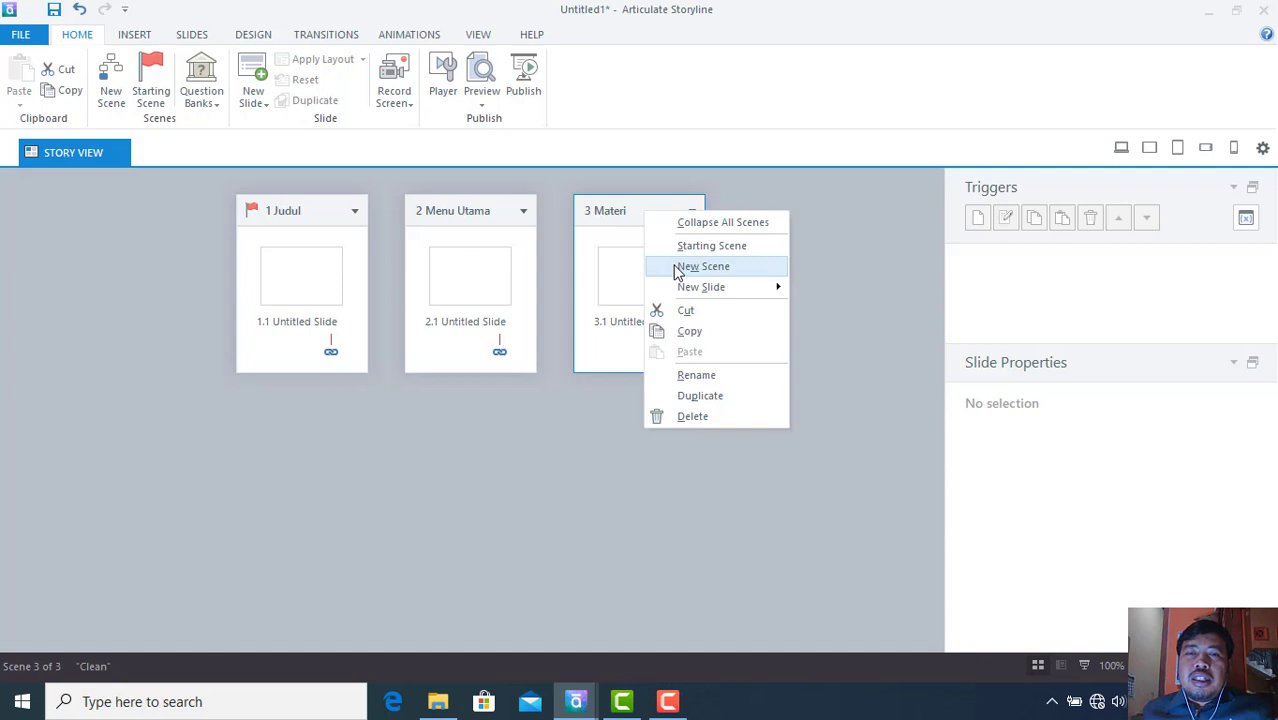
pyautogui.click(676, 266)
pyautogui.rightClick(701, 224)
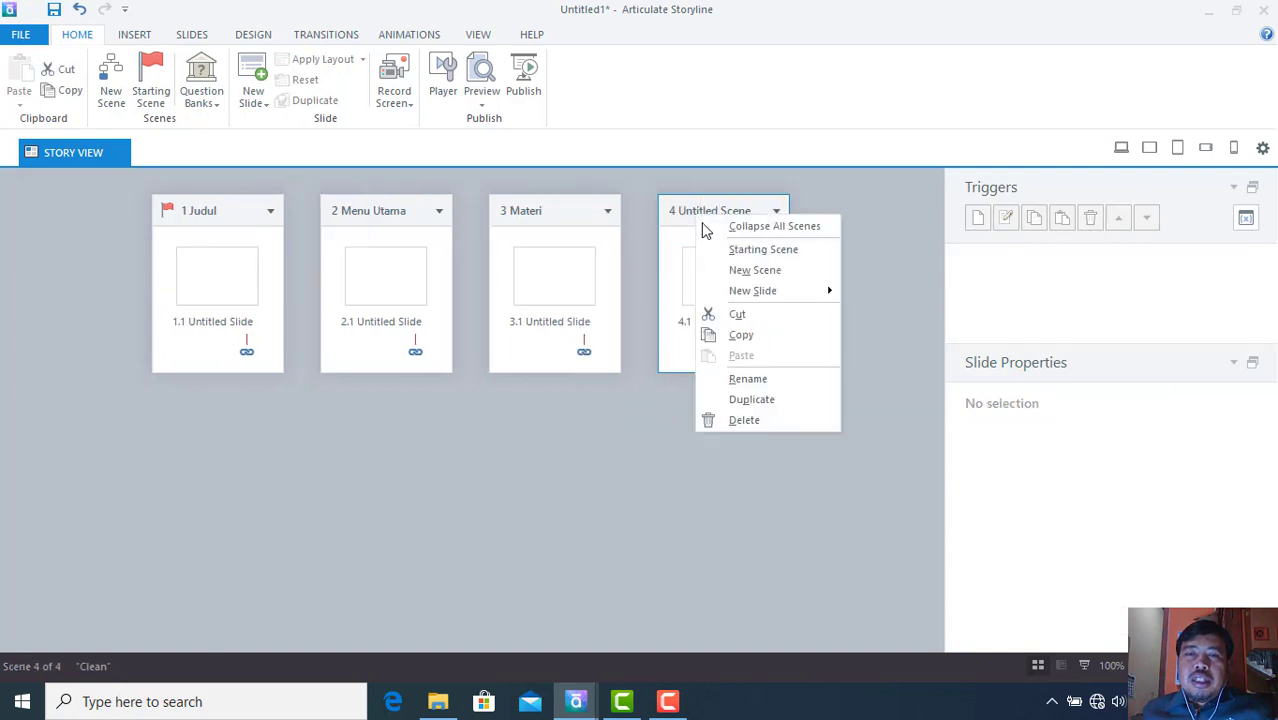
pyautogui.click(731, 378)
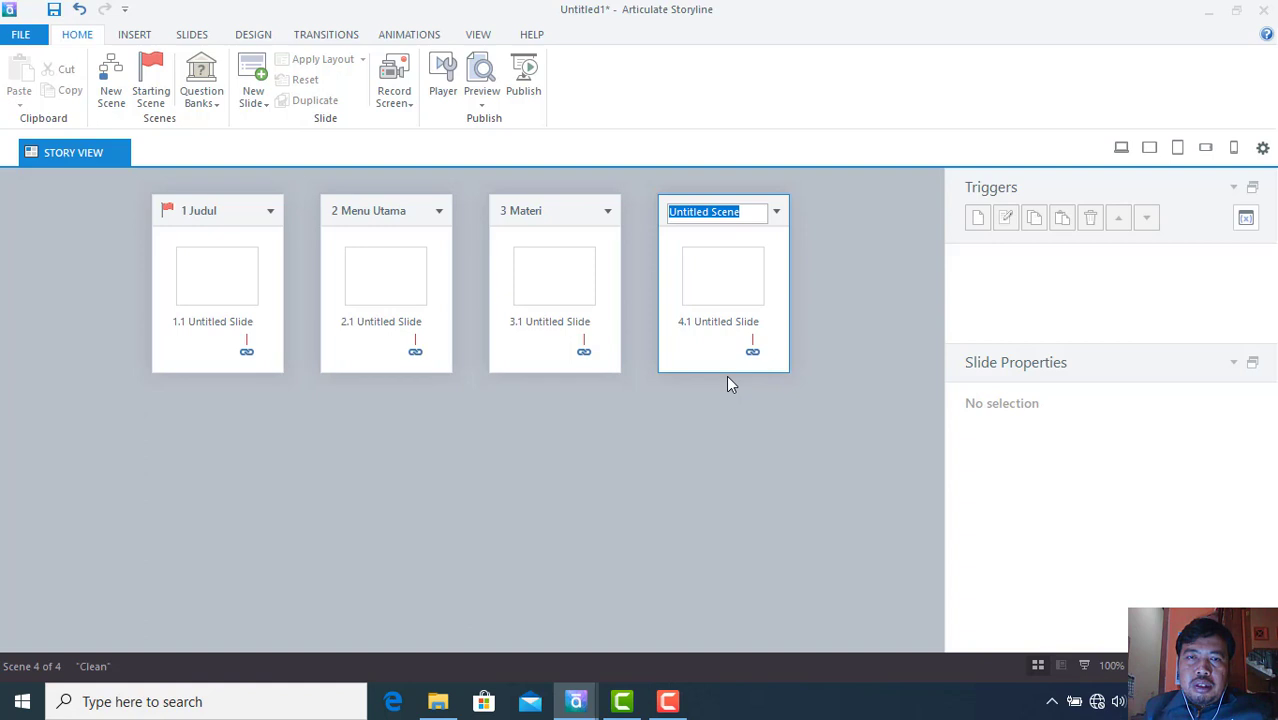
pyautogui.write('E')
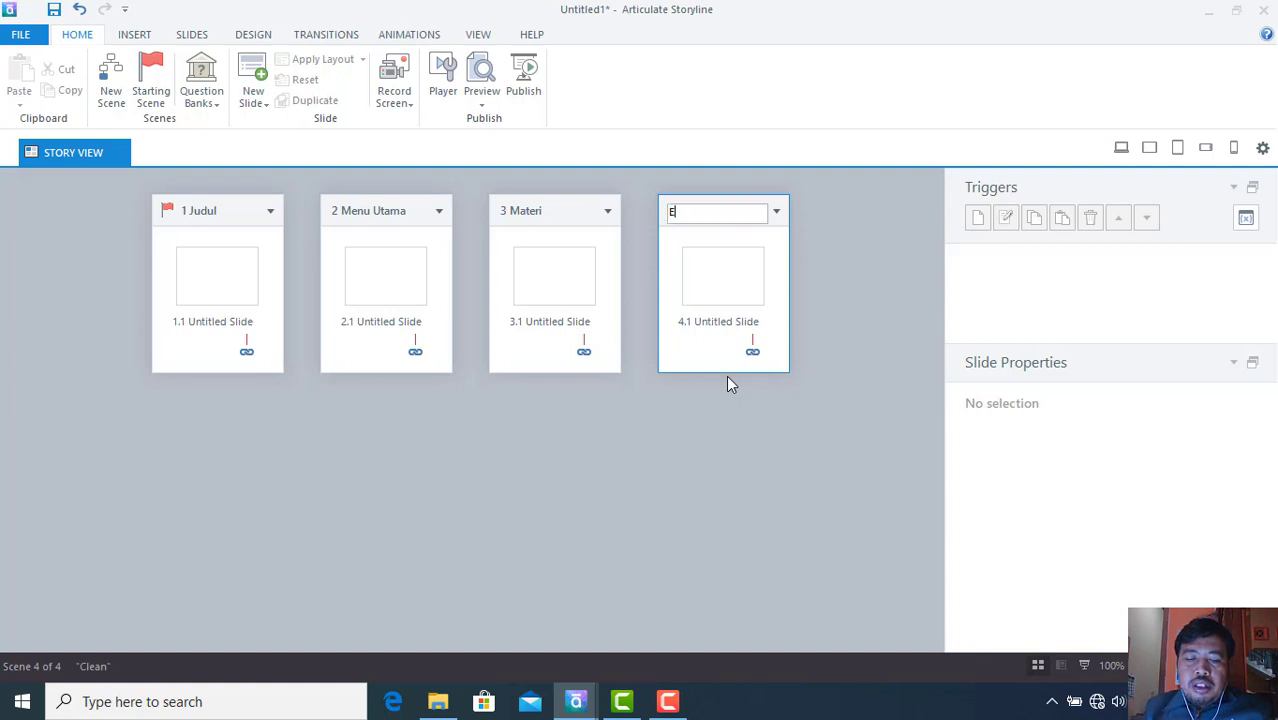
pyautogui.write('valuasi')
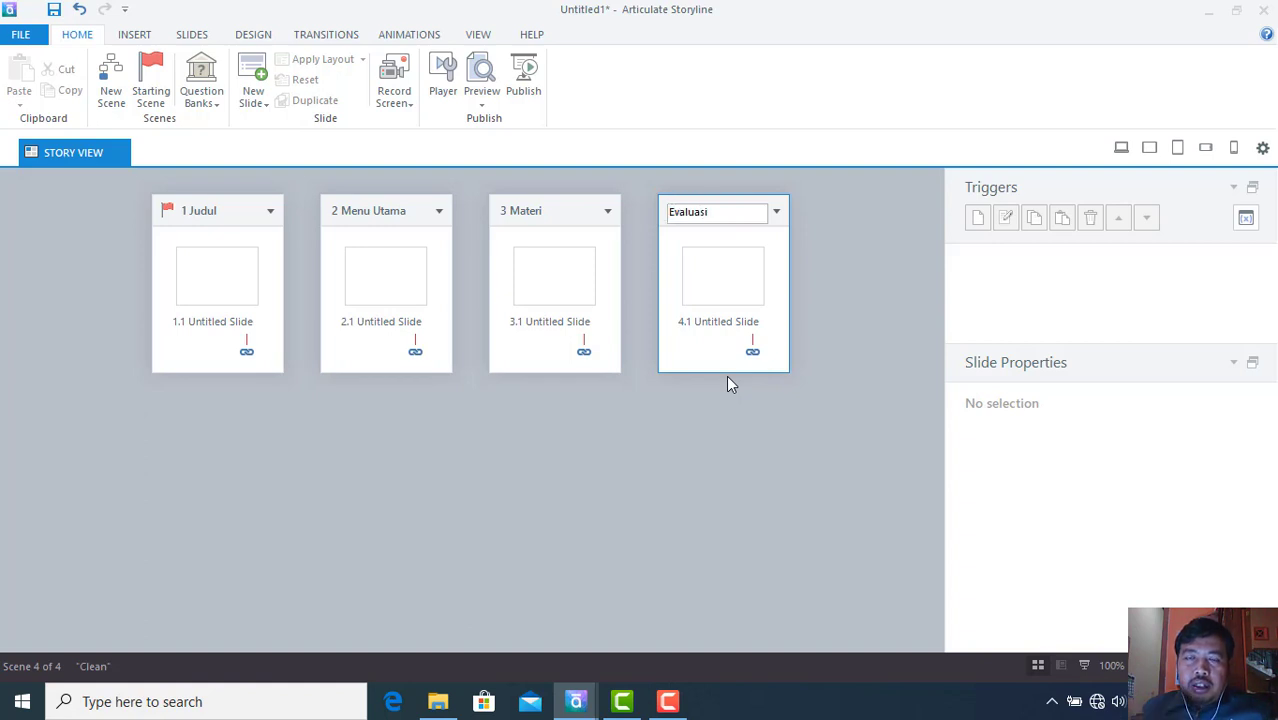
pyautogui.click(824, 270)
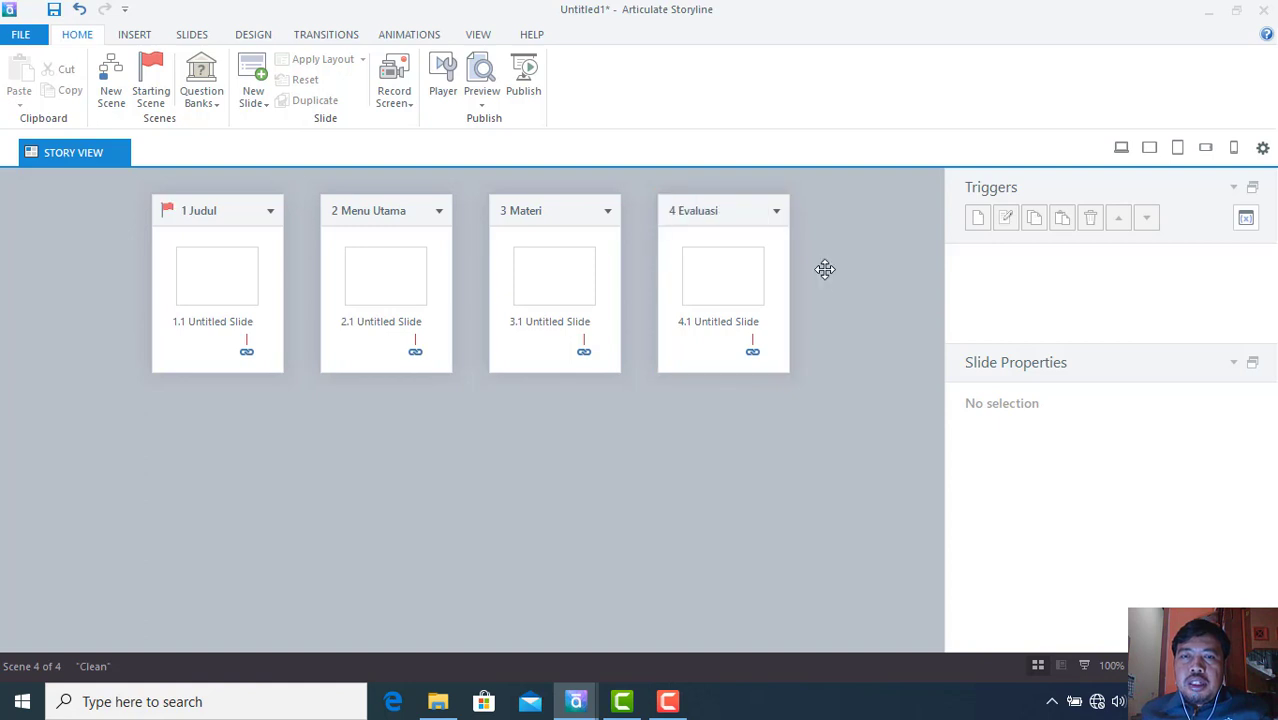
# - Add a fifth scene after Evaluasi and name it Pustaka
pyautogui.rightClick(729, 216)
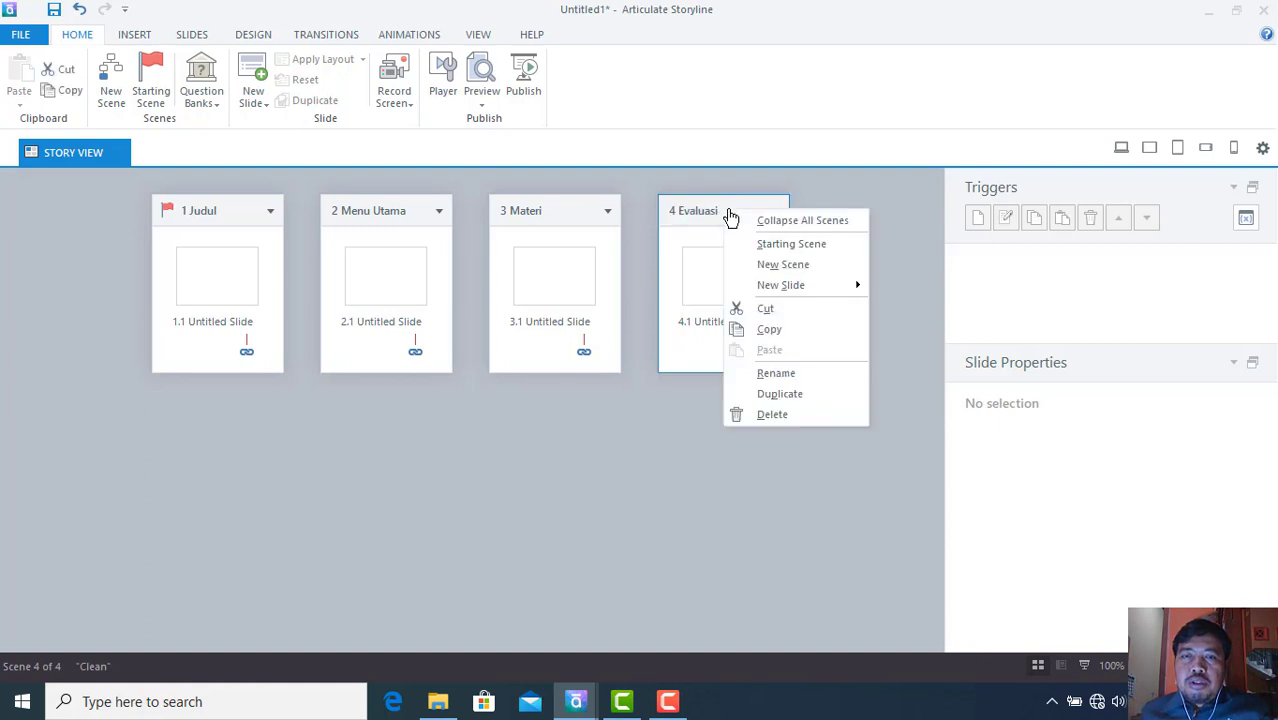
pyautogui.click(772, 266)
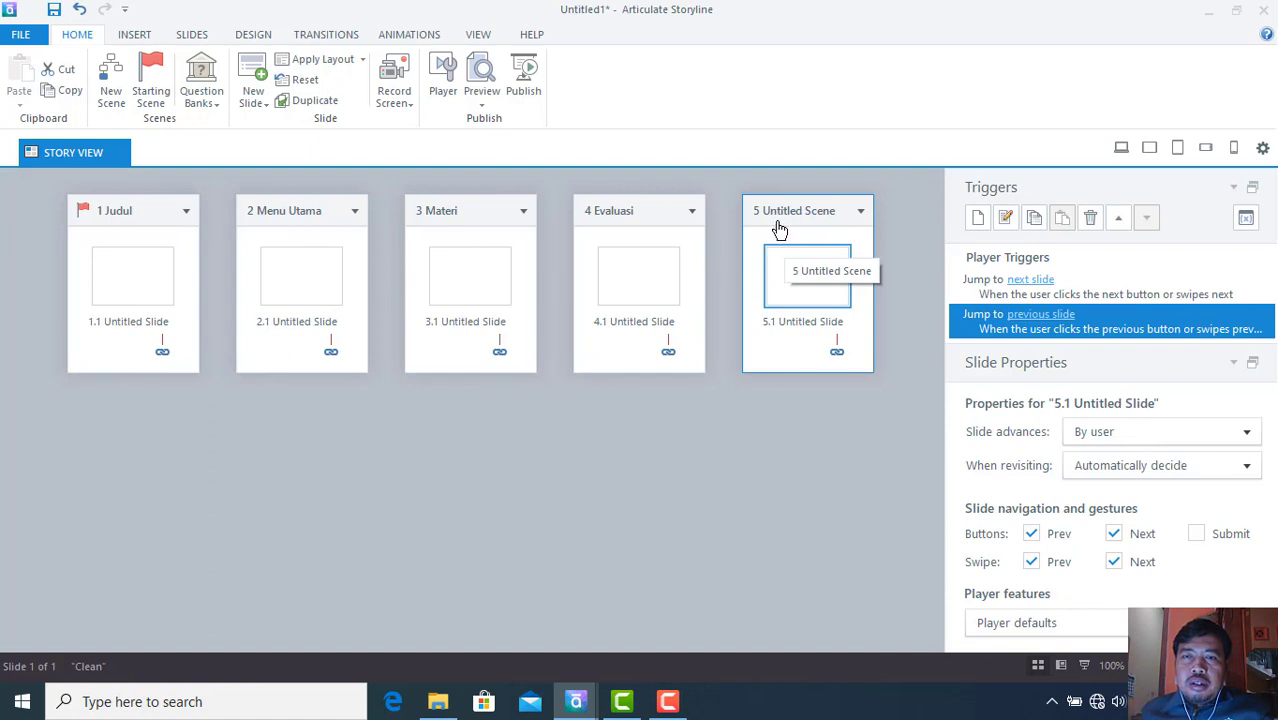
pyautogui.rightClick(785, 220)
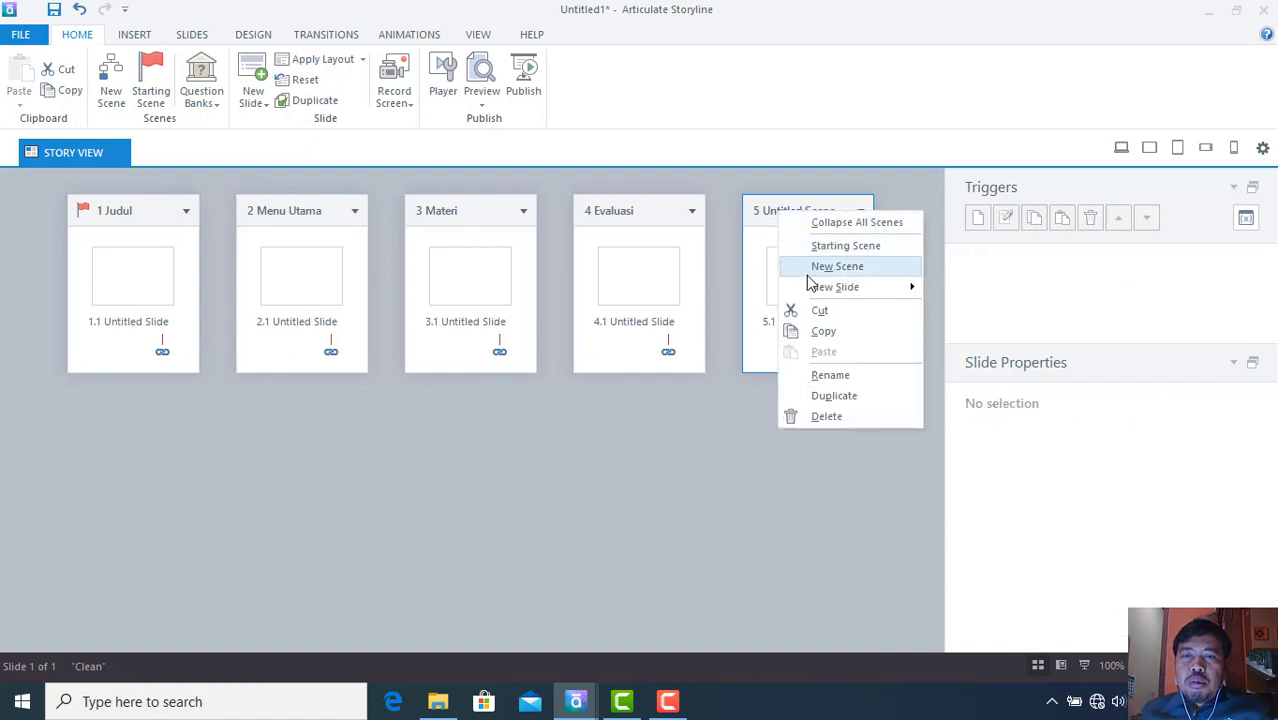
pyautogui.click(826, 379)
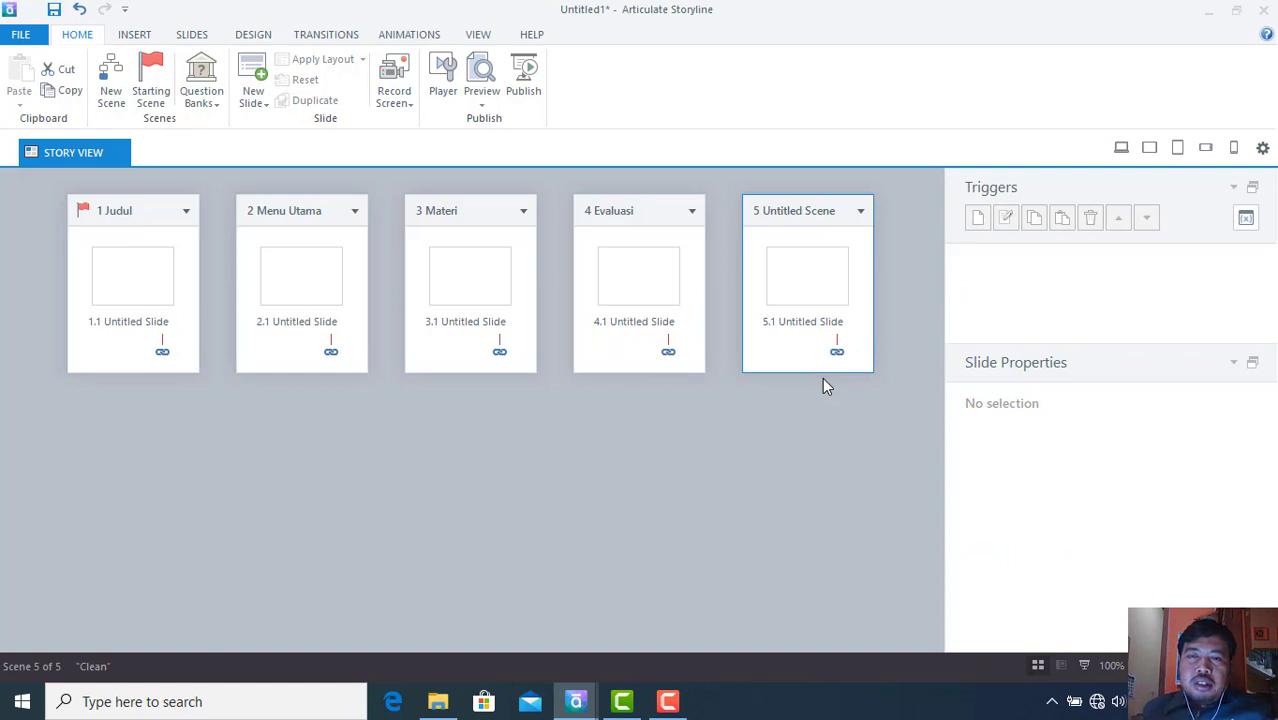
pyautogui.rightClick(791, 226)
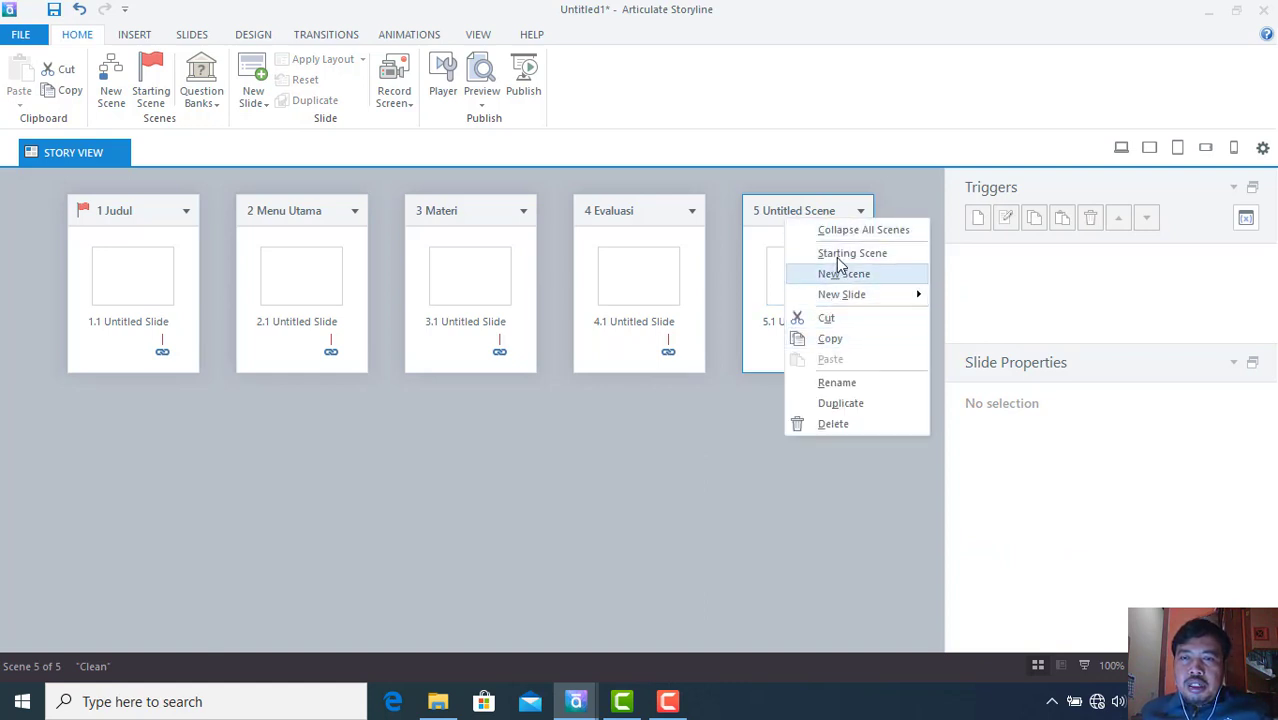
pyautogui.click(829, 389)
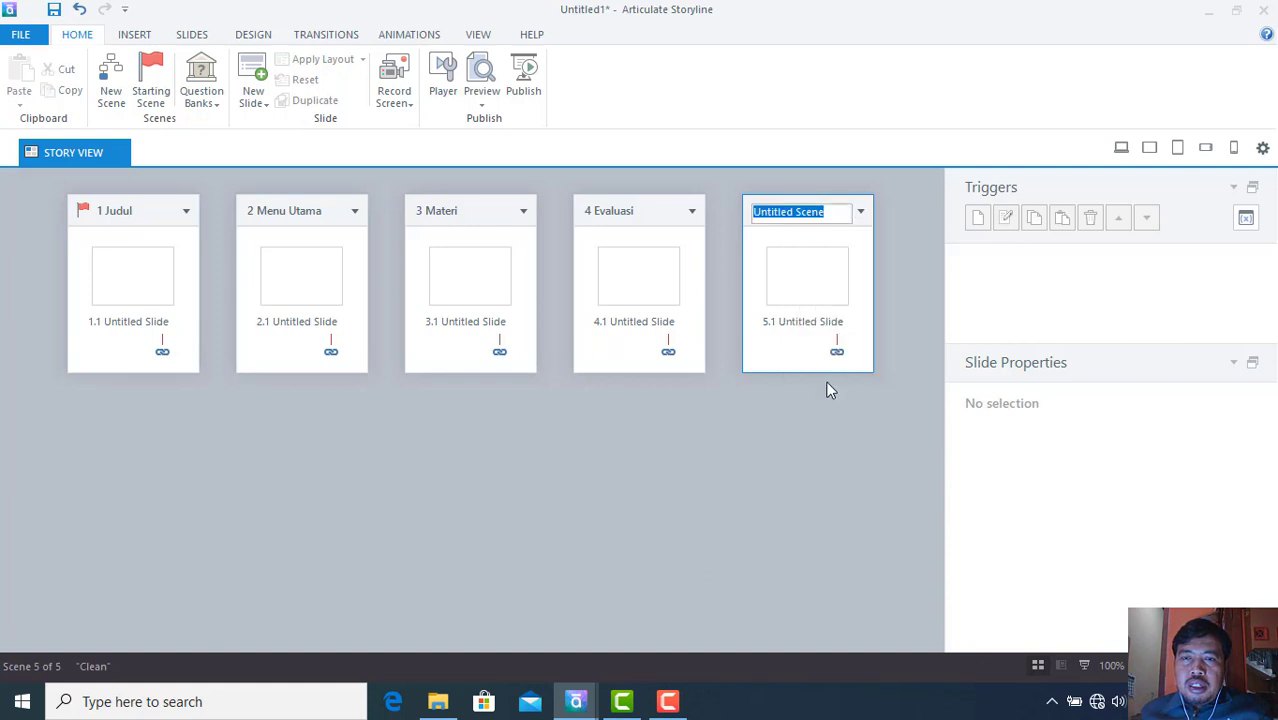
pyautogui.write('Pustaka')
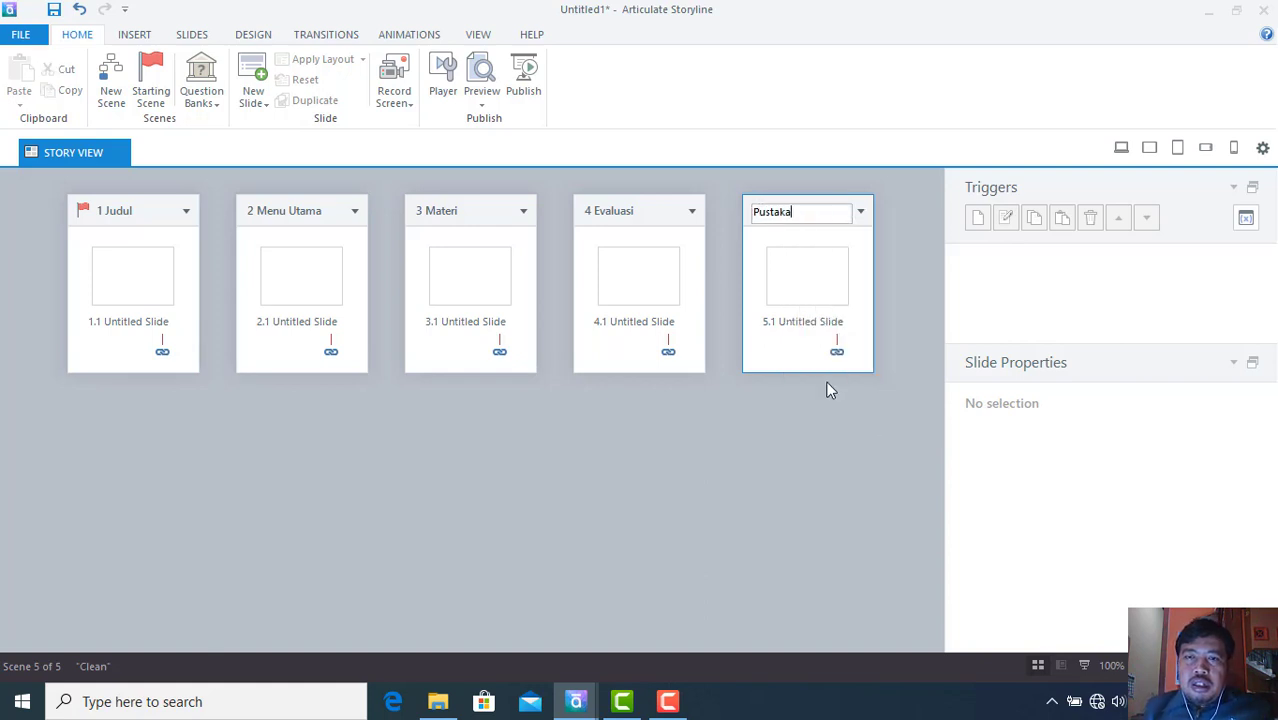
pyautogui.rightClick(885, 213)
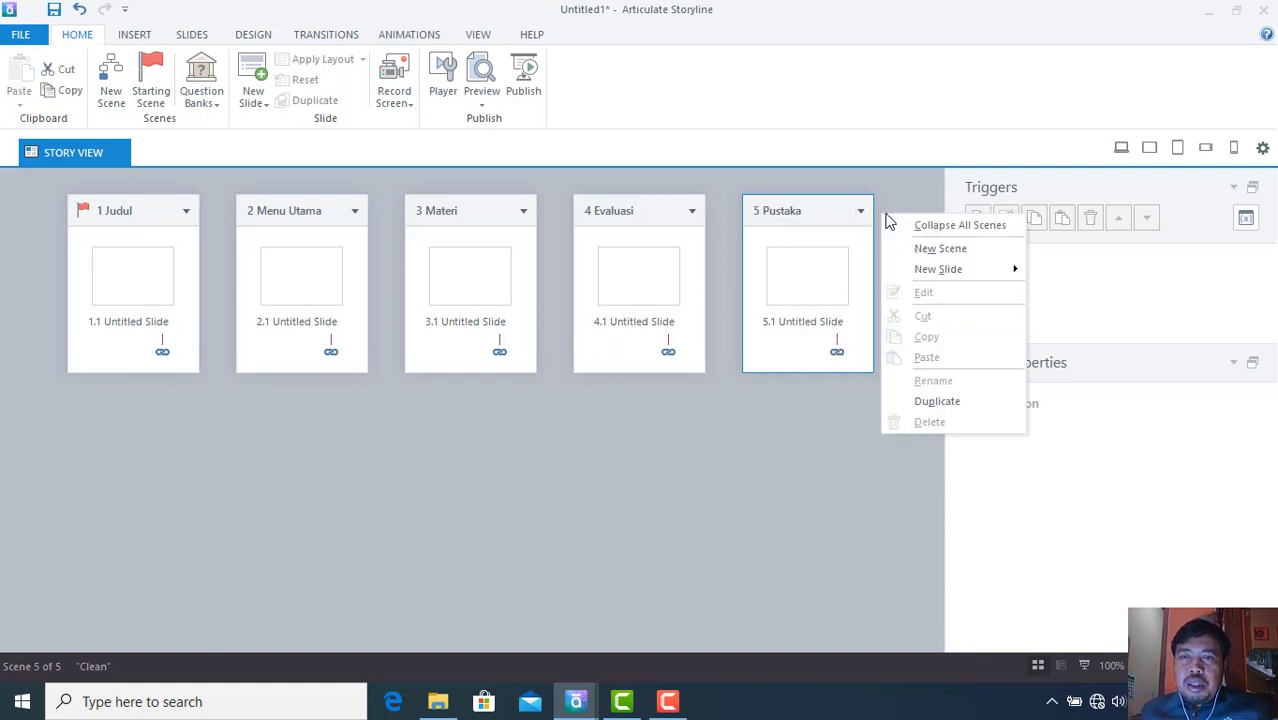
# - Add a sixth scene after Pustaka and name it Profil
pyautogui.rightClick(816, 204)
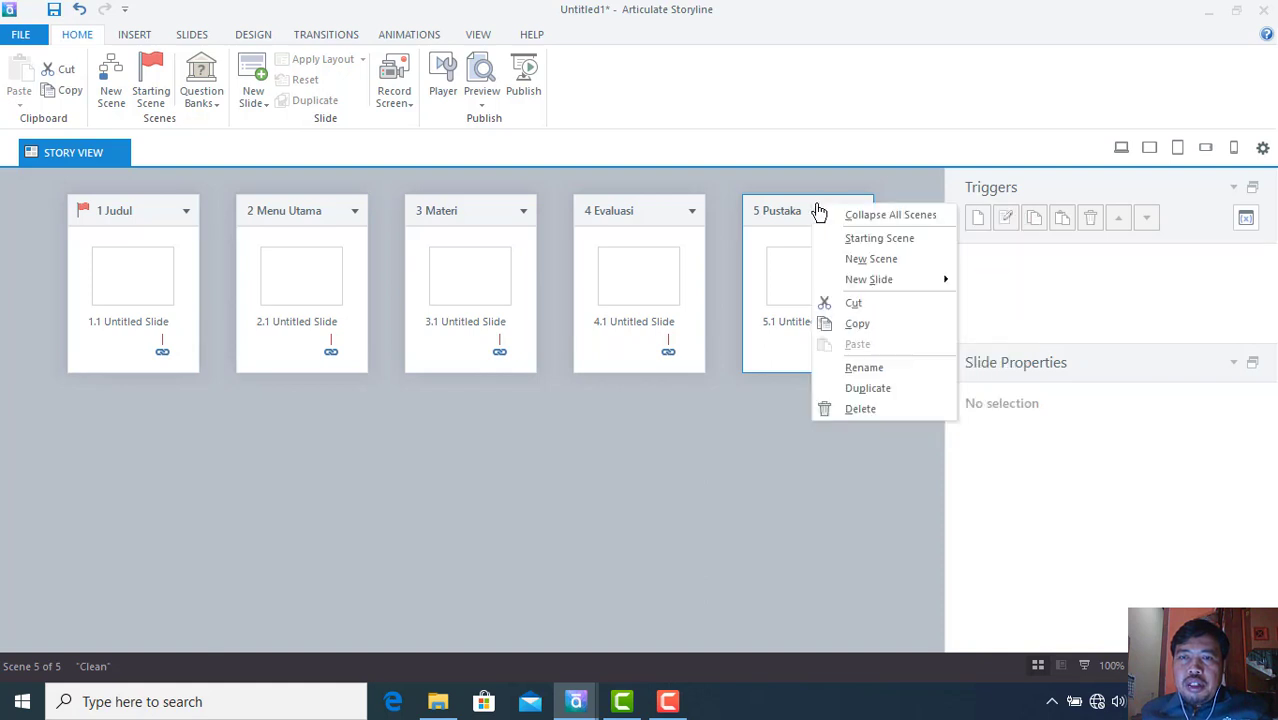
pyautogui.click(868, 261)
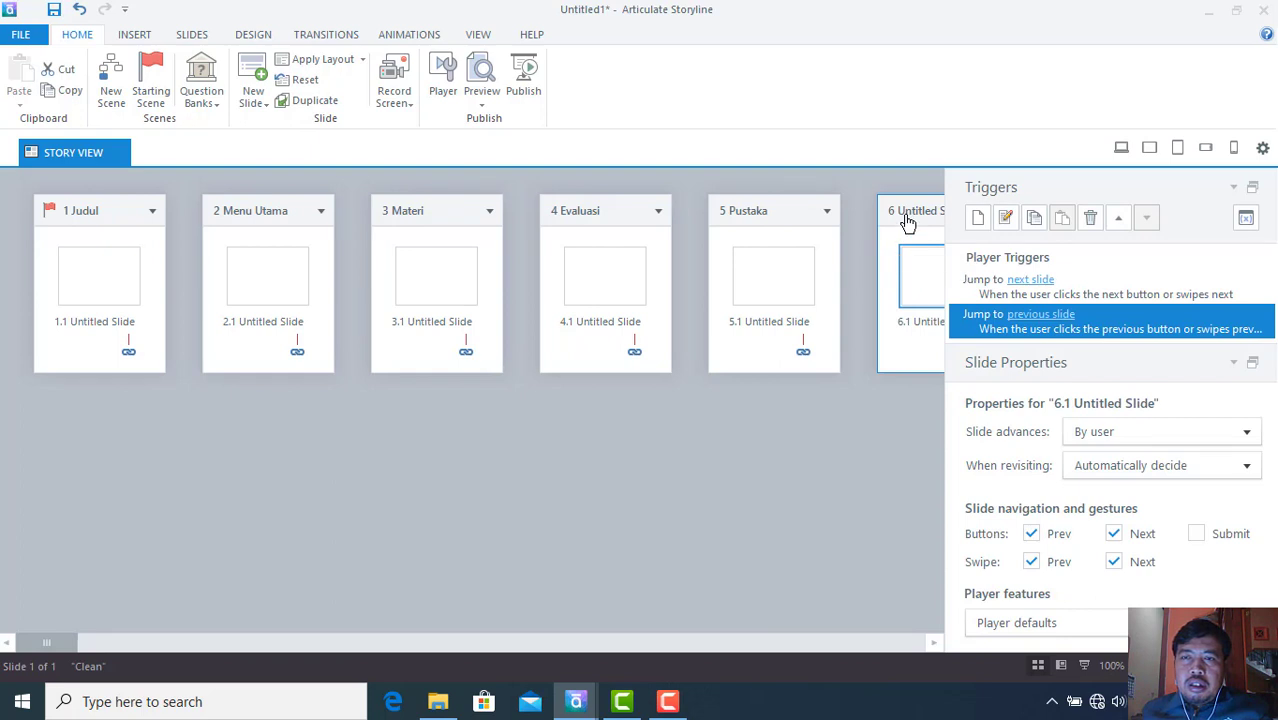
pyautogui.rightClick(904, 216)
pyautogui.click(940, 380)
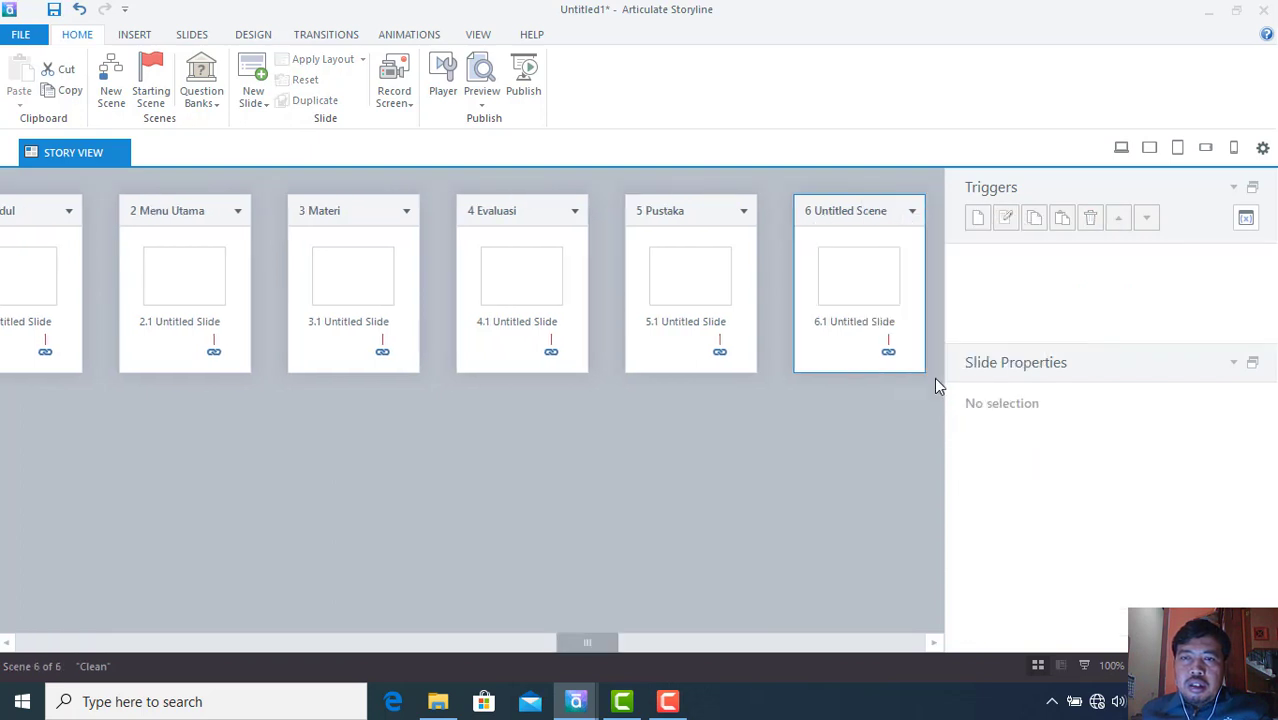
pyautogui.rightClick(862, 220)
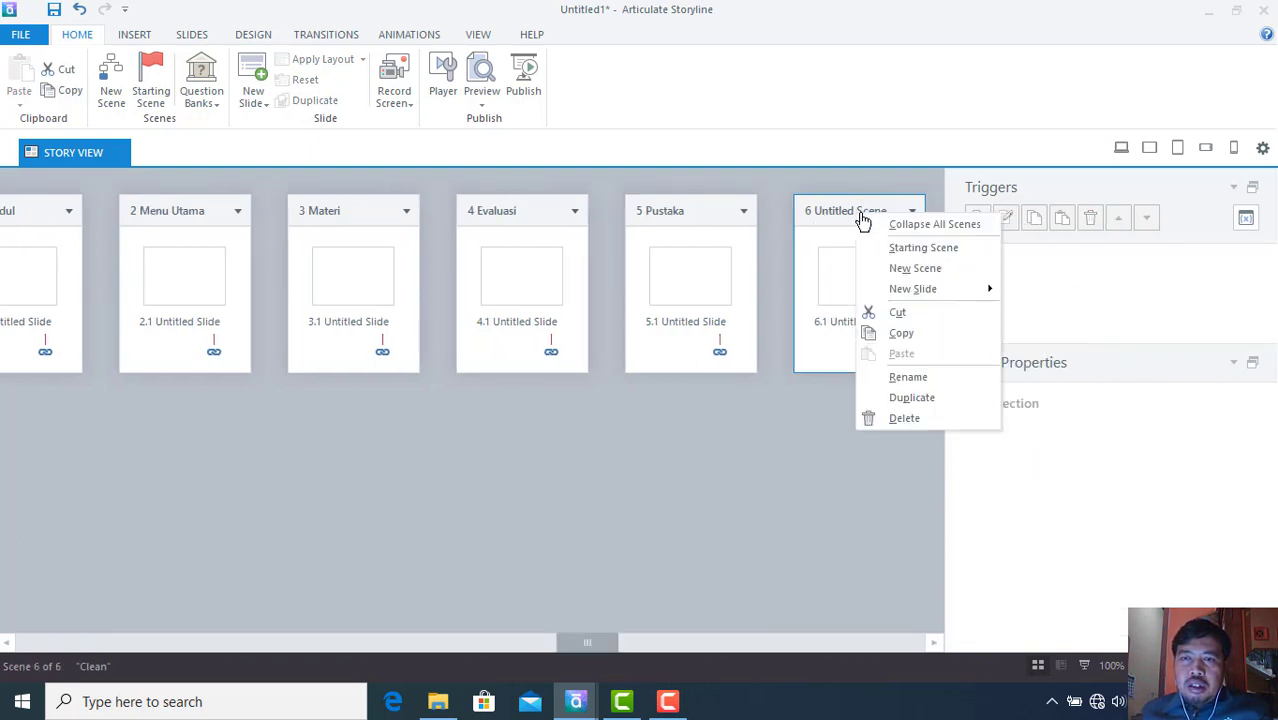
pyautogui.click(898, 378)
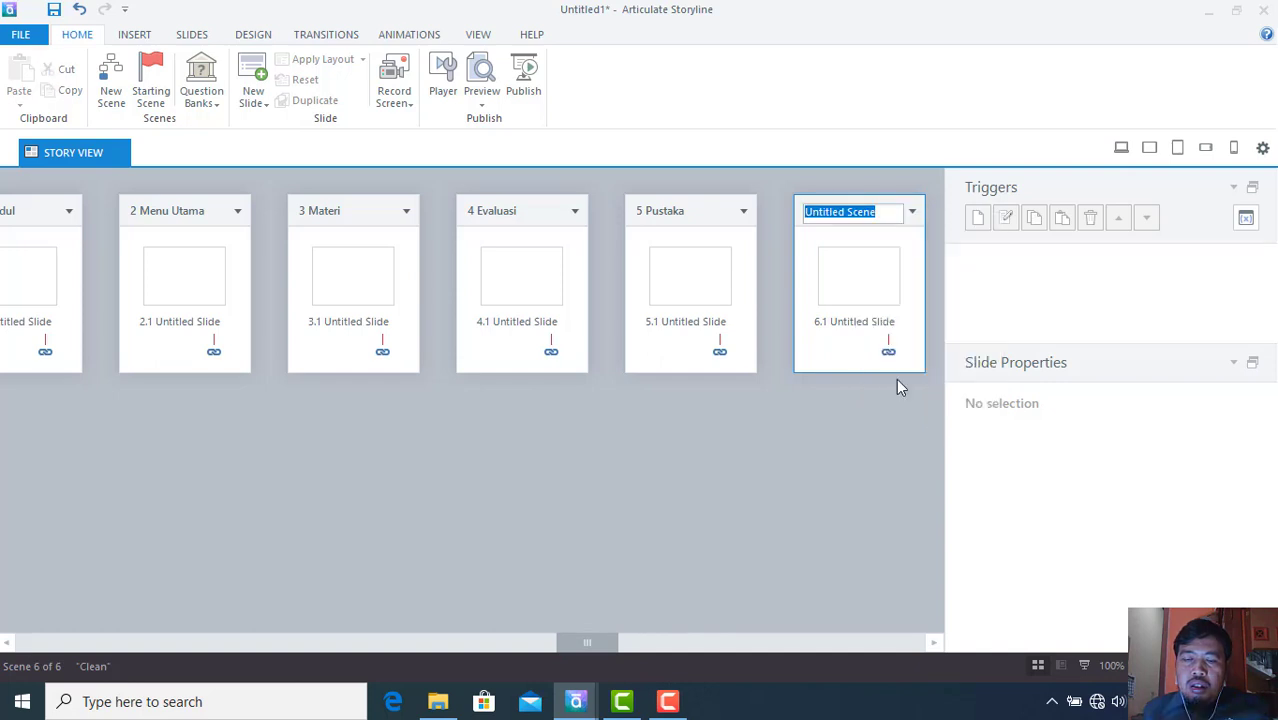
pyautogui.write('Profil')
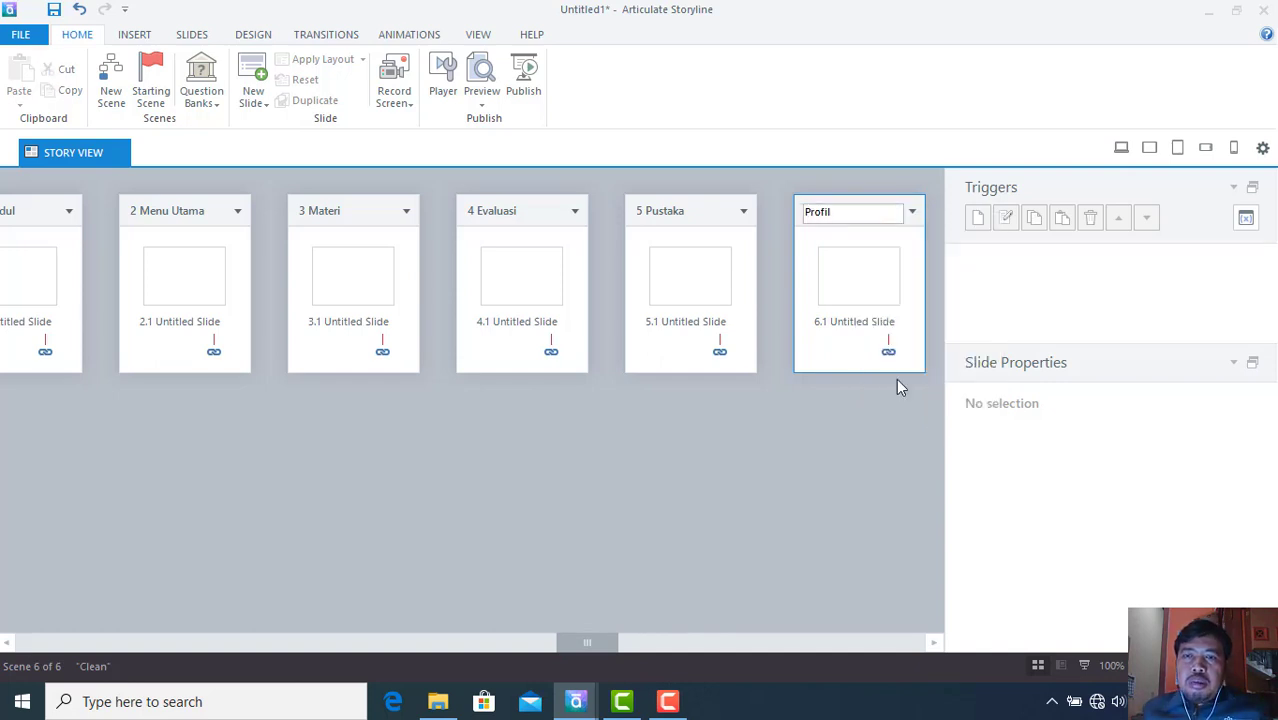
pyautogui.click(810, 487)
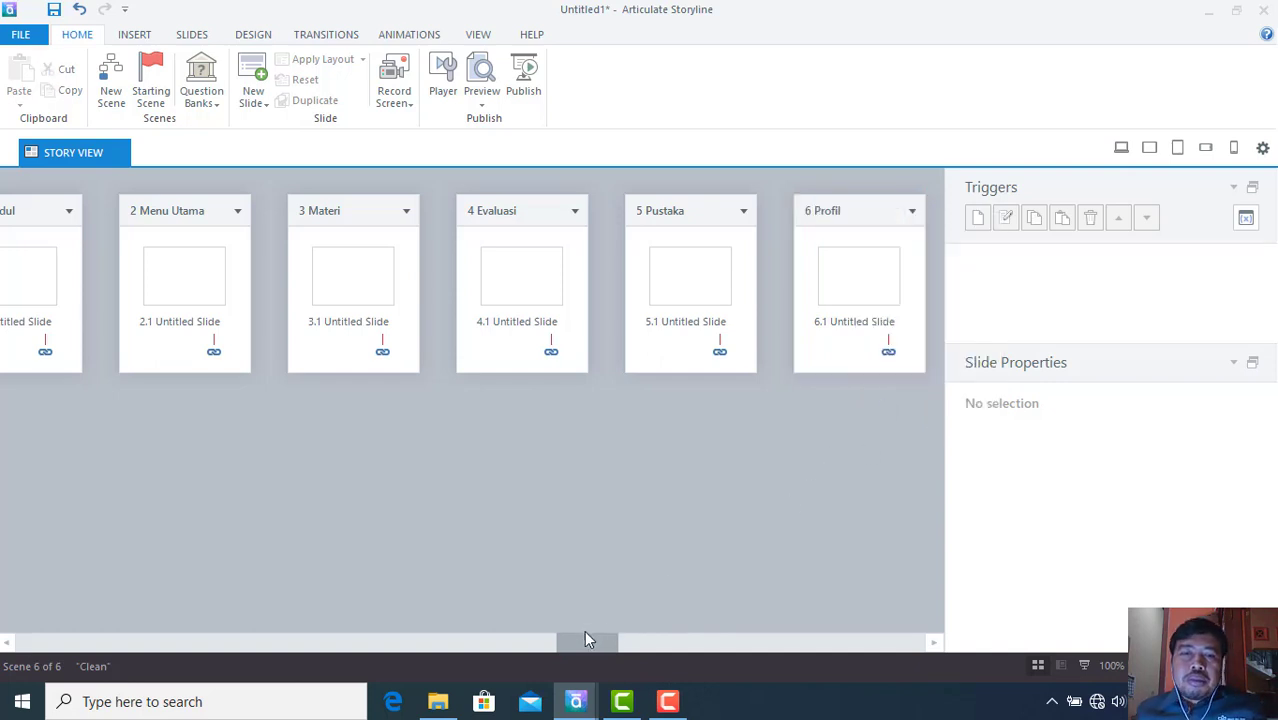
pyautogui.hscroll(1, 587, 640)
pyautogui.moveTo(697, 646); pyautogui.dragTo(22, 566)
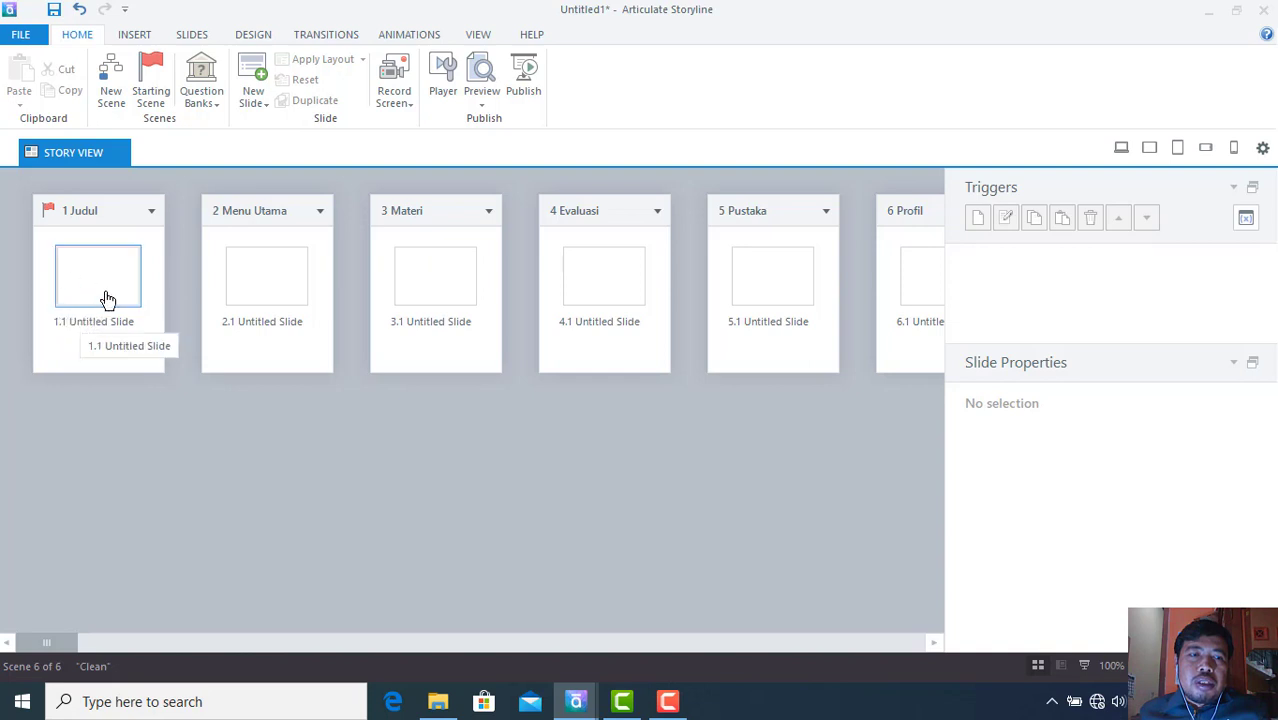
pyautogui.rightClick(88, 326)
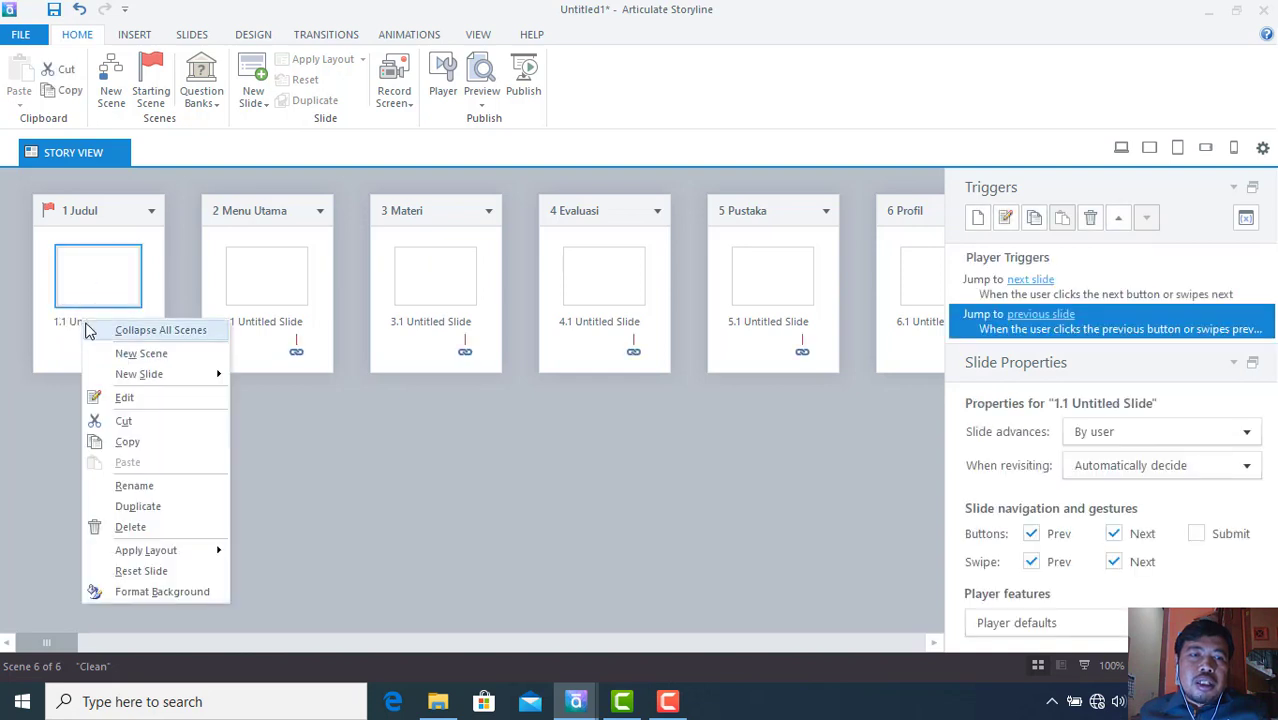
pyautogui.click(134, 486)
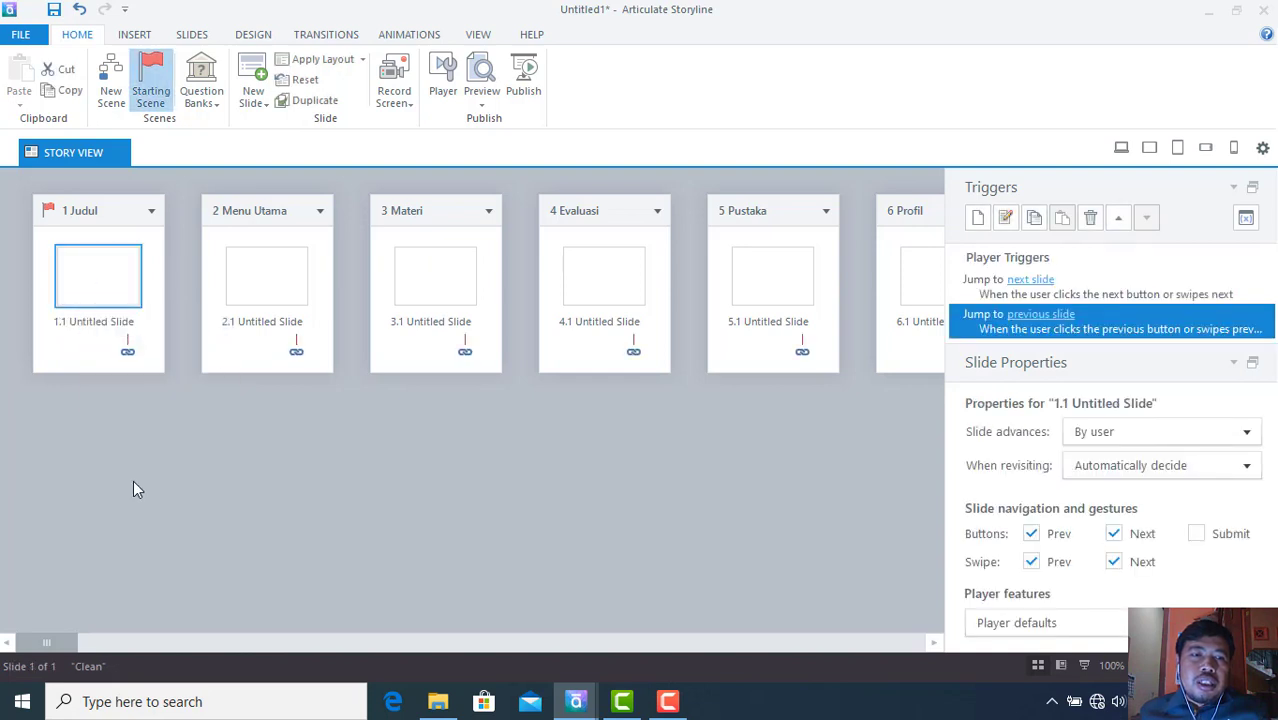
pyautogui.rightClick(91, 330)
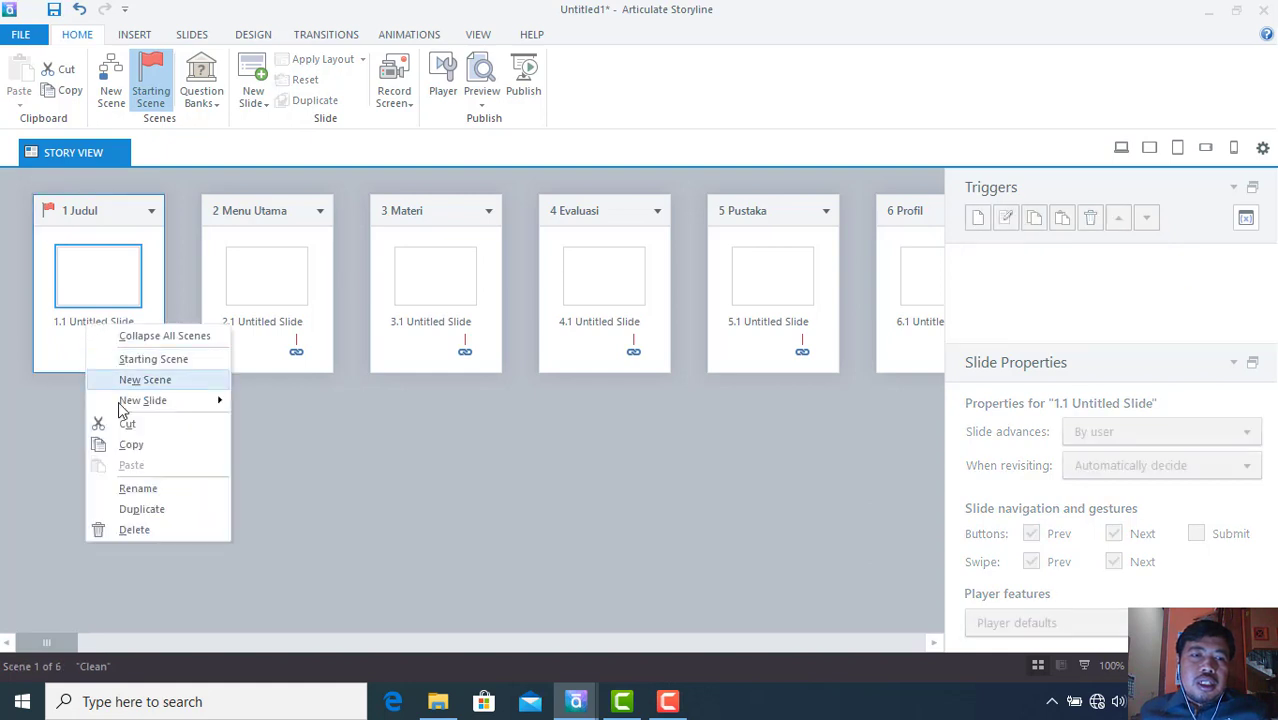
pyautogui.click(131, 488)
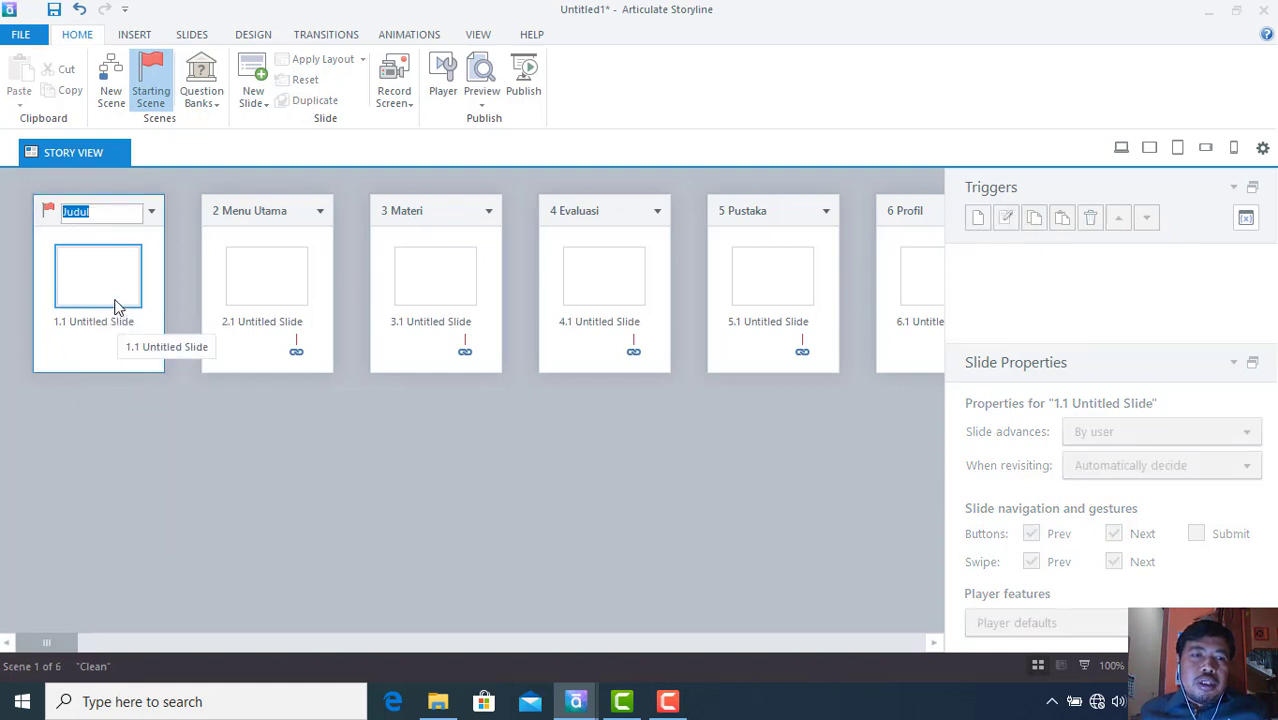
pyautogui.rightClick(112, 300)
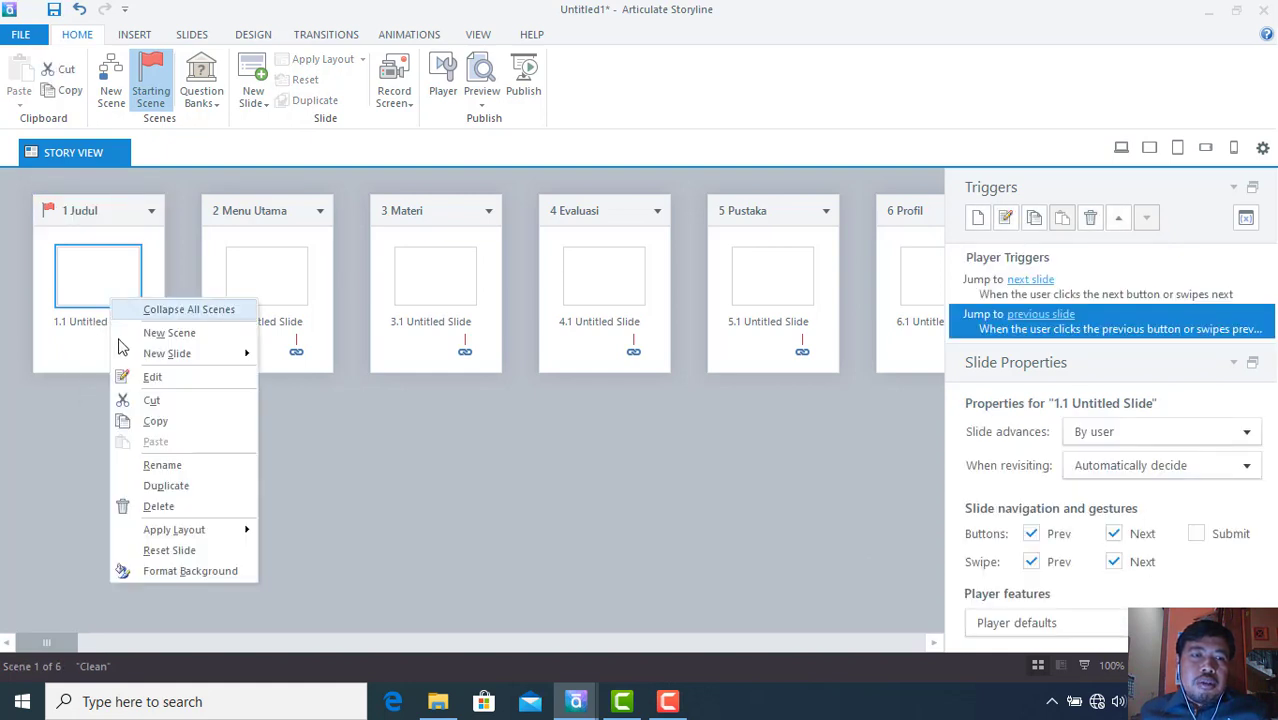
pyautogui.click(139, 463)
# - Rename the untitled slide in the Judul scene as Judul
pyautogui.rightClick(106, 285)
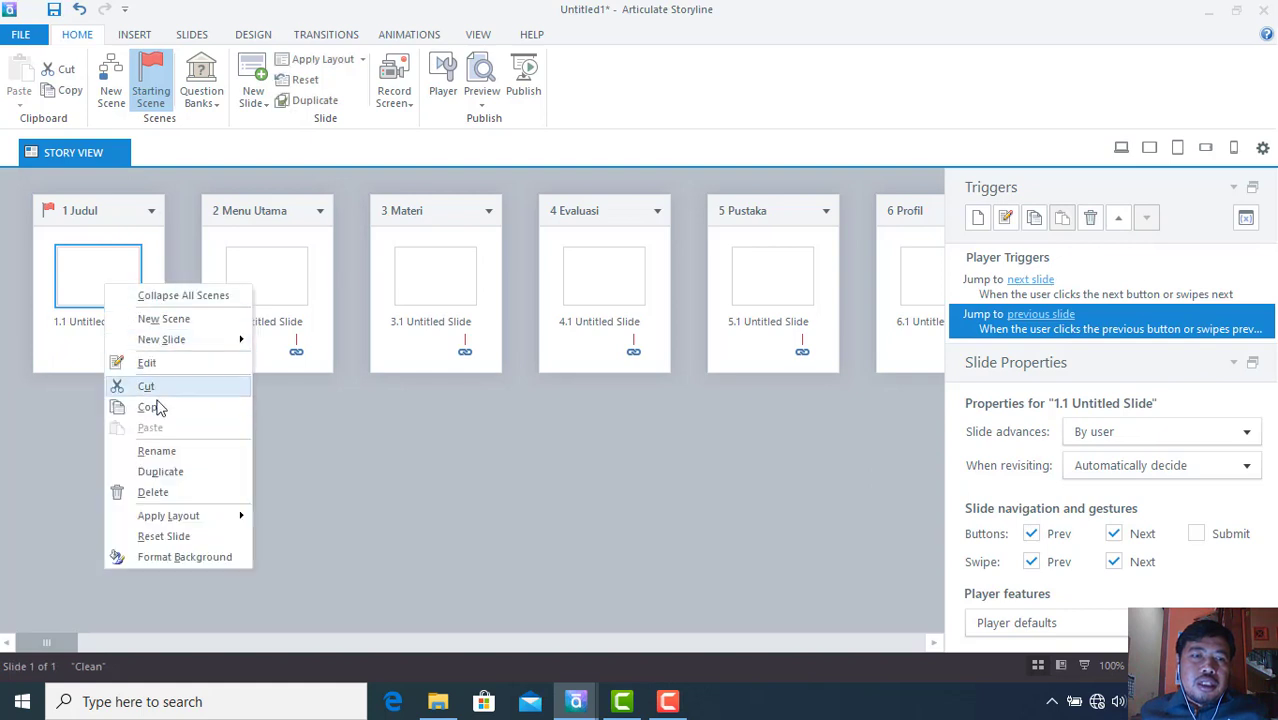
pyautogui.click(161, 451)
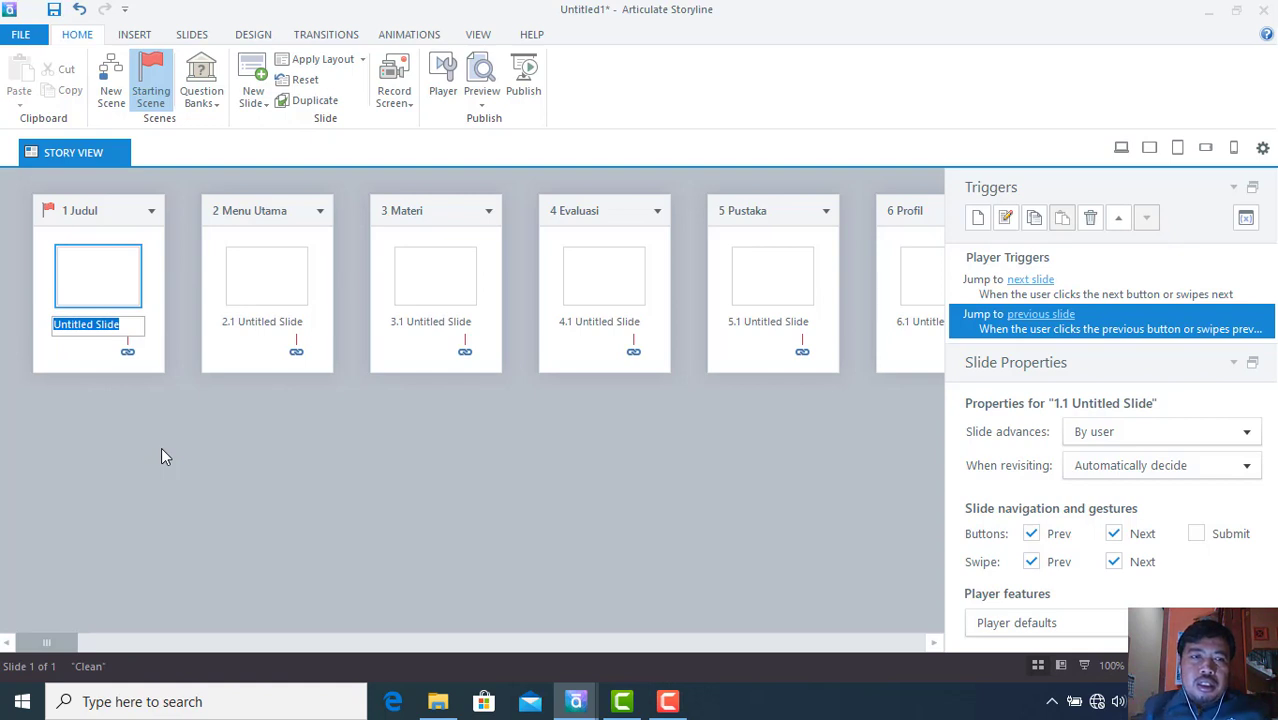
pyautogui.write('Judul')
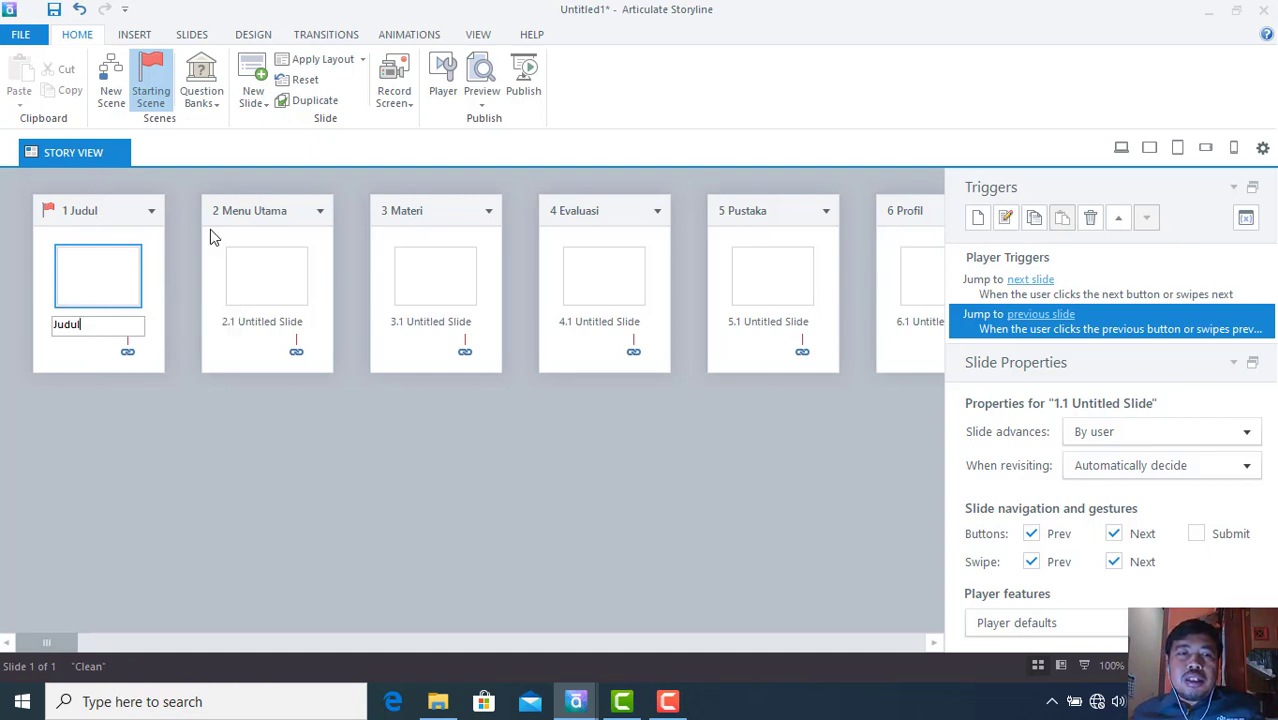
# - Rename the untitled slide in the Menu Utama scene as Menu Utma
pyautogui.click(260, 272)
pyautogui.rightClick(260, 272)
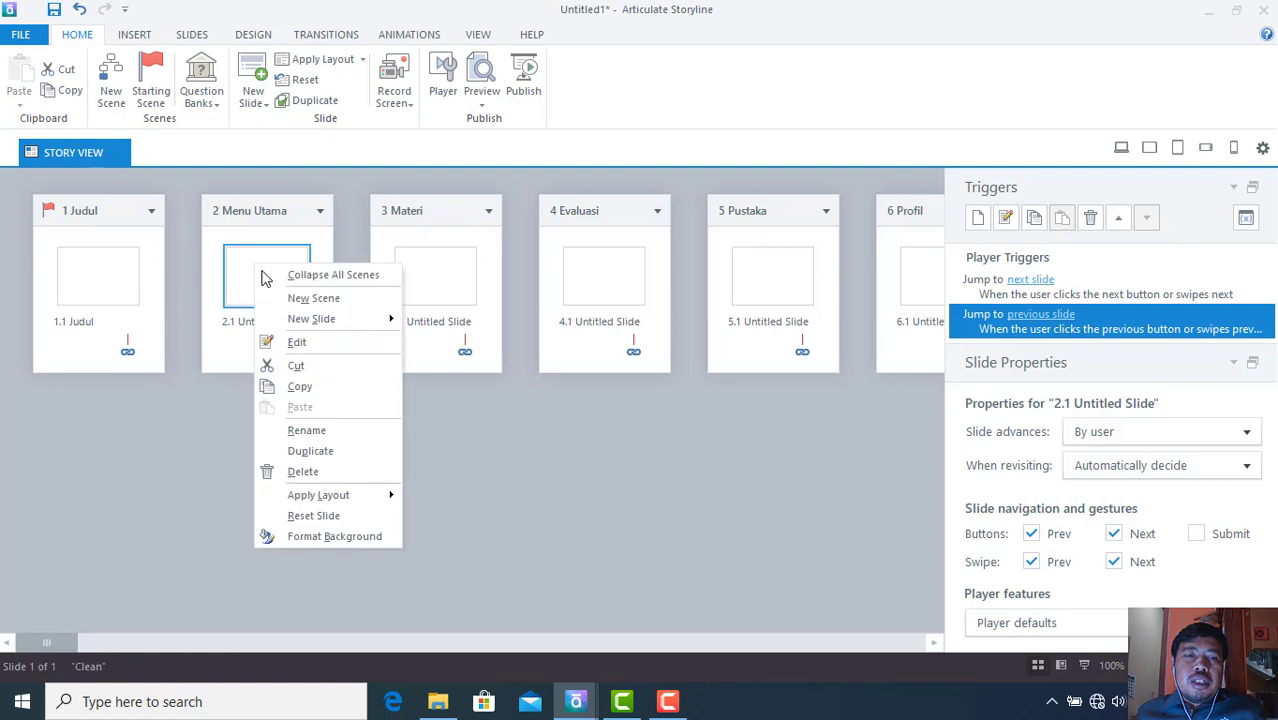
pyautogui.click(331, 425)
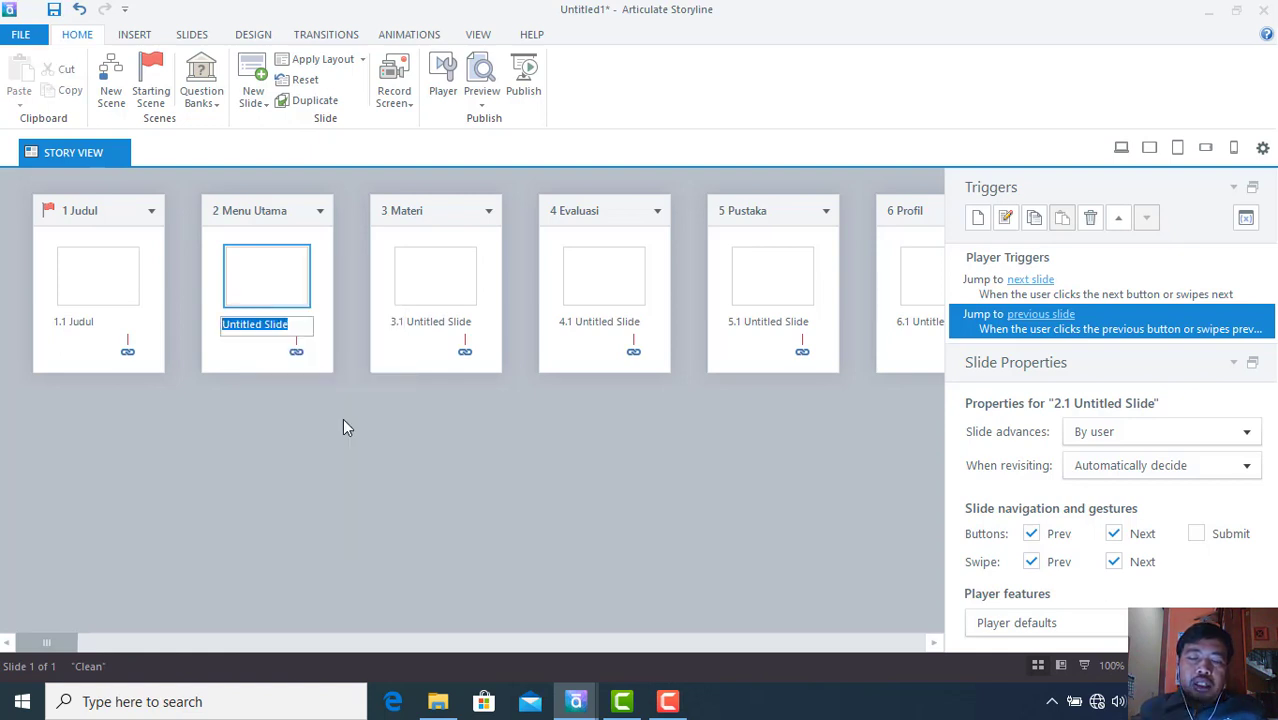
pyautogui.write('Menu Utma')
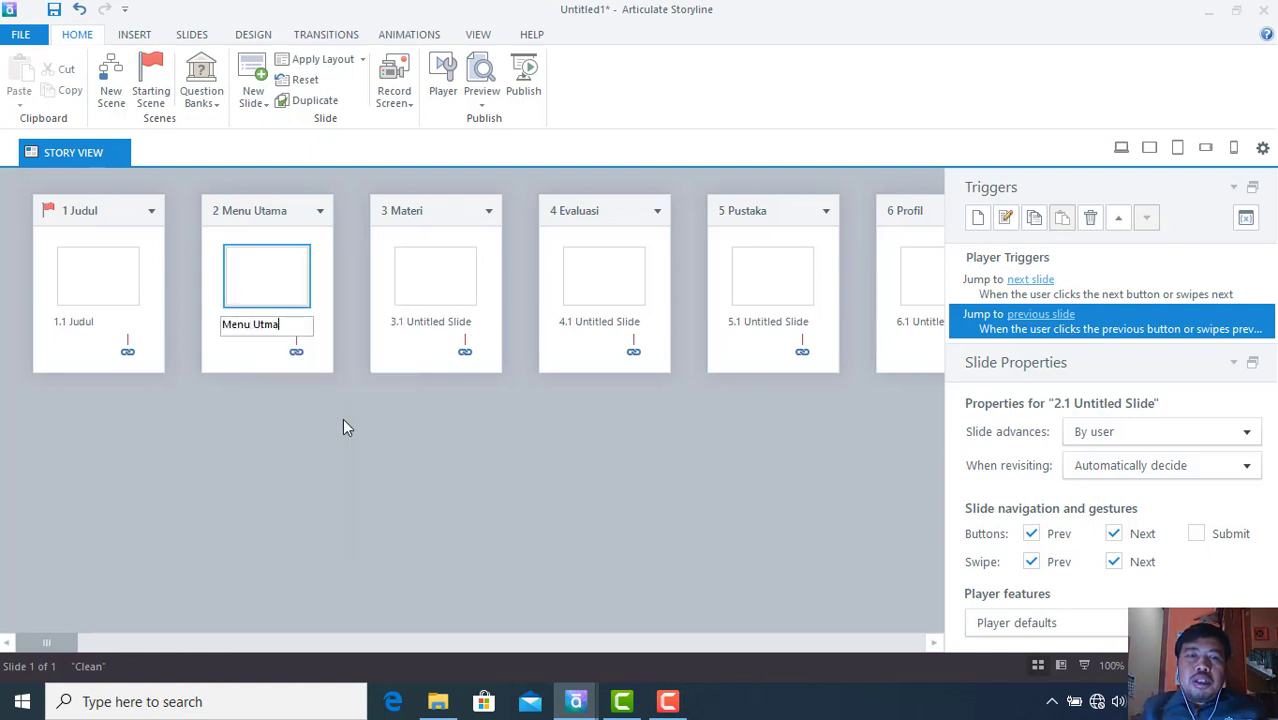
# - Rename the untitled slide in the Materi scene as Materi
pyautogui.click(428, 287)
pyautogui.rightClick(423, 284)
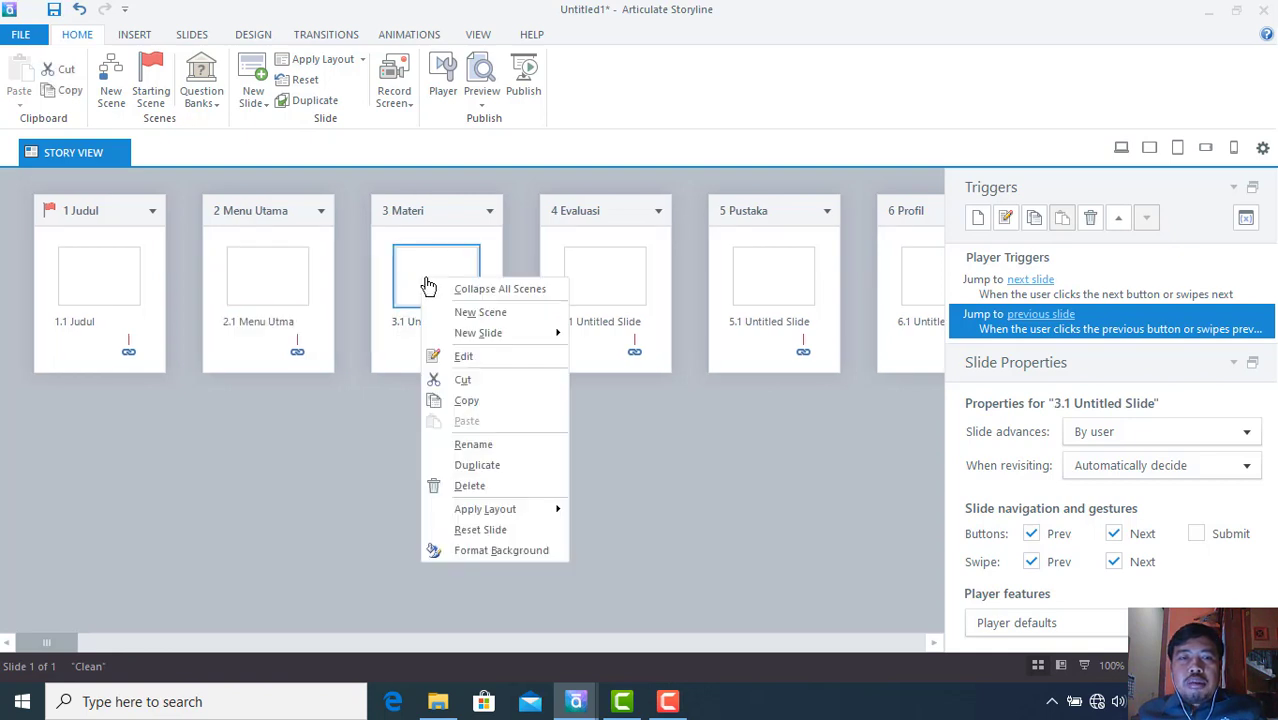
pyautogui.click(493, 443)
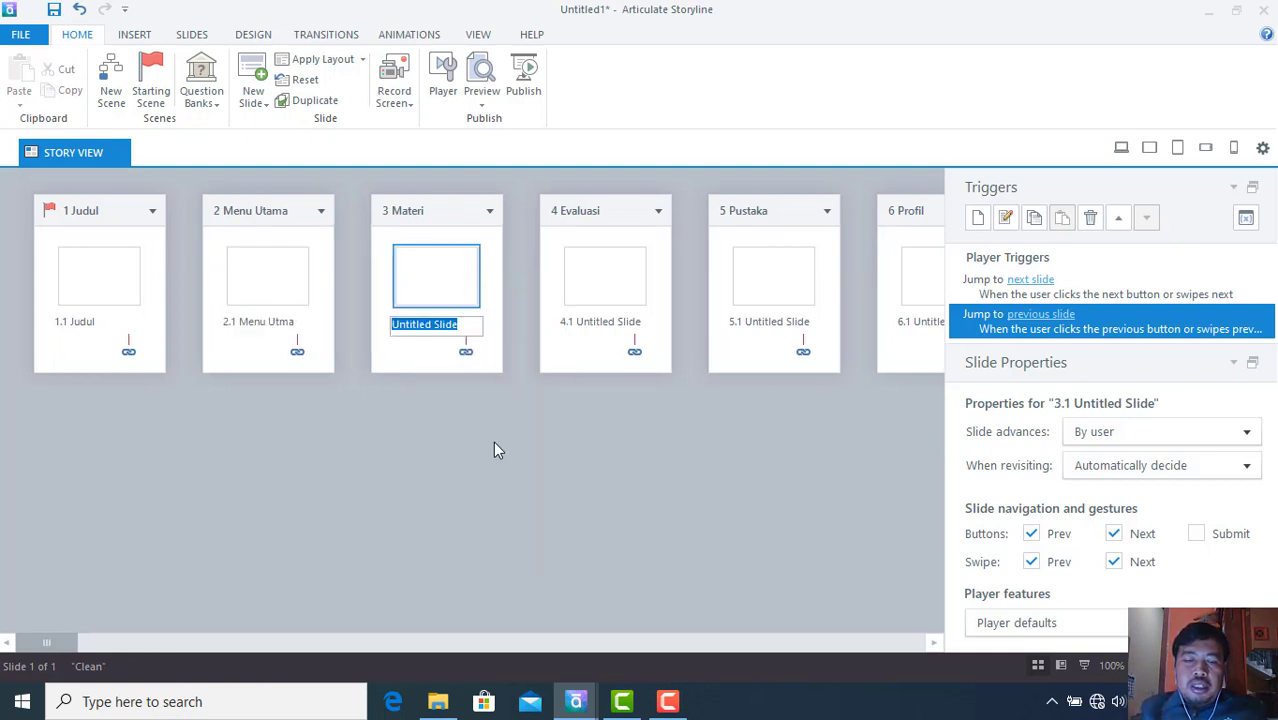
pyautogui.write('Materi')
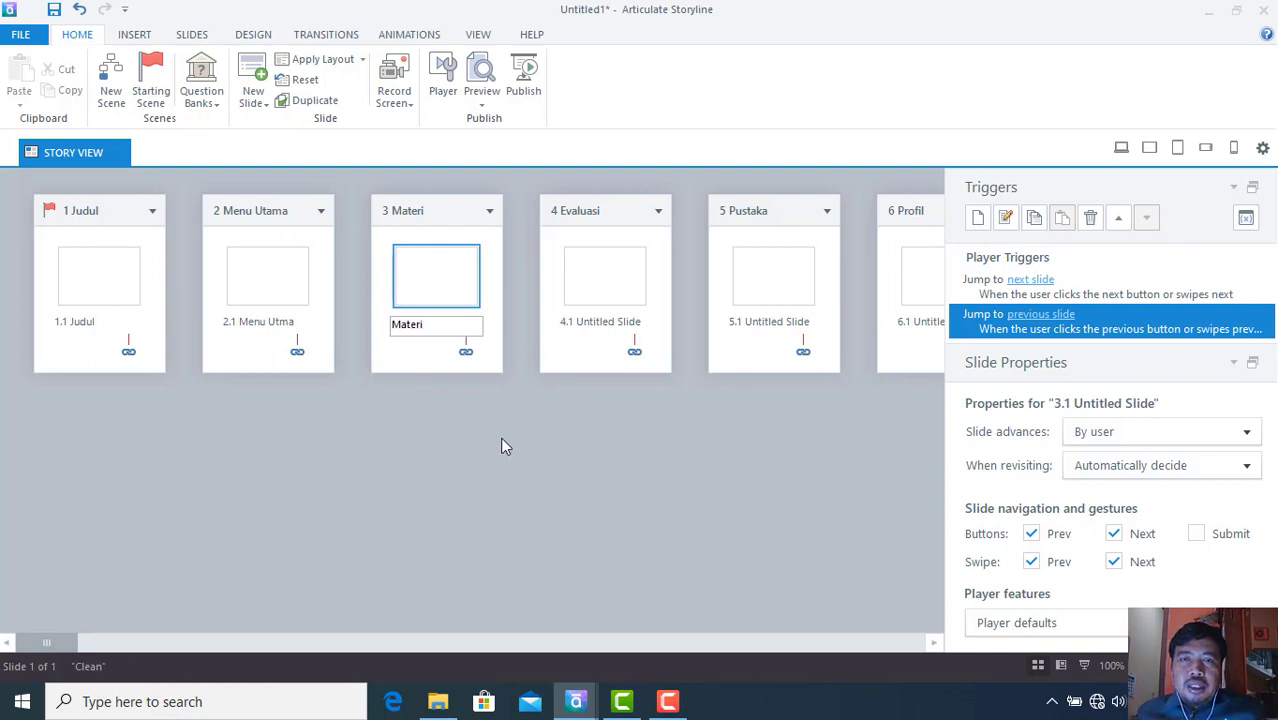
# - Rename the untitled slide in the Evaluasi scene as Evaluasi
pyautogui.click(607, 287)
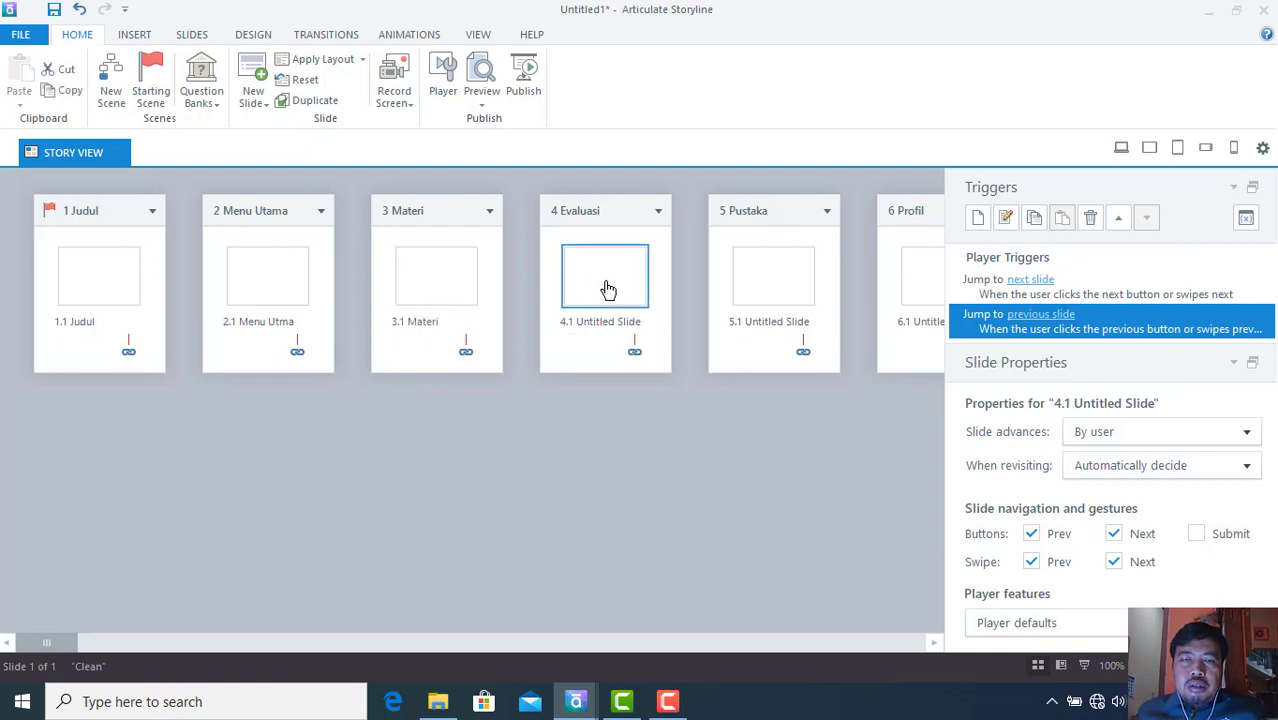
pyautogui.rightClick(607, 288)
pyautogui.click(672, 449)
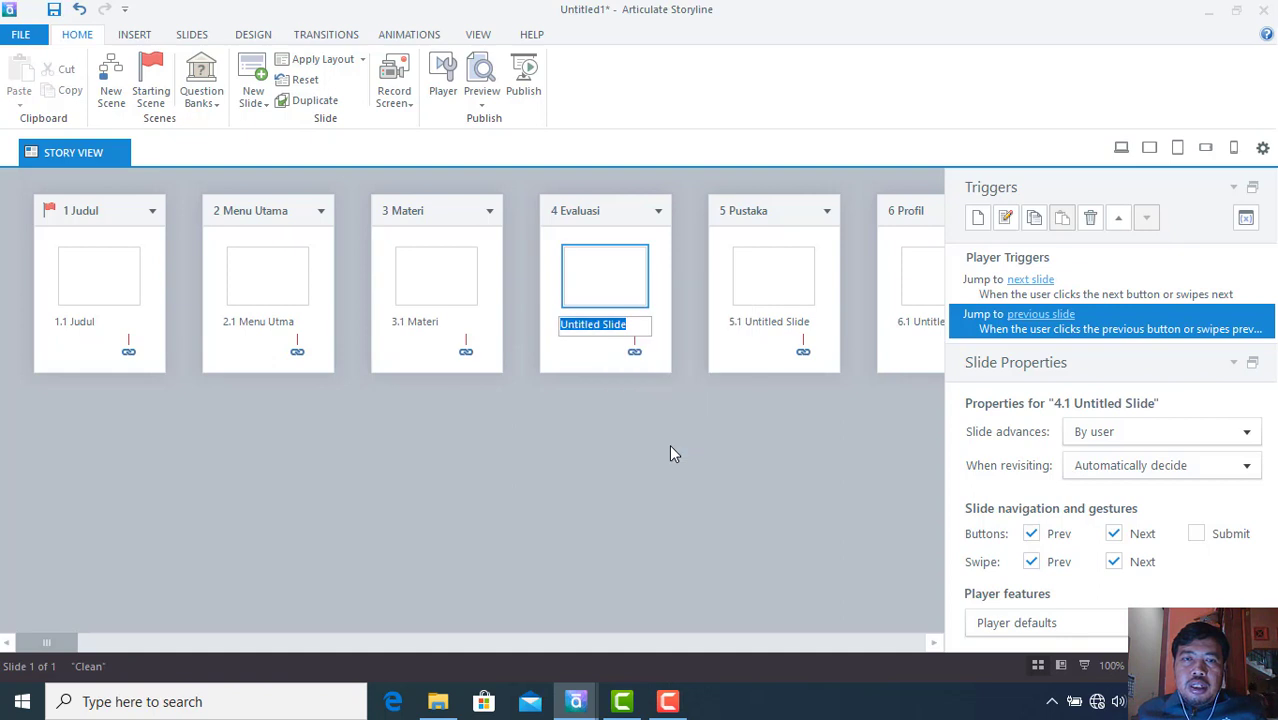
pyautogui.write('E')
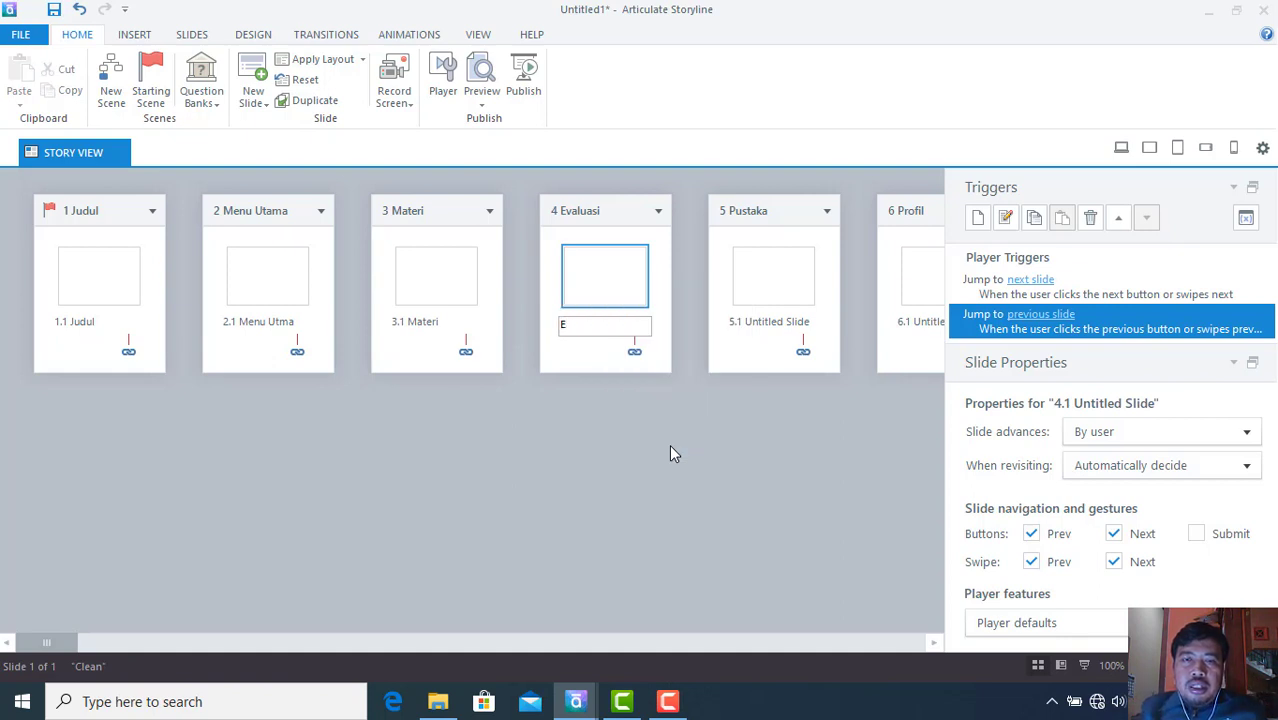
pyautogui.write('valuasi')
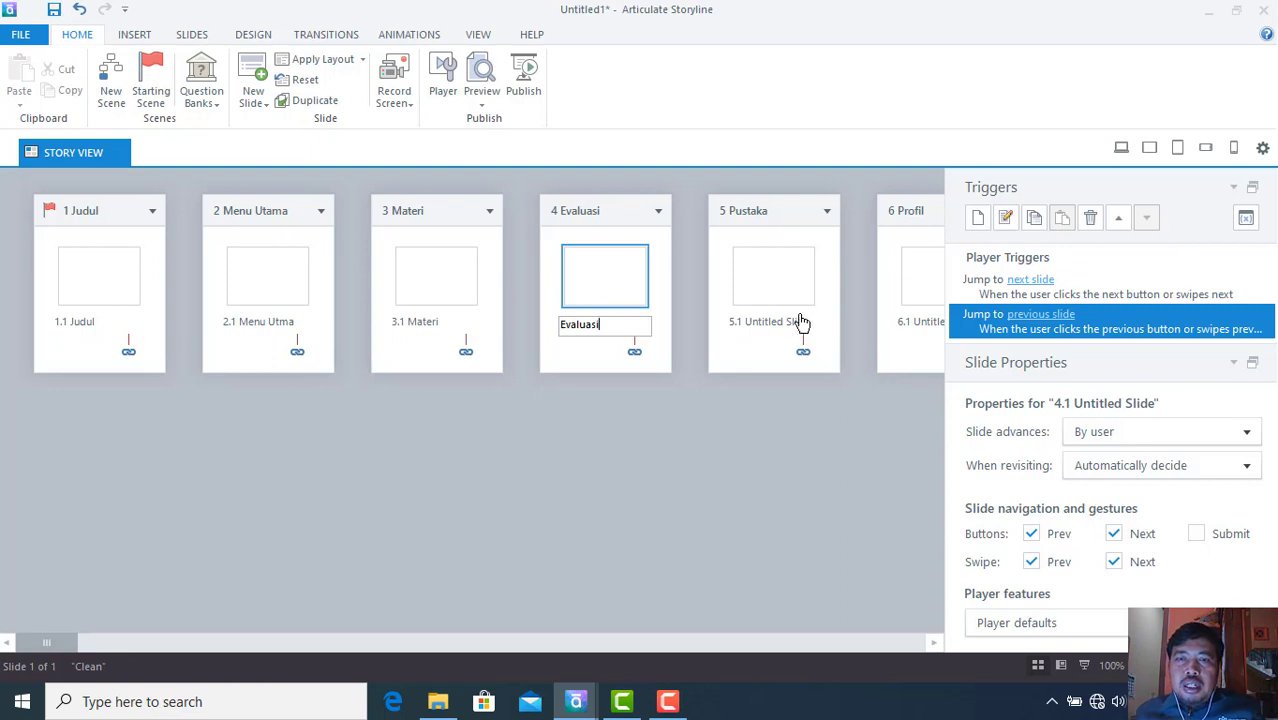
# - Rename the untitled slide in the Pustaka scene as Pustaka
pyautogui.click(770, 295)
pyautogui.rightClick(772, 296)
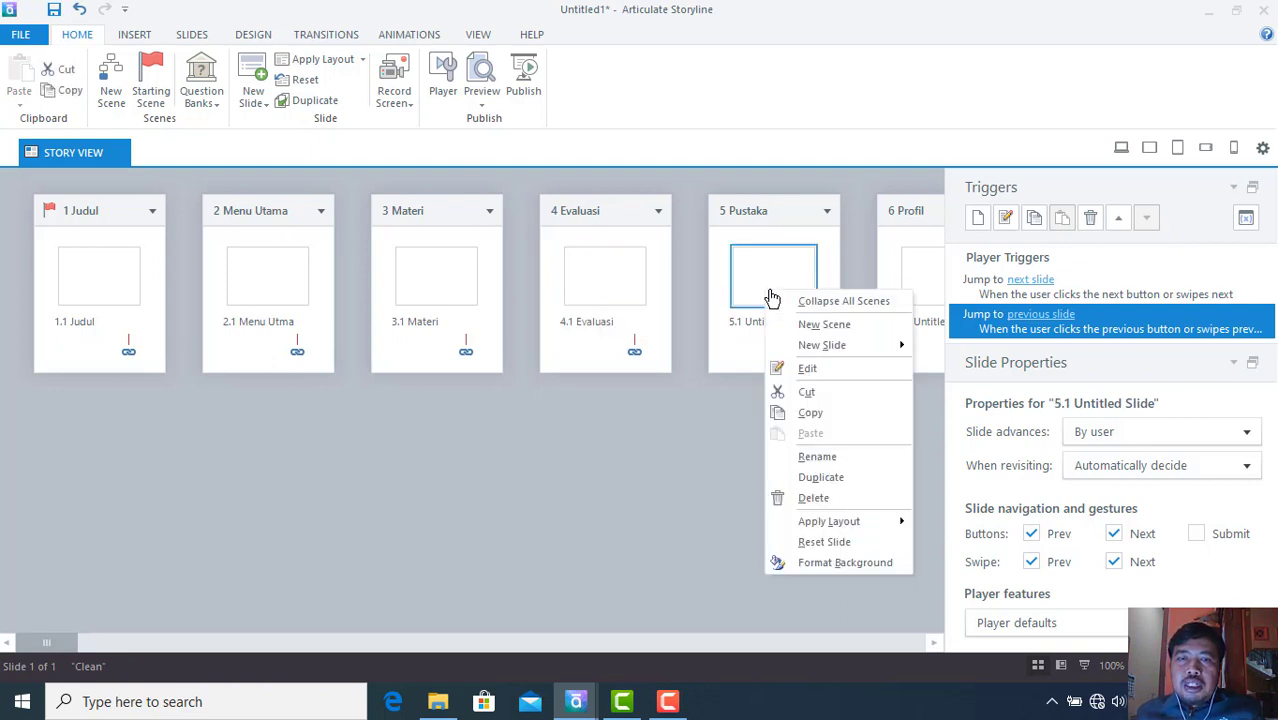
pyautogui.click(817, 457)
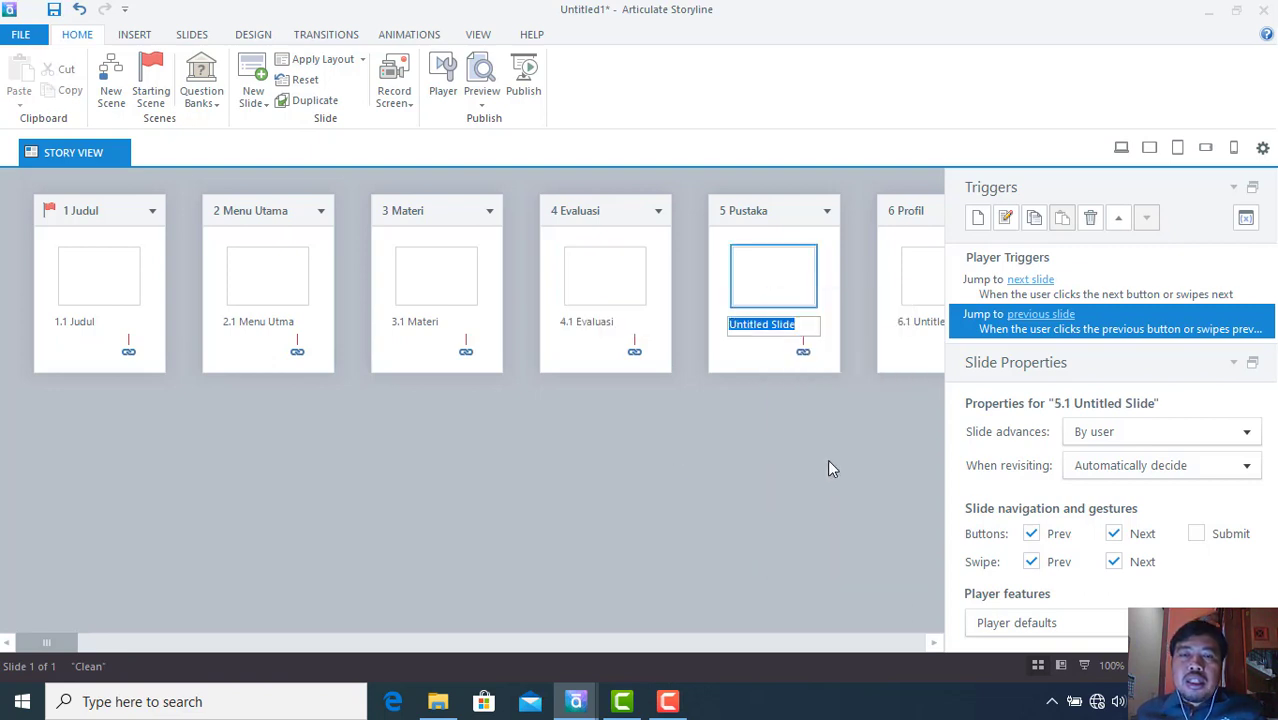
pyautogui.write('Pu')
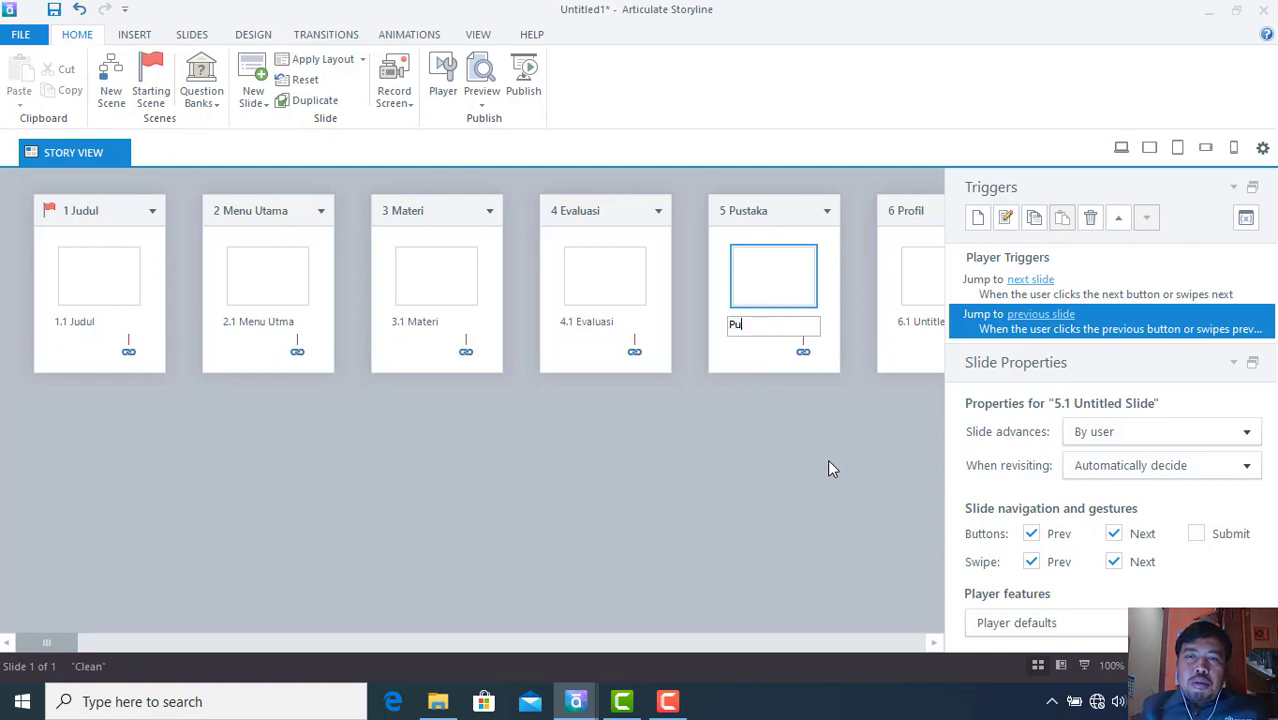
pyautogui.write('staka')
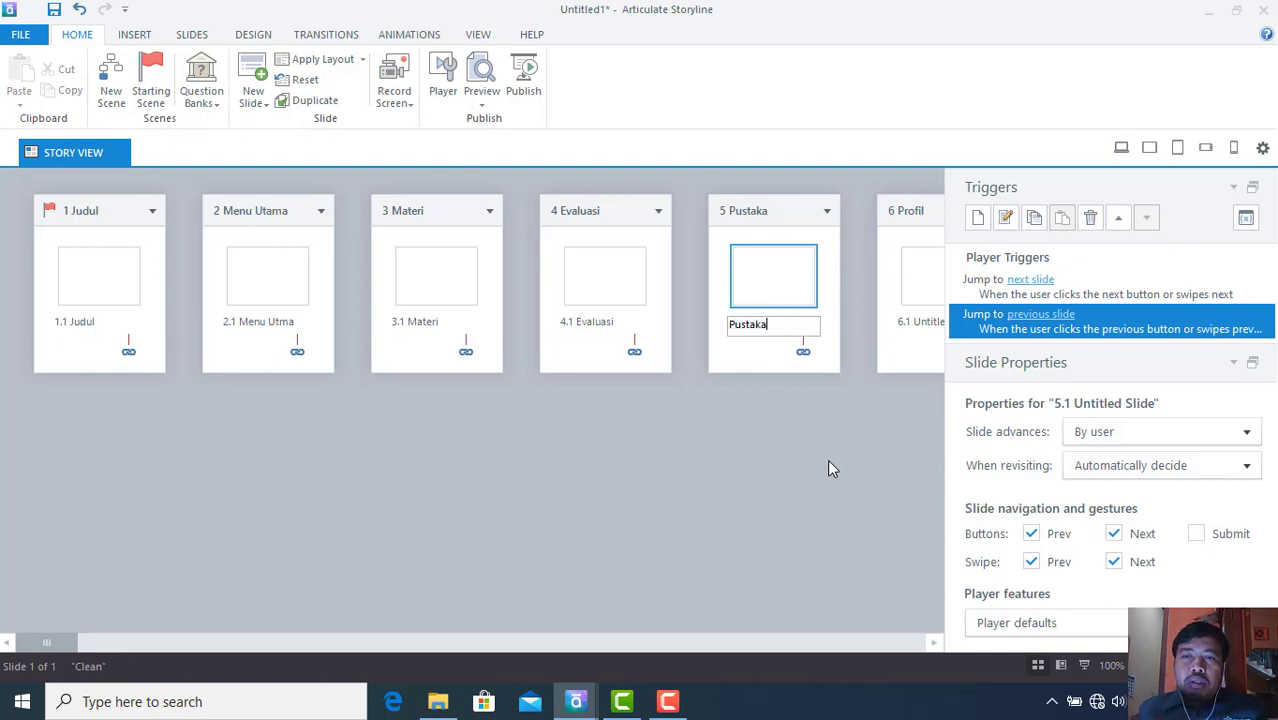
# - Rename the untitled slide in the Profil scene as Profil
pyautogui.click(930, 292)
pyautogui.rightClick(918, 288)
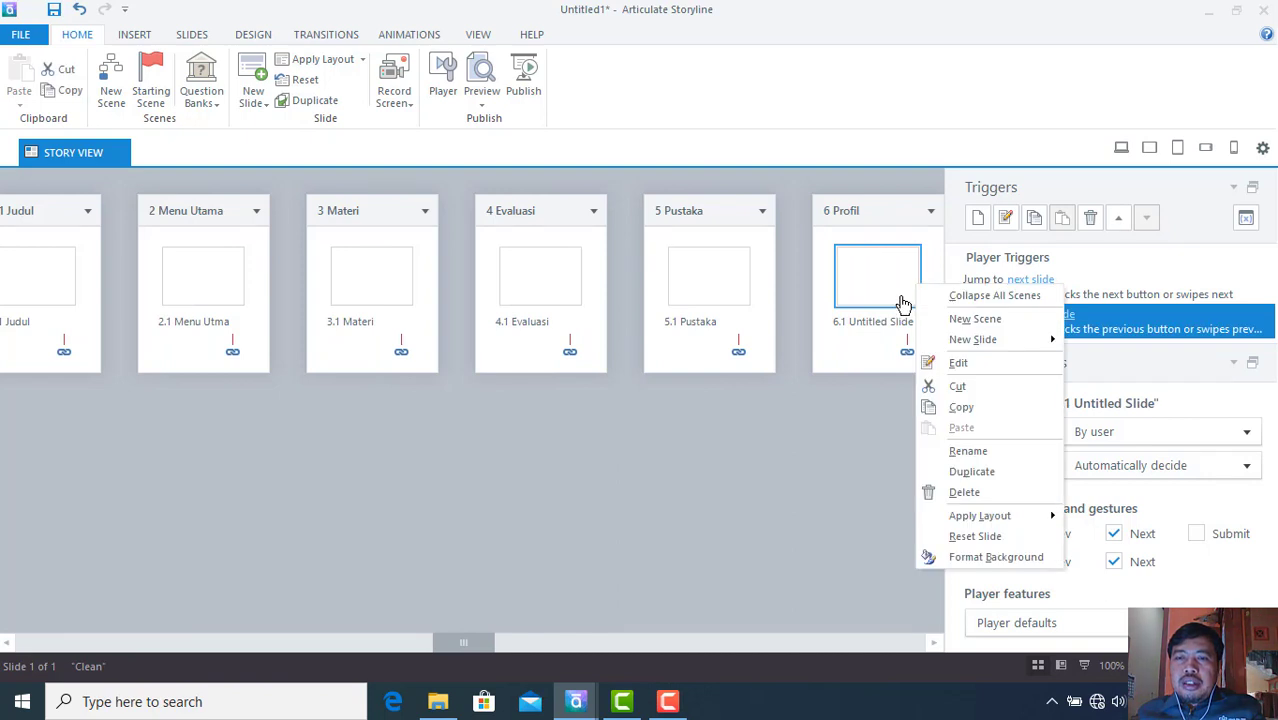
pyautogui.click(967, 451)
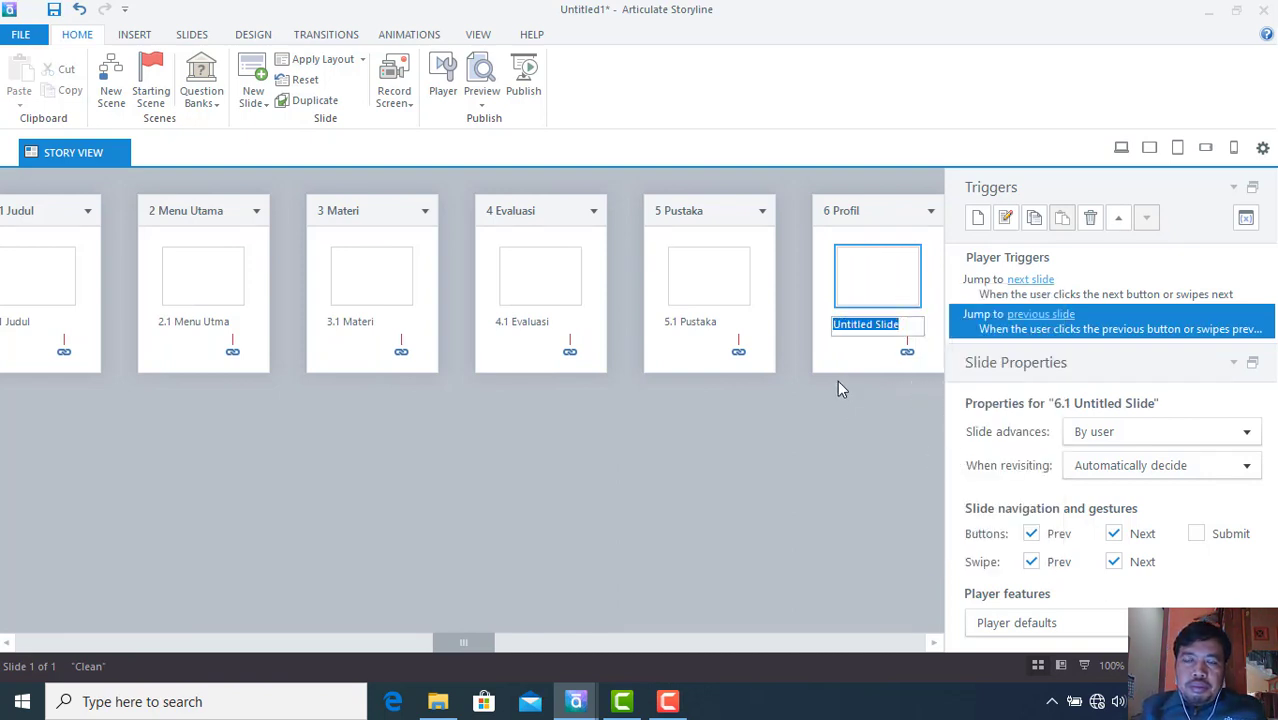
pyautogui.write('Profil')
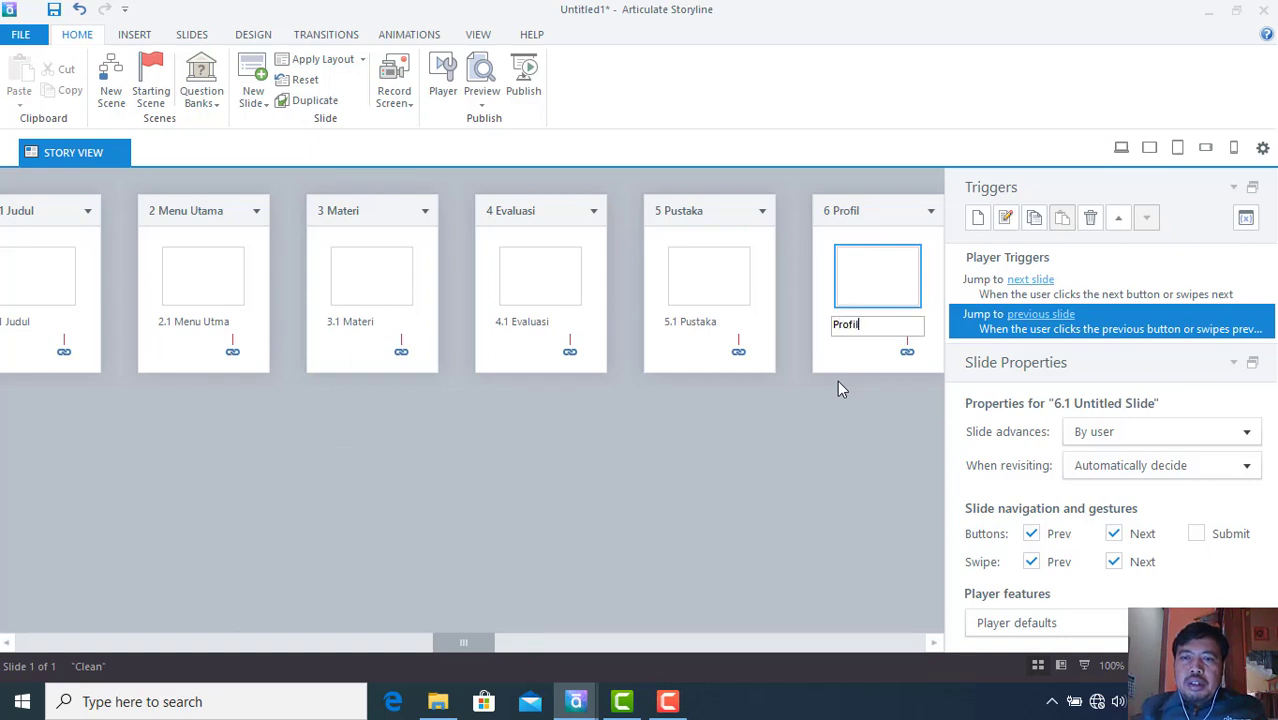
pyautogui.click(781, 431)
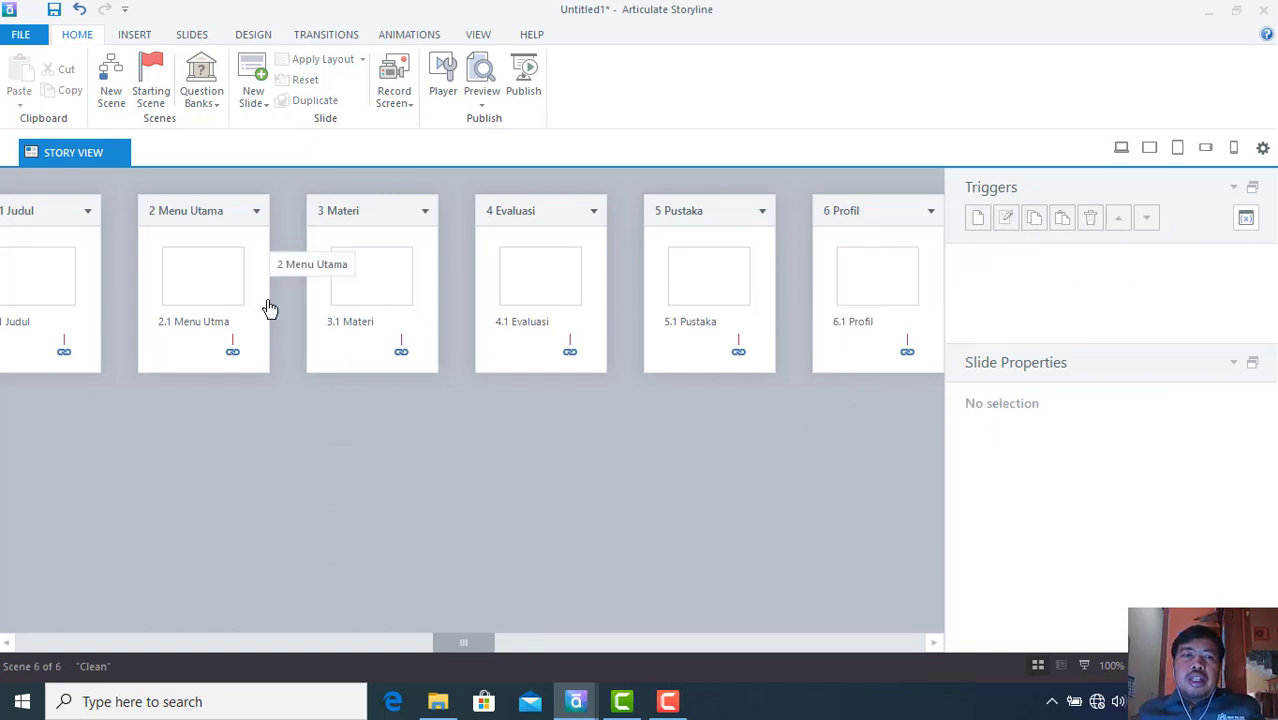
pyautogui.moveTo(456, 637); pyautogui.dragTo(434, 610)
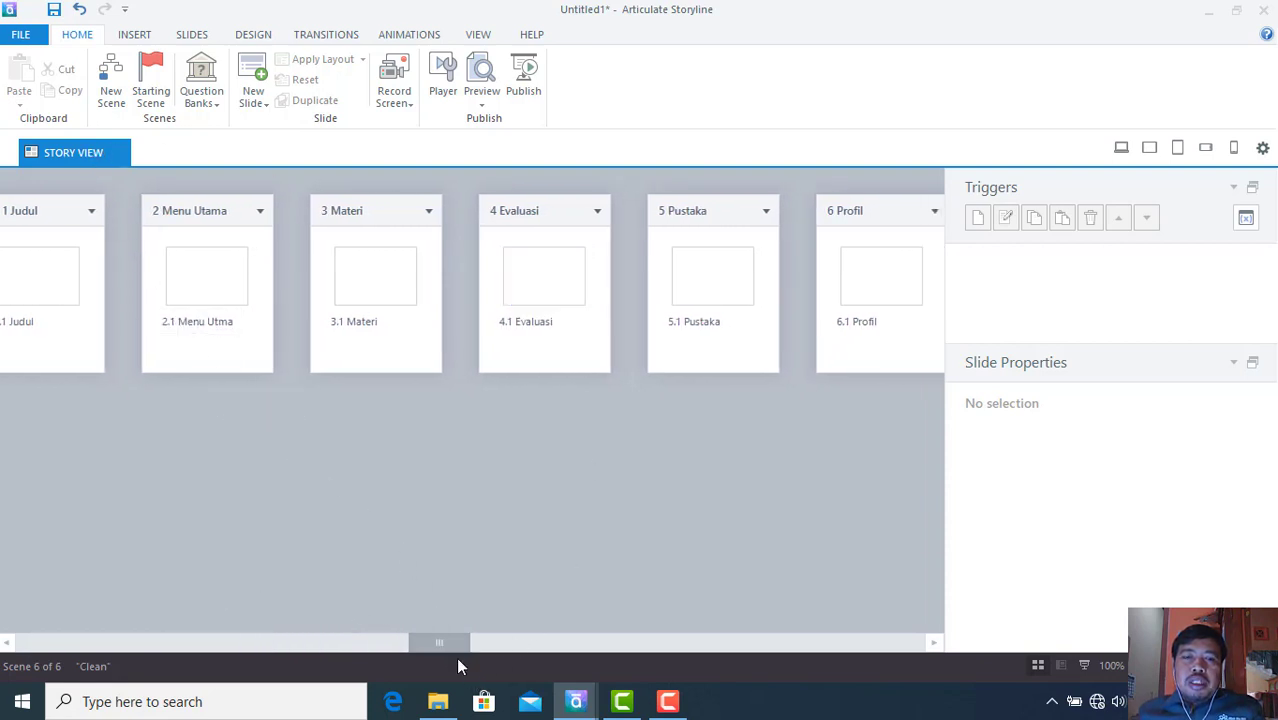
# - Preview the whole project to check its menu and player layout, and close the preview
pyautogui.moveTo(445, 637); pyautogui.dragTo(225, 600)
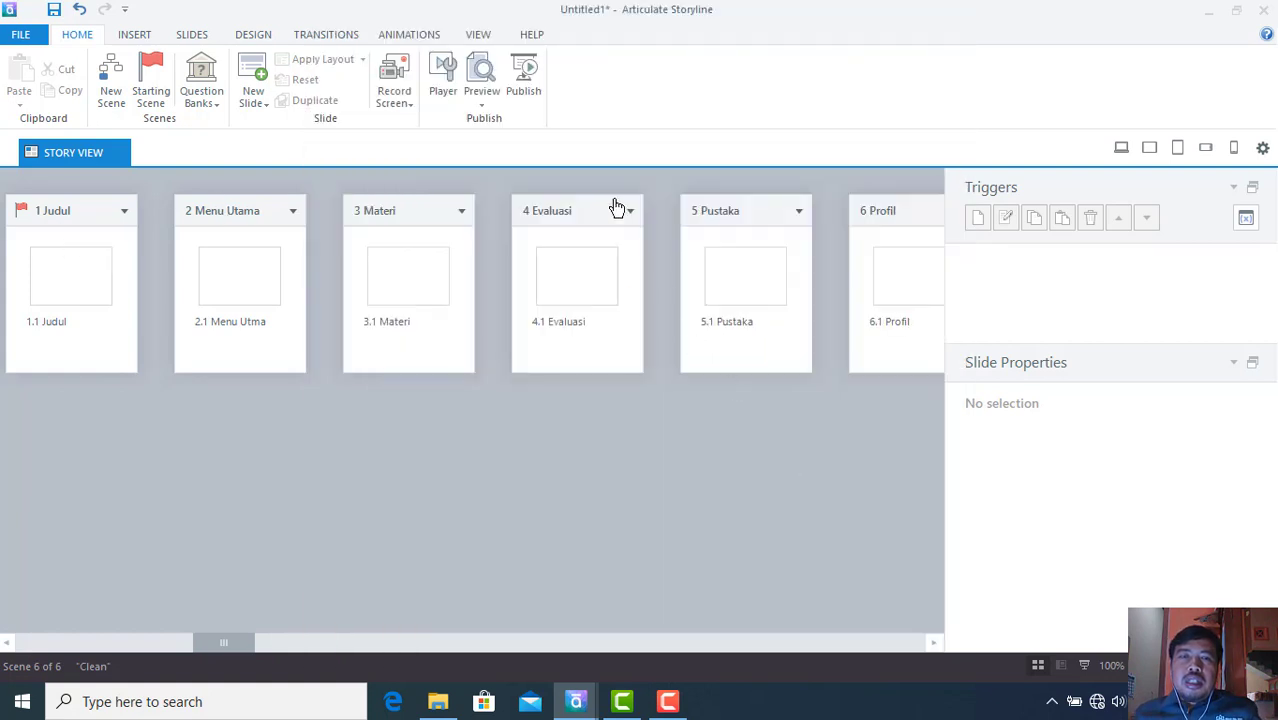
pyautogui.click(490, 62)
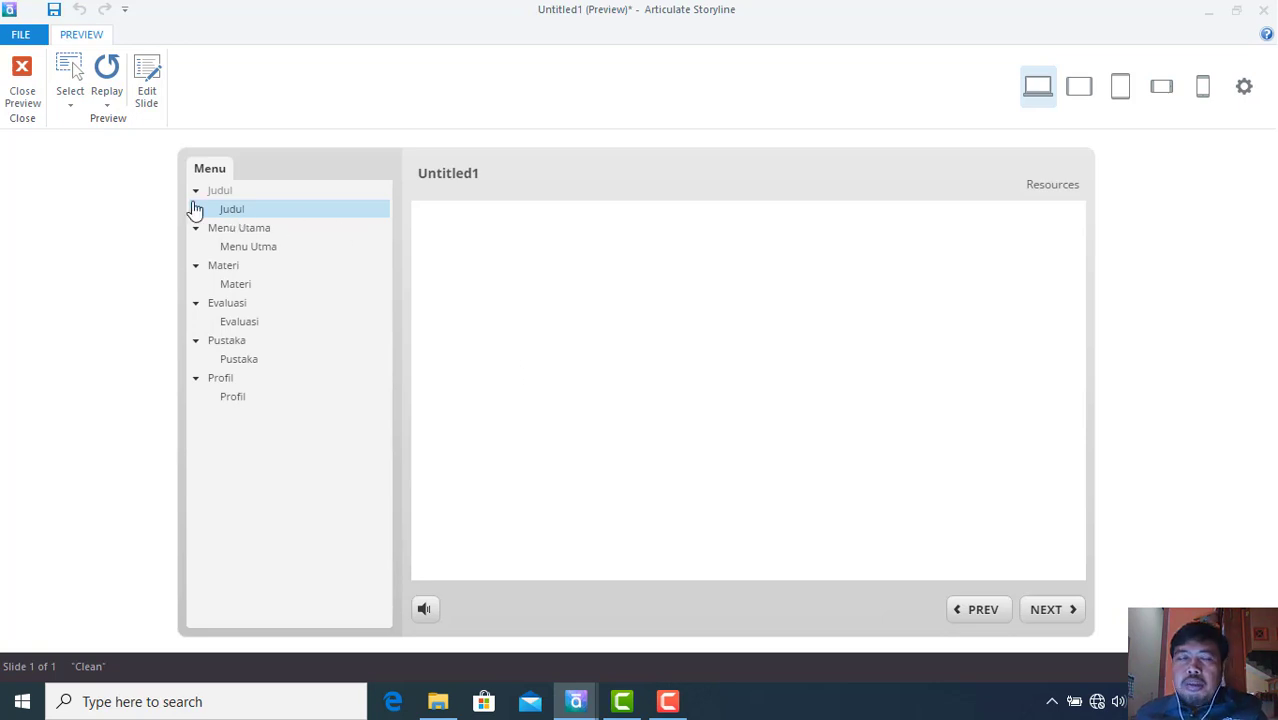
pyautogui.click(23, 84)
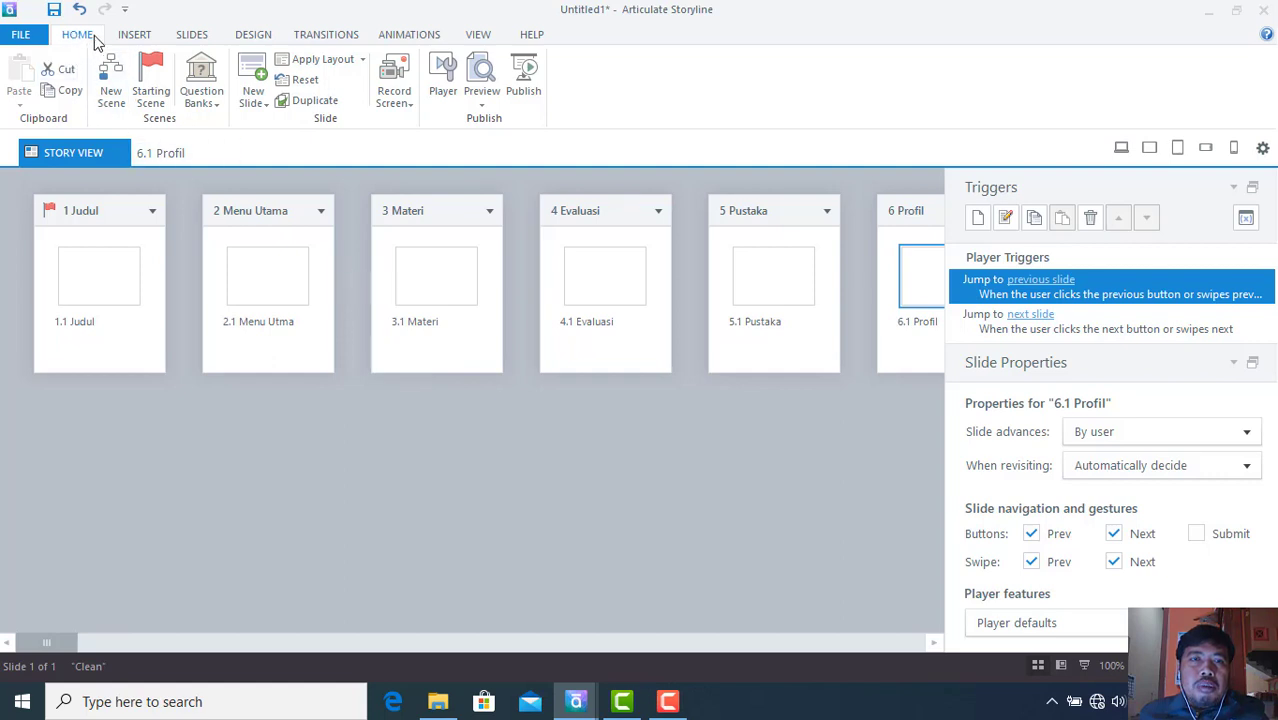
# - Disable the player's Resources and Menu tabs, Title, Volume and Captions in the player properties and apply the changes
pyautogui.click(444, 92)
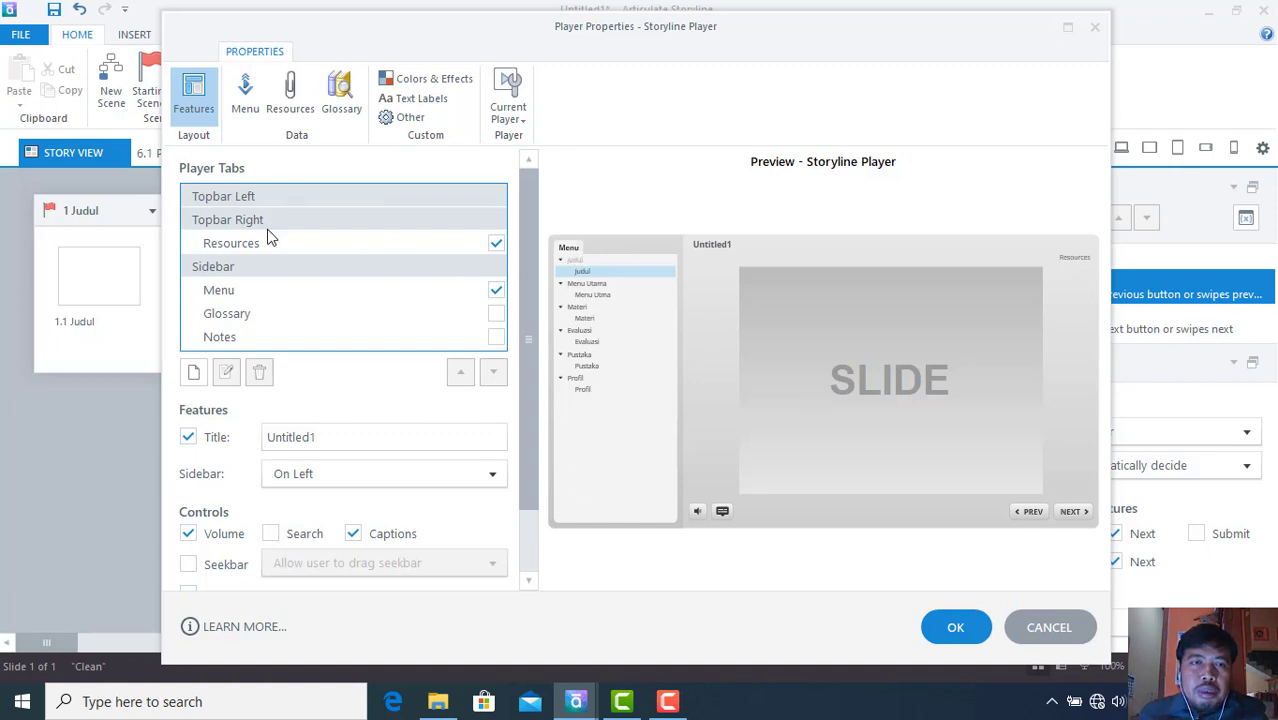
pyautogui.click(496, 244)
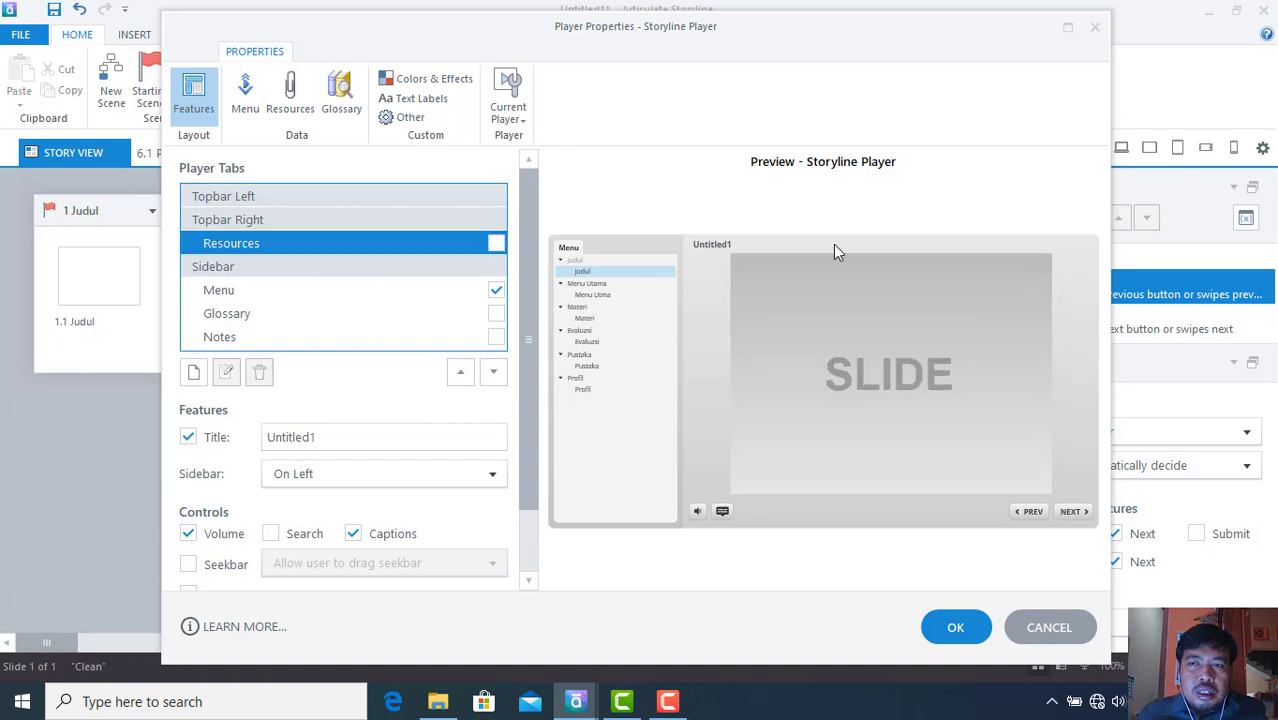
pyautogui.click(496, 290)
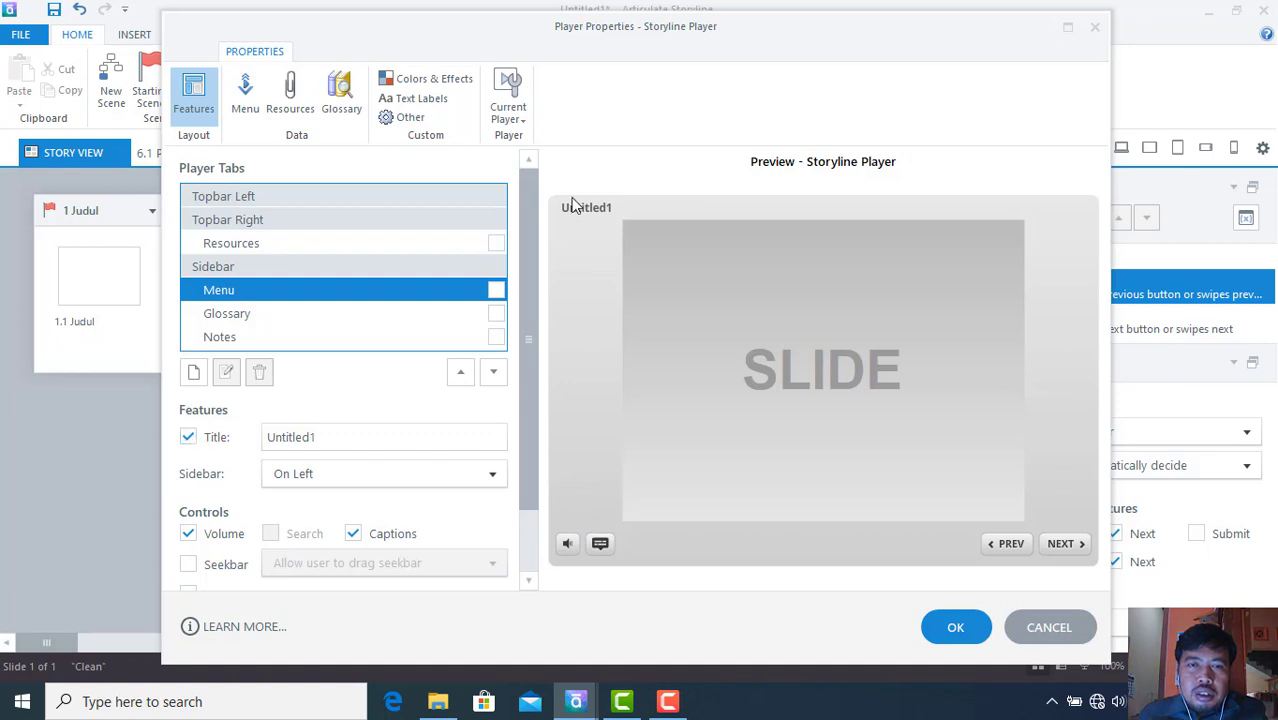
pyautogui.click(188, 437)
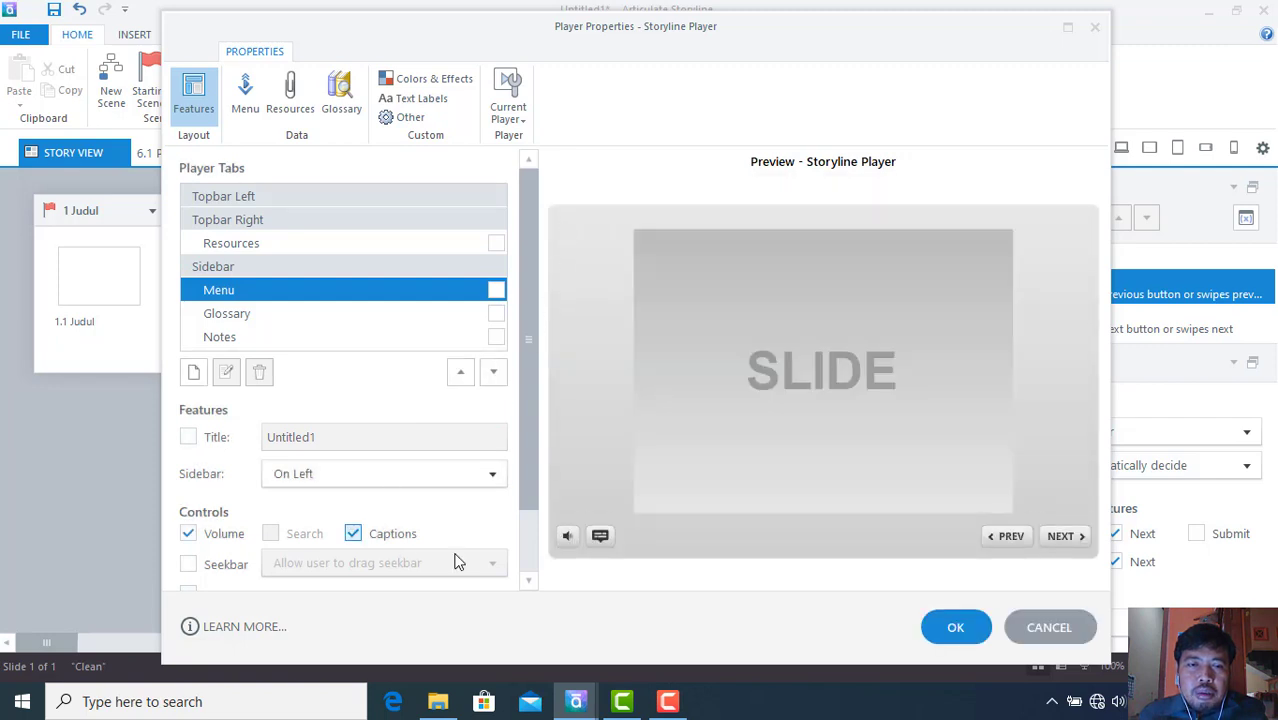
pyautogui.click(188, 533)
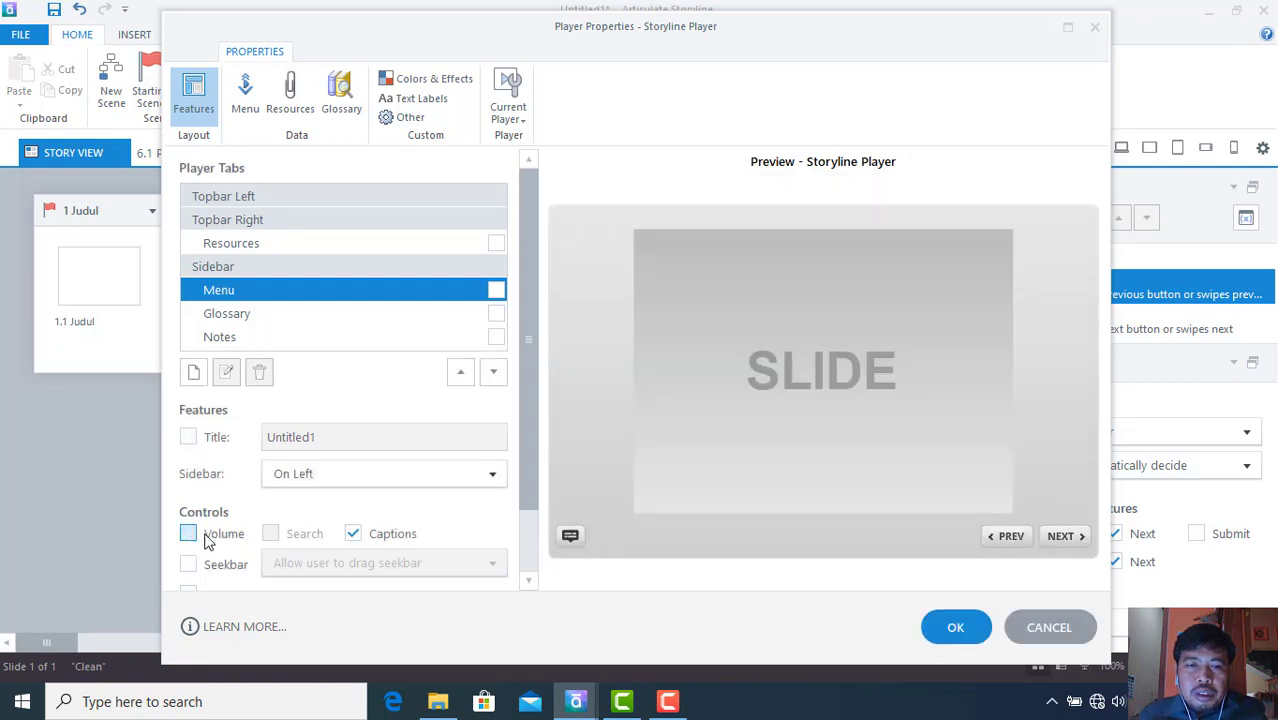
pyautogui.click(355, 534)
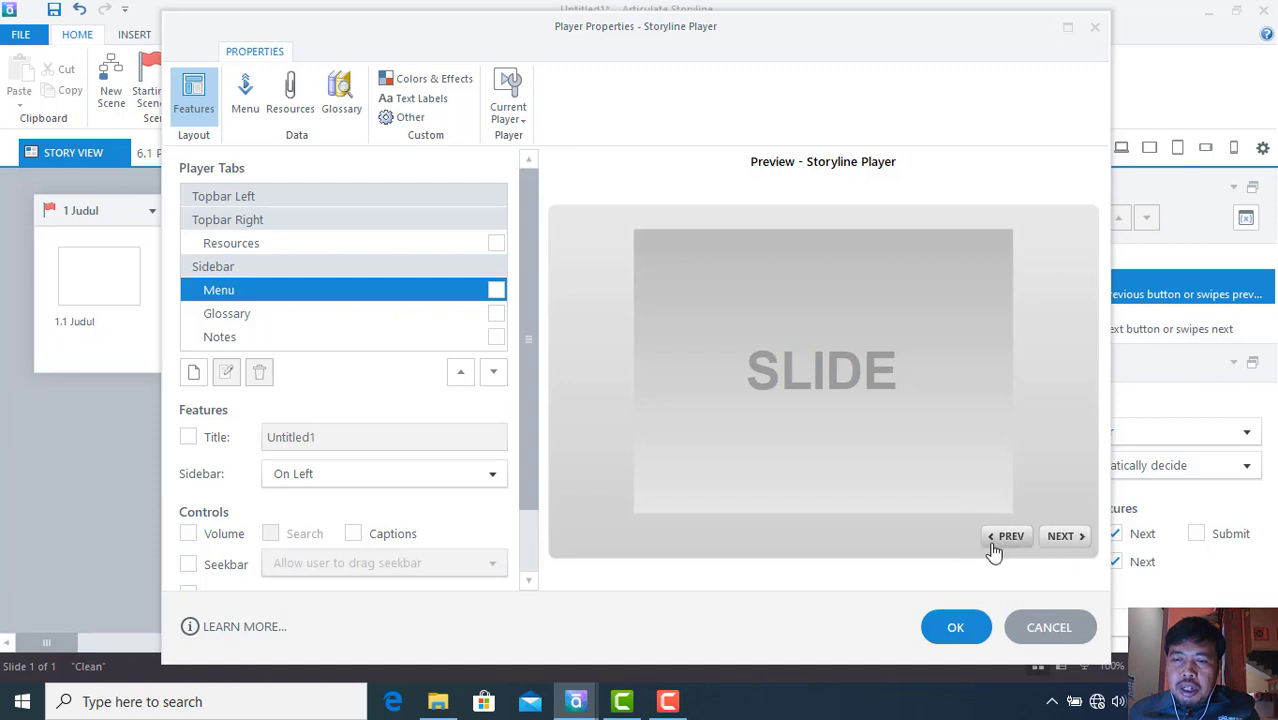
pyautogui.click(956, 628)
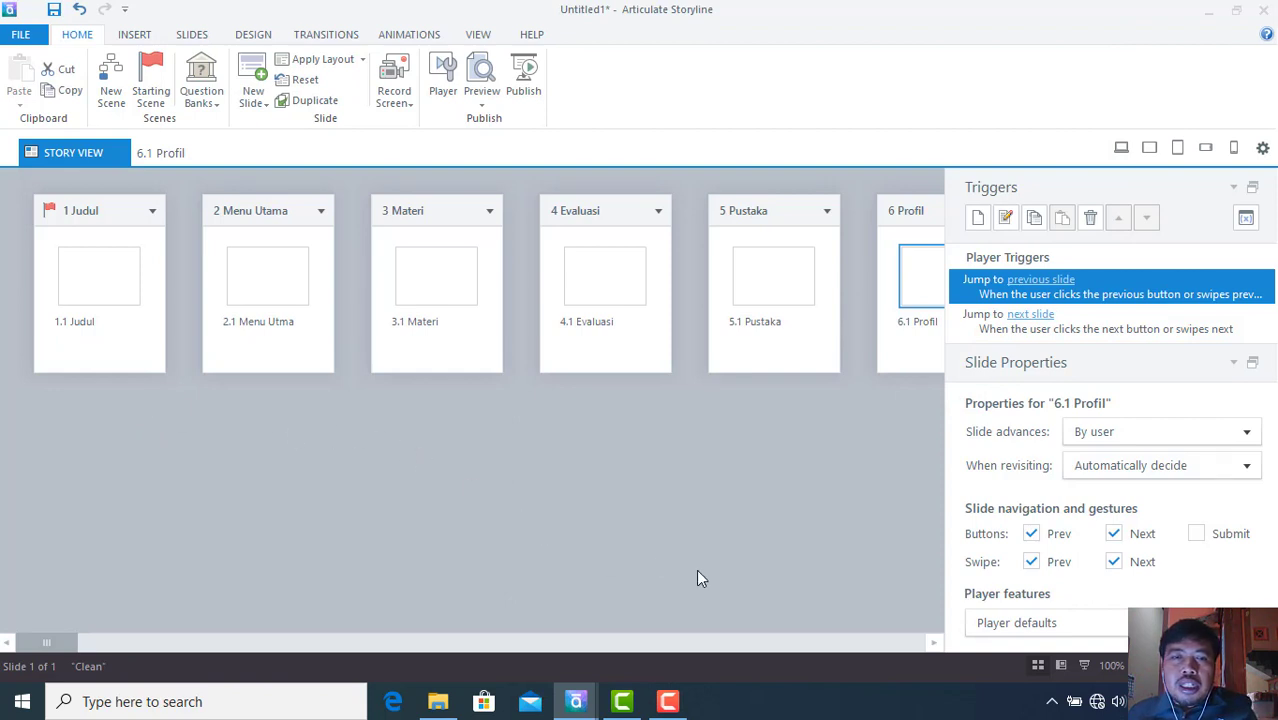
# - Turn off the Prev and Next buttons and the Prev and Next swipes for the Judul slide
pyautogui.moveTo(118, 318); pyautogui.dragTo(87, 258)
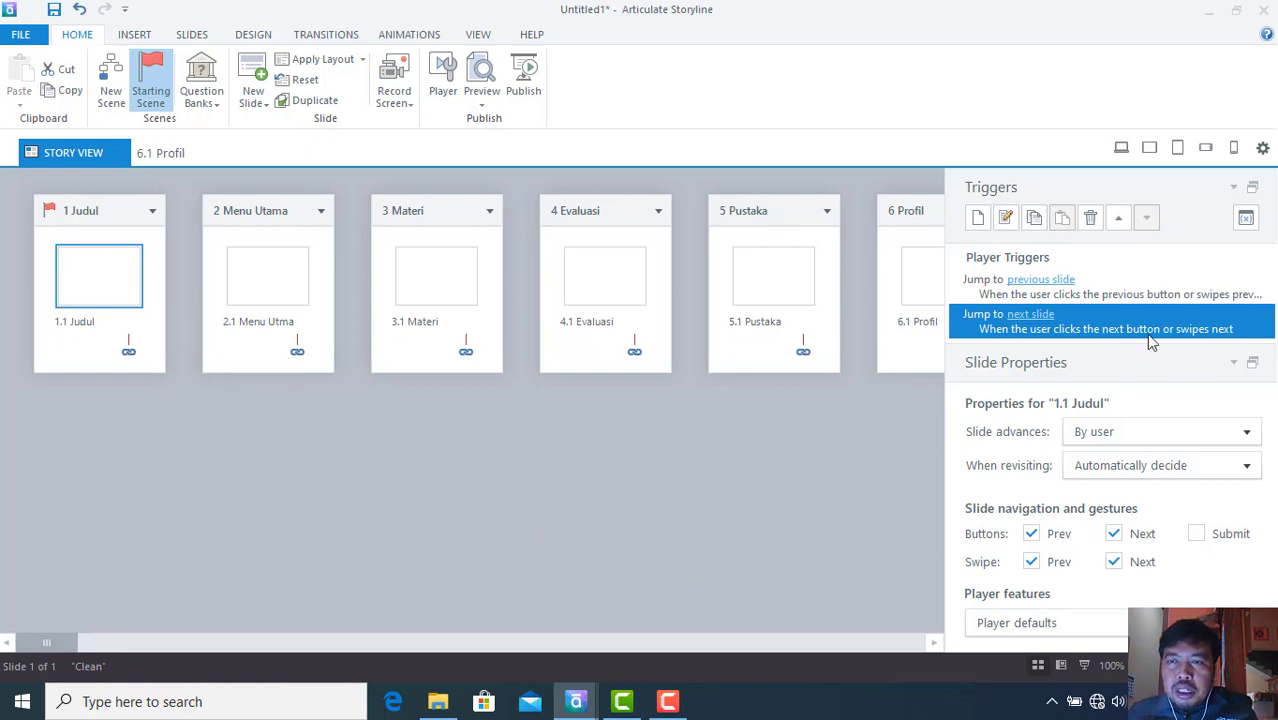
pyautogui.click(1032, 537)
pyautogui.click(1032, 562)
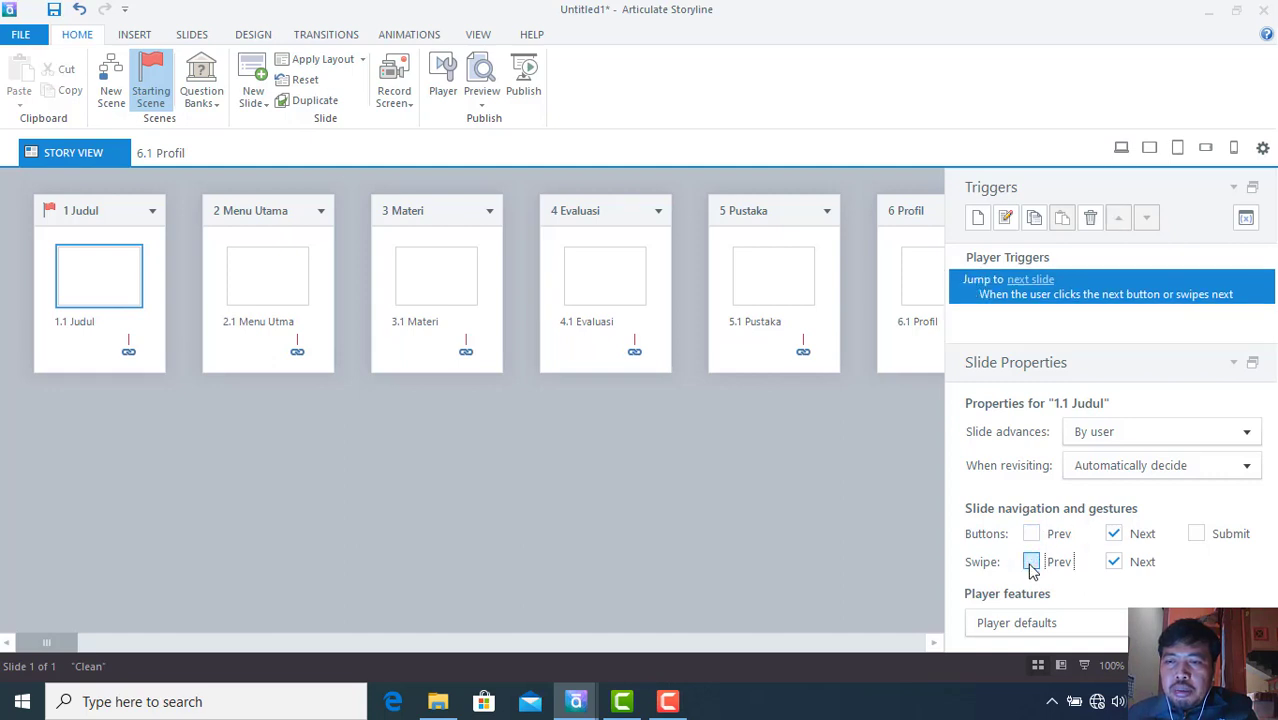
pyautogui.click(1114, 536)
pyautogui.click(1114, 563)
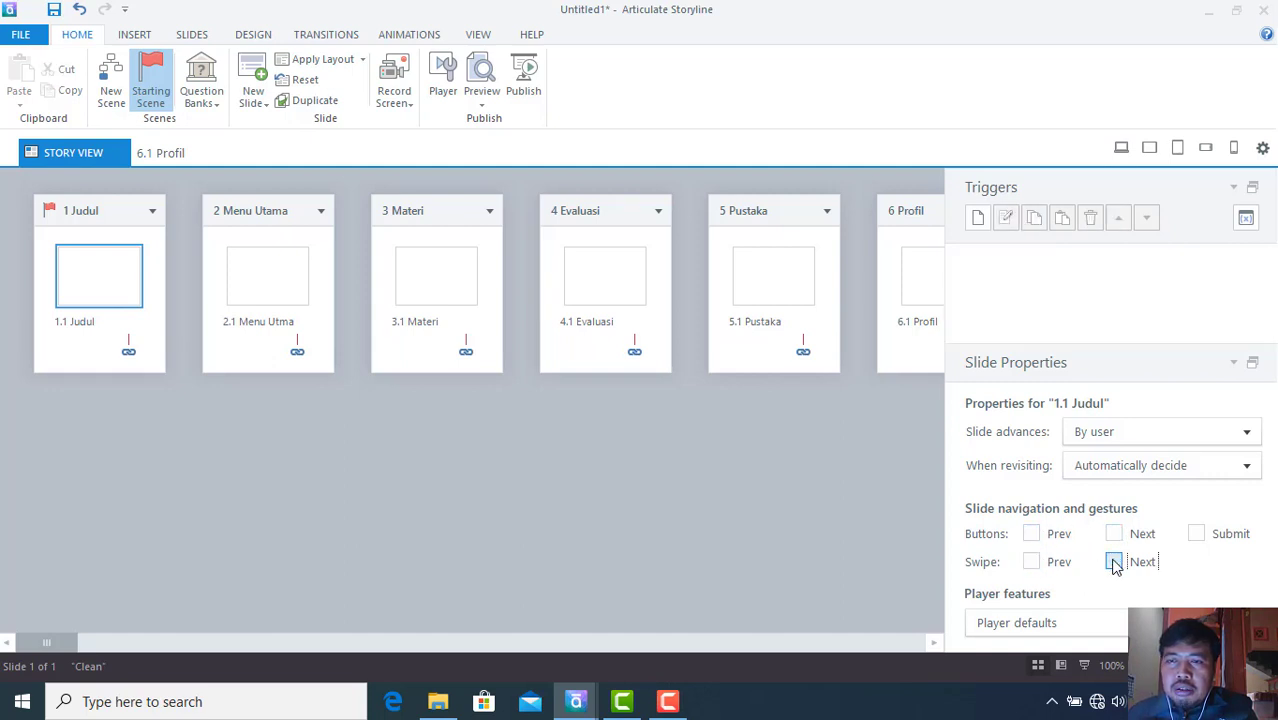
# - Turn off the Prev and Next buttons and swipe gestures for the slide in the Menu Utama scene
pyautogui.click(262, 277)
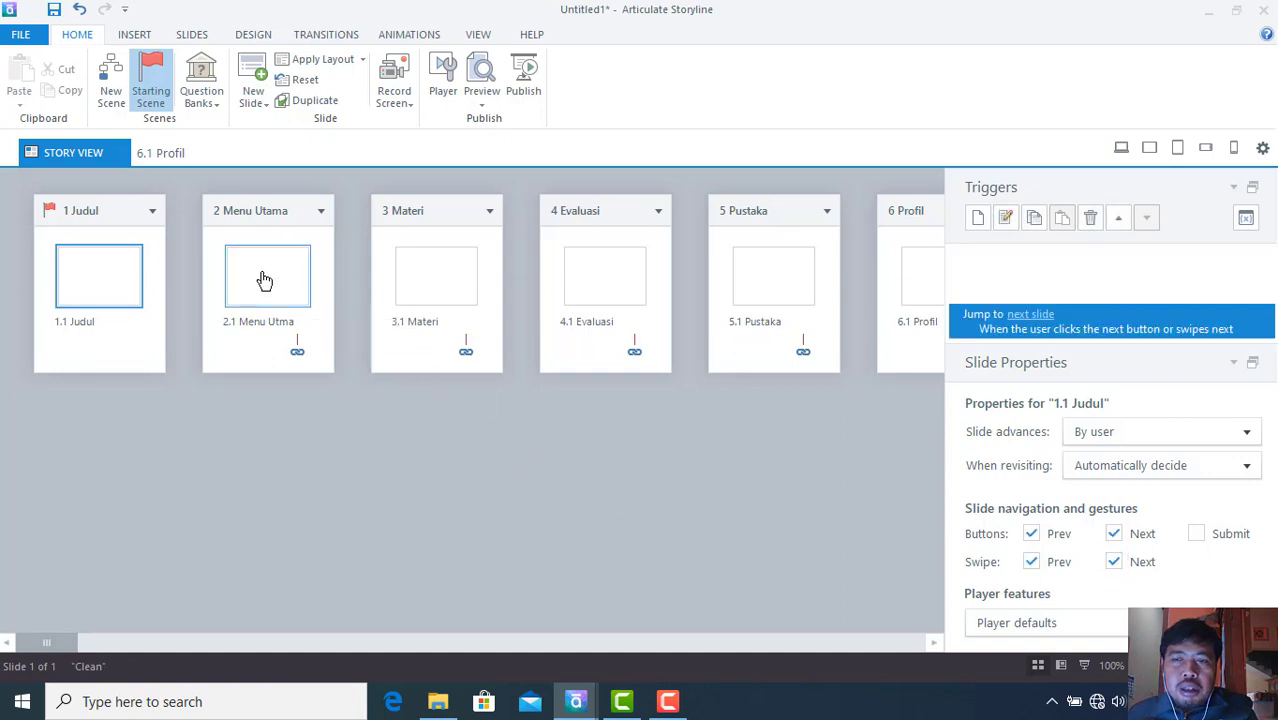
pyautogui.click(1030, 534)
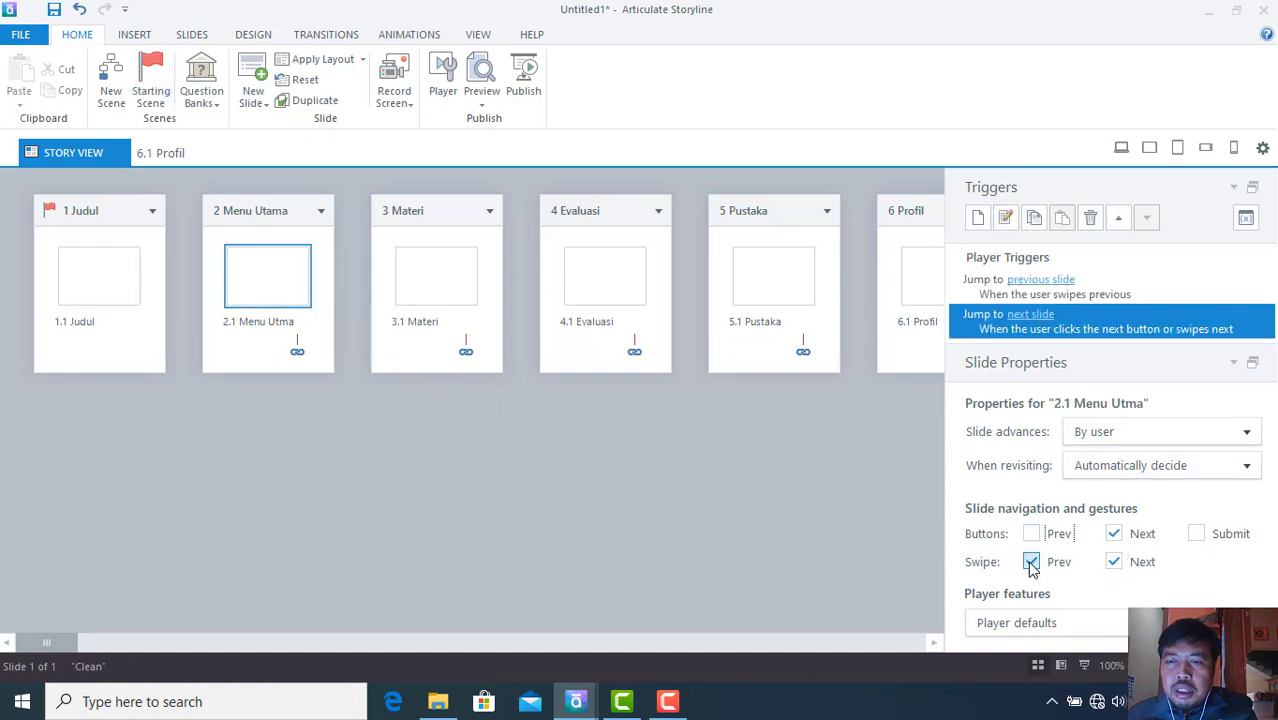
pyautogui.click(1030, 562)
pyautogui.click(1114, 534)
pyautogui.click(1114, 562)
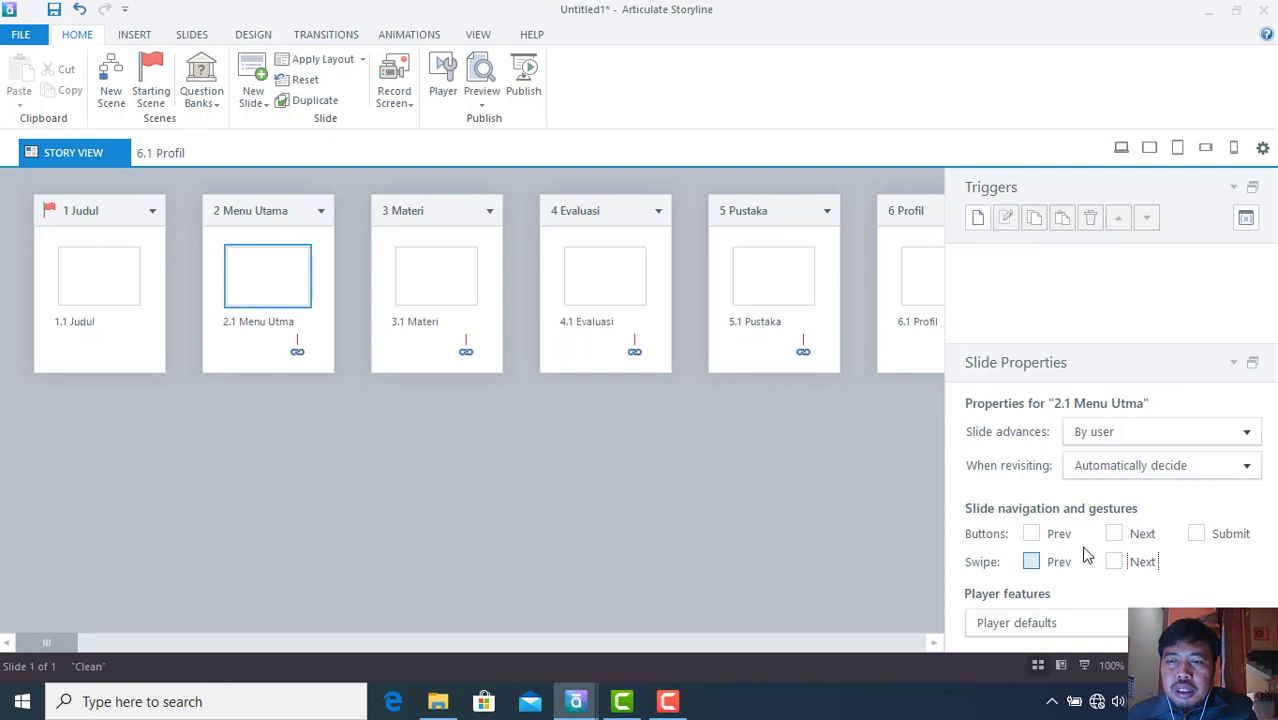
# - Turn off the Prev and Next buttons and swipe gestures for the Materi slide
pyautogui.click(432, 305)
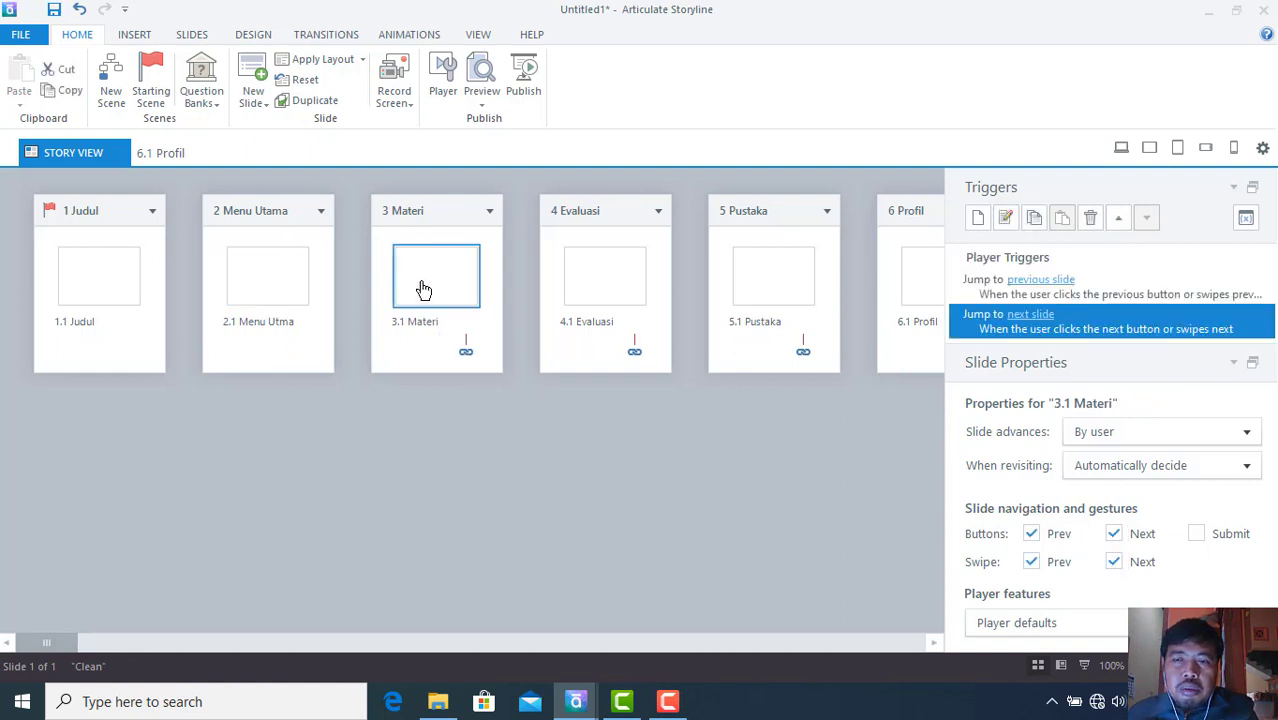
pyautogui.click(1031, 535)
pyautogui.click(1031, 562)
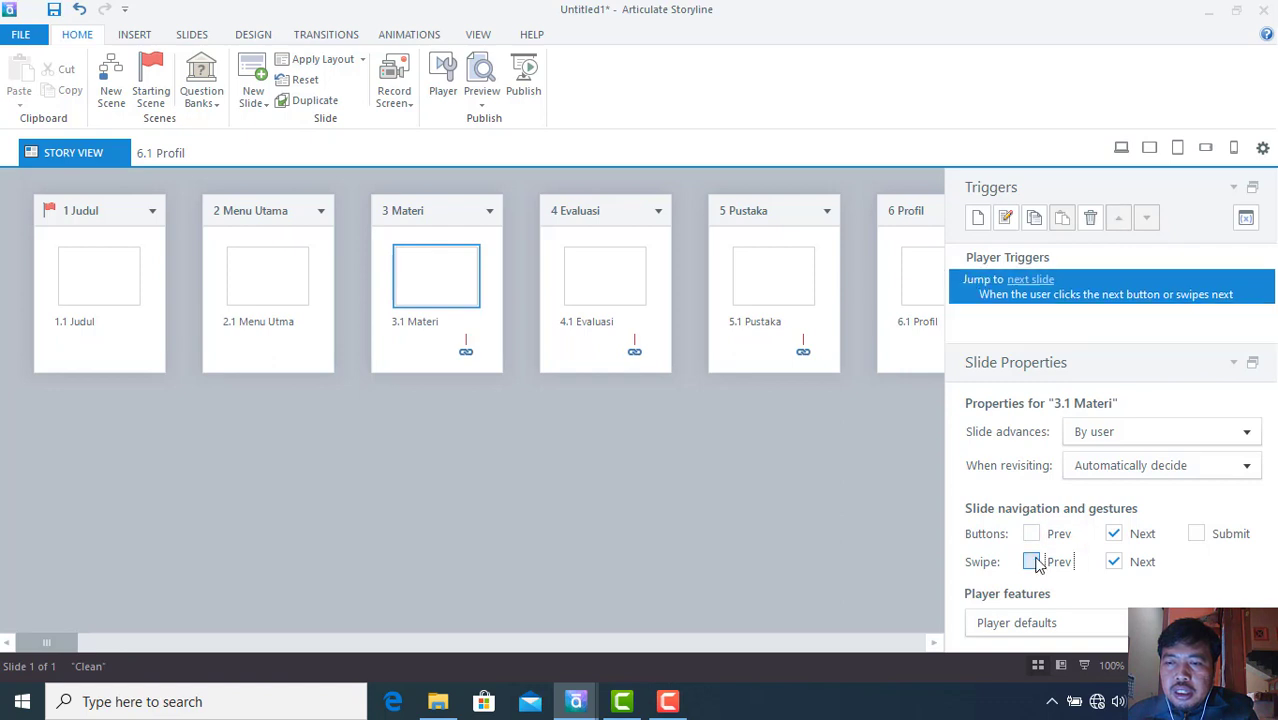
pyautogui.click(1114, 534)
pyautogui.click(1114, 562)
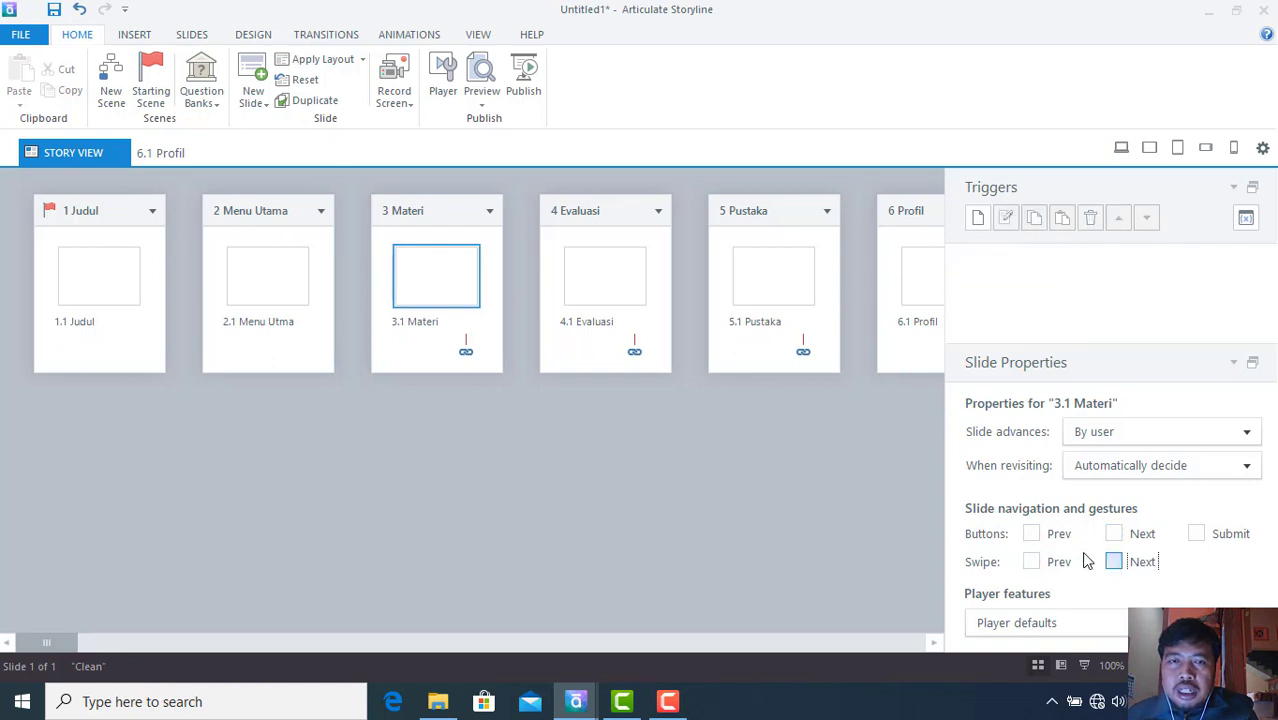
# - Turn off the Prev and Next buttons and swipe gestures for the Evaluasi slide
pyautogui.click(615, 235)
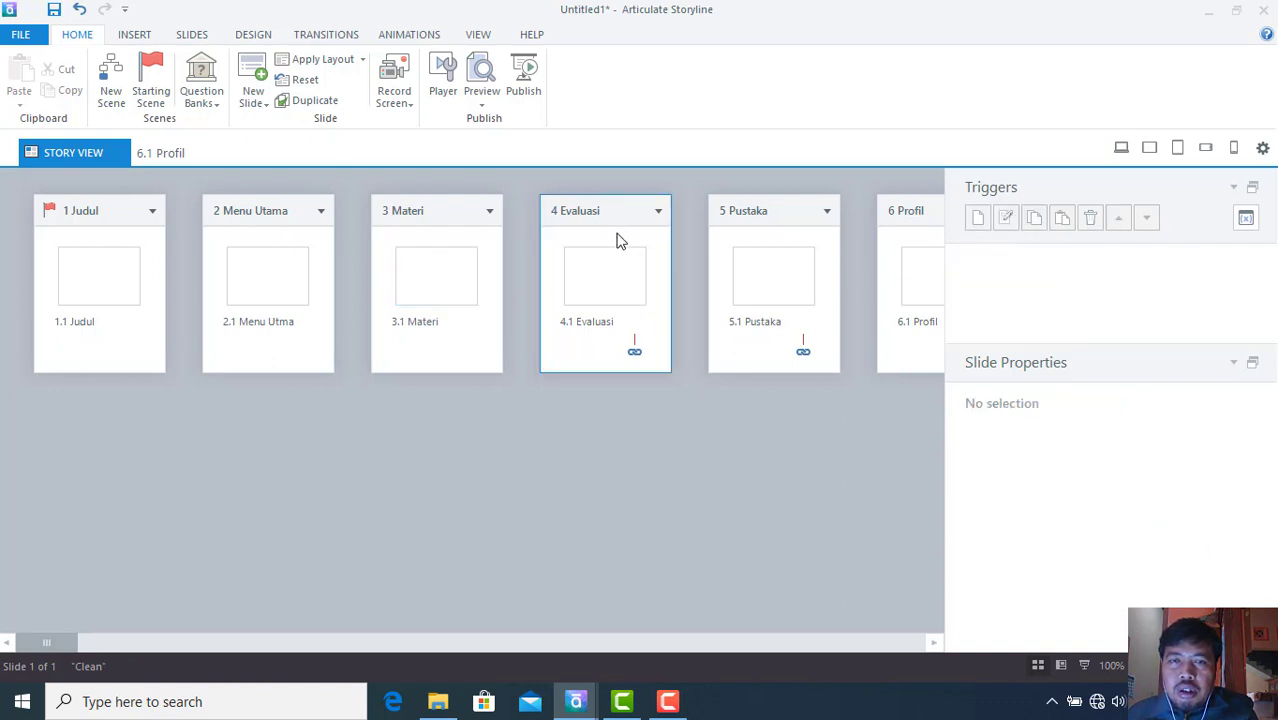
pyautogui.click(648, 312)
pyautogui.click(1032, 533)
pyautogui.click(1032, 535)
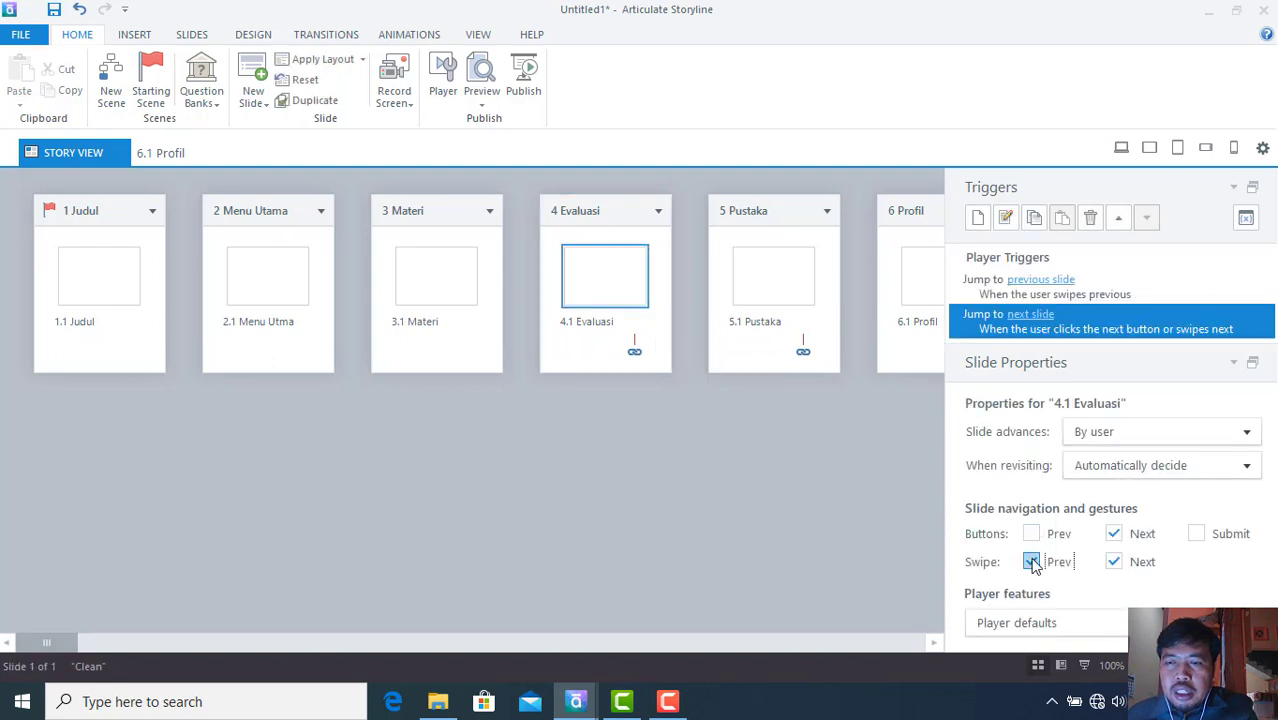
pyautogui.click(1032, 562)
pyautogui.click(1114, 534)
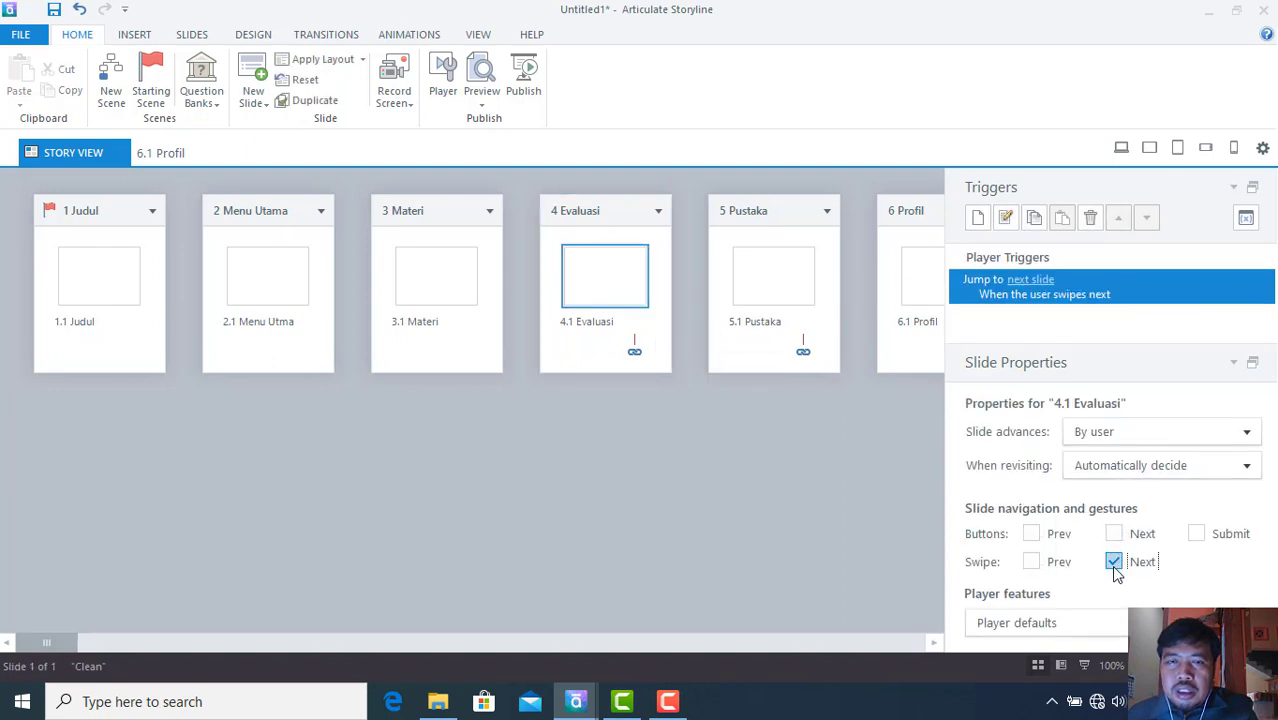
pyautogui.click(1114, 562)
# - Turn off the Prev and Next buttons and swipe gestures for the Pustaka slide
pyautogui.click(770, 305)
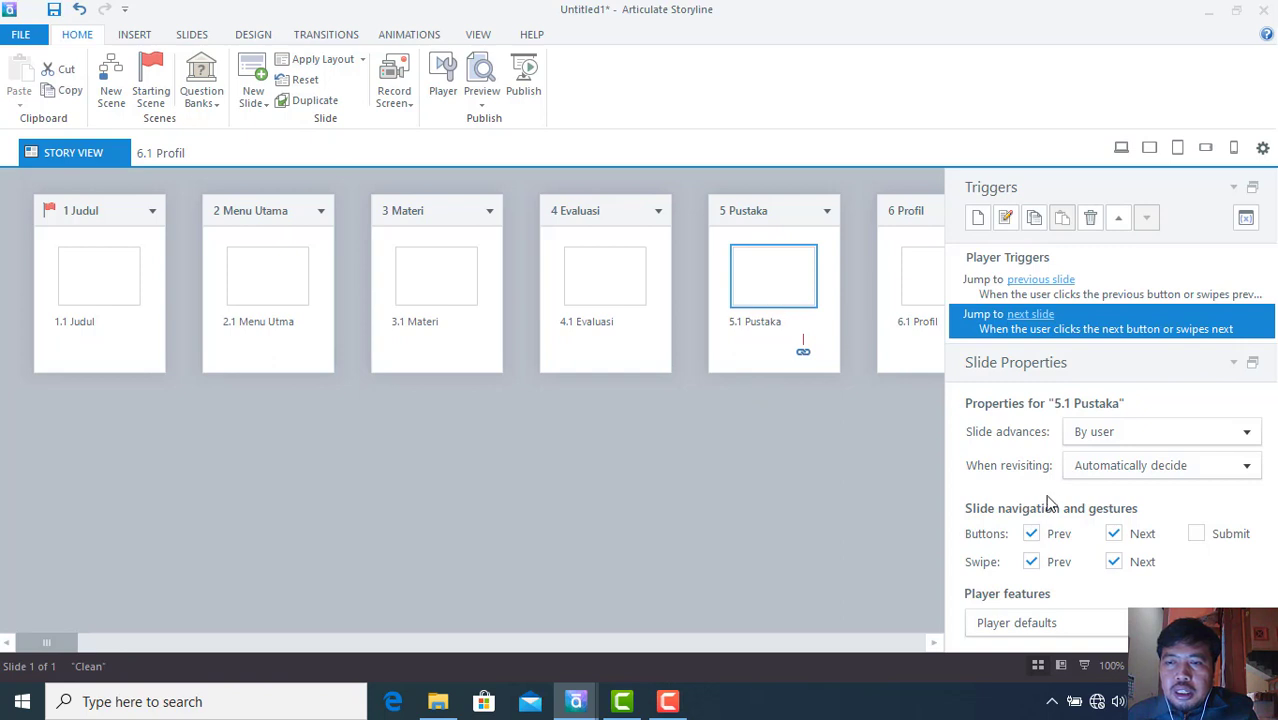
pyautogui.click(1032, 533)
pyautogui.click(1032, 562)
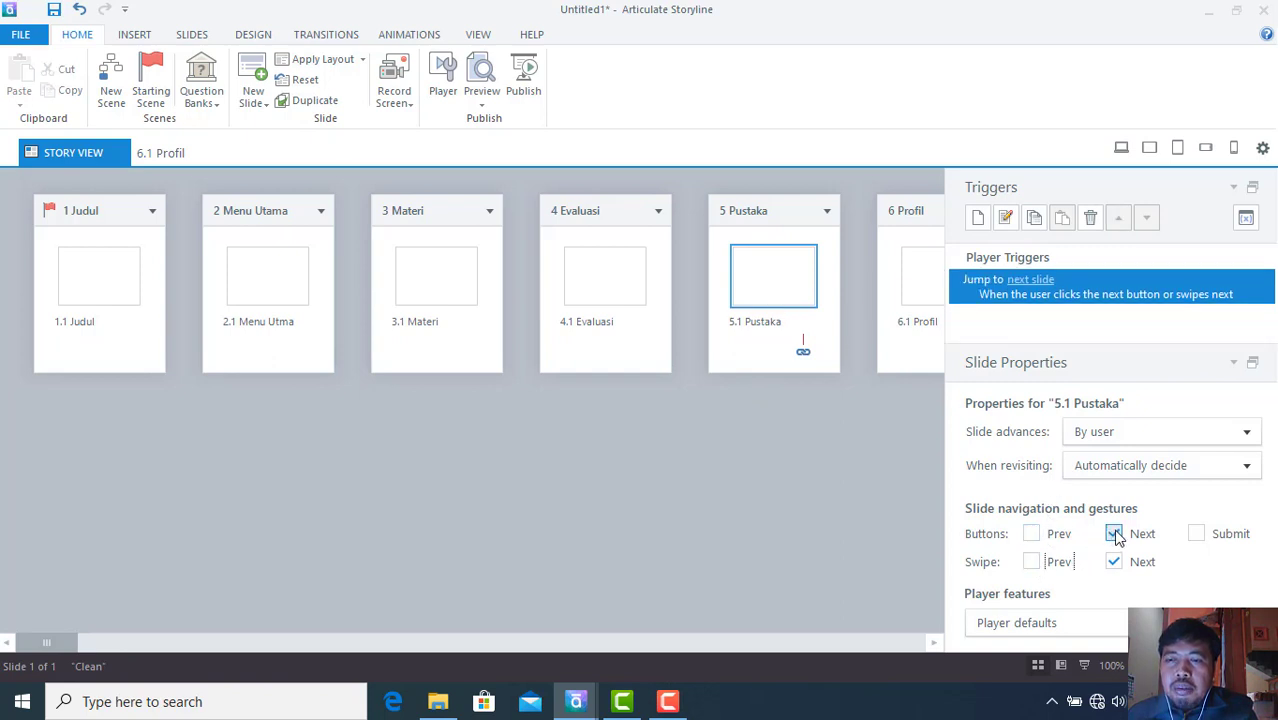
pyautogui.click(1114, 534)
pyautogui.click(1114, 562)
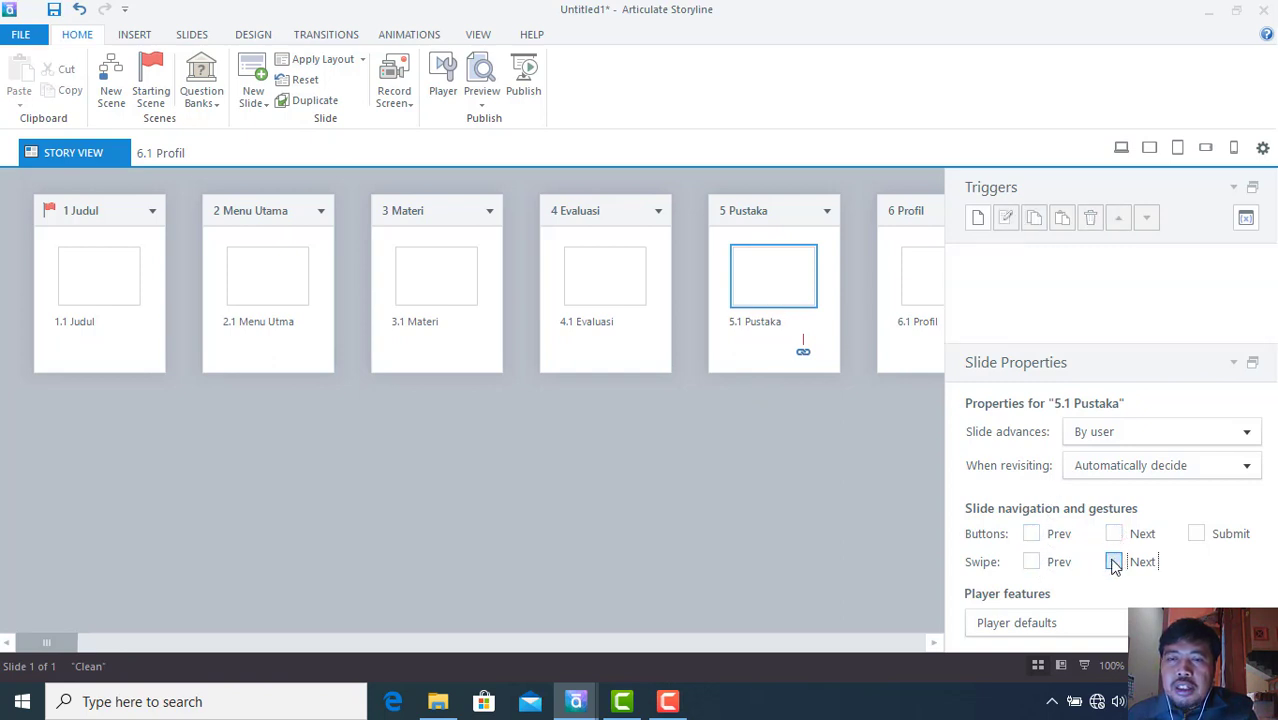
# - Turn off the Prev and Next buttons and swipe gestures for the Profil slide
pyautogui.click(913, 358)
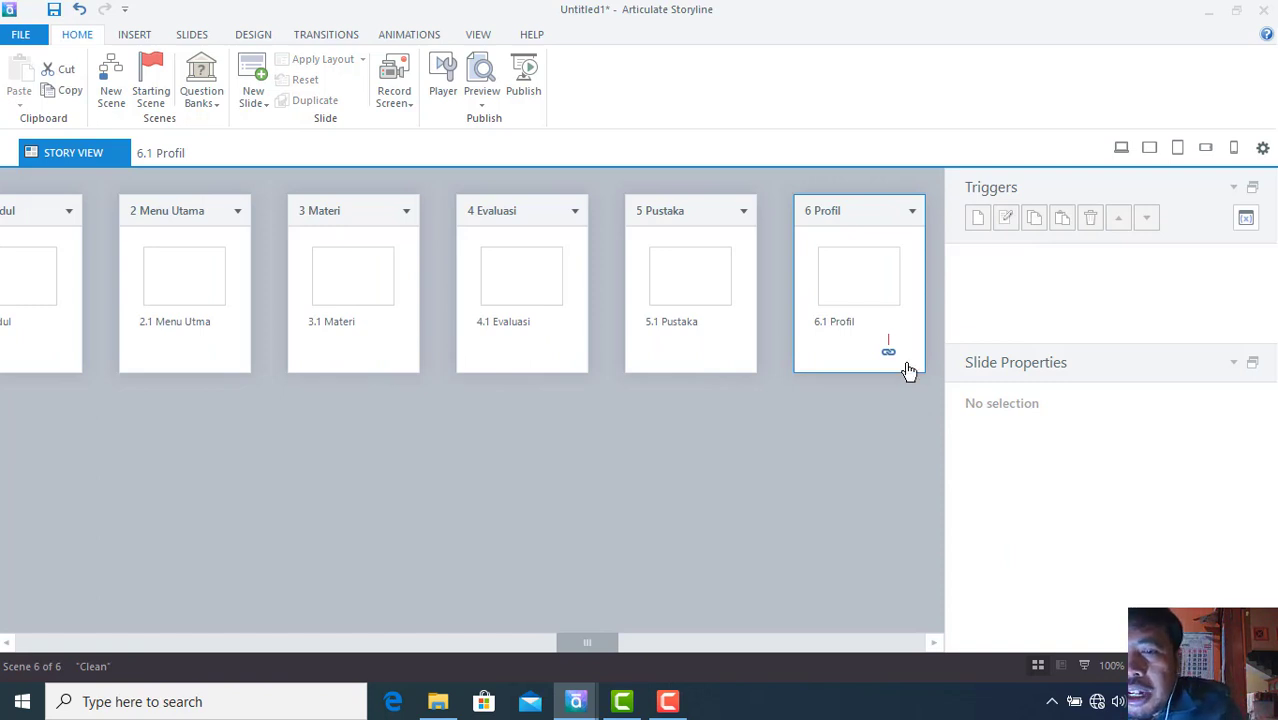
pyautogui.click(896, 300)
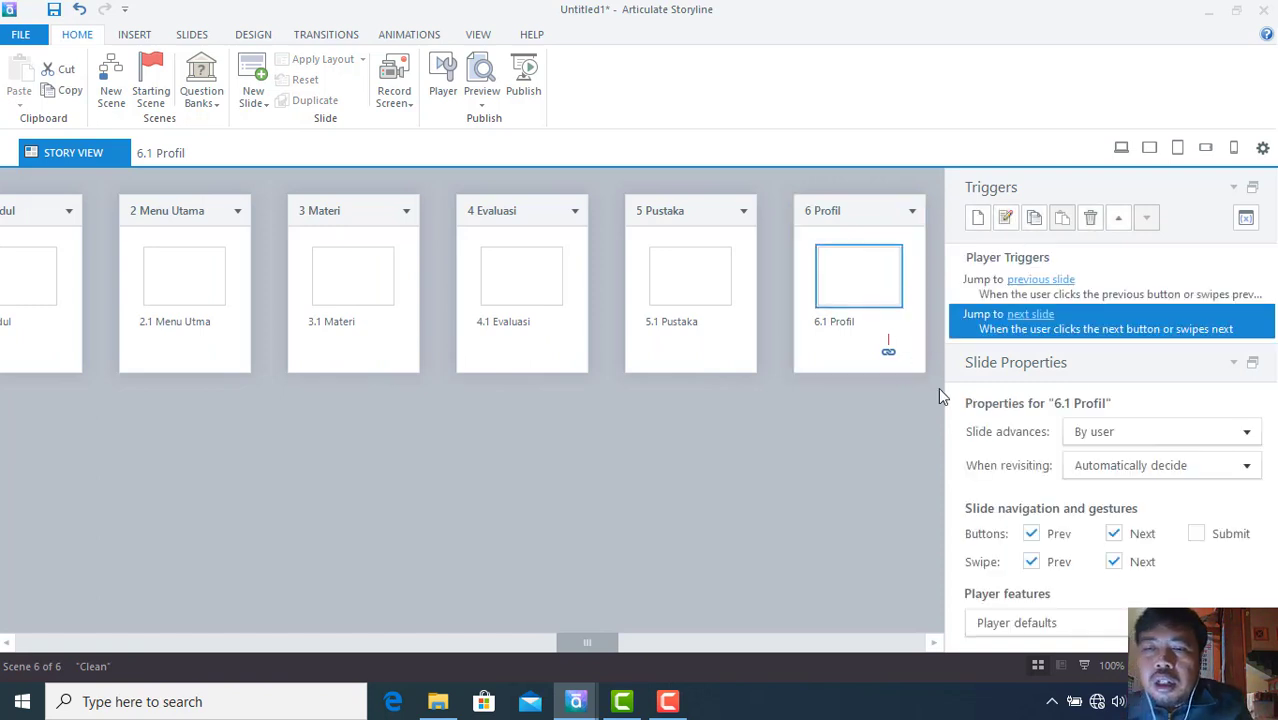
pyautogui.click(1028, 534)
pyautogui.click(1030, 562)
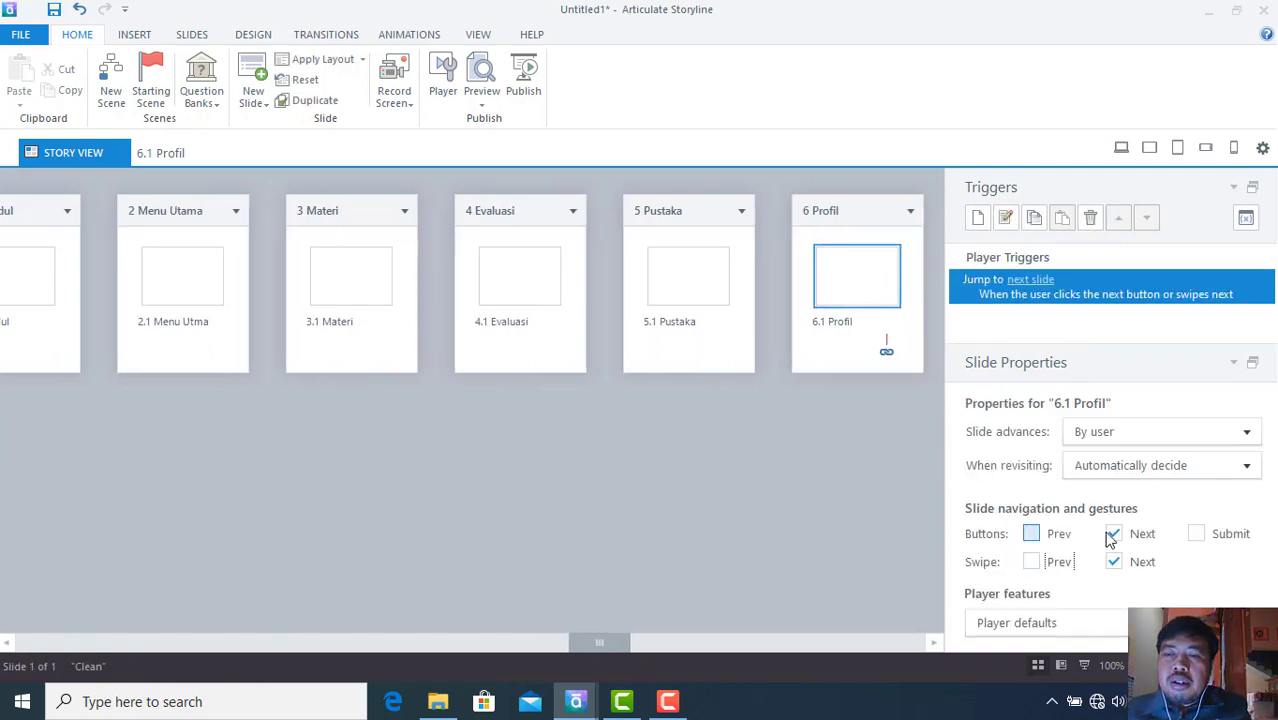
pyautogui.click(1113, 534)
pyautogui.click(1113, 562)
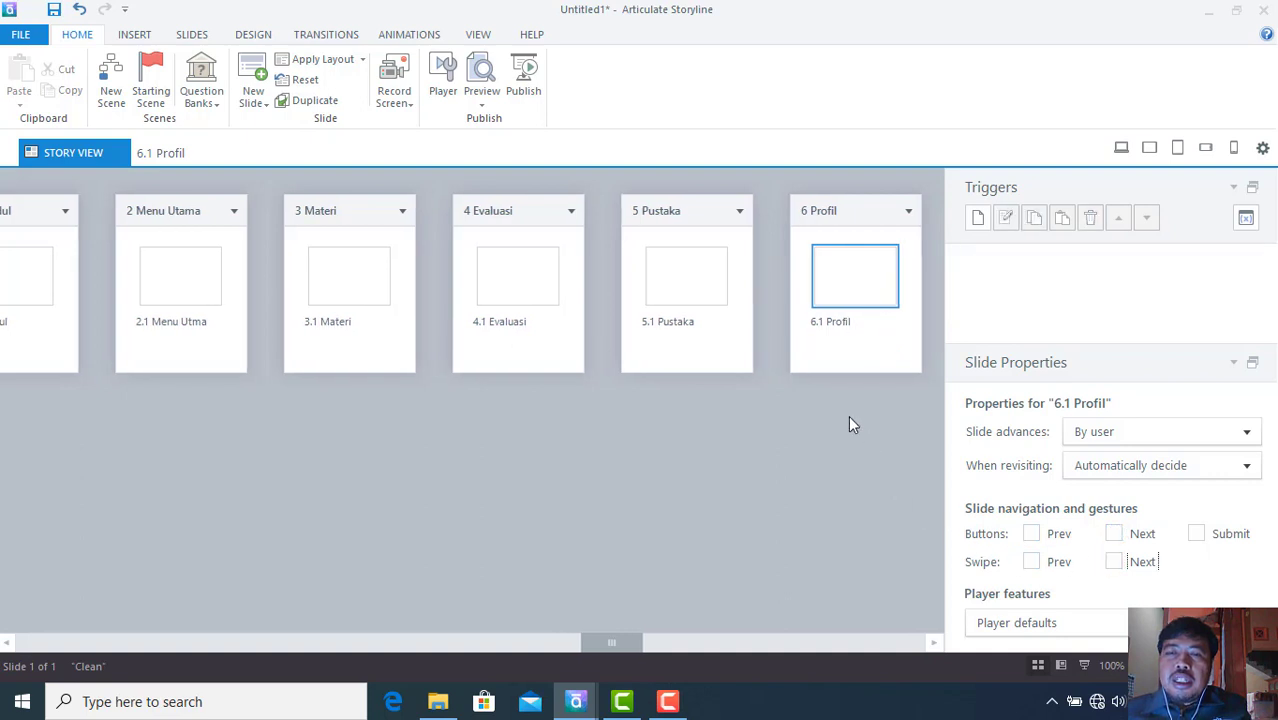
# - Preview the project to check the player without its menu and navigation controls, and close the preview
pyautogui.click(481, 75)
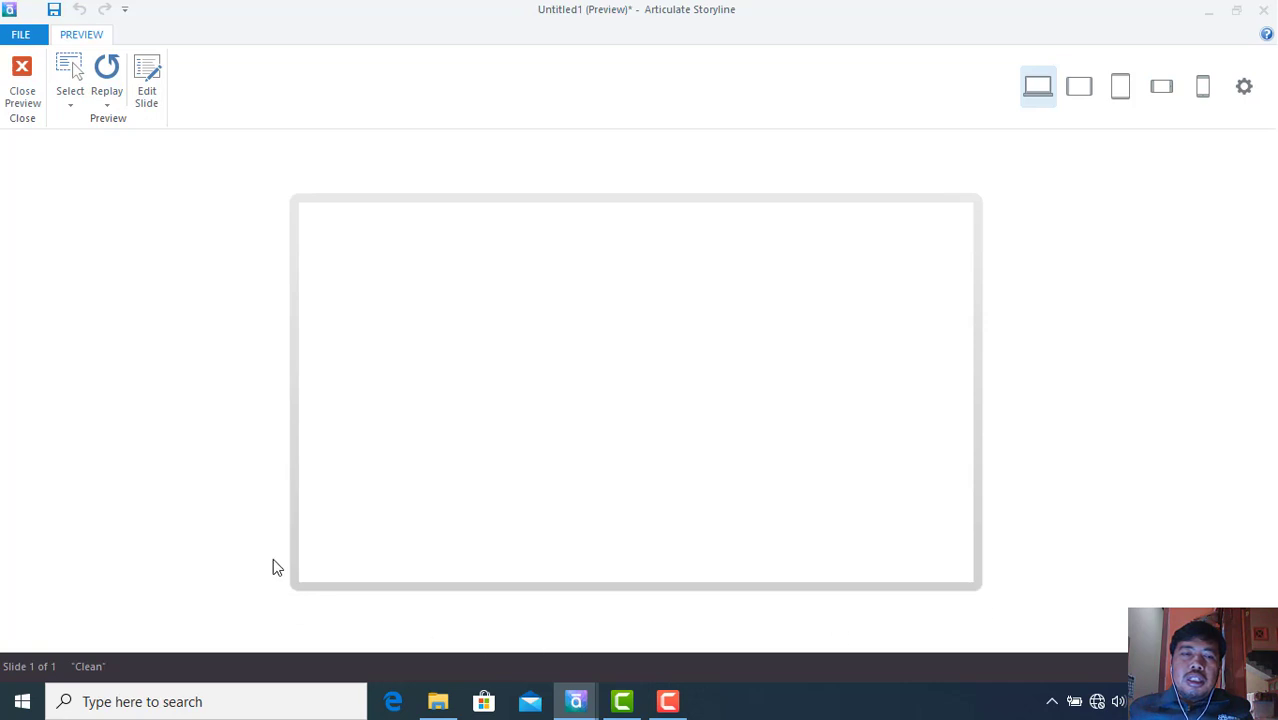
pyautogui.click(20, 96)
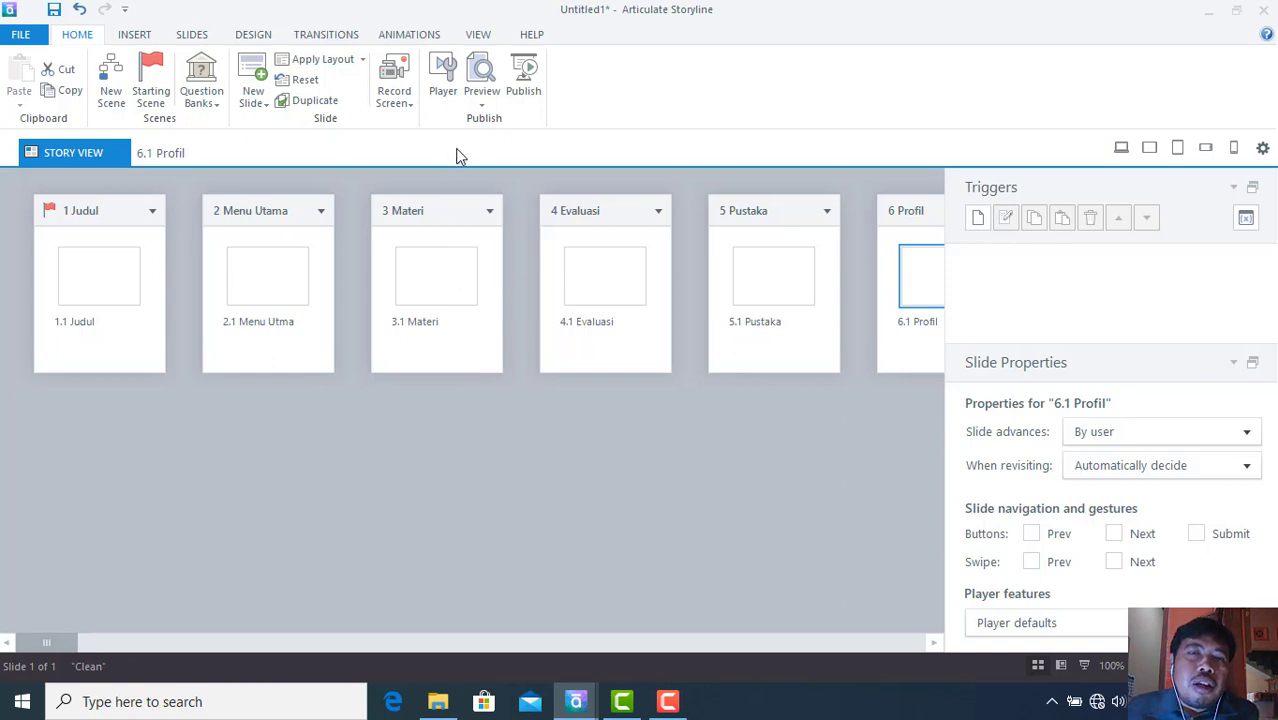
# - Set the player's browser size to "Resize browser to fill screen" in the player properties
pyautogui.click(434, 84)
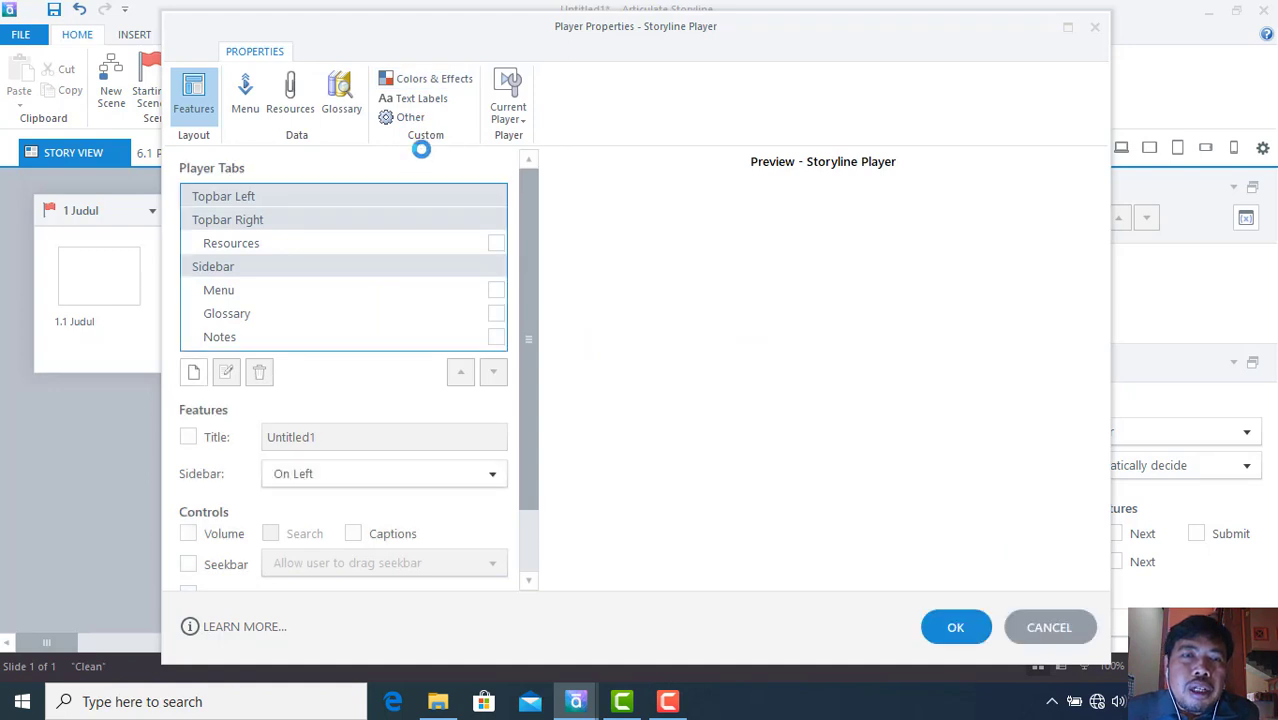
pyautogui.click(409, 120)
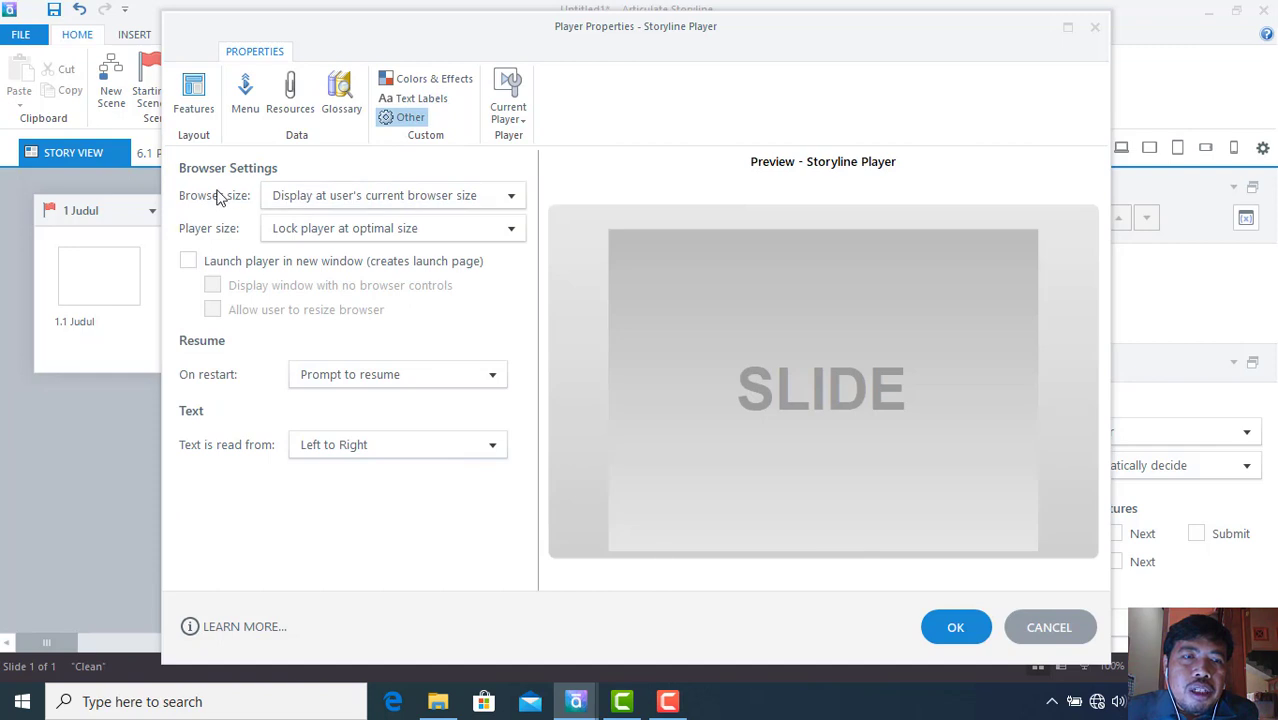
pyautogui.click(511, 198)
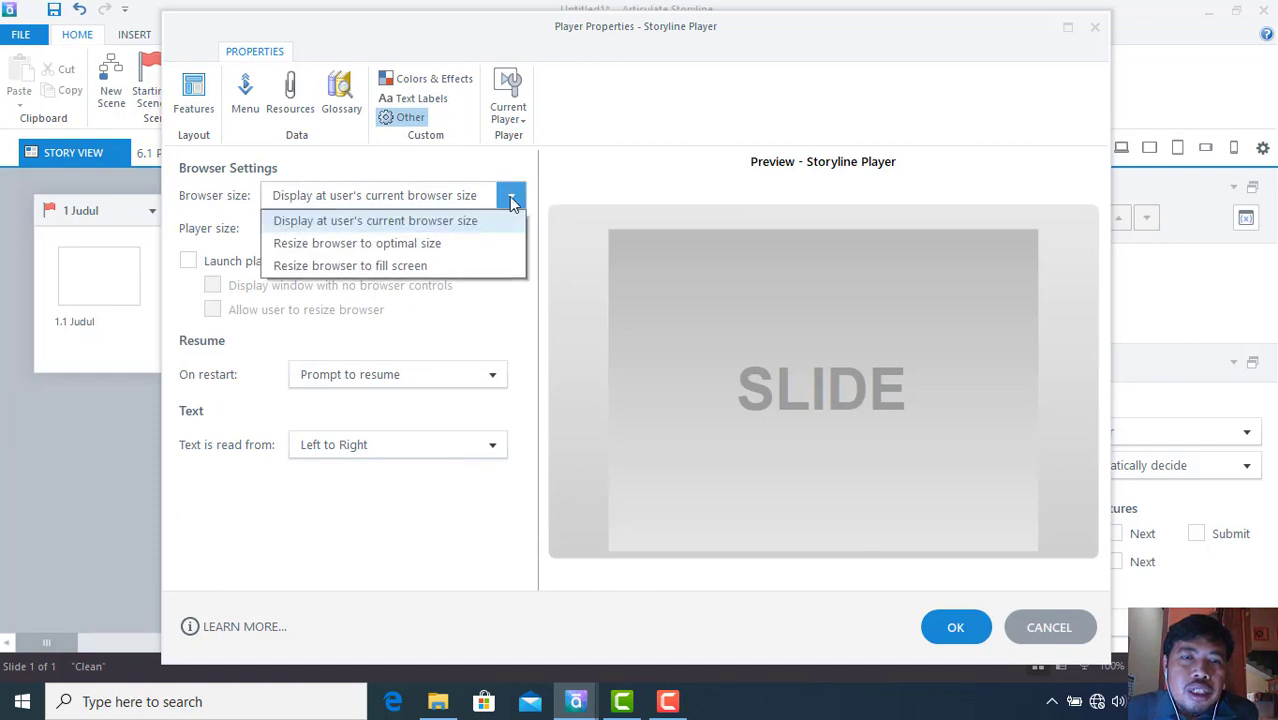
pyautogui.click(422, 265)
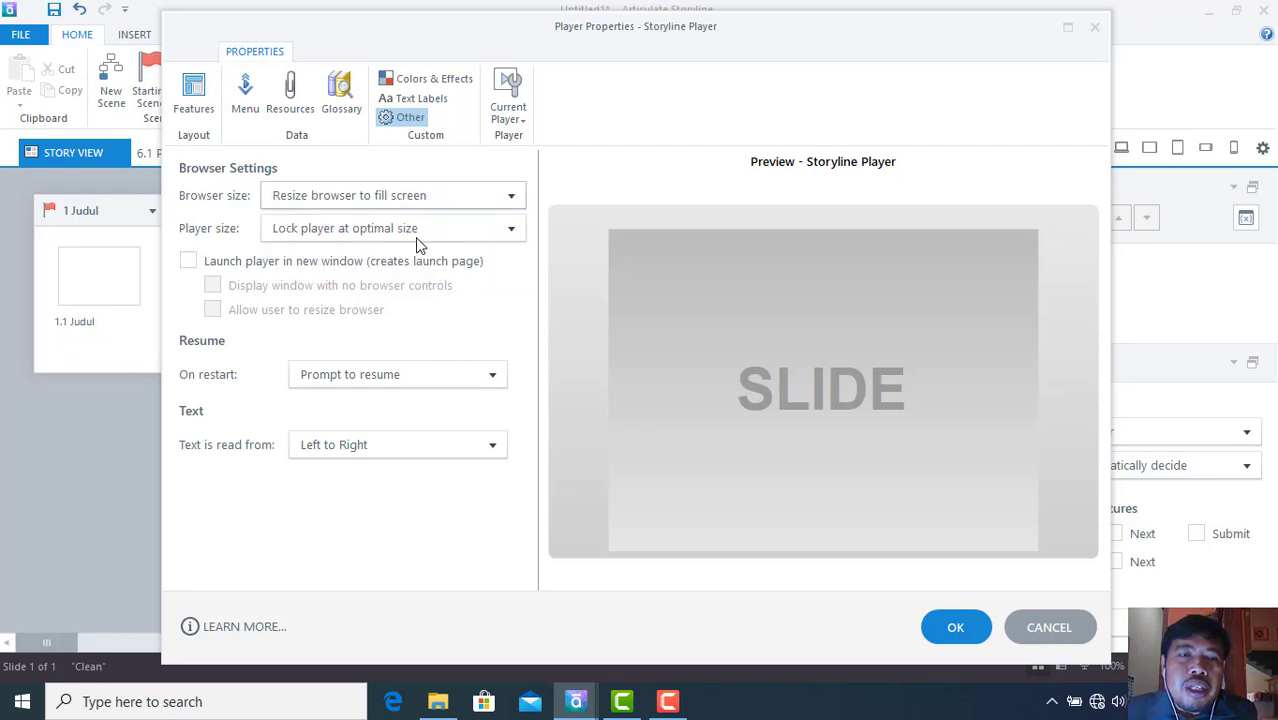
# - Set the player size to "Scale player to fill browser window" and check the result in a project preview
pyautogui.click(508, 232)
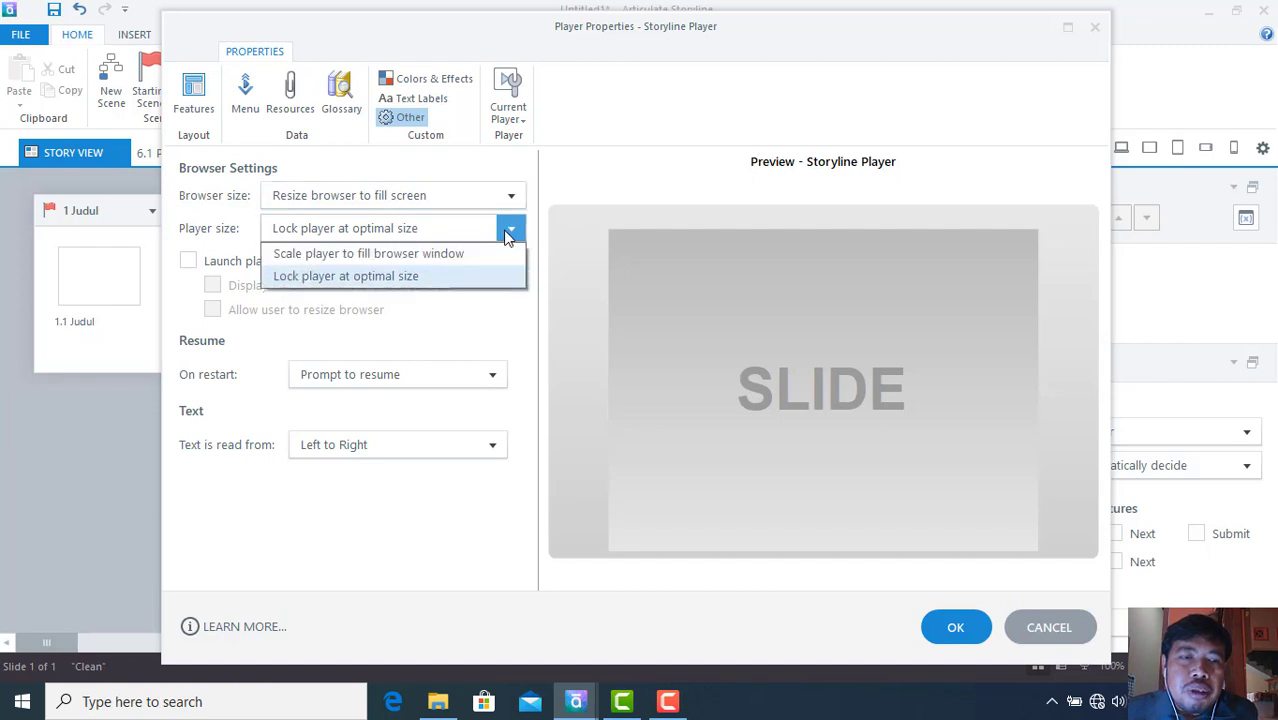
pyautogui.click(380, 256)
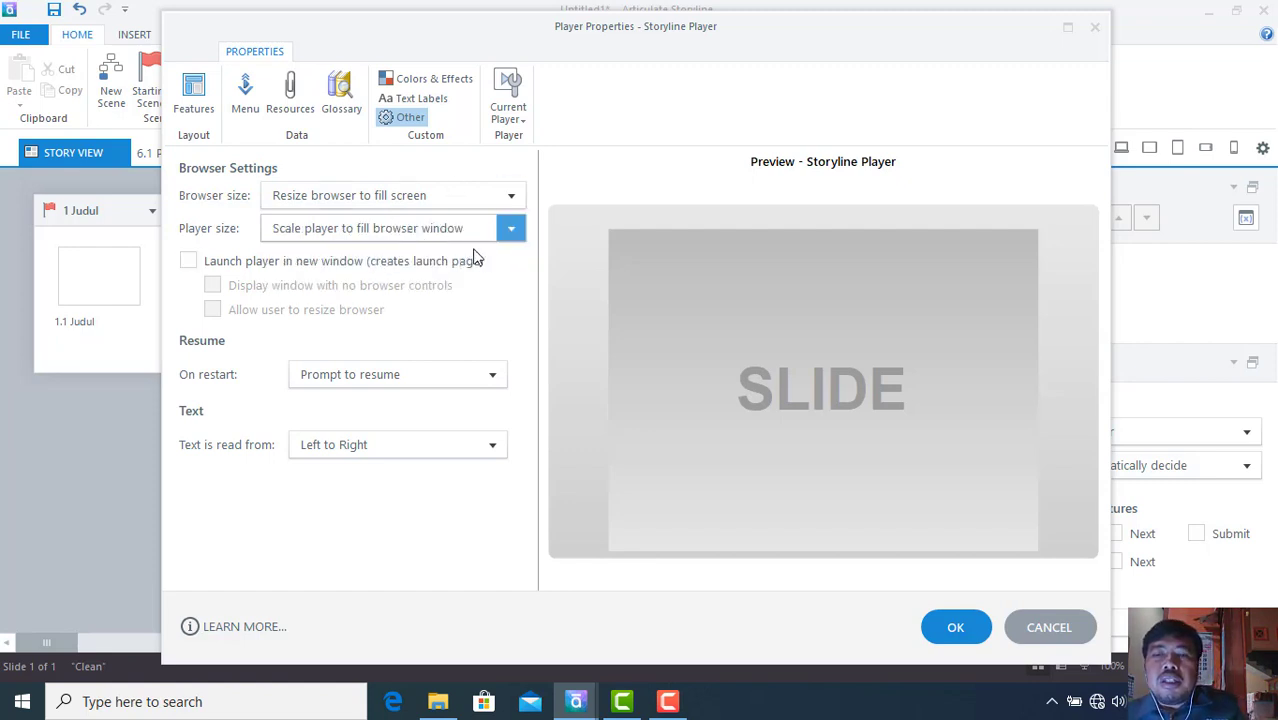
pyautogui.click(955, 627)
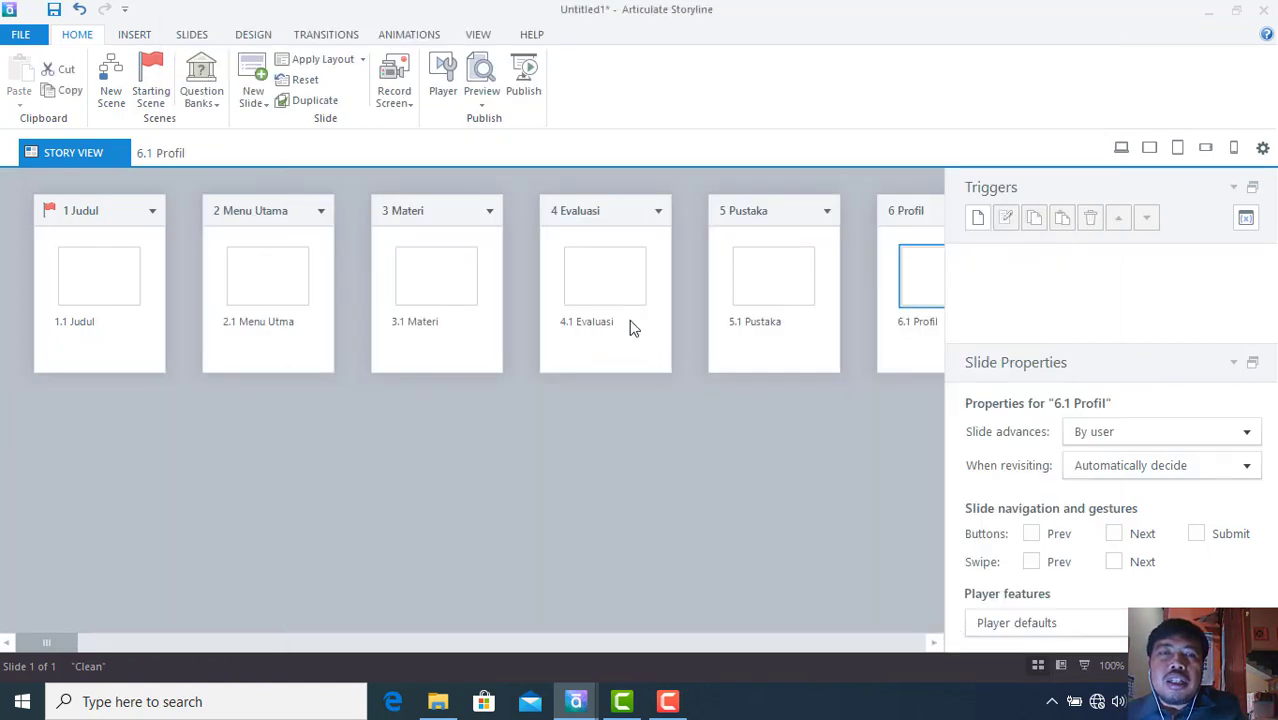
pyautogui.click(486, 86)
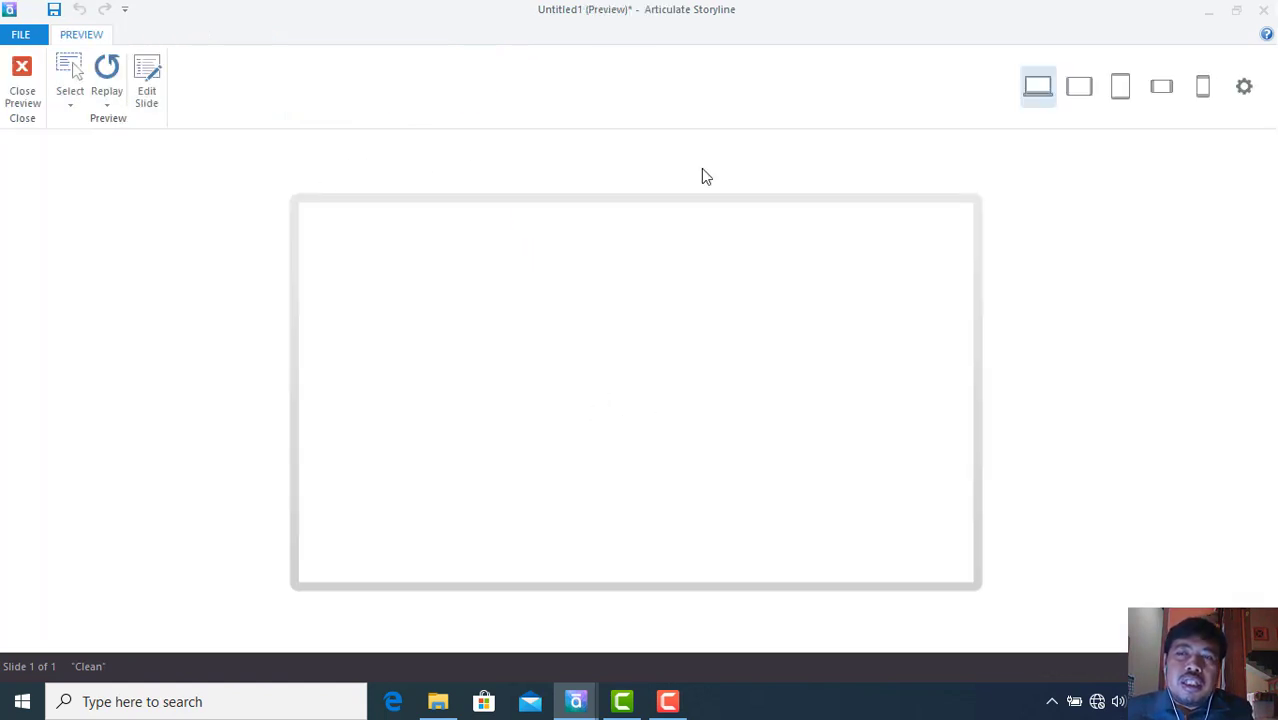
pyautogui.click(30, 95)
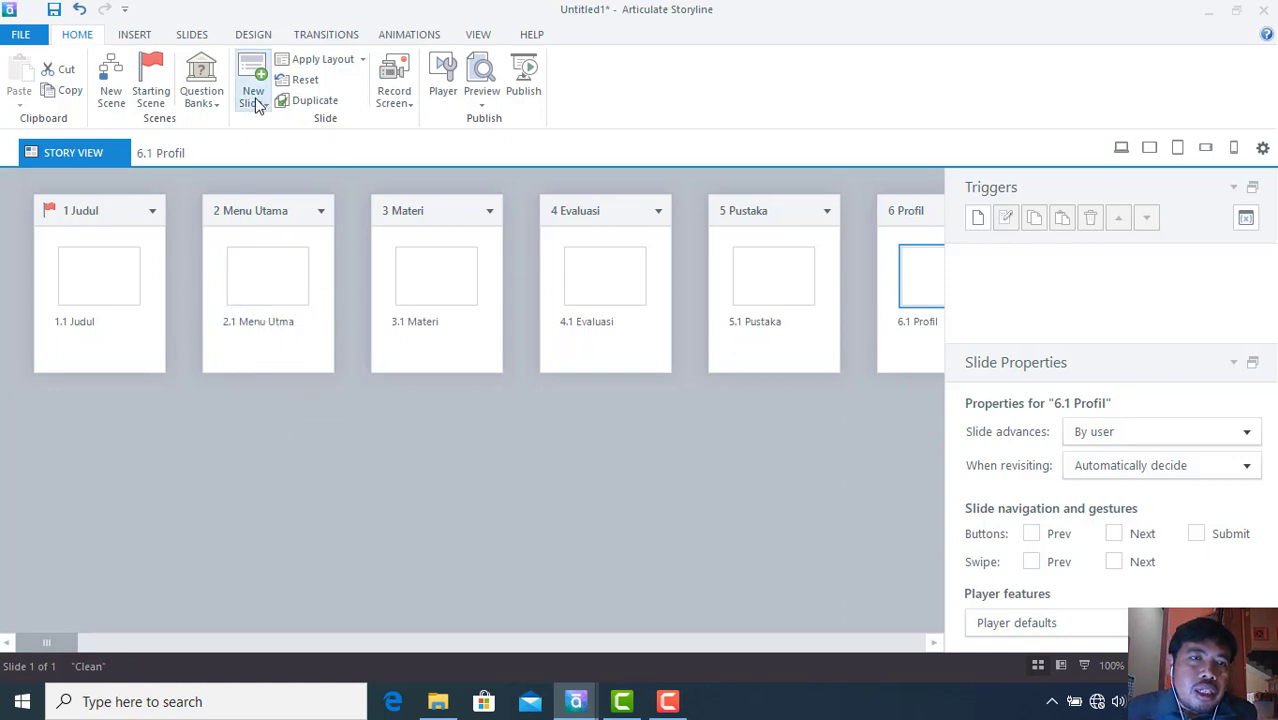
# - Review the story size settings for the project and accept them without changes
pyautogui.click(256, 36)
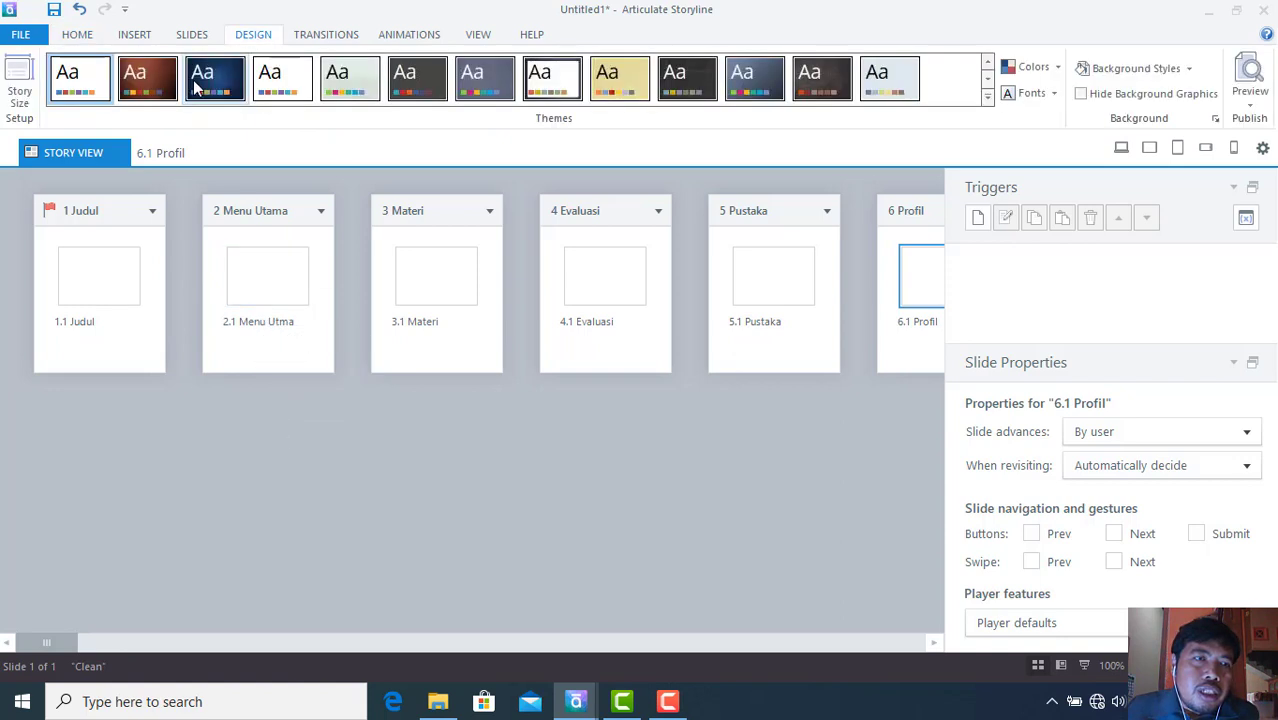
pyautogui.click(17, 90)
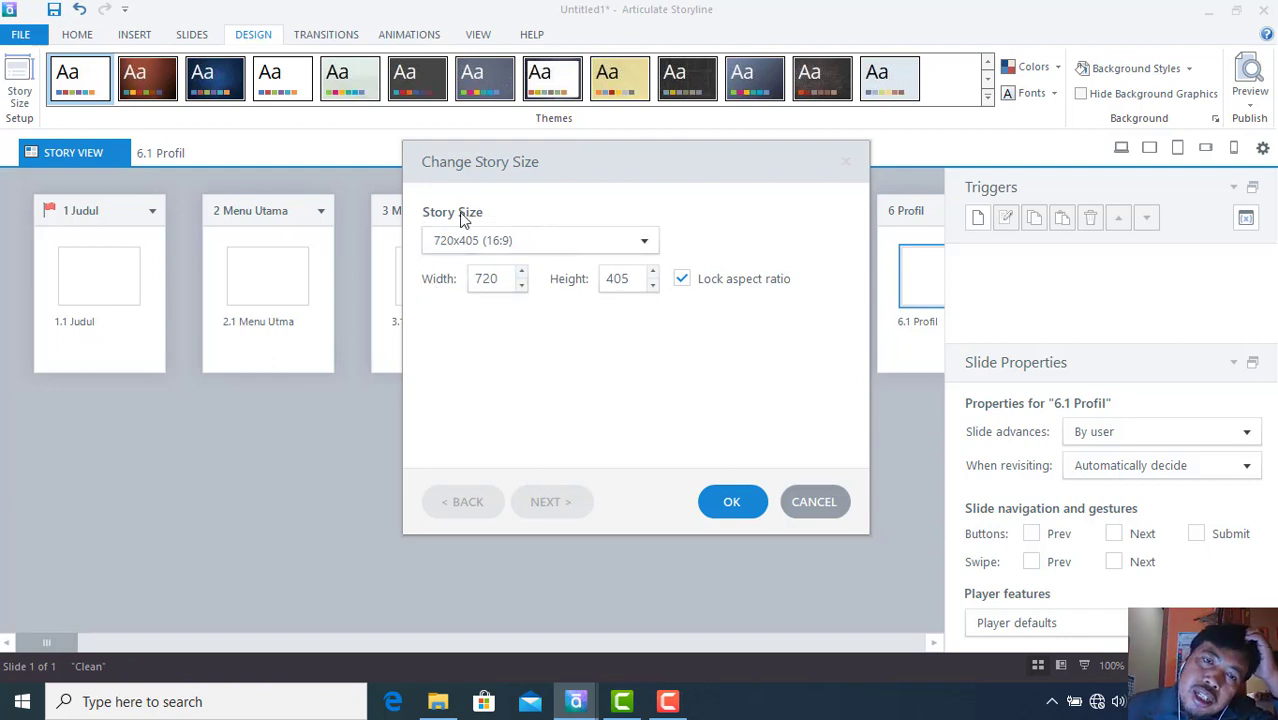
pyautogui.click(740, 501)
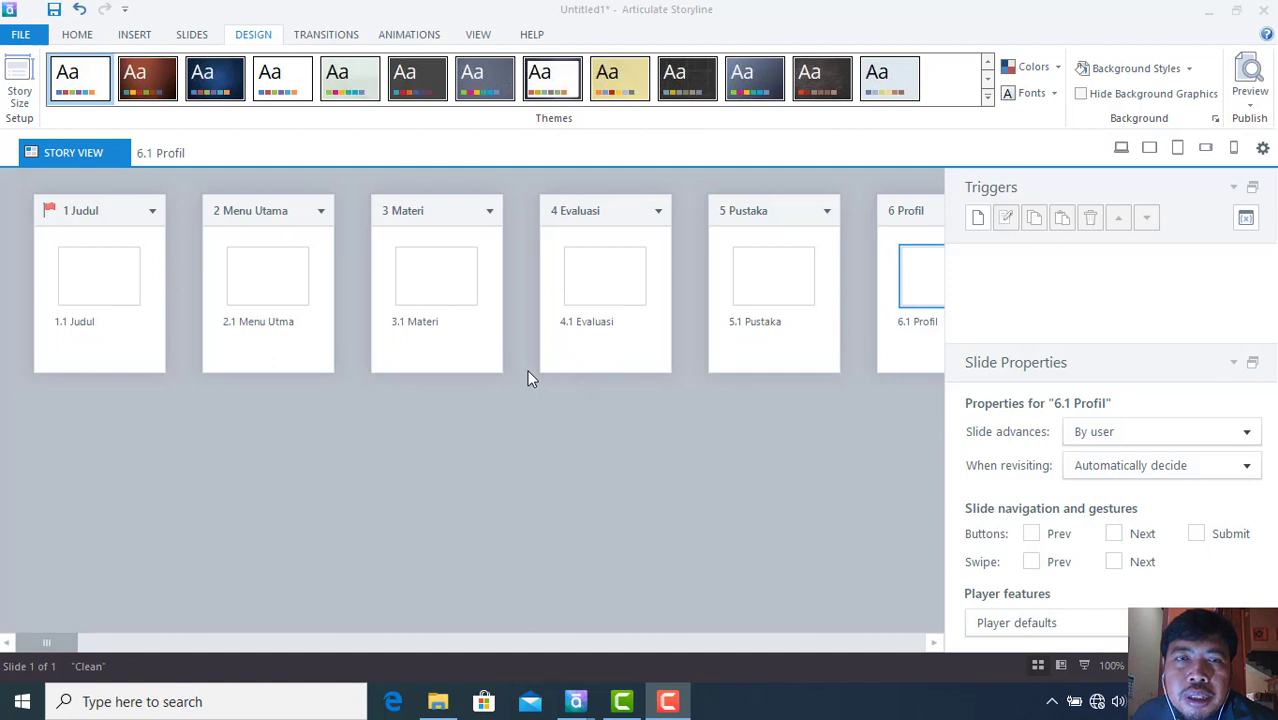
# - Open the slide master and delete the title and text placeholders from the Clean master slide
pyautogui.click(477, 36)
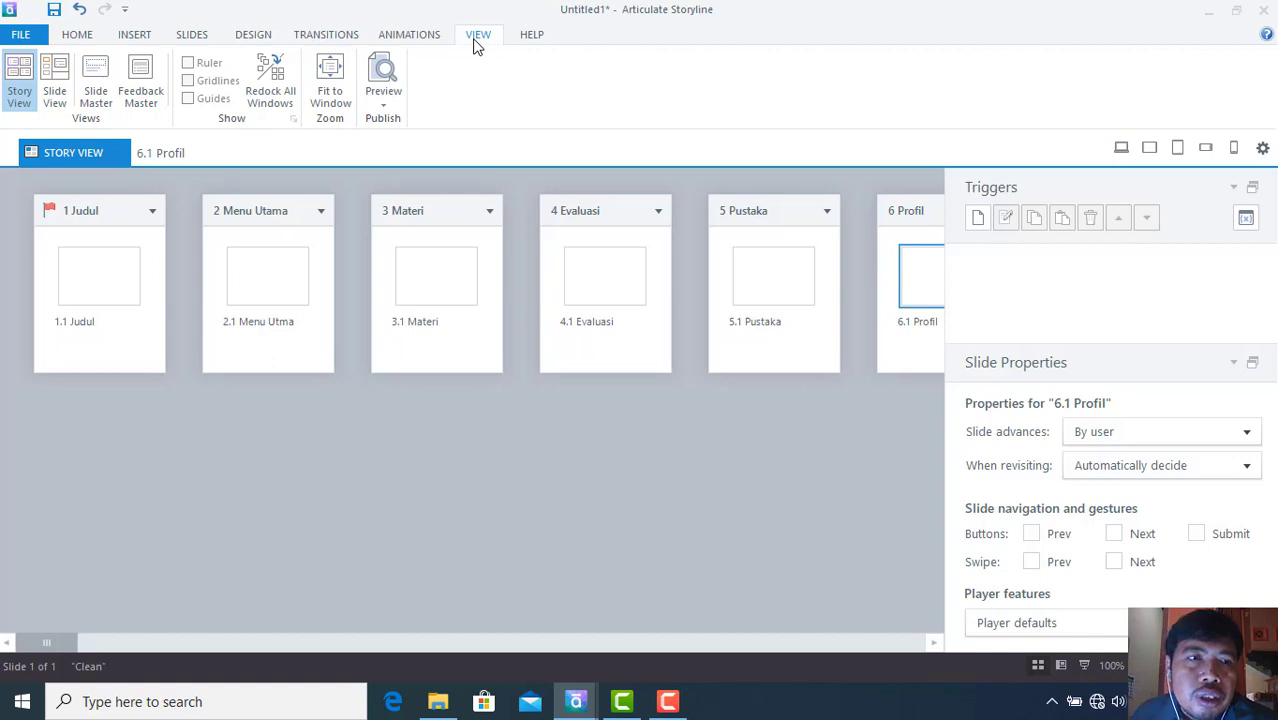
pyautogui.click(97, 82)
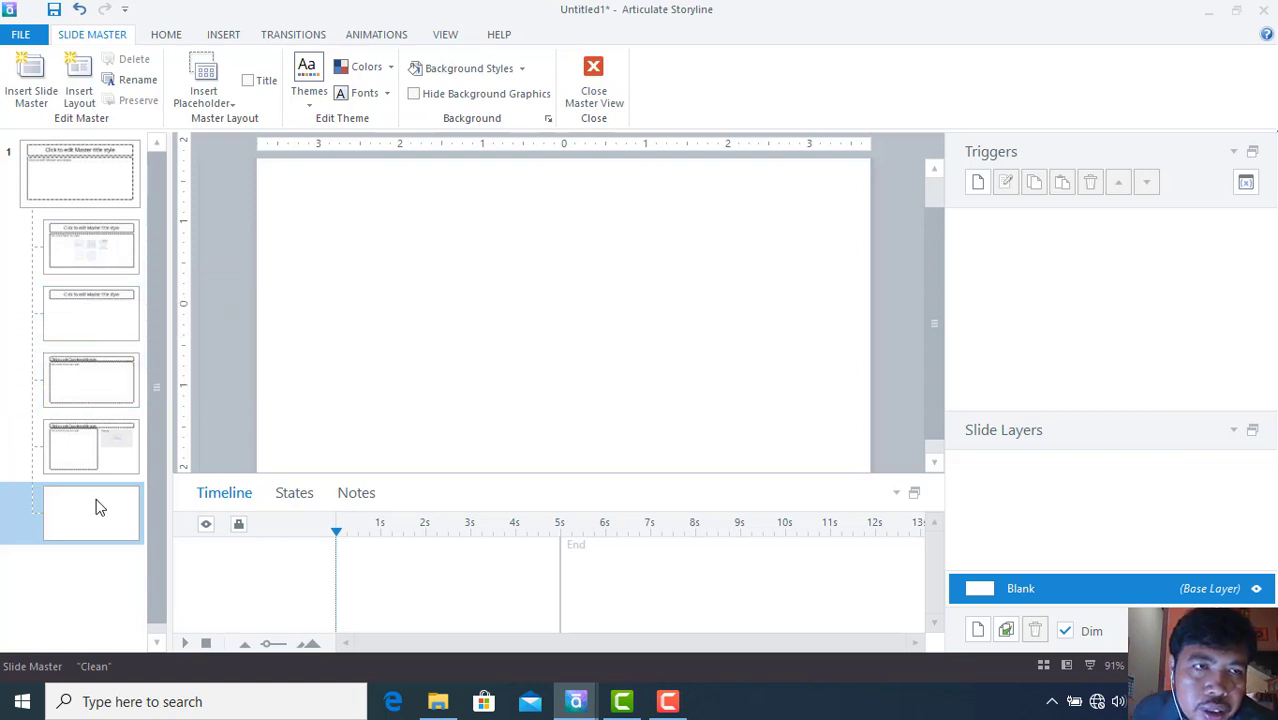
pyautogui.click(53, 186)
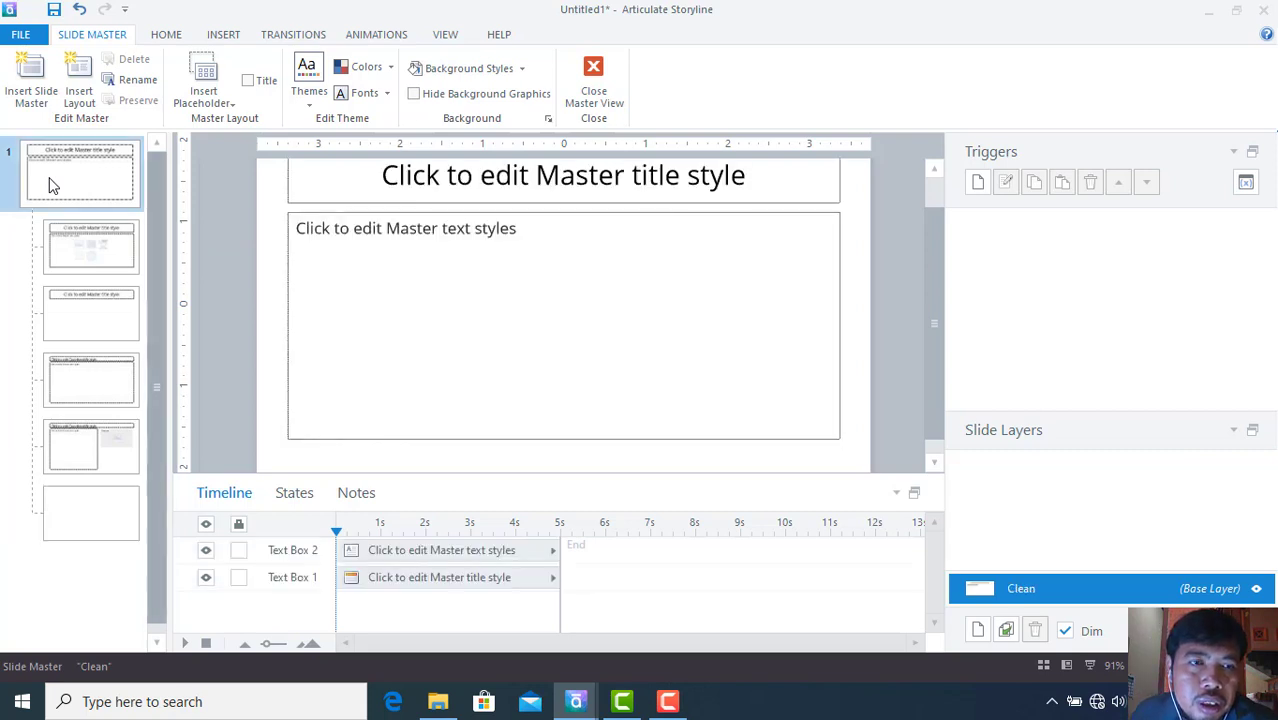
pyautogui.click(347, 198)
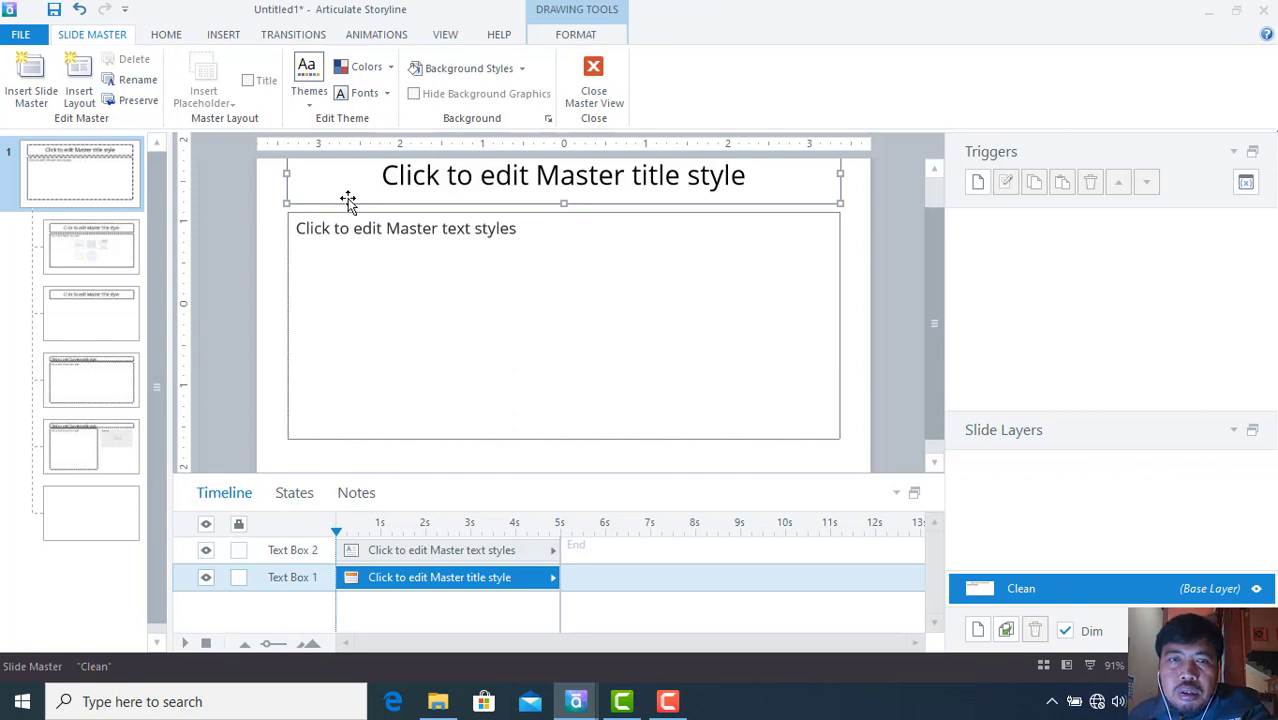
pyautogui.press('Delete')
pyautogui.click(346, 226)
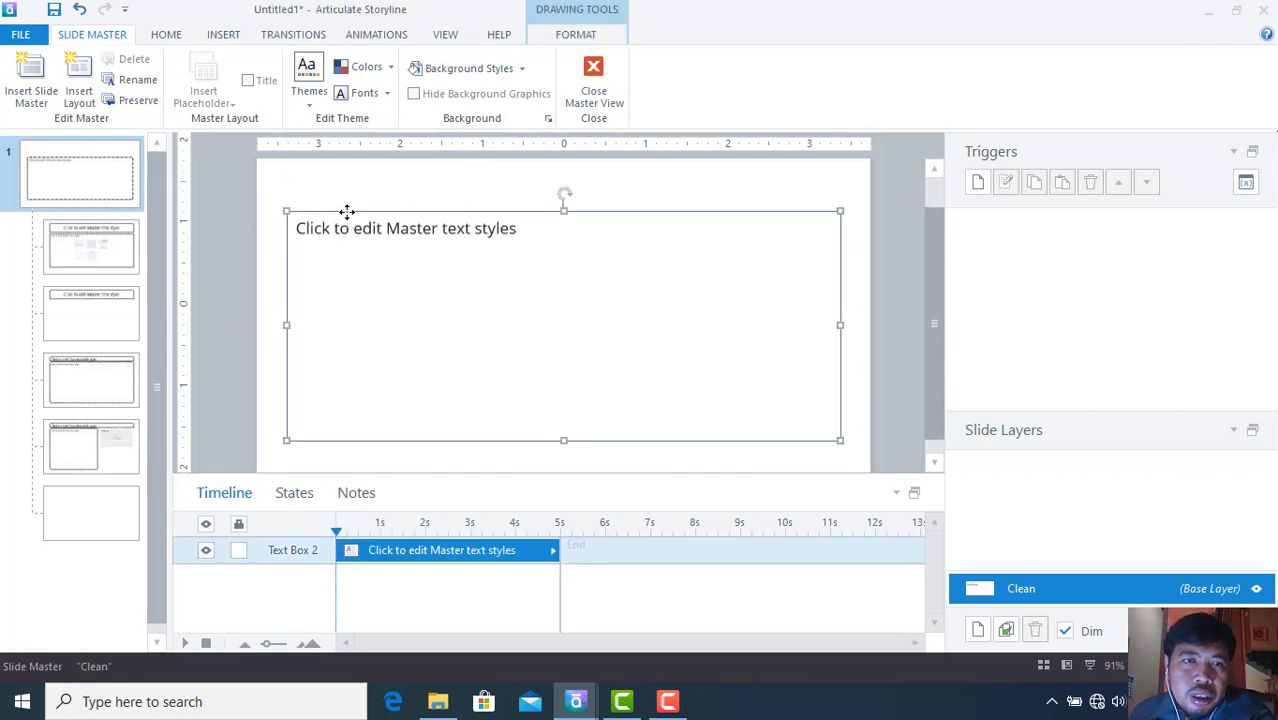
pyautogui.press('Delete')
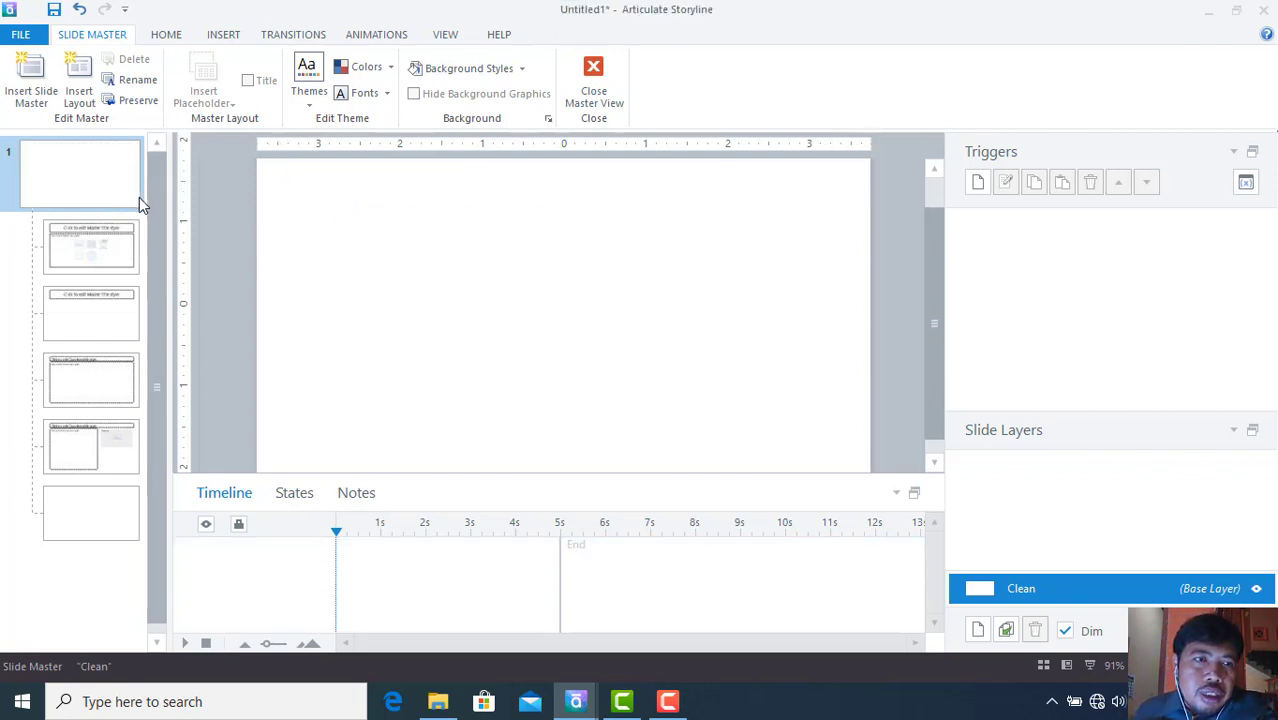
# - Delete the title and content placeholders from the Title and Content layout
pyautogui.click(91, 235)
pyautogui.click(341, 203)
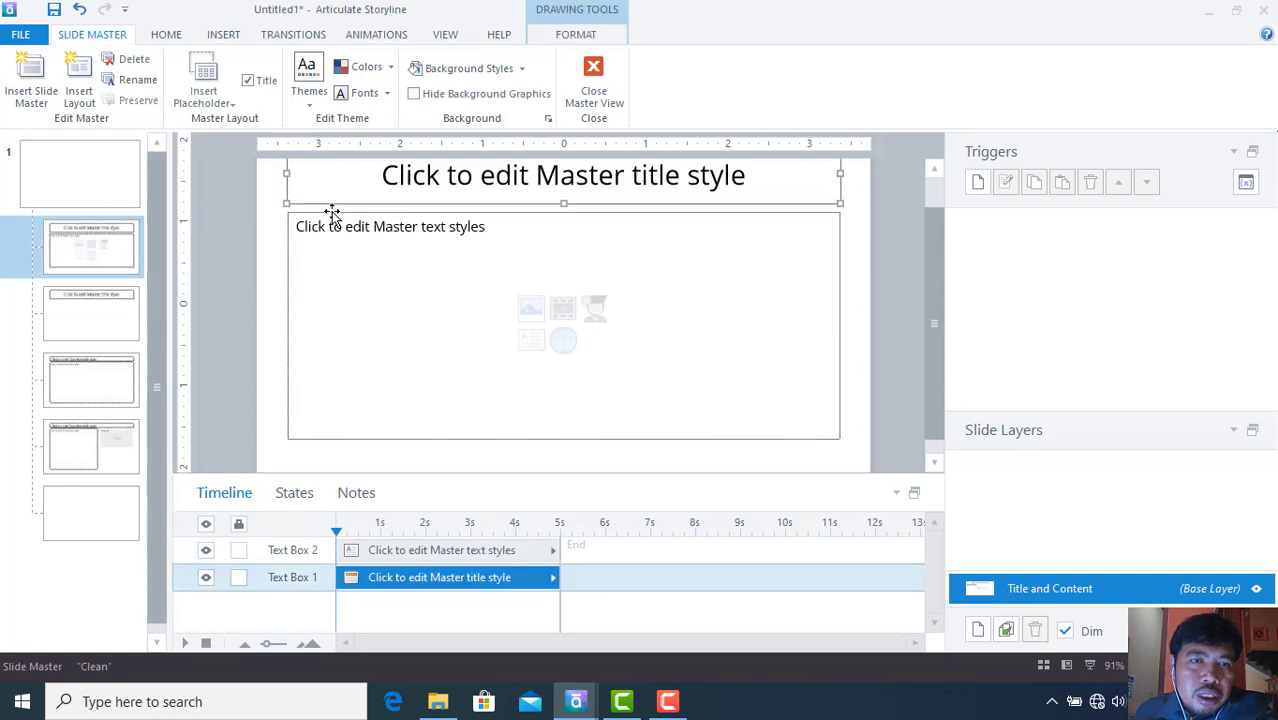
pyautogui.press('Delete')
pyautogui.click(332, 212)
pyautogui.press('Delete')
# - Delete the title placeholder from the Title Only layout
pyautogui.click(106, 296)
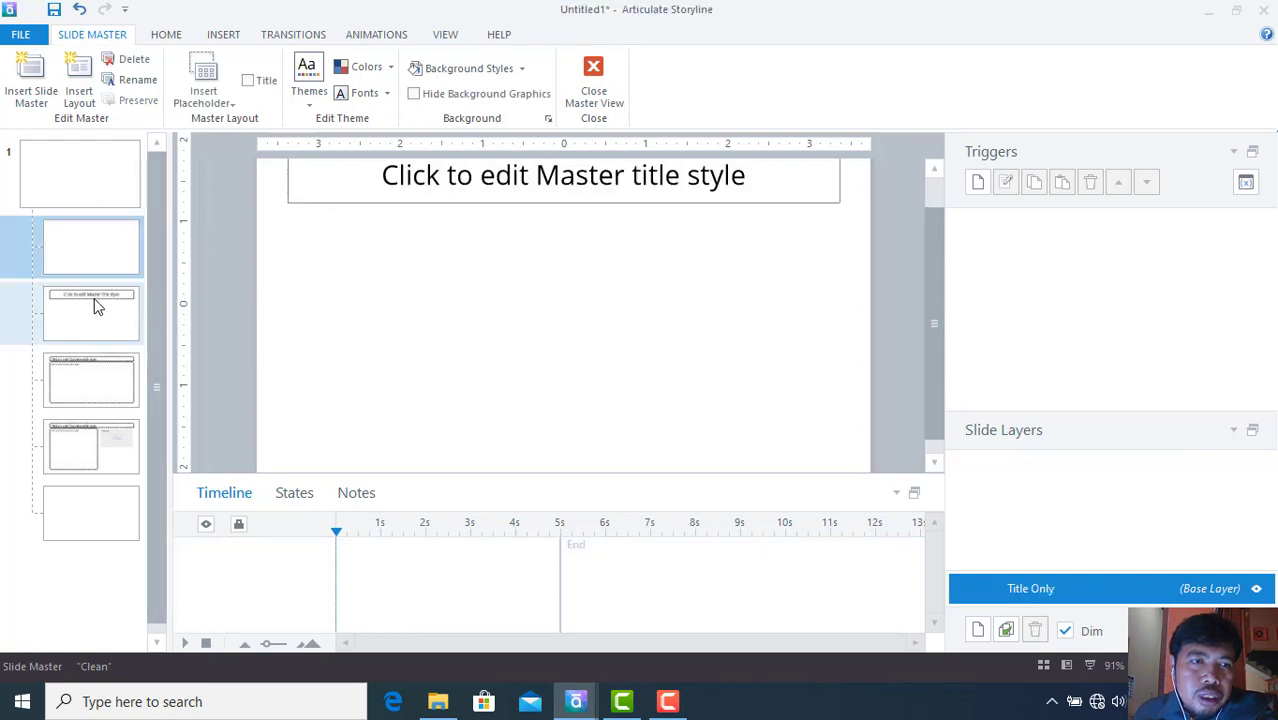
pyautogui.click(360, 203)
pyautogui.press('Delete')
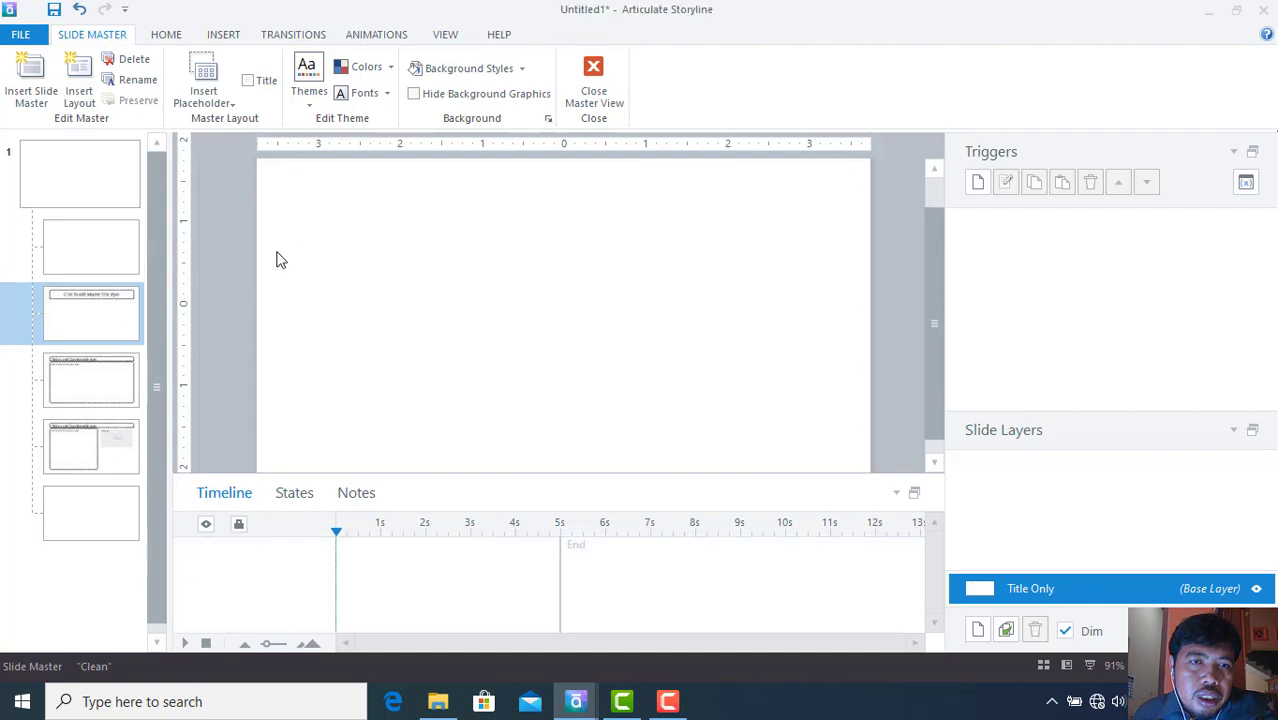
# - Delete the choice text and question title placeholders from the Question layout
pyautogui.click(118, 394)
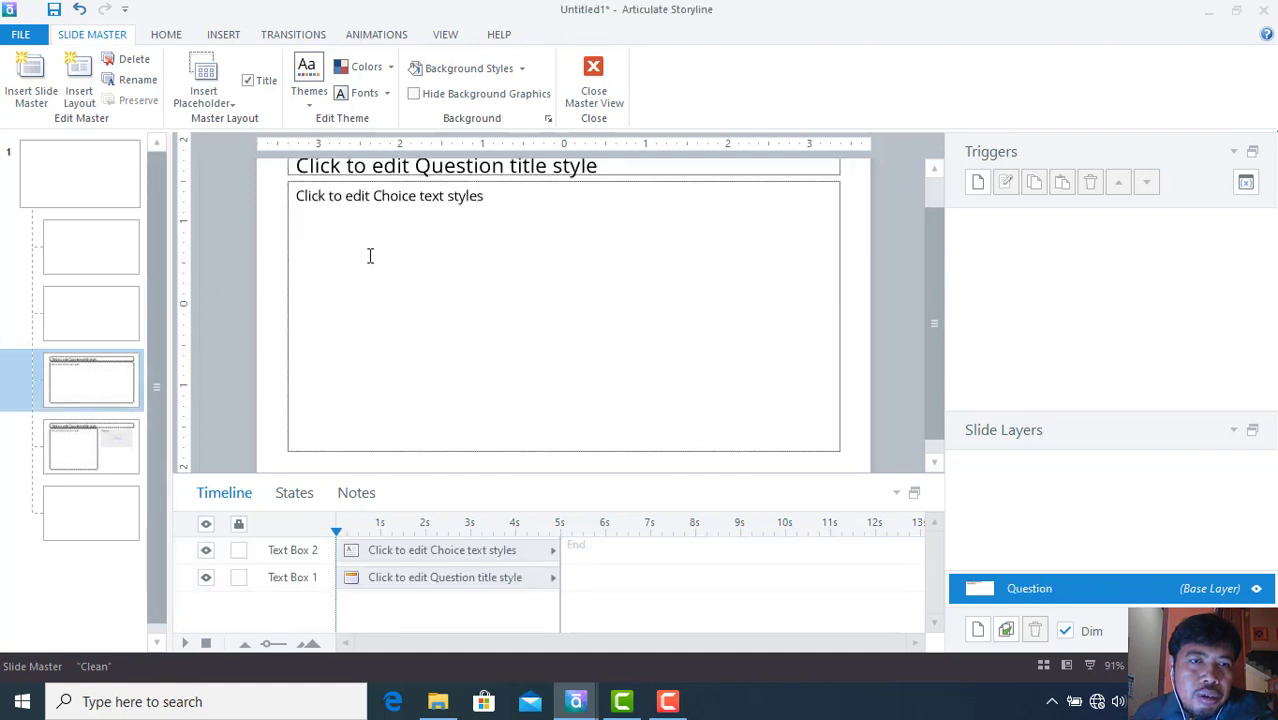
pyautogui.click(369, 190)
pyautogui.press('Delete')
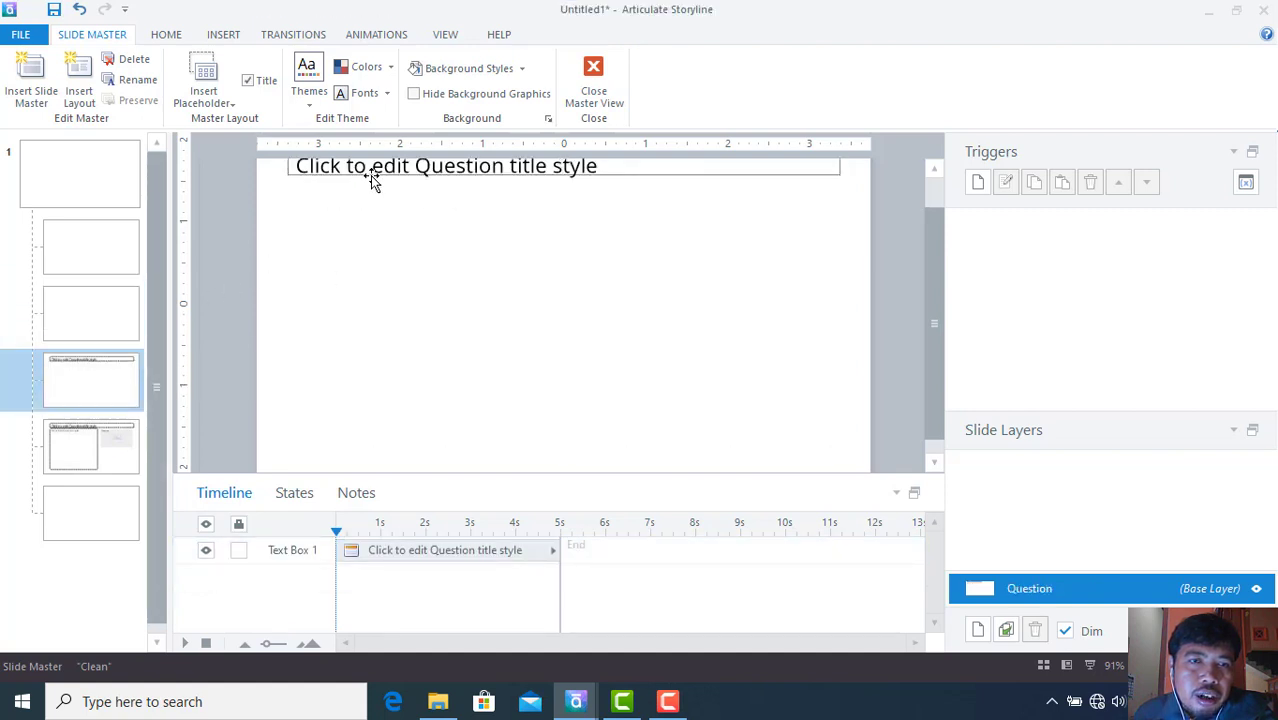
pyautogui.click(371, 177)
pyautogui.press('Delete')
# - Delete the question title and choice text placeholders from the Question with Media layout
pyautogui.click(76, 448)
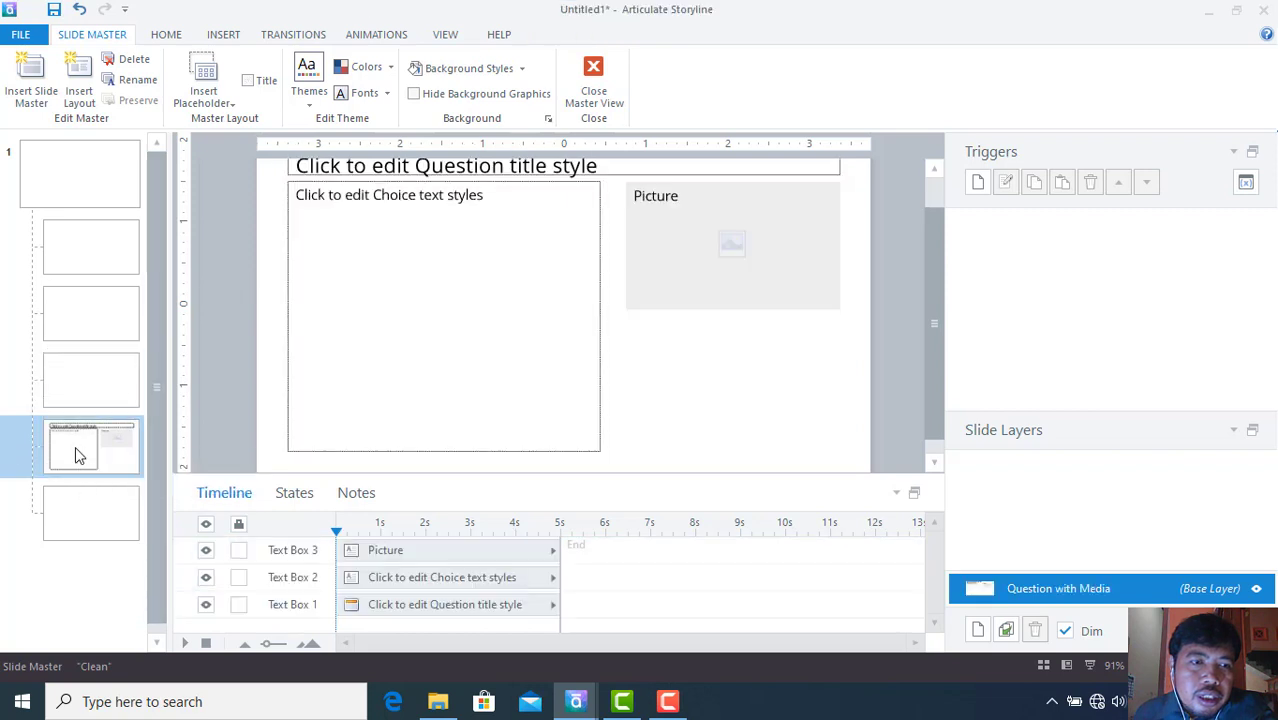
pyautogui.click(424, 180)
pyautogui.press('Delete')
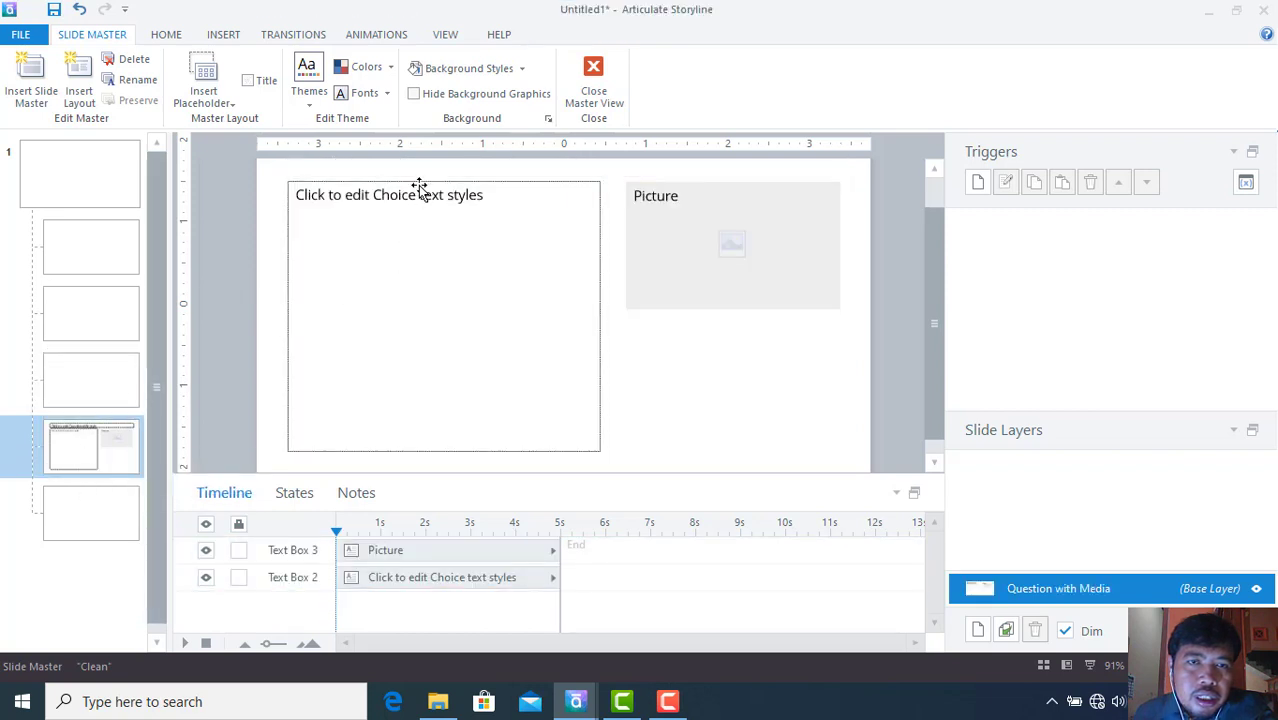
pyautogui.click(419, 186)
pyautogui.press('Delete')
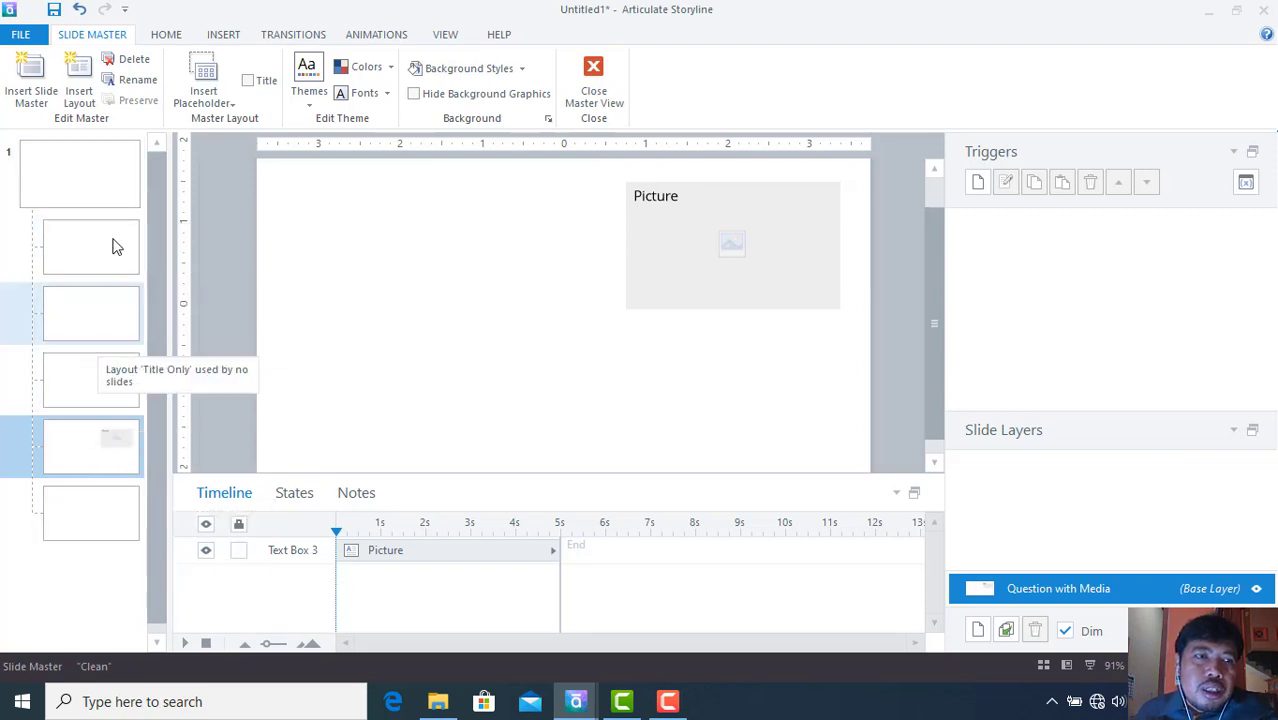
# - Insert the picture "bg 1" from the Asset 1 folder in D:\asset media as the background of the Clean master slide
pyautogui.click(127, 177)
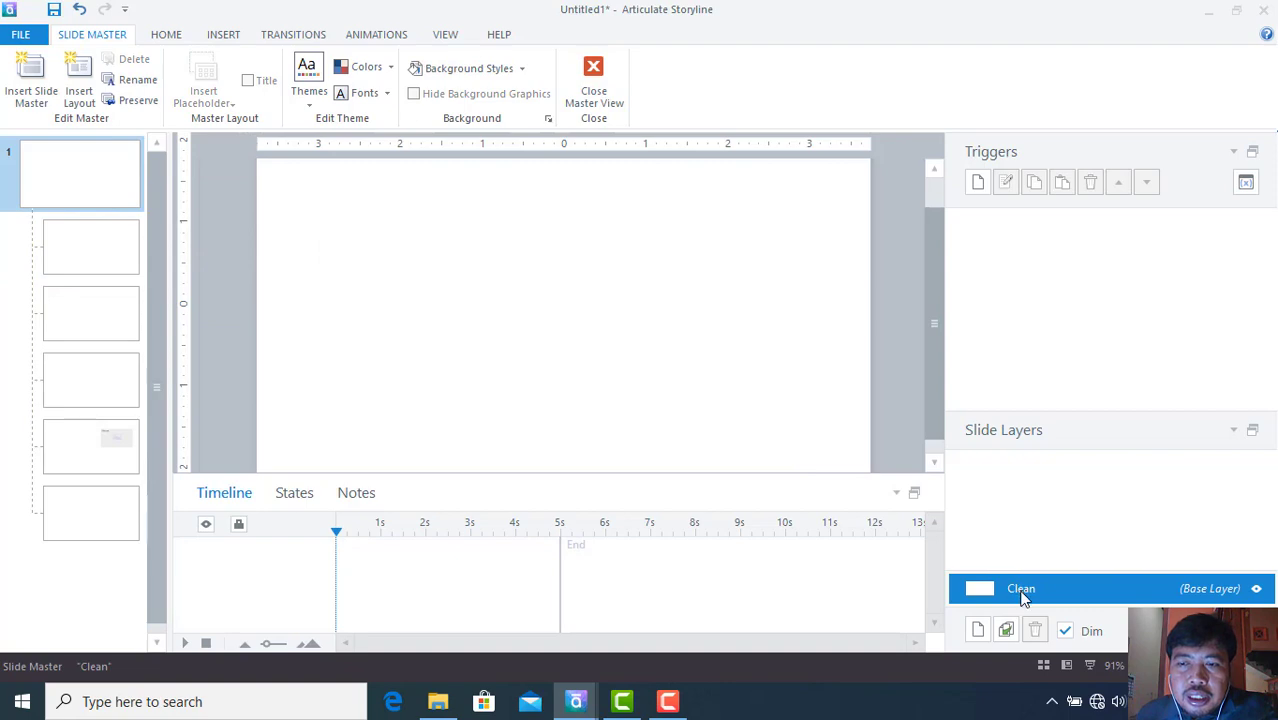
pyautogui.click(221, 35)
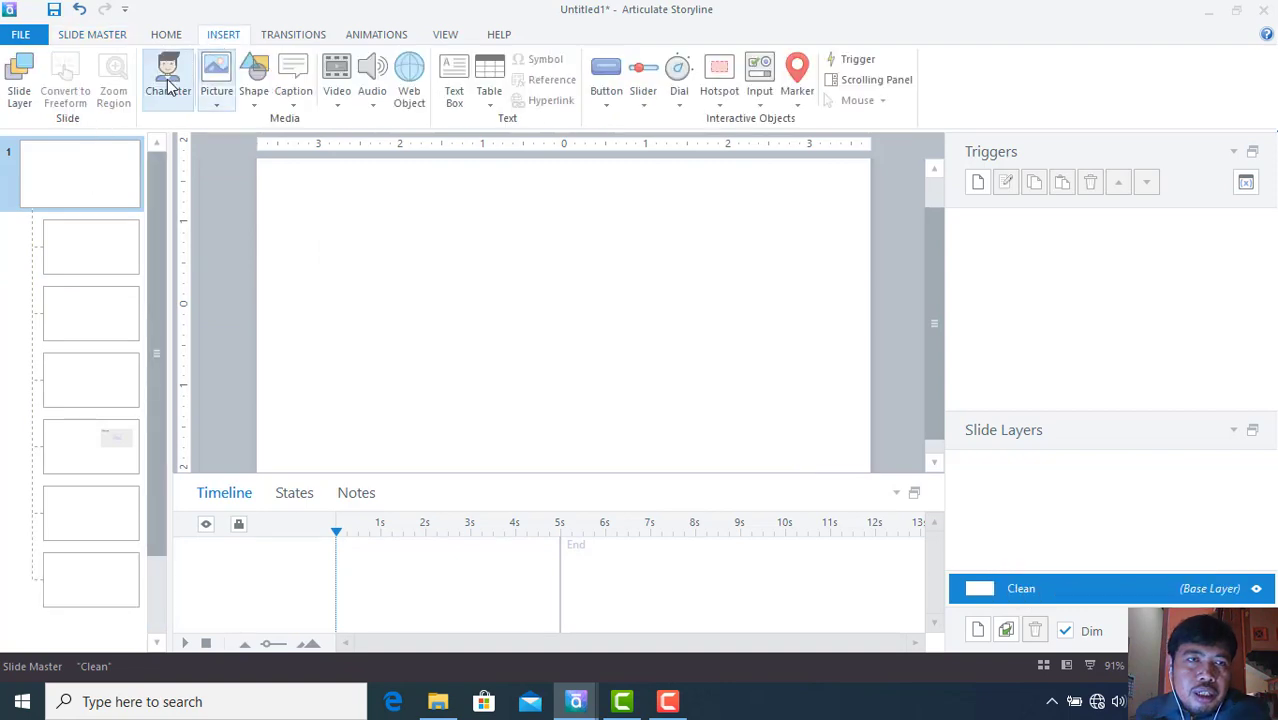
pyautogui.click(216, 70)
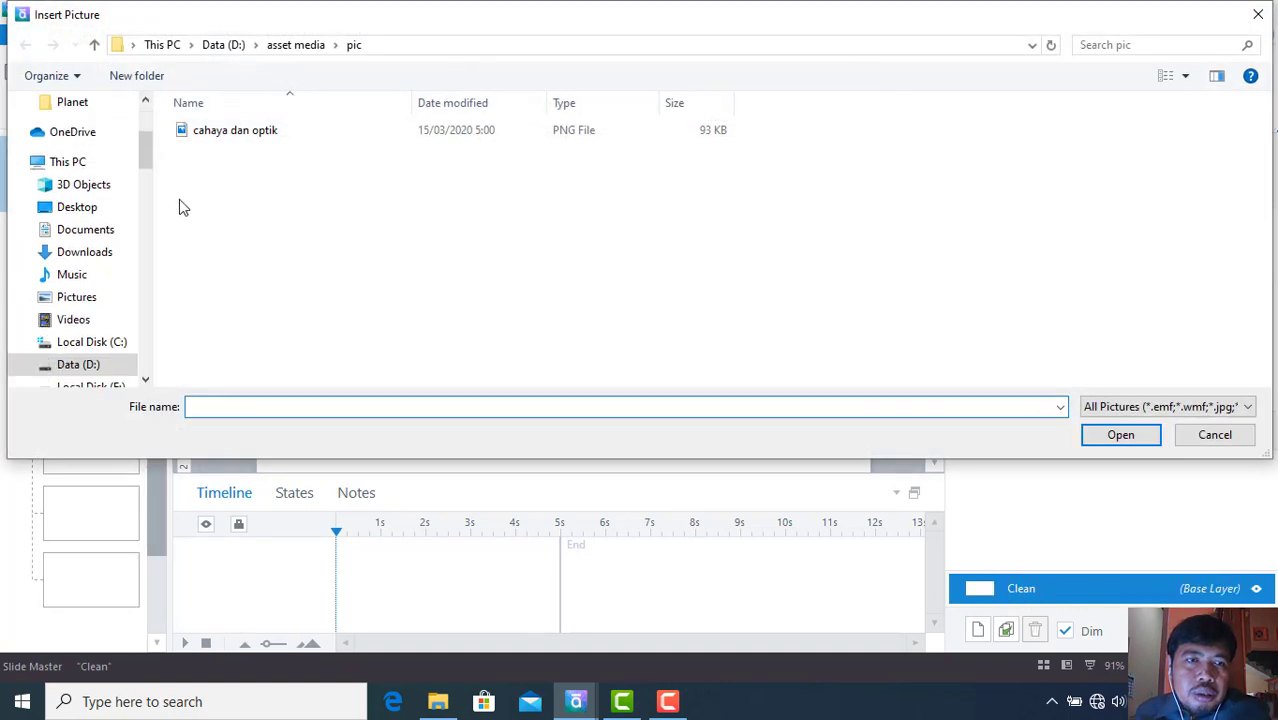
pyautogui.click(78, 365)
pyautogui.scroll(-1, 240, 278)
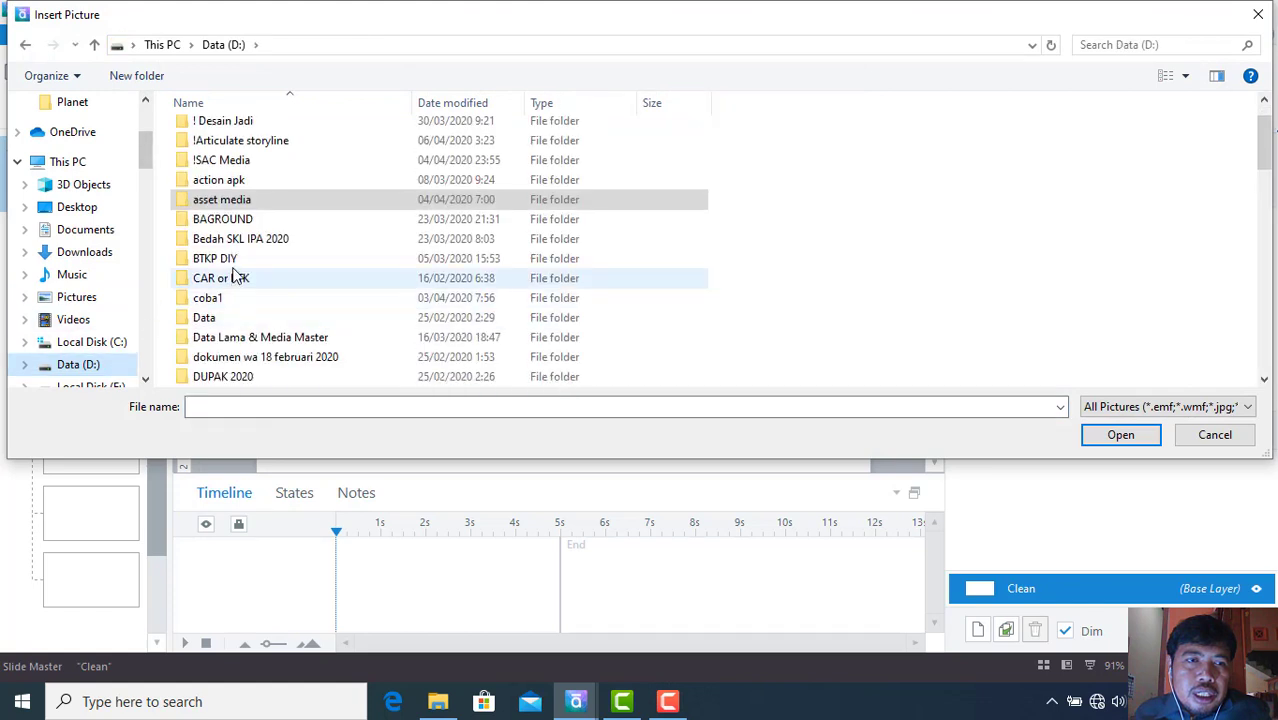
pyautogui.doubleClick(247, 204)
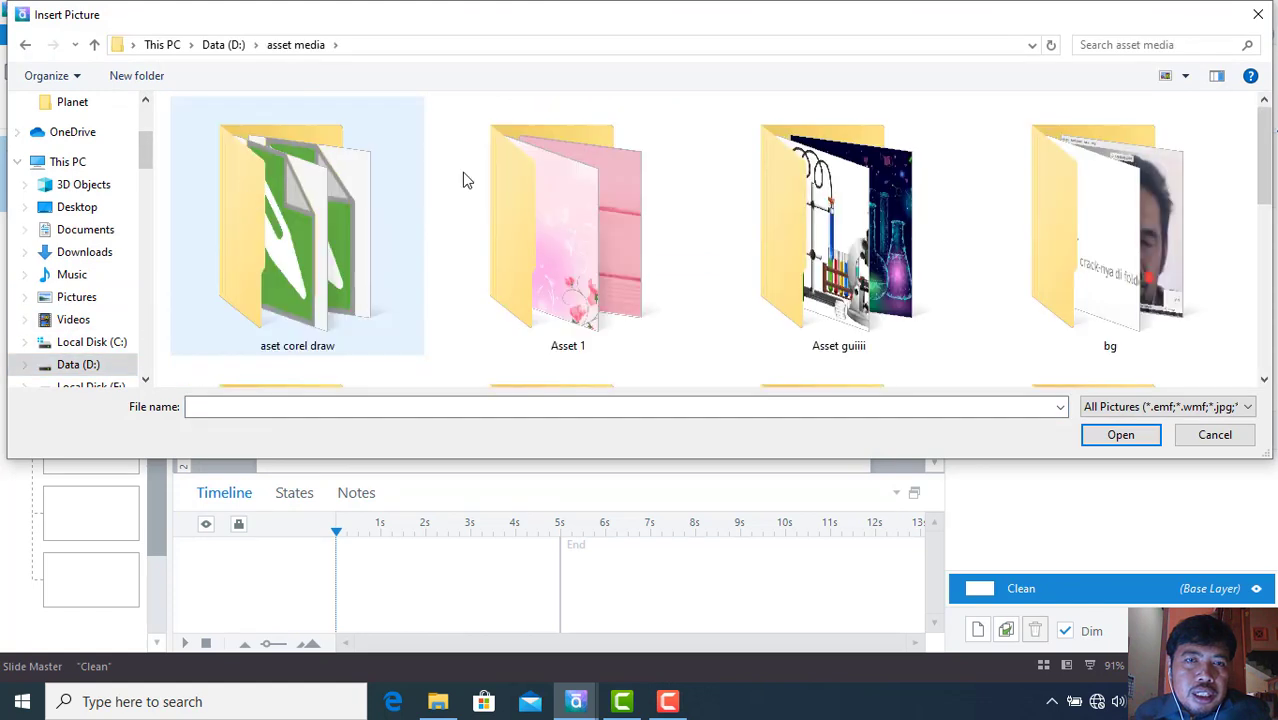
pyautogui.doubleClick(537, 201)
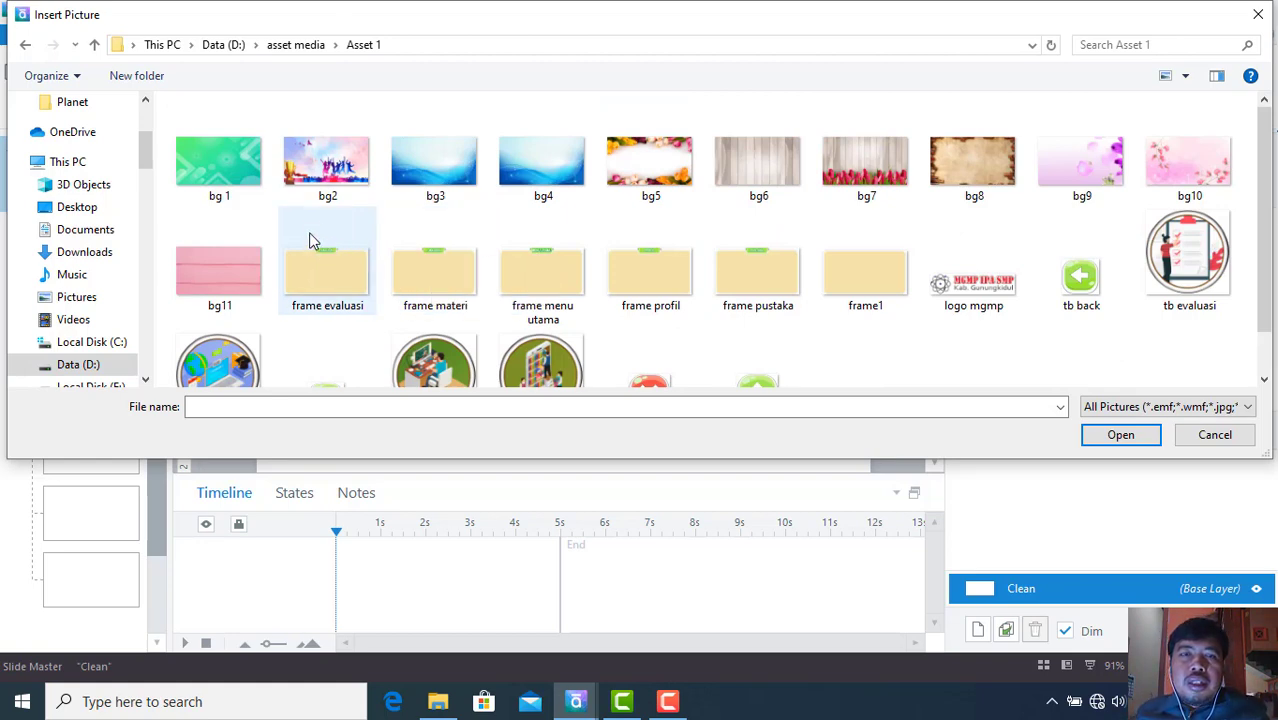
pyautogui.click(212, 178)
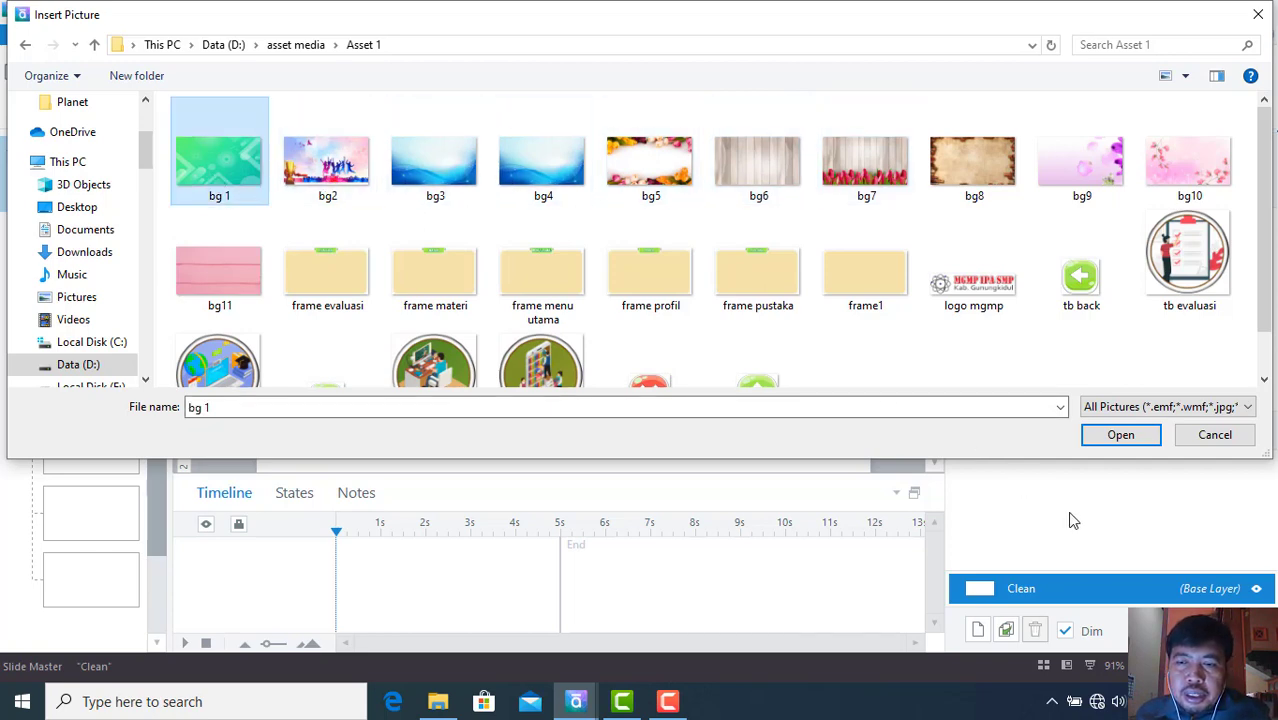
pyautogui.click(1110, 440)
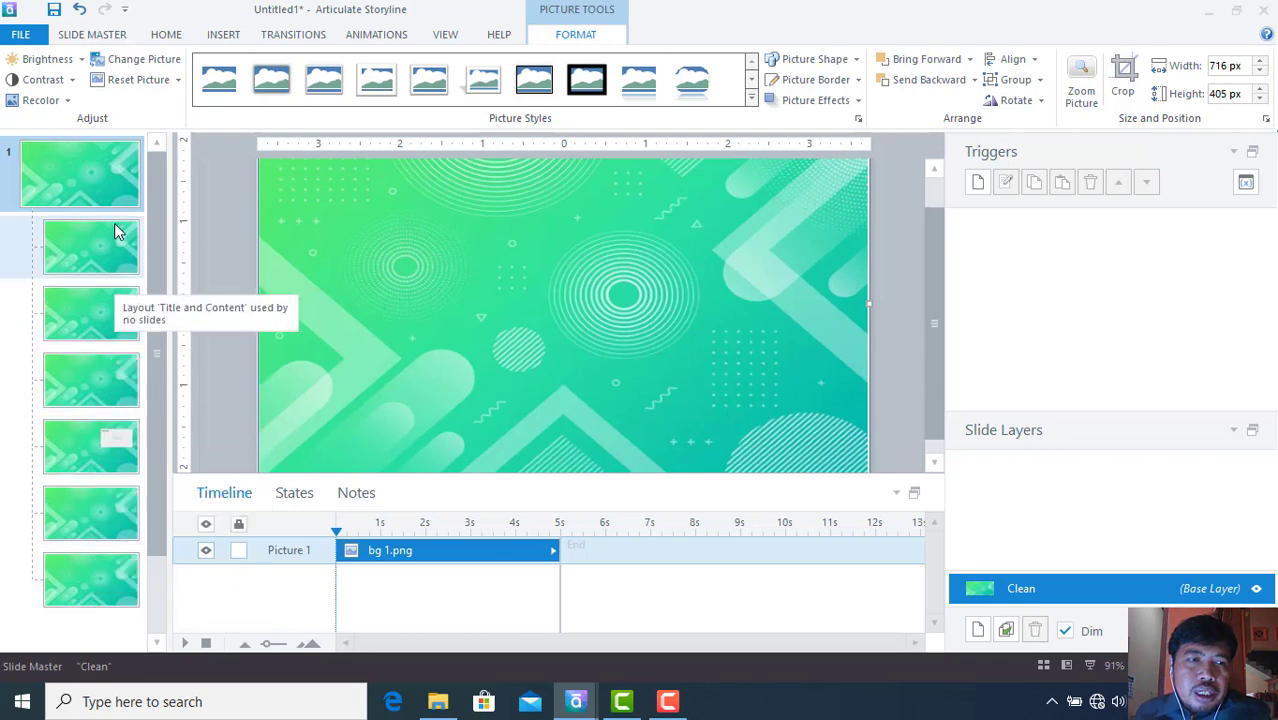
# - Delete the Picture placeholder from the Question with Media layout and check the background on the master and its first two layouts
pyautogui.click(113, 450)
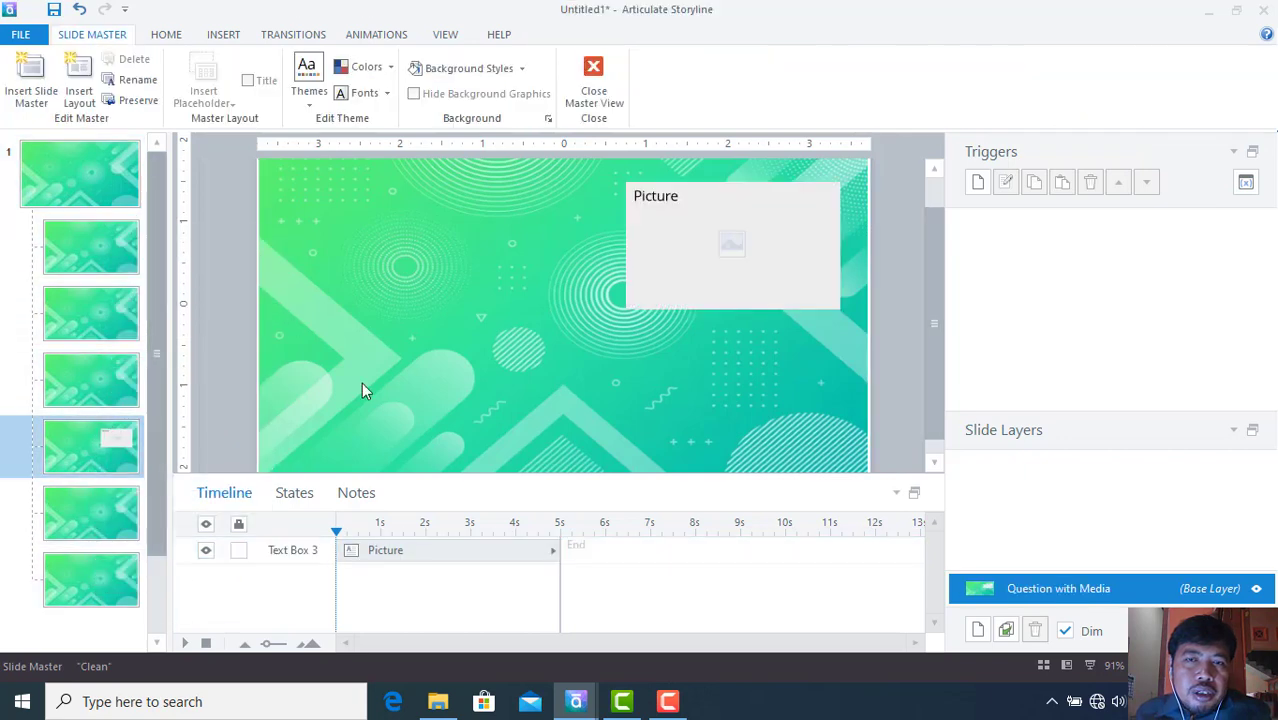
pyautogui.click(724, 241)
pyautogui.press('Delete')
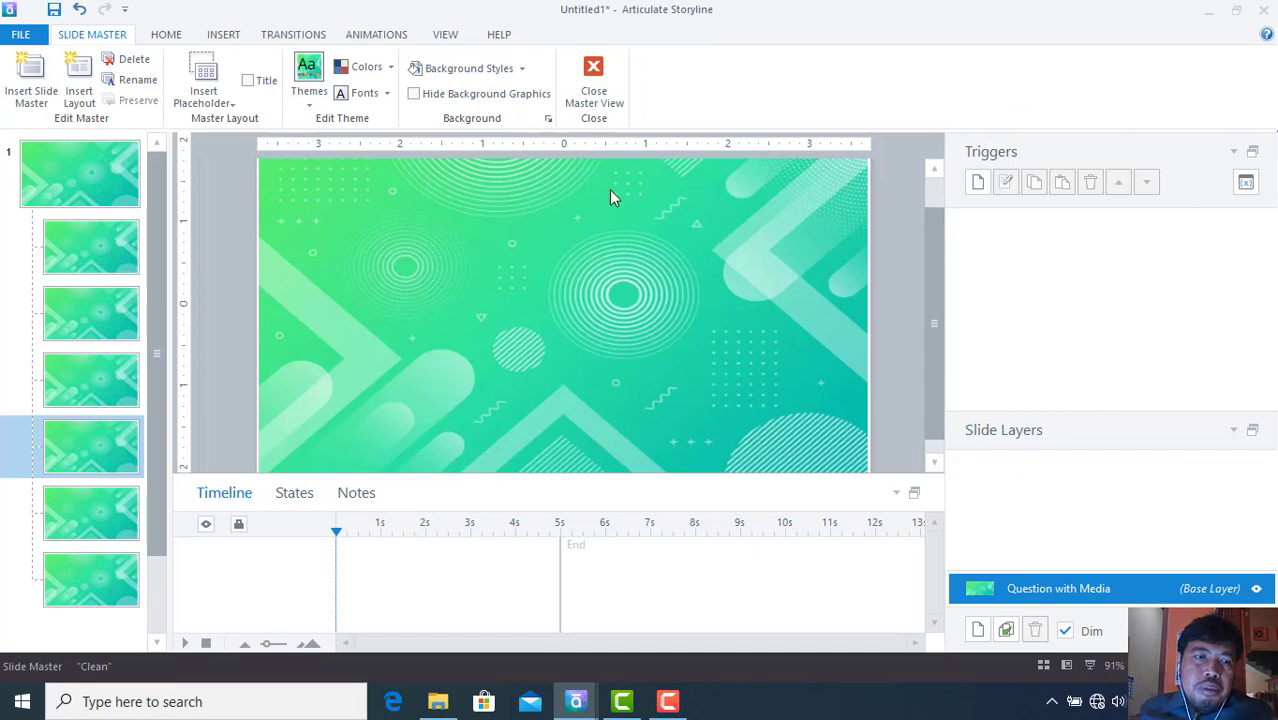
pyautogui.click(105, 172)
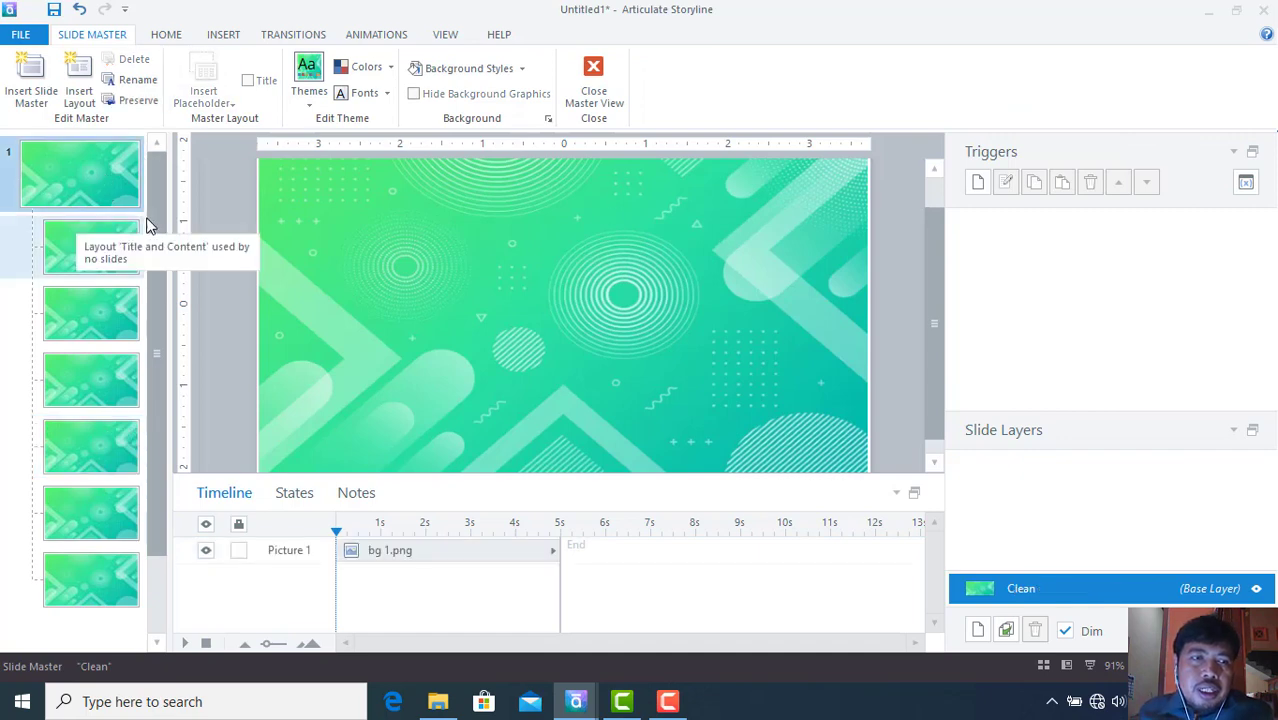
pyautogui.click(95, 254)
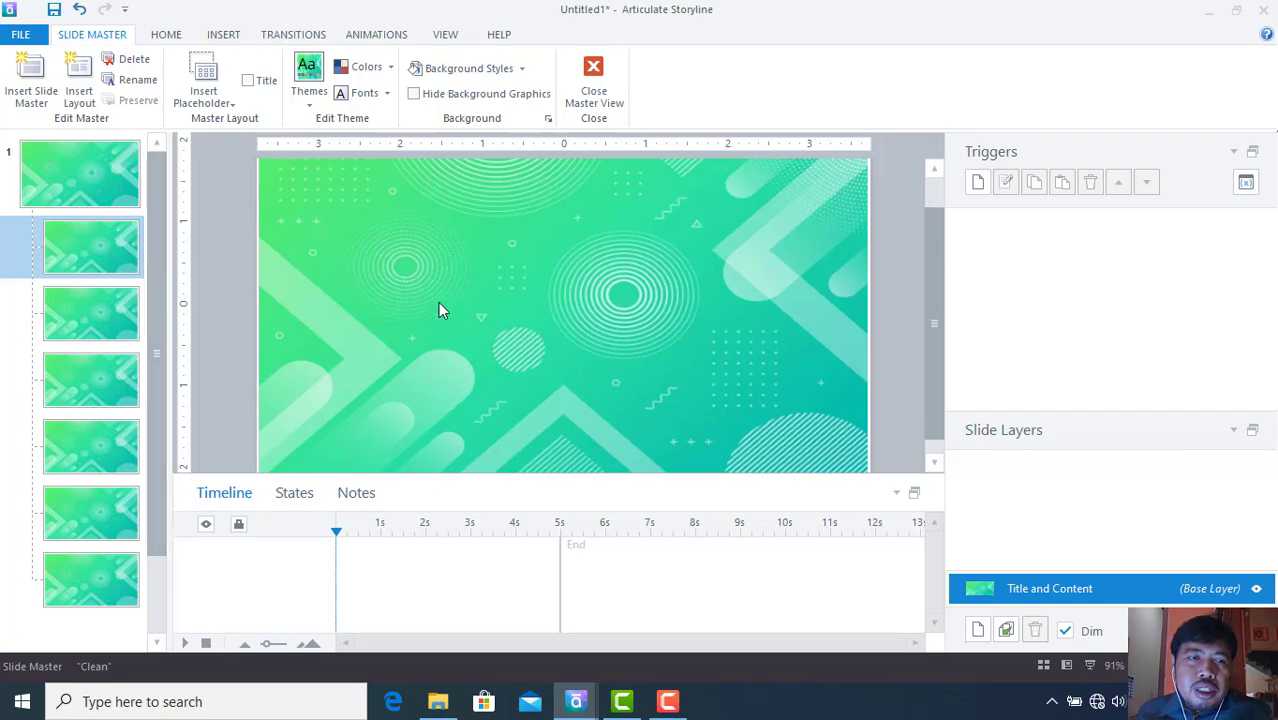
pyautogui.click(100, 306)
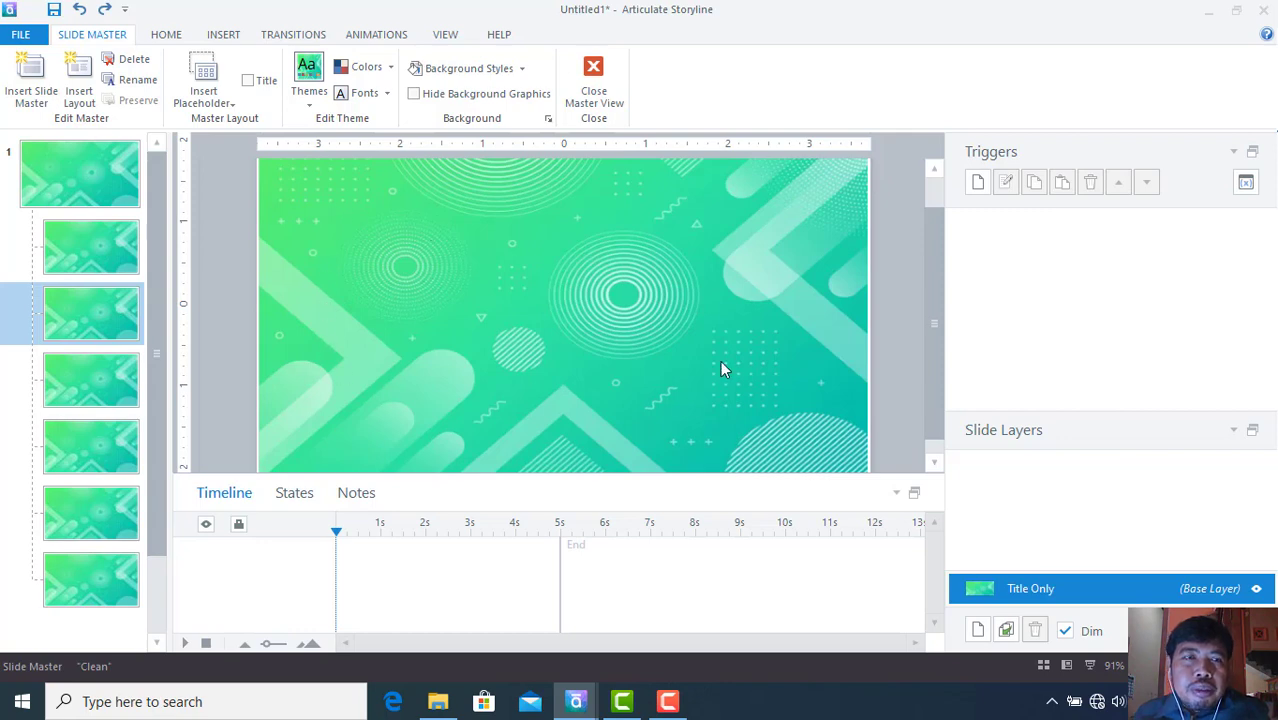
# - Insert the picture "frame menu utama" from the Asset 1 folder onto the Title Only layout
pyautogui.click(226, 36)
pyautogui.click(224, 88)
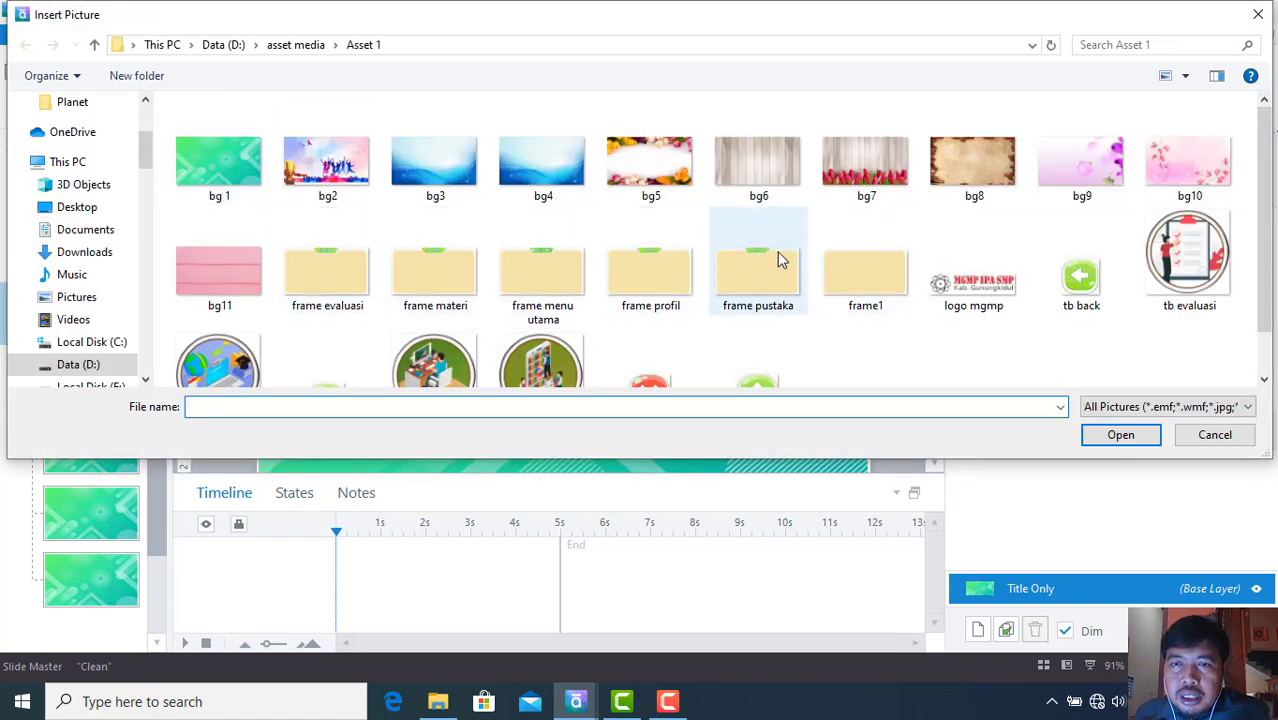
pyautogui.click(525, 300)
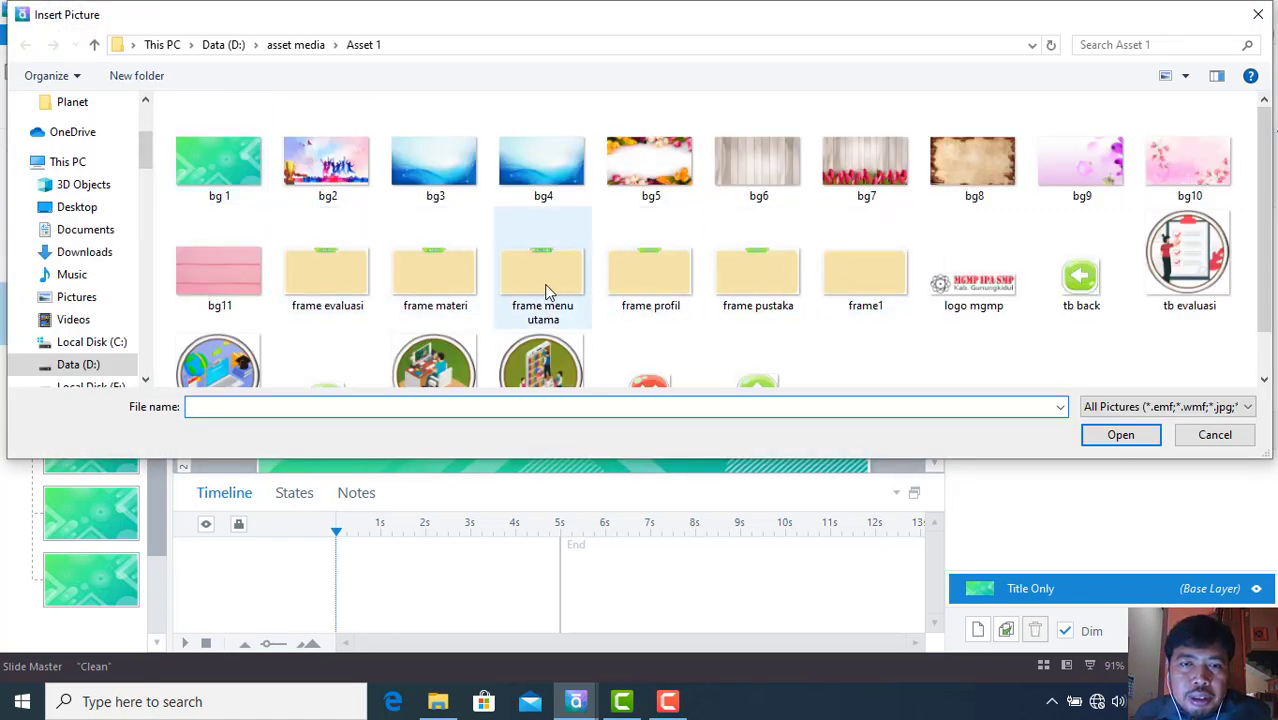
pyautogui.click(1115, 436)
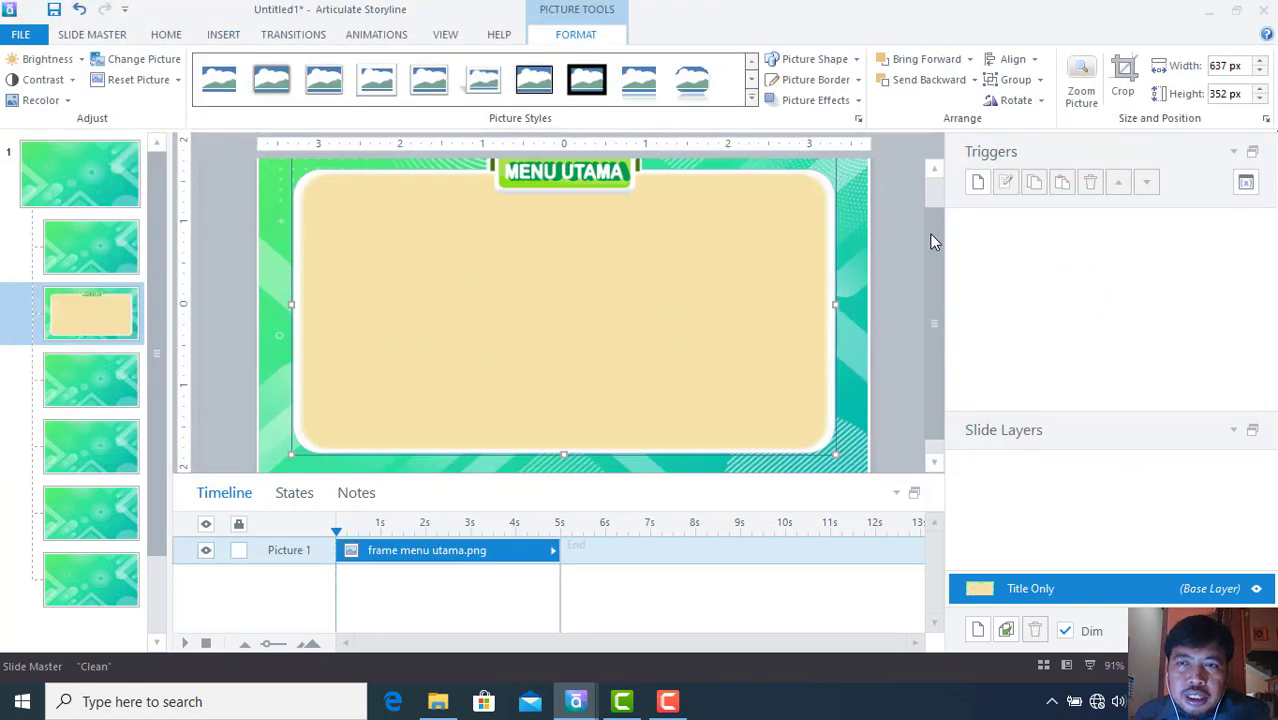
pyautogui.moveTo(1188, 666); pyautogui.dragTo(1179, 666)
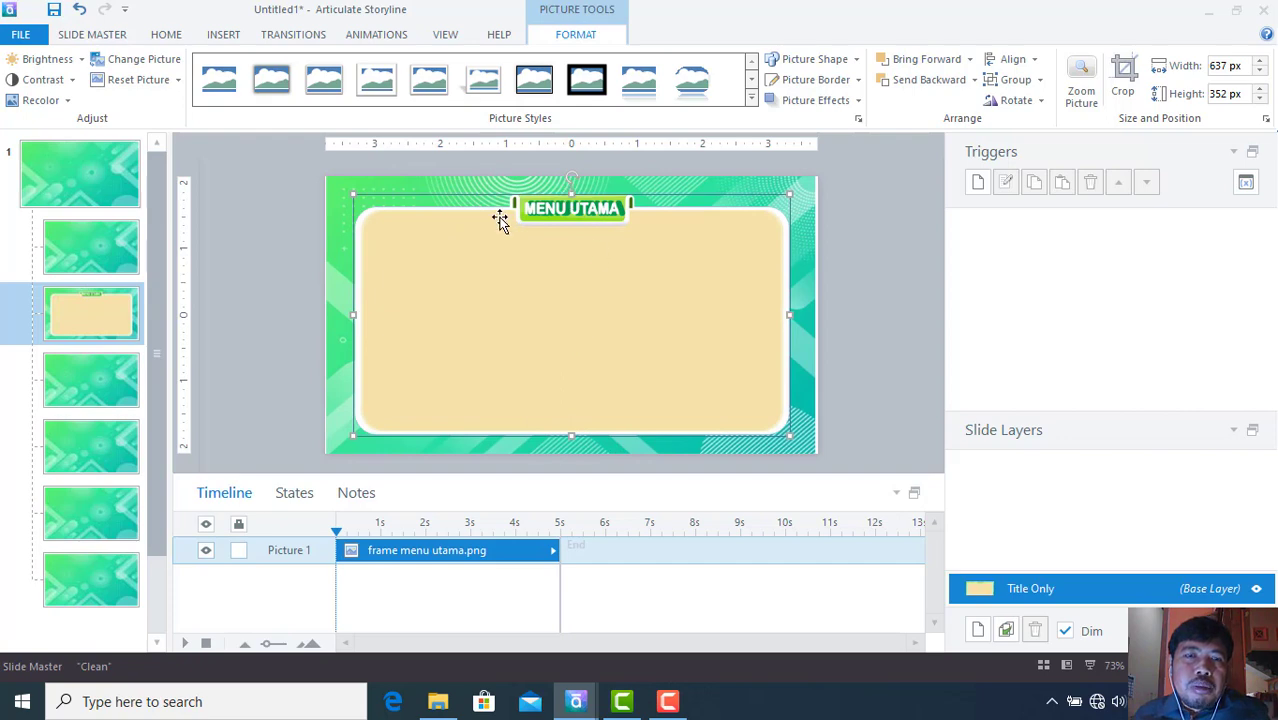
# - Insert the picture "frame materi" from the Asset 1 folder onto the Question layout
pyautogui.click(78, 388)
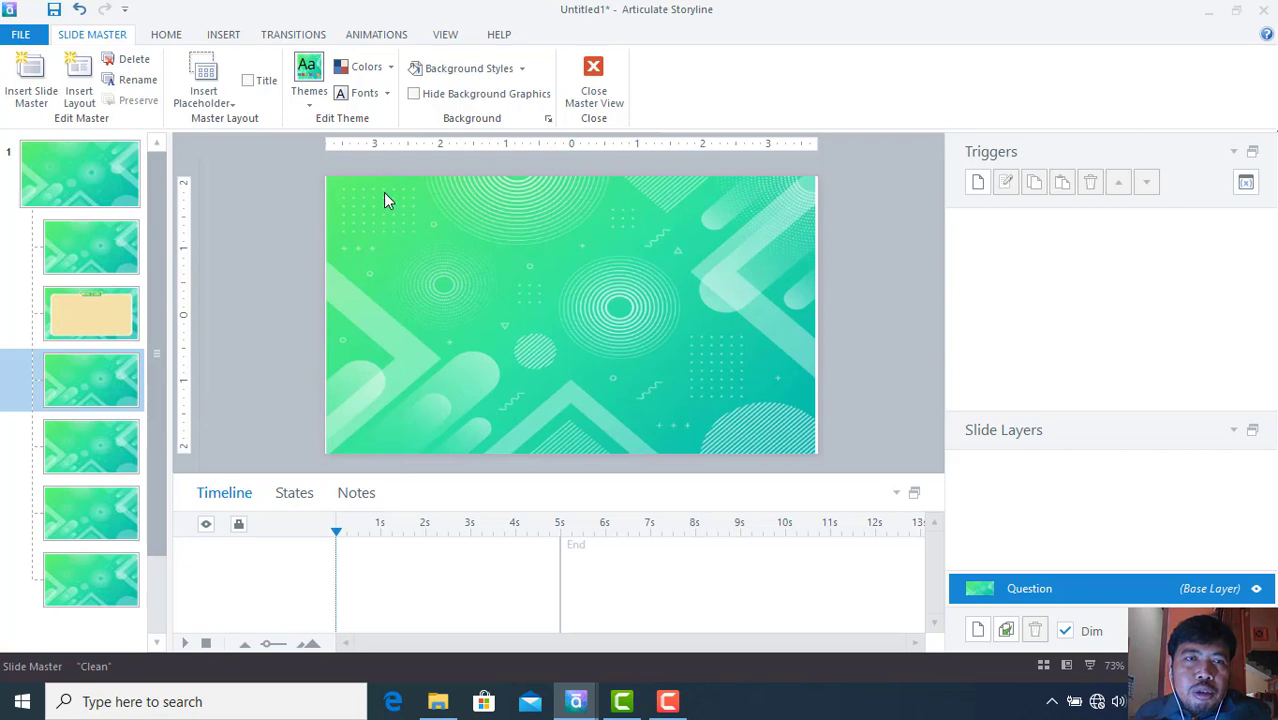
pyautogui.click(235, 36)
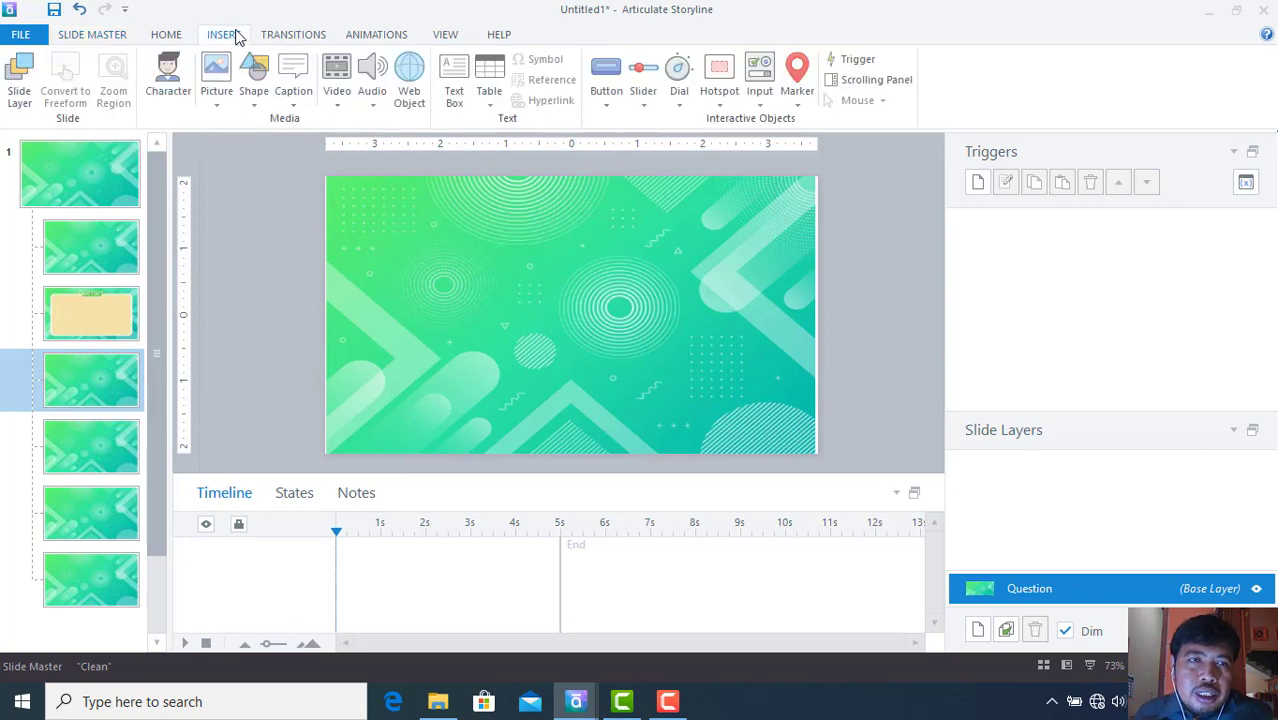
pyautogui.click(216, 72)
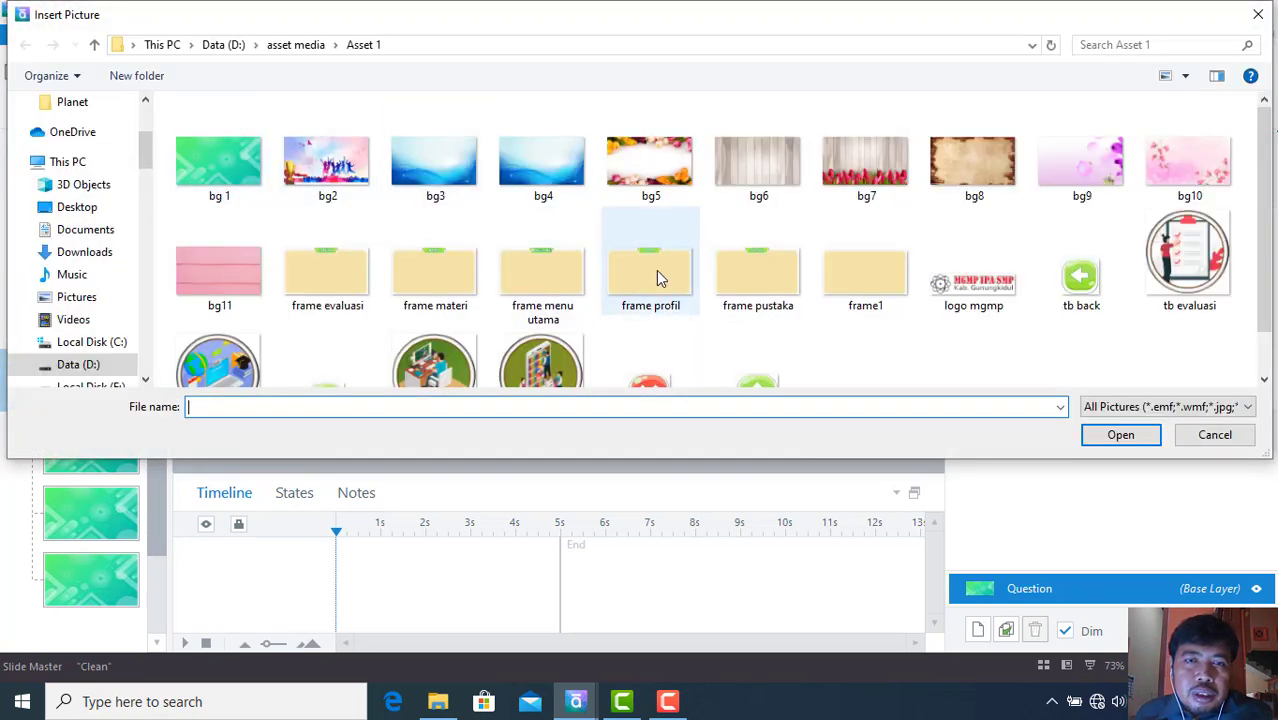
pyautogui.click(455, 298)
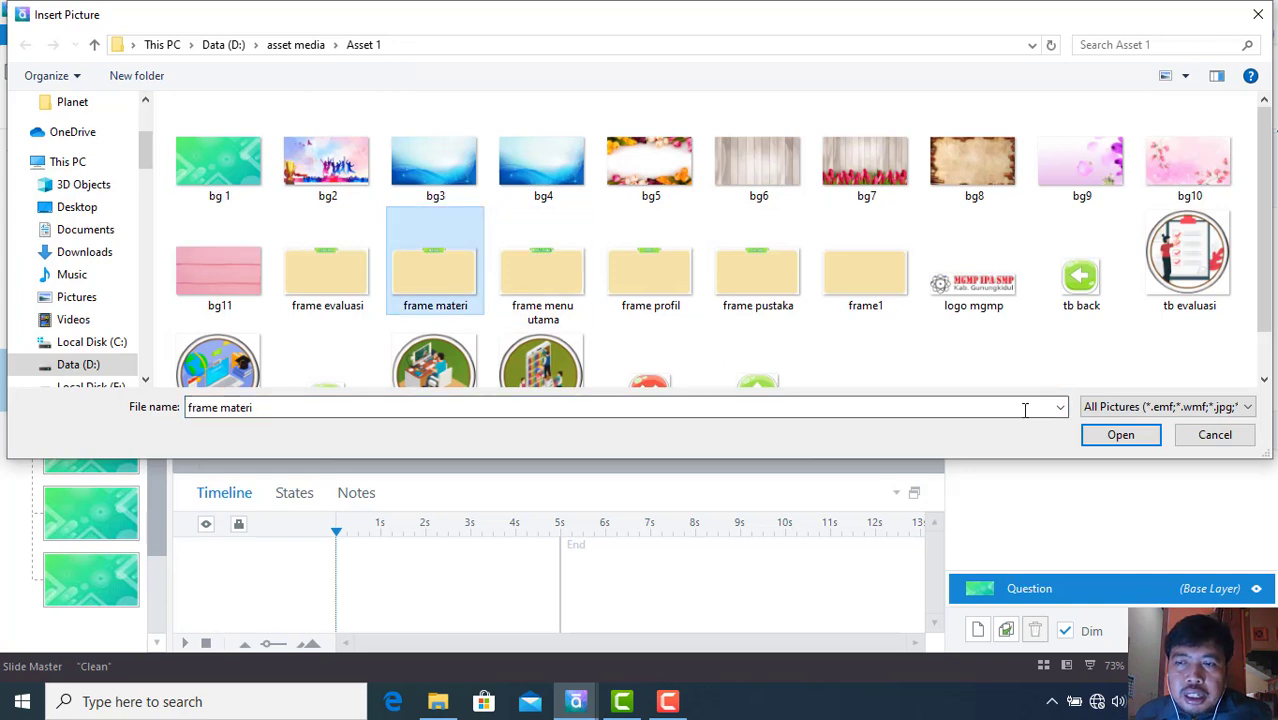
pyautogui.click(1117, 434)
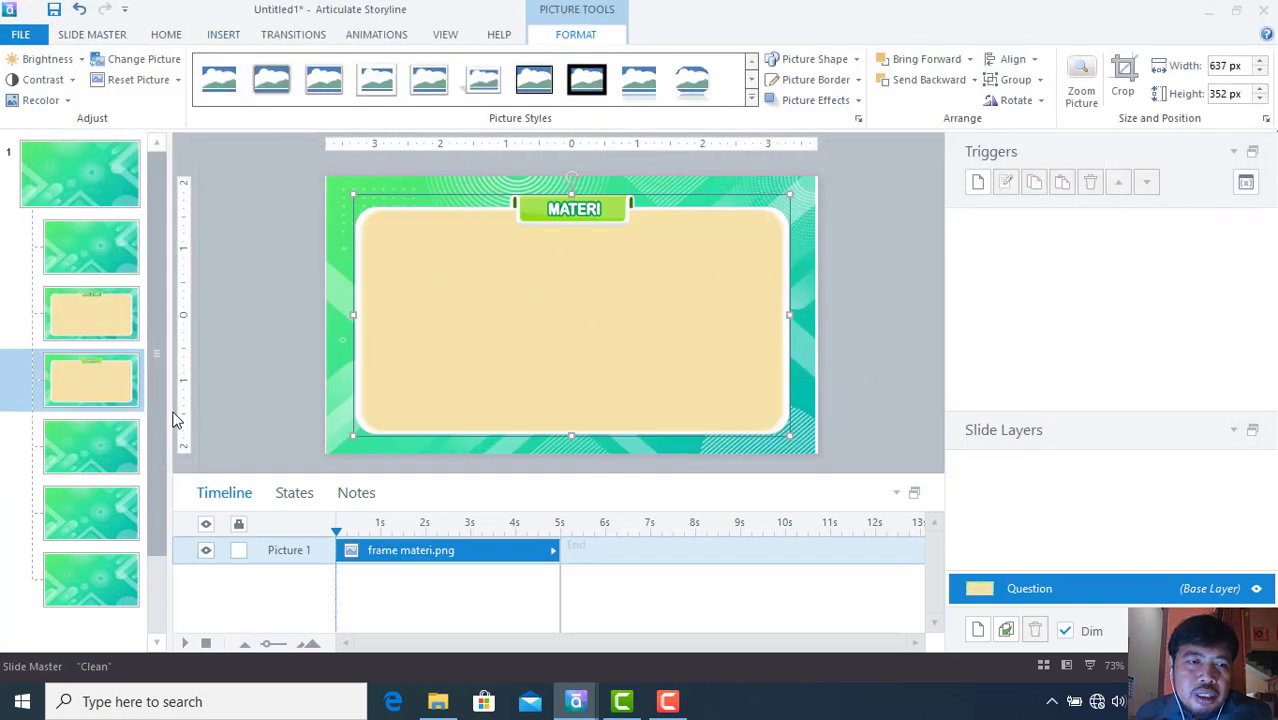
# - Insert the picture "frame evaluasi" from the Asset 1 folder onto the Question with Media layout
pyautogui.click(123, 446)
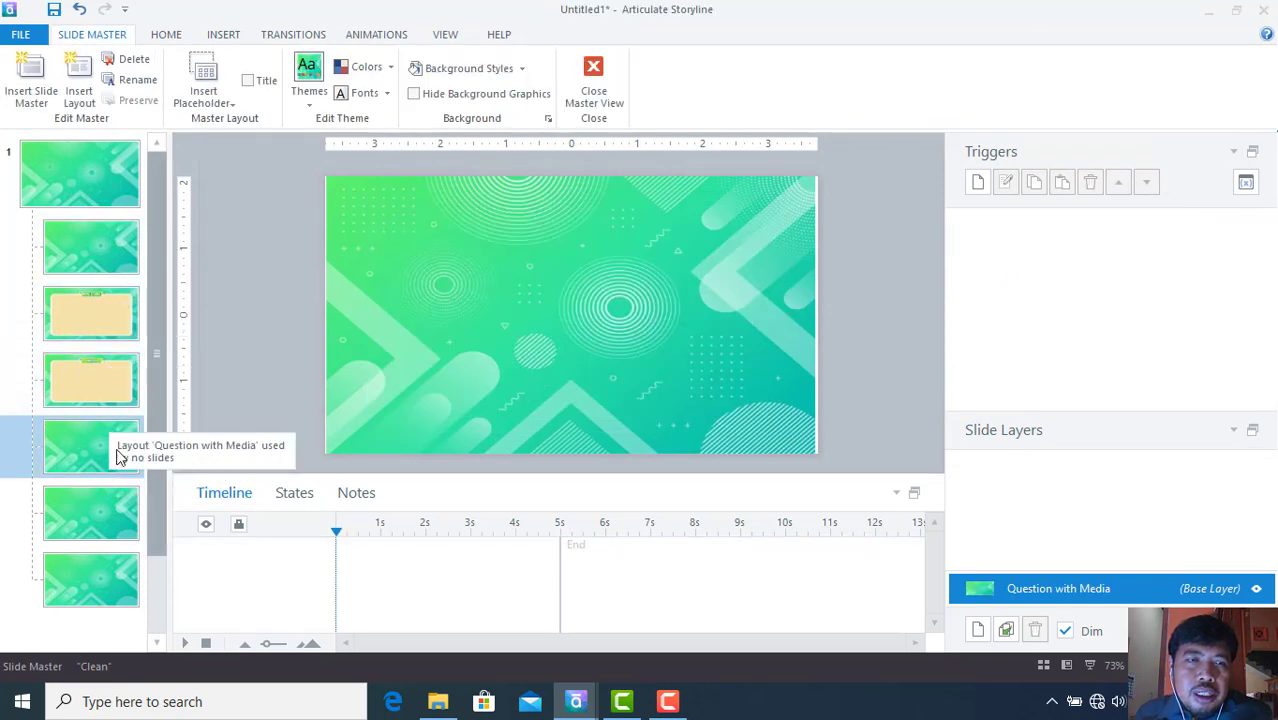
pyautogui.click(224, 36)
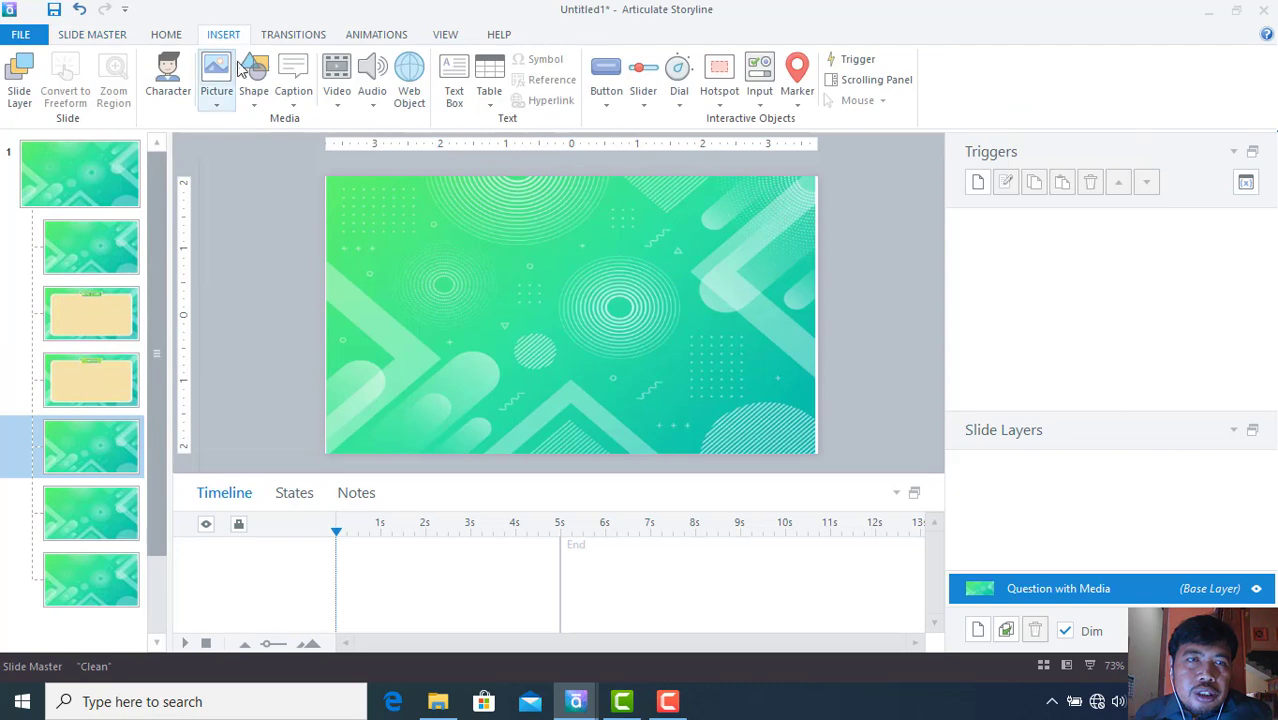
pyautogui.click(216, 78)
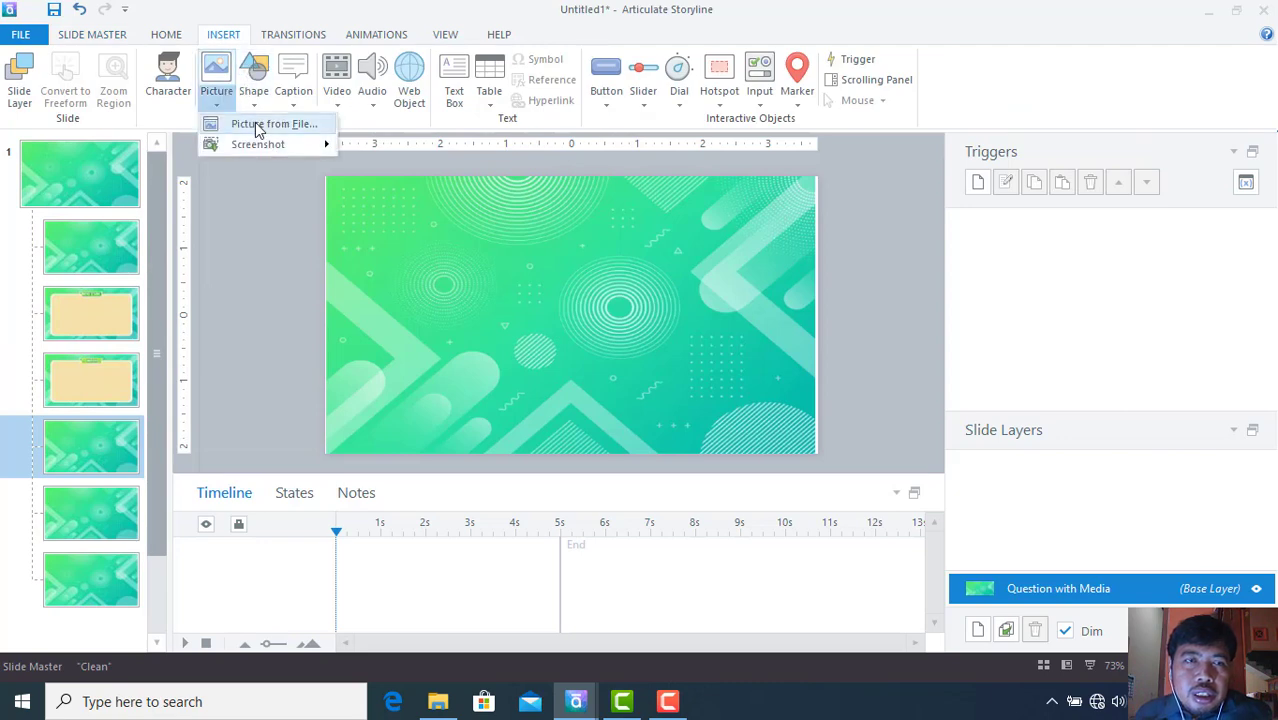
pyautogui.click(258, 125)
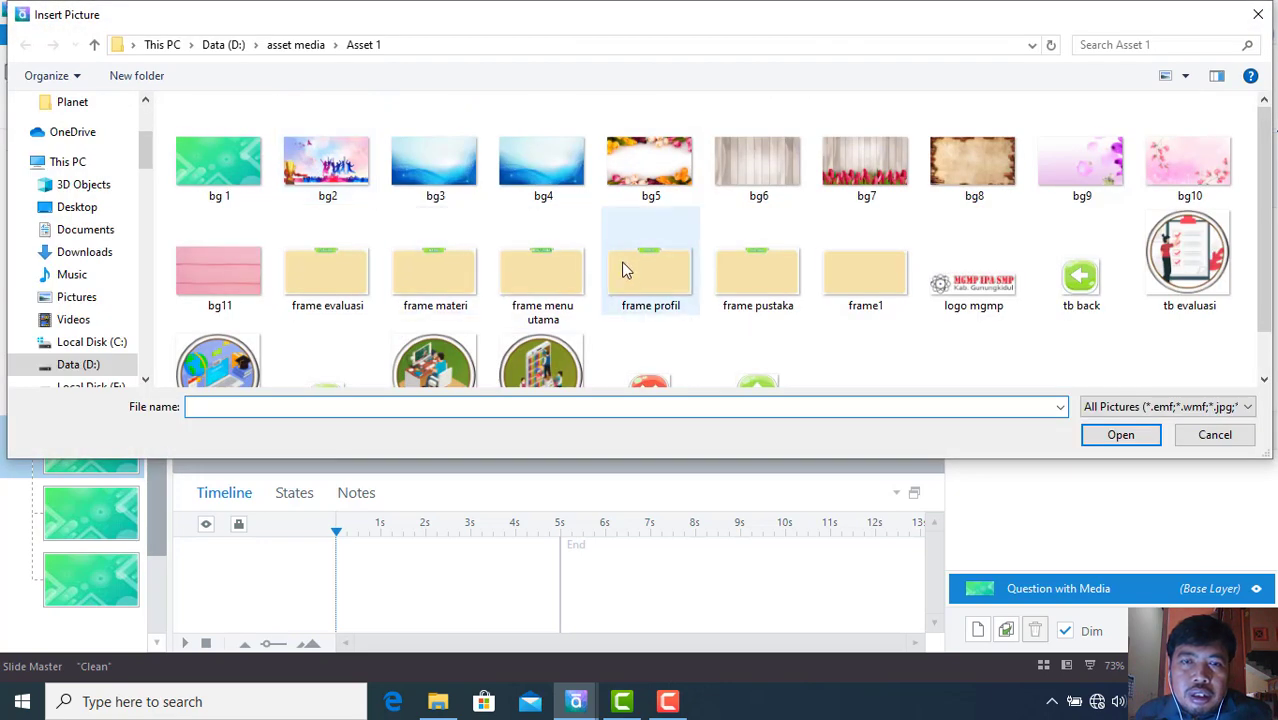
pyautogui.click(366, 286)
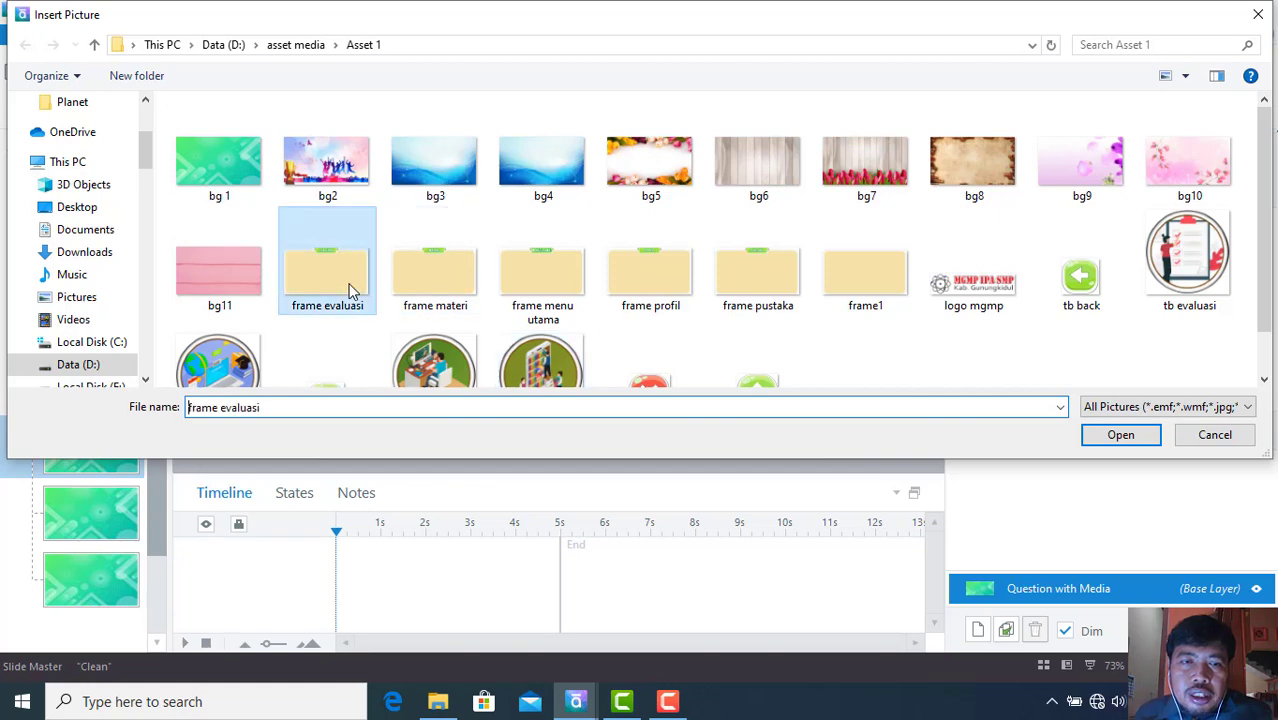
pyautogui.click(1104, 442)
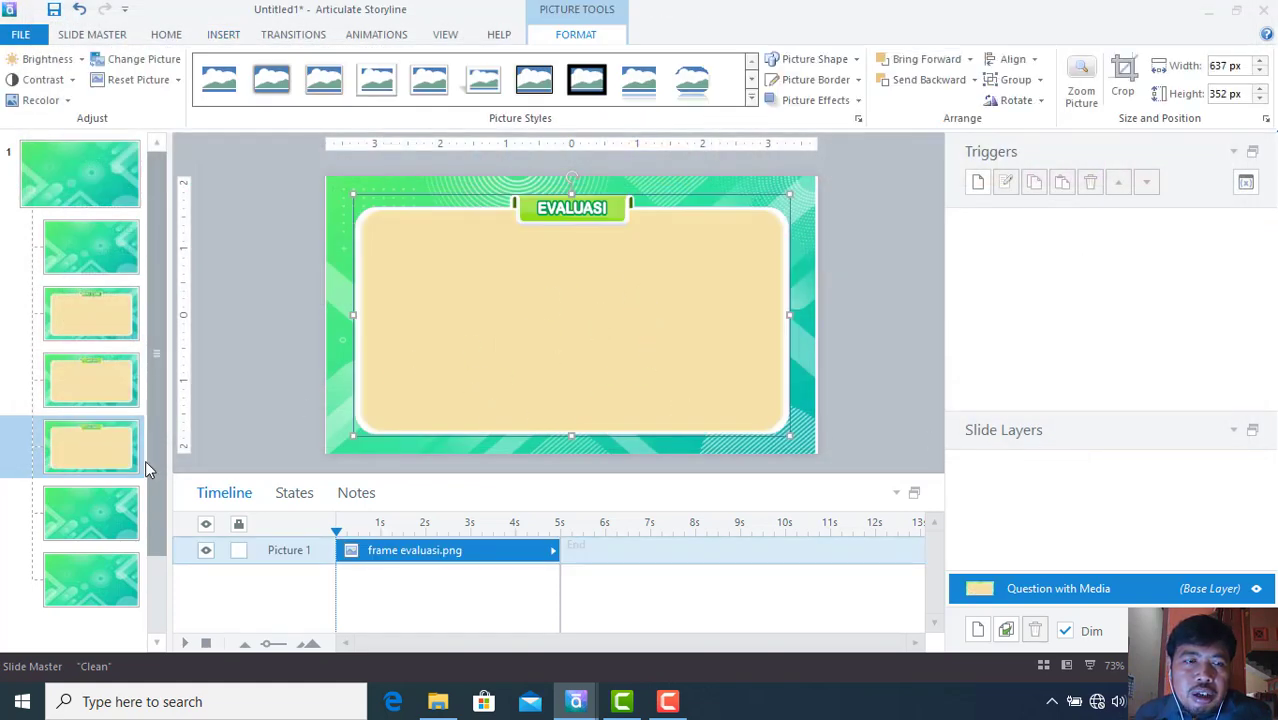
# - Insert the picture "frame pustaka" from the Asset 1 folder onto the pustaka layout
pyautogui.click(106, 510)
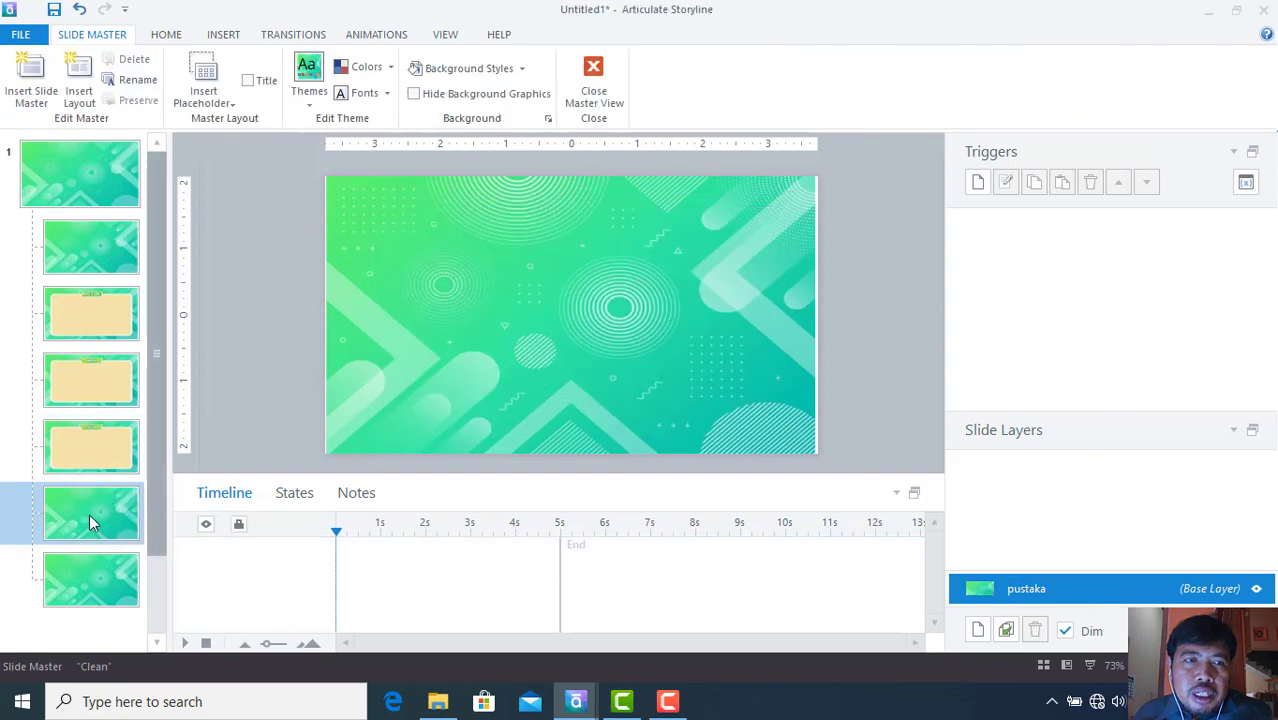
pyautogui.click(226, 35)
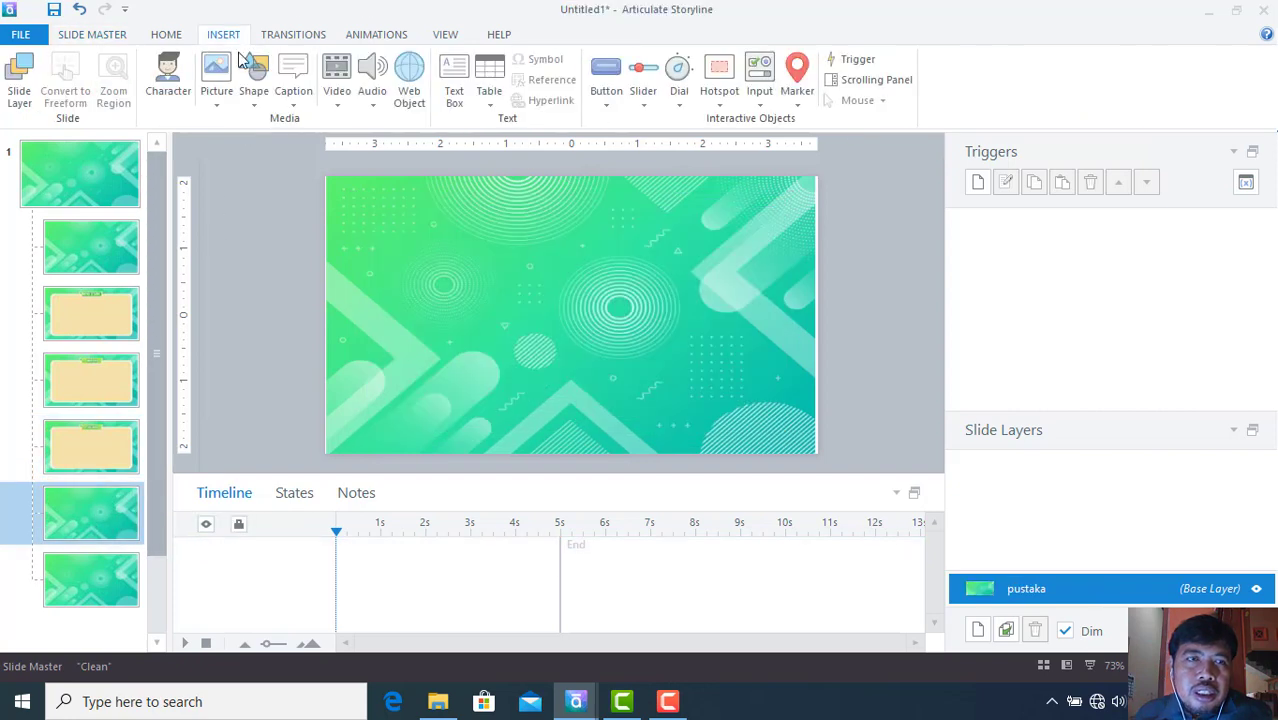
pyautogui.click(216, 80)
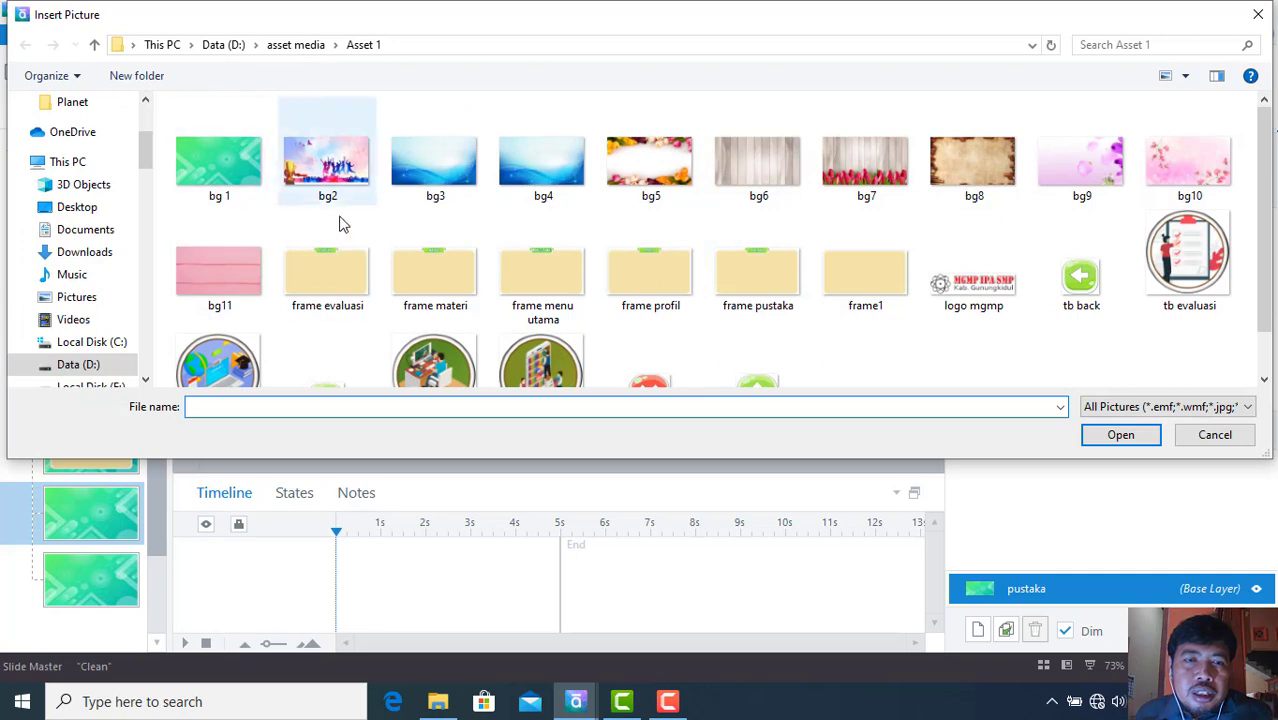
pyautogui.click(770, 300)
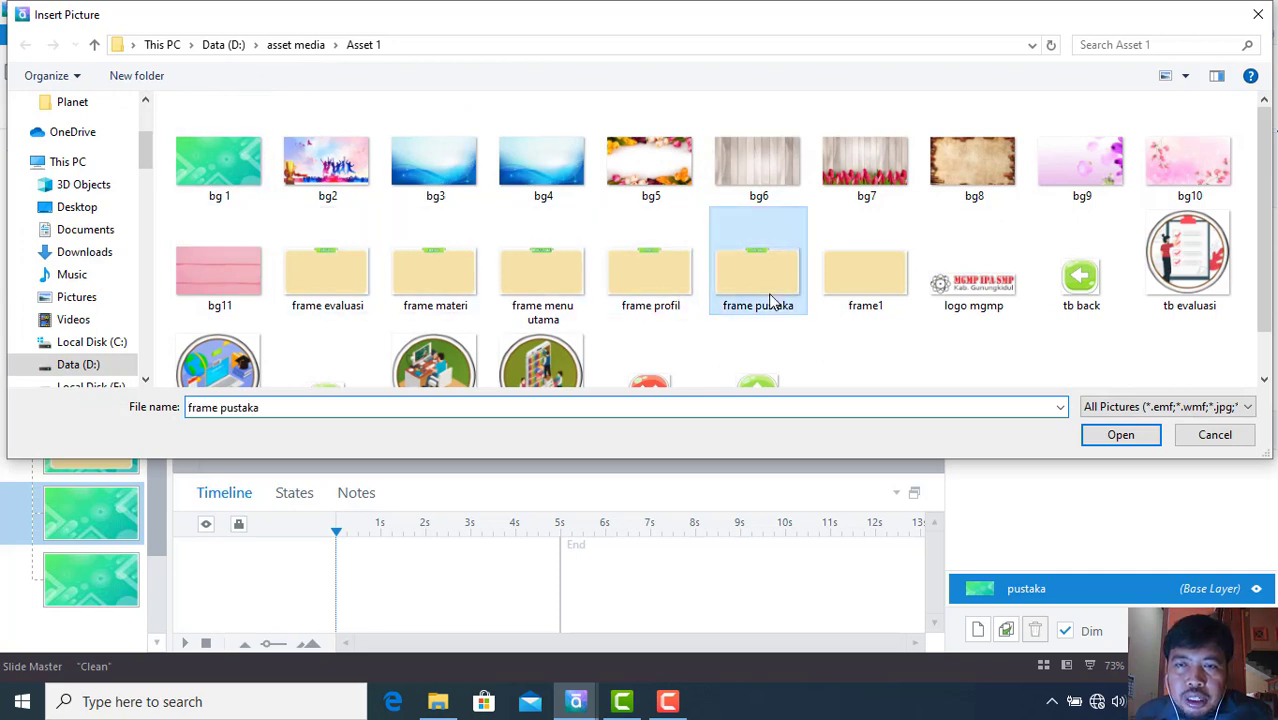
pyautogui.click(1130, 440)
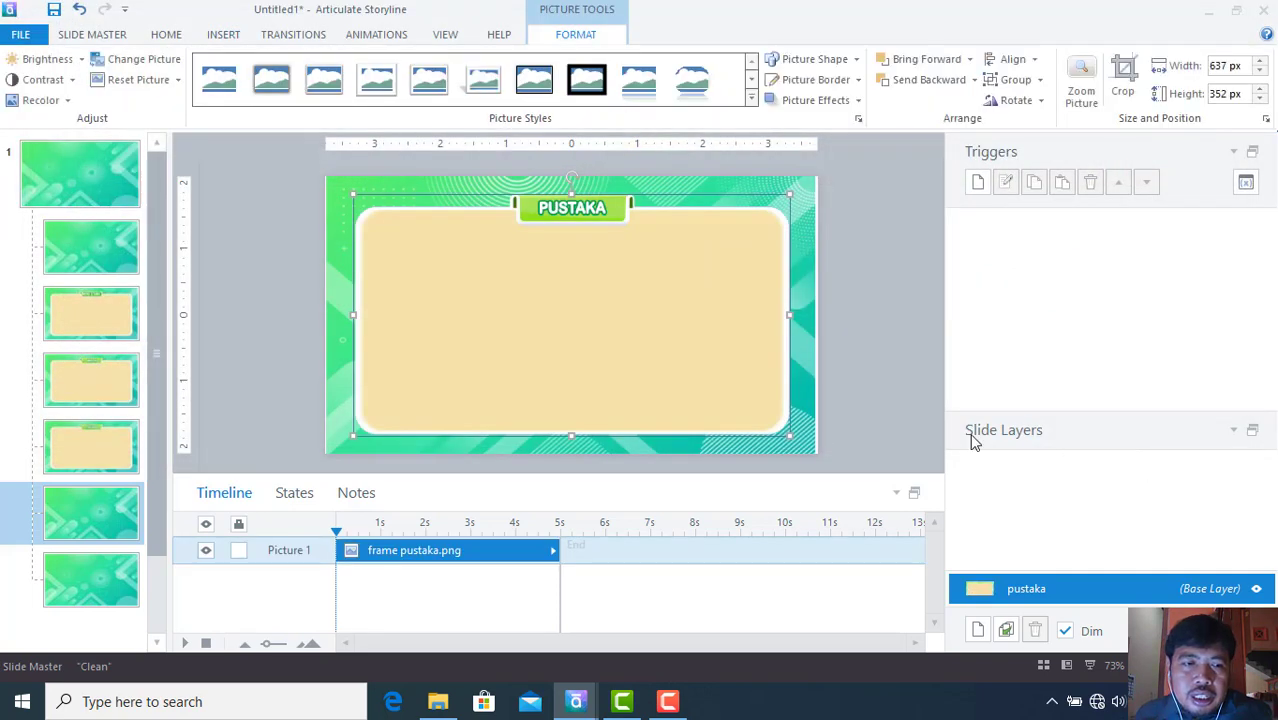
# - Insert the picture "frame profil" from the Asset 1 folder onto the profil layout
pyautogui.click(105, 590)
pyautogui.scroll(-2, 88, 583)
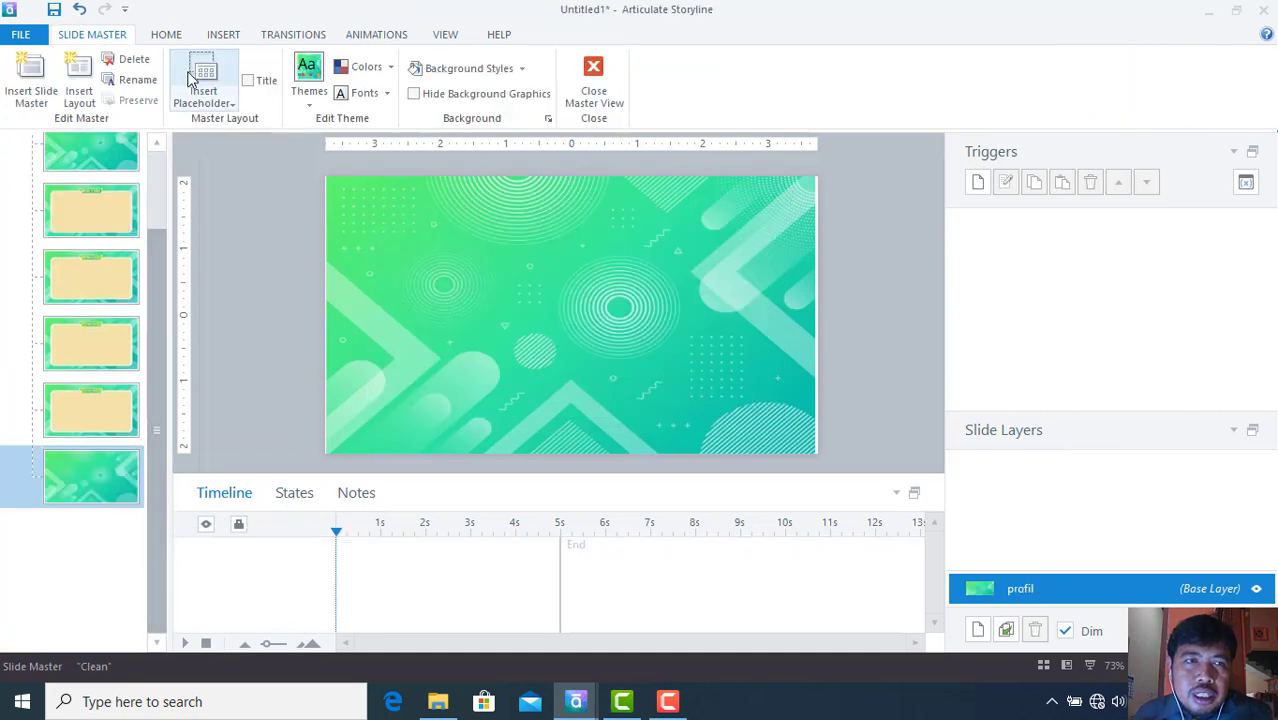
pyautogui.click(214, 38)
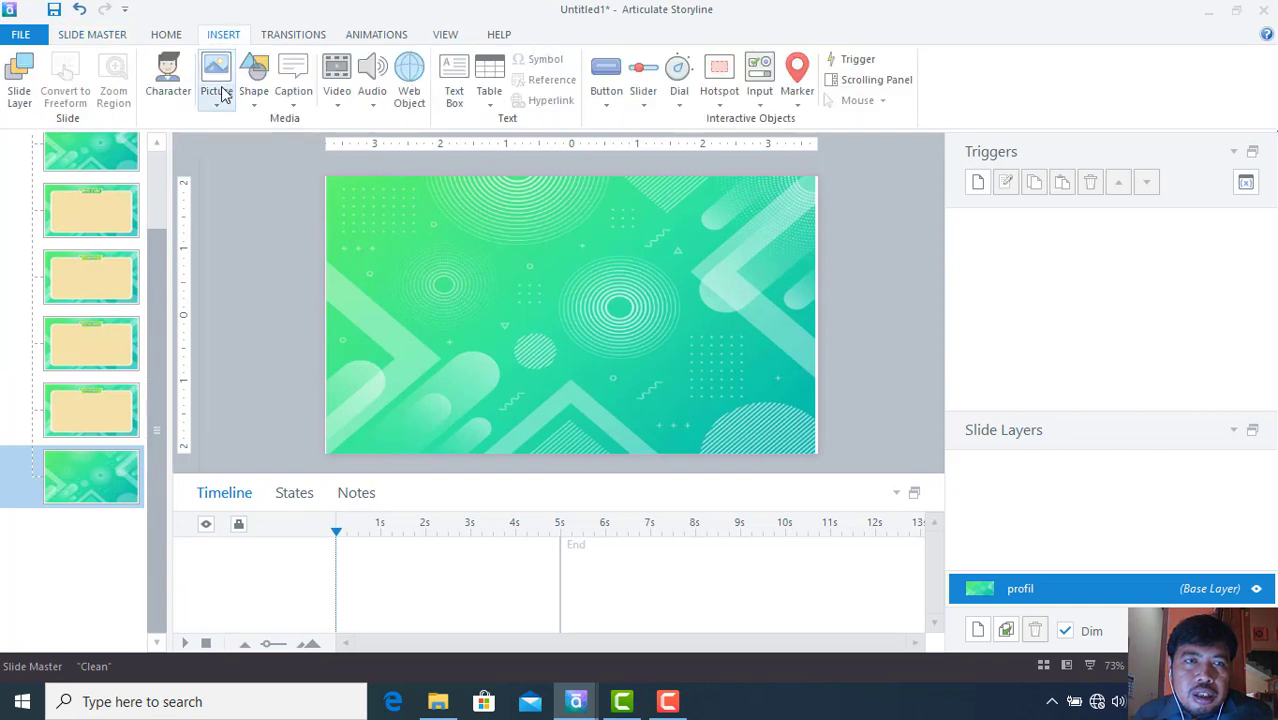
pyautogui.click(228, 79)
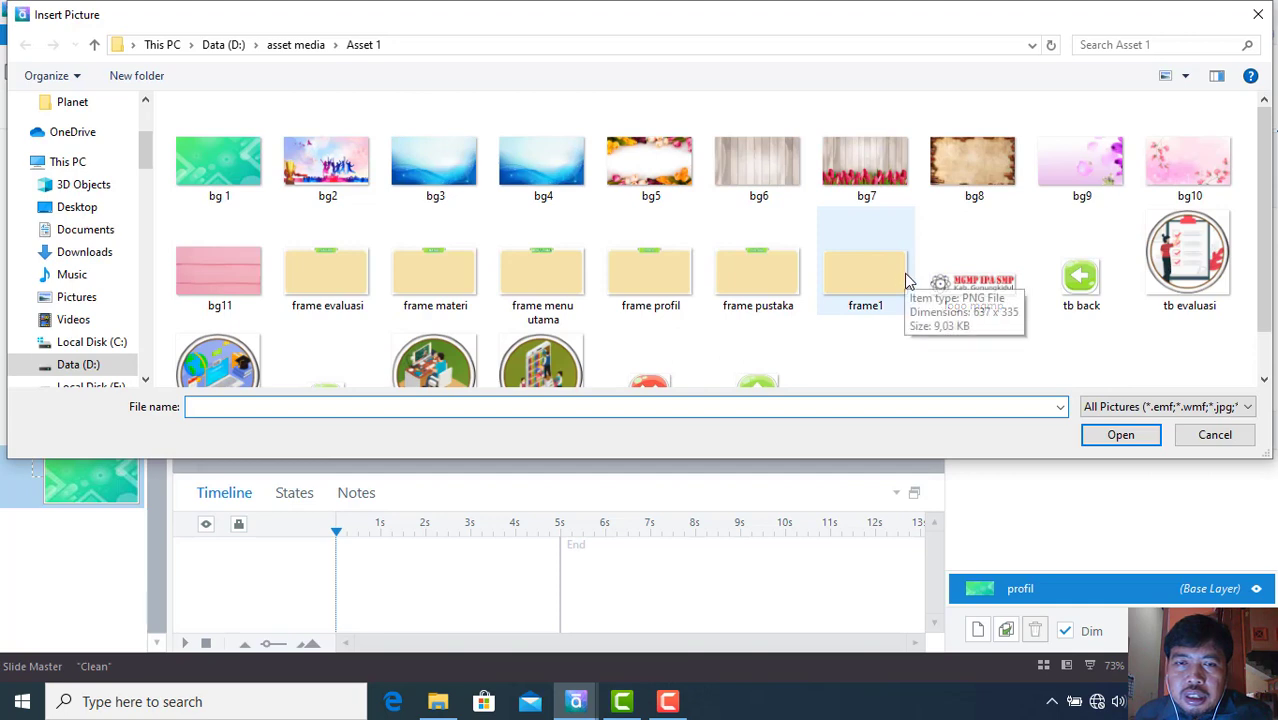
pyautogui.scroll(-1, 882, 273)
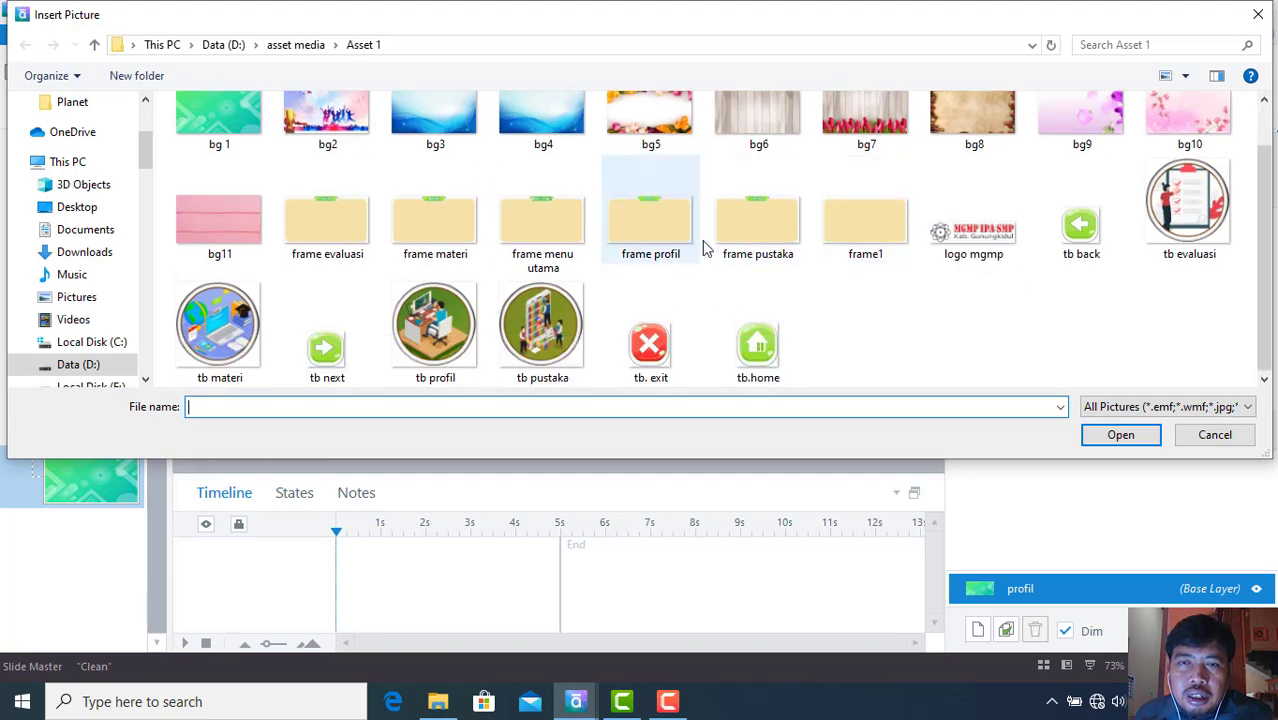
pyautogui.click(659, 240)
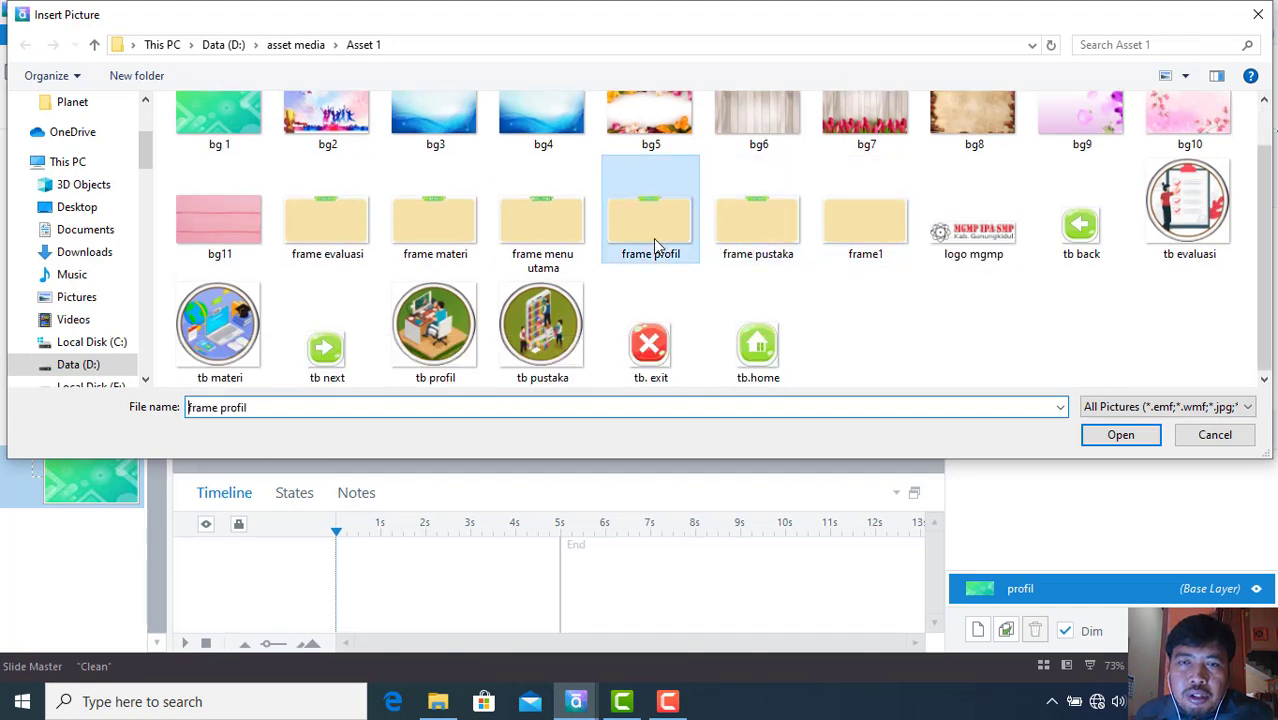
pyautogui.click(1094, 438)
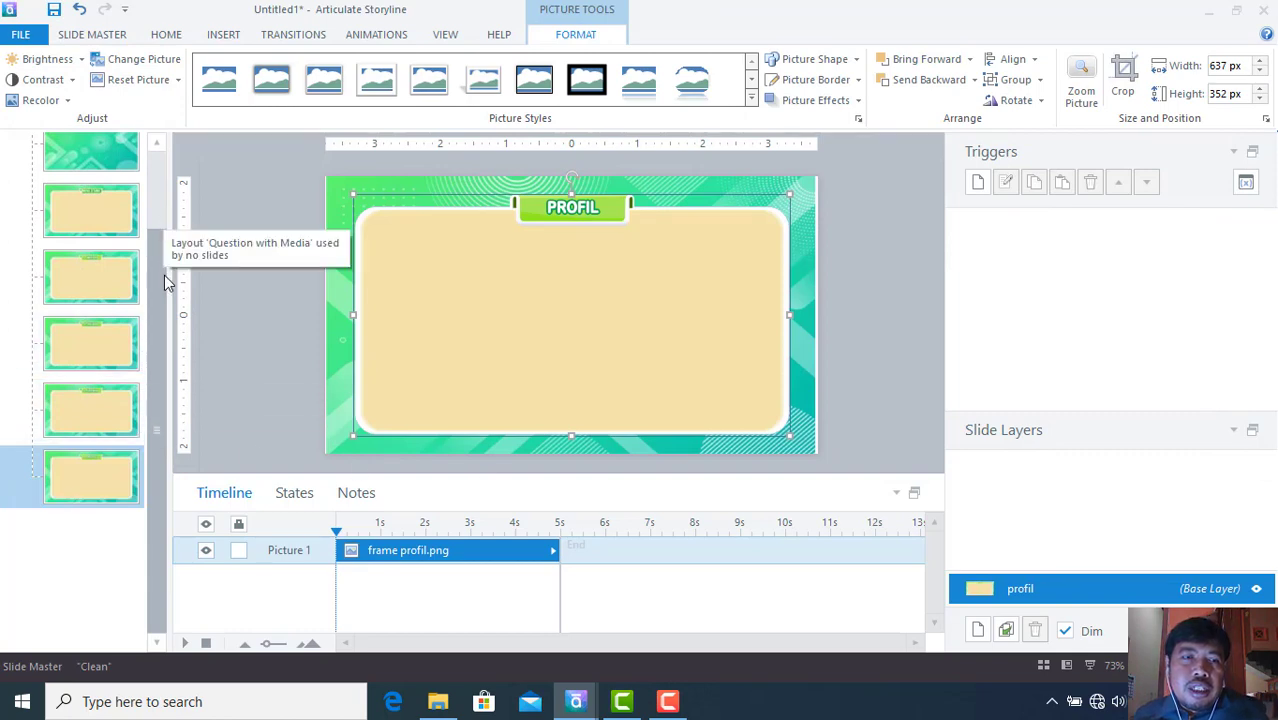
pyautogui.moveTo(158, 376); pyautogui.dragTo(167, 350)
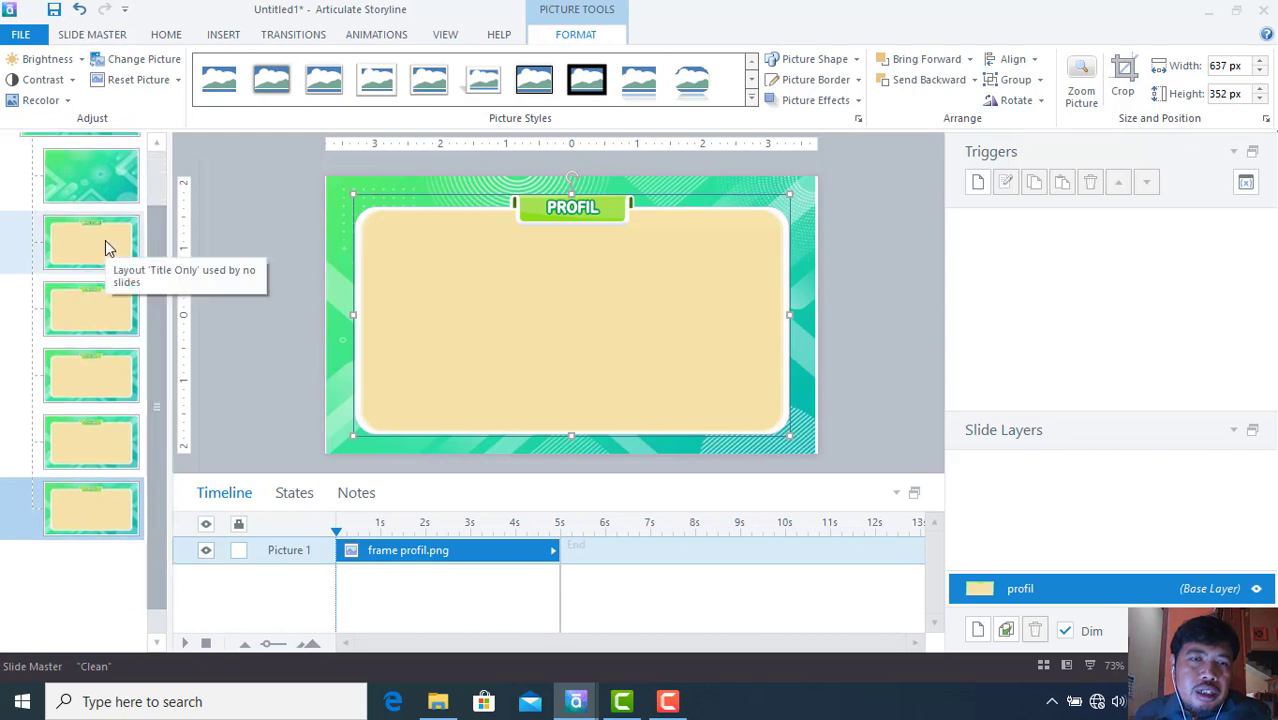
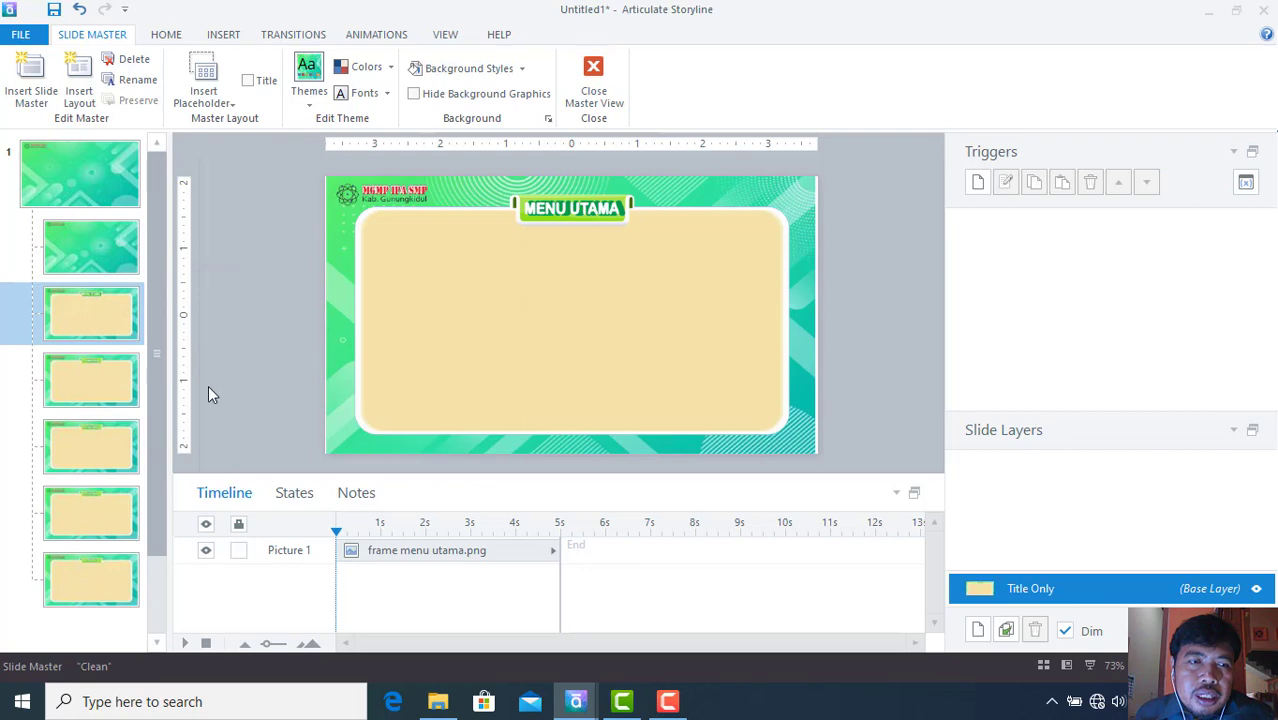
# - Insert the home button picture "tb.home" from the Asset 1 folder onto the Title Only layout
pyautogui.click(71, 191)
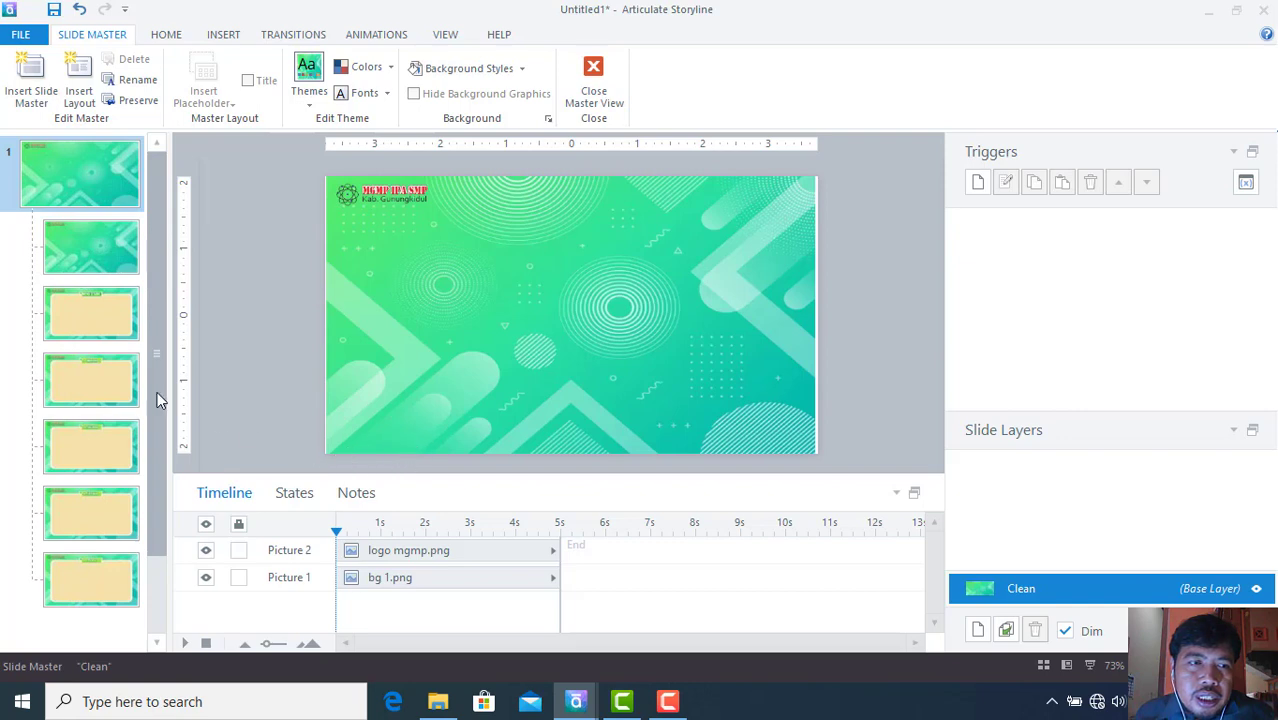
pyautogui.click(87, 318)
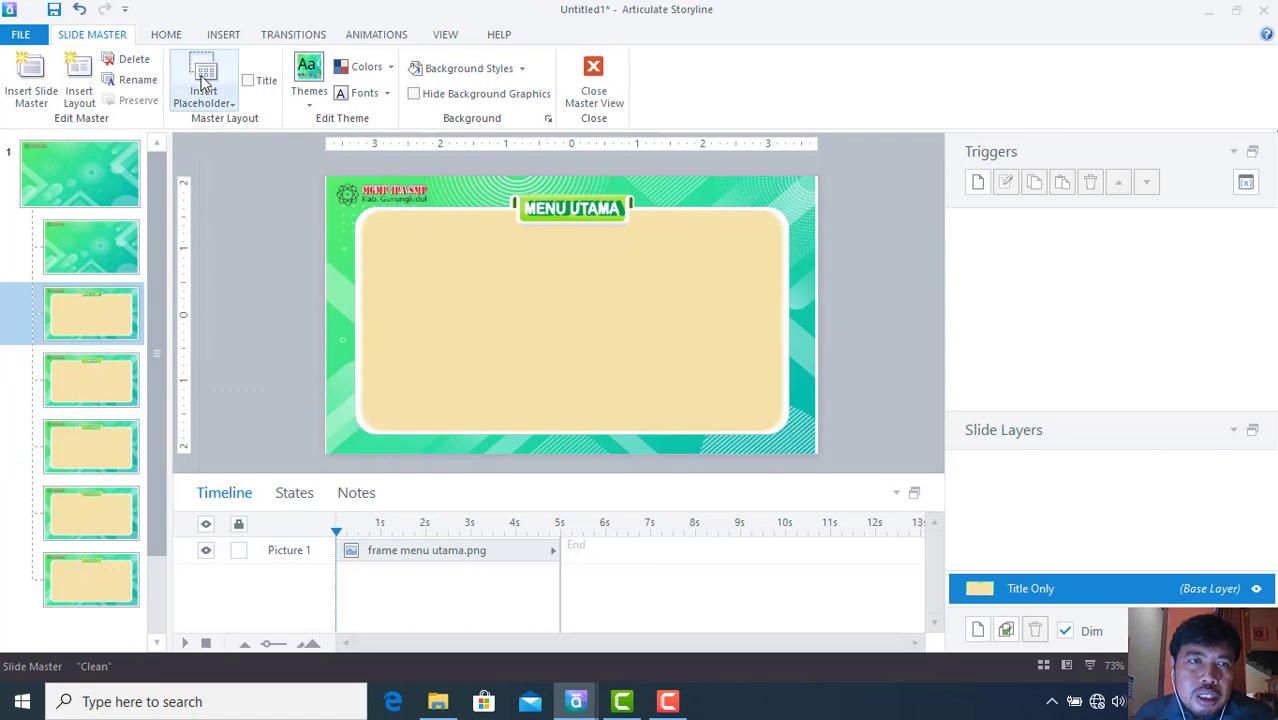
pyautogui.click(223, 34)
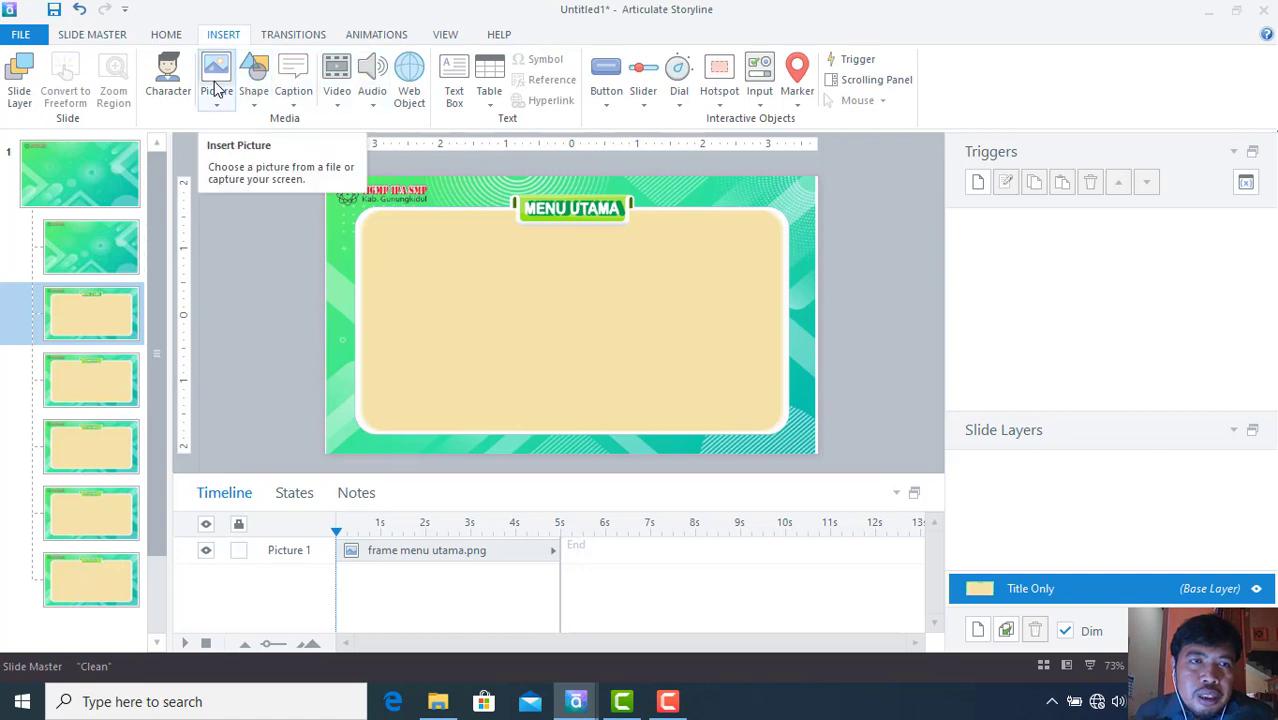
pyautogui.click(217, 89)
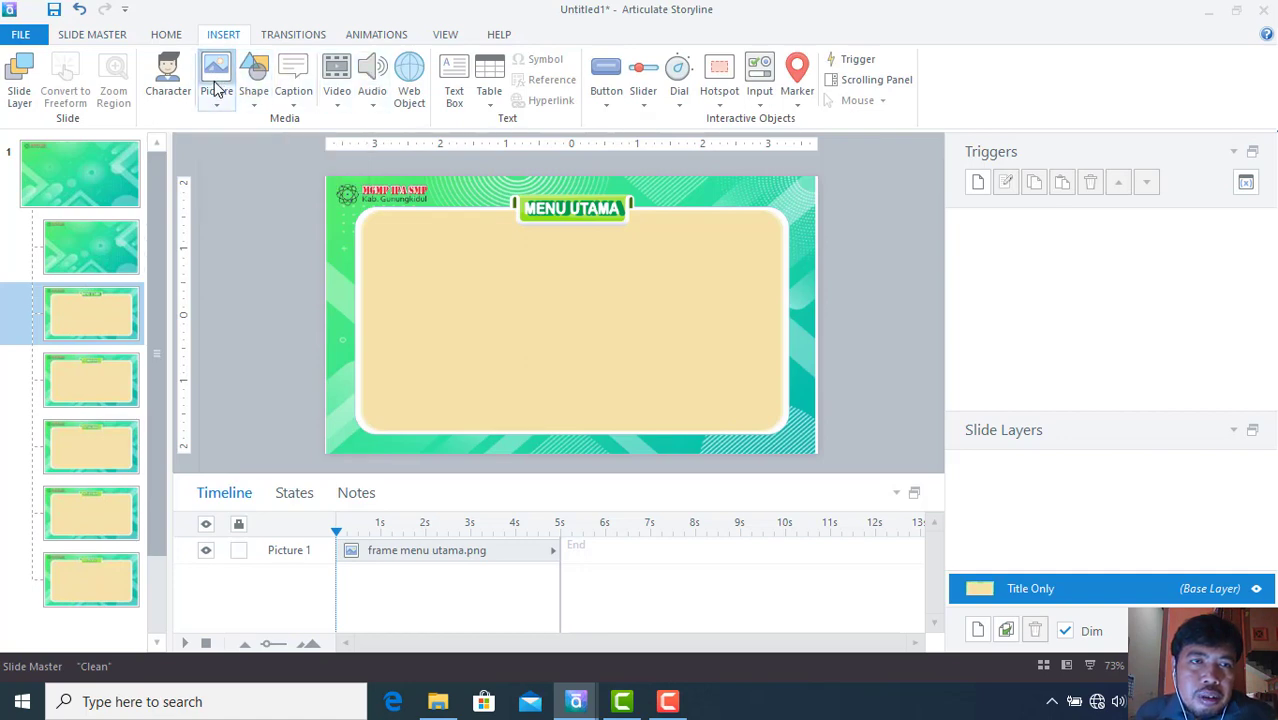
pyautogui.scroll(-1, 540, 240)
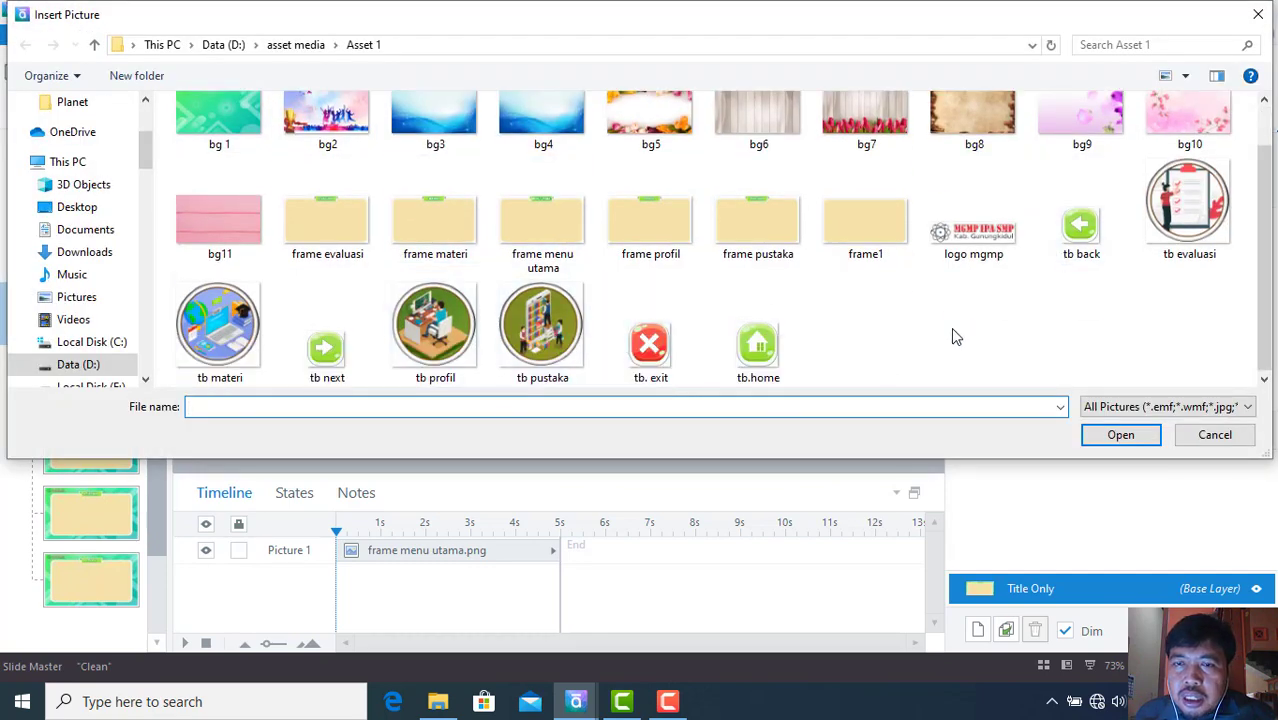
pyautogui.click(778, 366)
pyautogui.click(1098, 438)
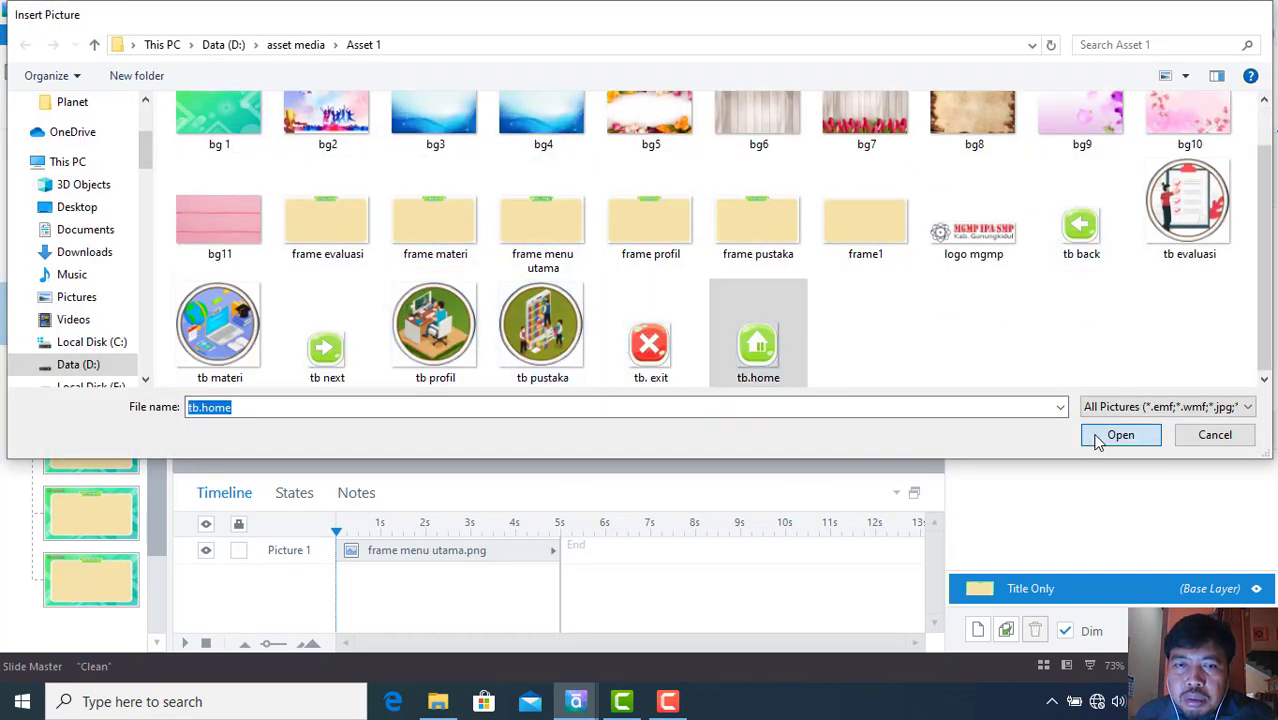
# - Move the home button picture into the lower-left corner of the Title Only layout and nudge it into place beside the frame
pyautogui.moveTo(566, 319); pyautogui.dragTo(339, 431)
pyautogui.press('Right')
pyautogui.press('Up')
pyautogui.press('Up')
pyautogui.press('Right')
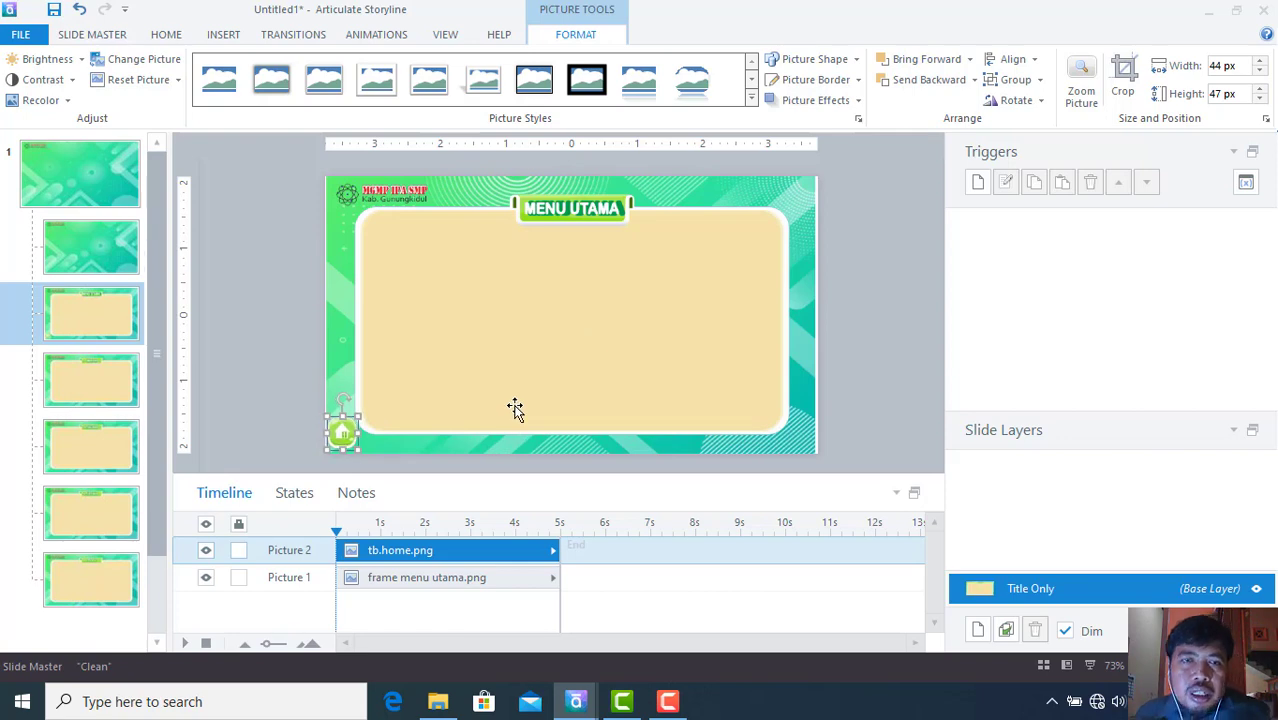
# - Insert the exit button picture "tb. exit" from the Asset 1 folder and move it into the lower-right corner of the Title Only layout
pyautogui.click(216, 36)
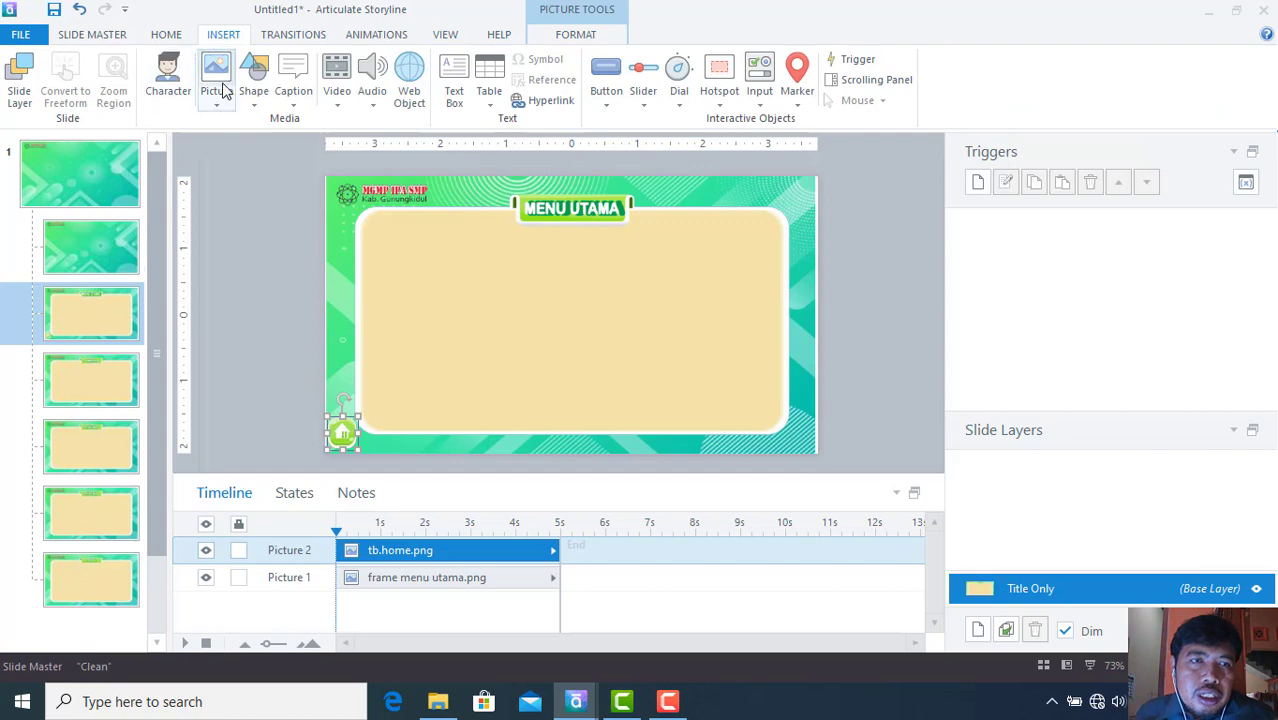
pyautogui.click(220, 82)
pyautogui.scroll(-1, 660, 350)
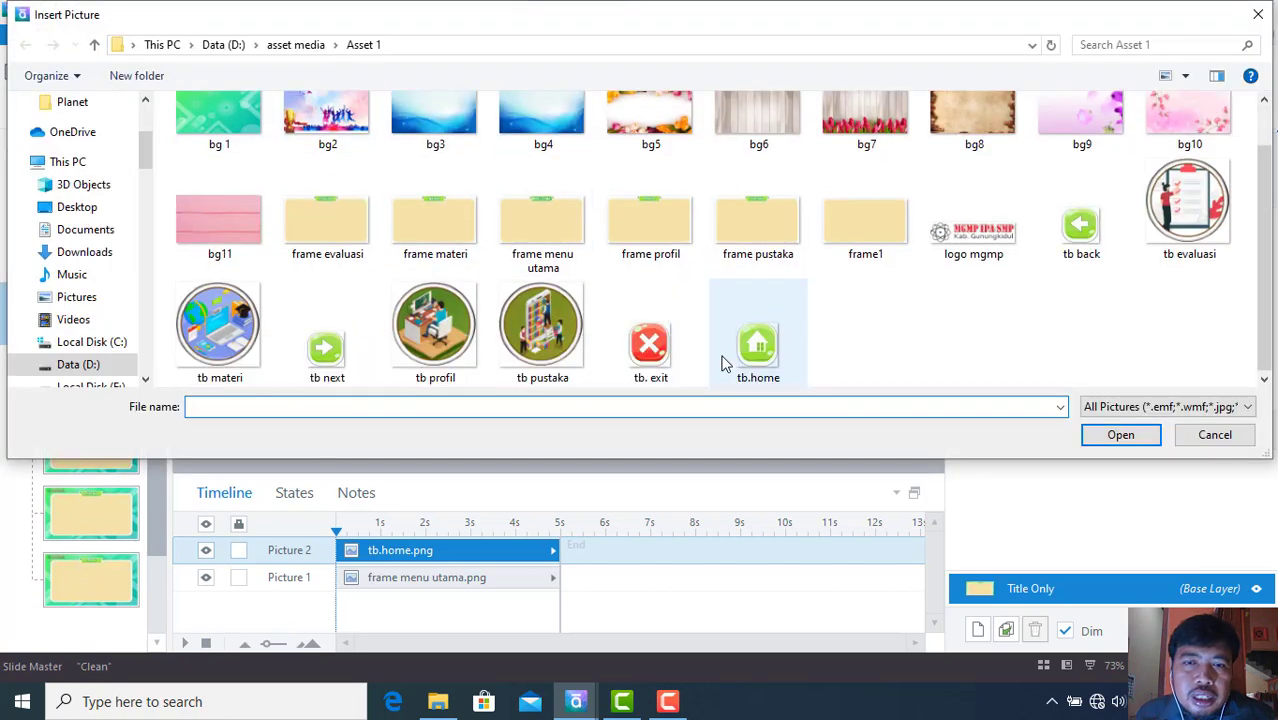
pyautogui.click(652, 350)
pyautogui.doubleClick(652, 350)
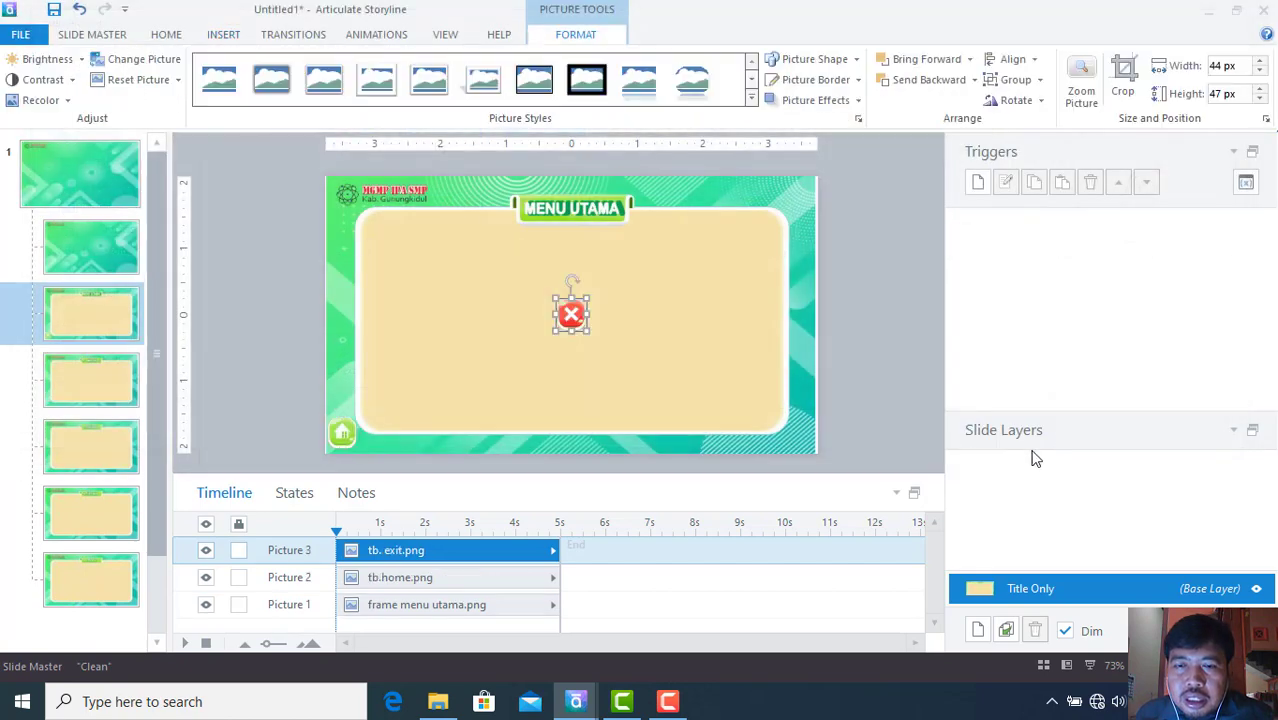
pyautogui.moveTo(571, 314); pyautogui.dragTo(800, 433)
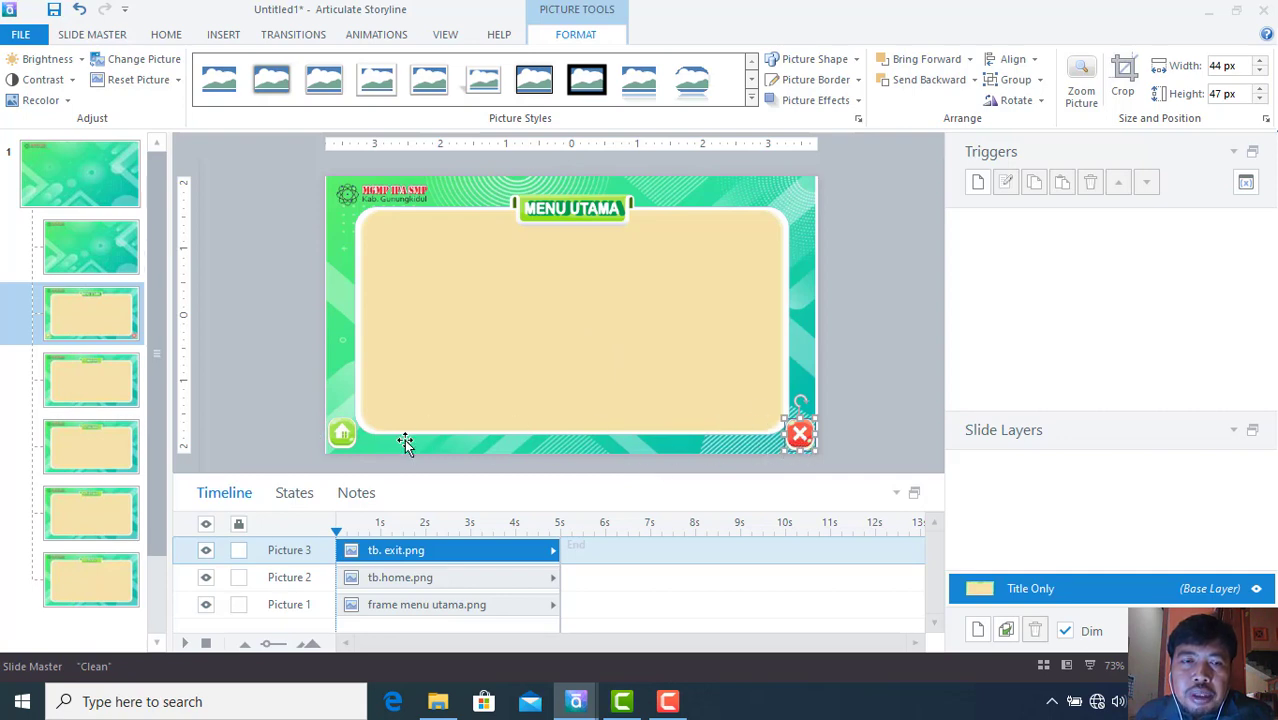
# - Align the home and exit button pictures on the Title Only layout to each other by their middles
pyautogui.keyDown('shift'); pyautogui.click(342, 434); pyautogui.keyUp('shift')
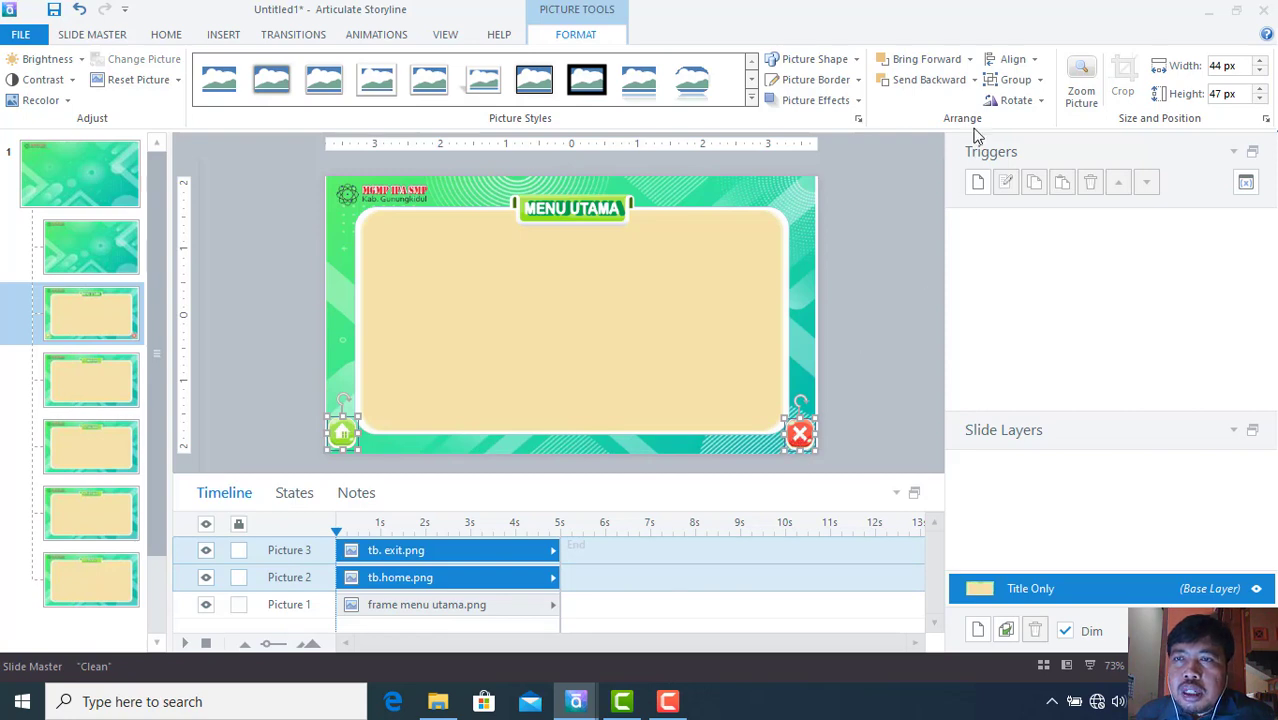
pyautogui.click(1010, 60)
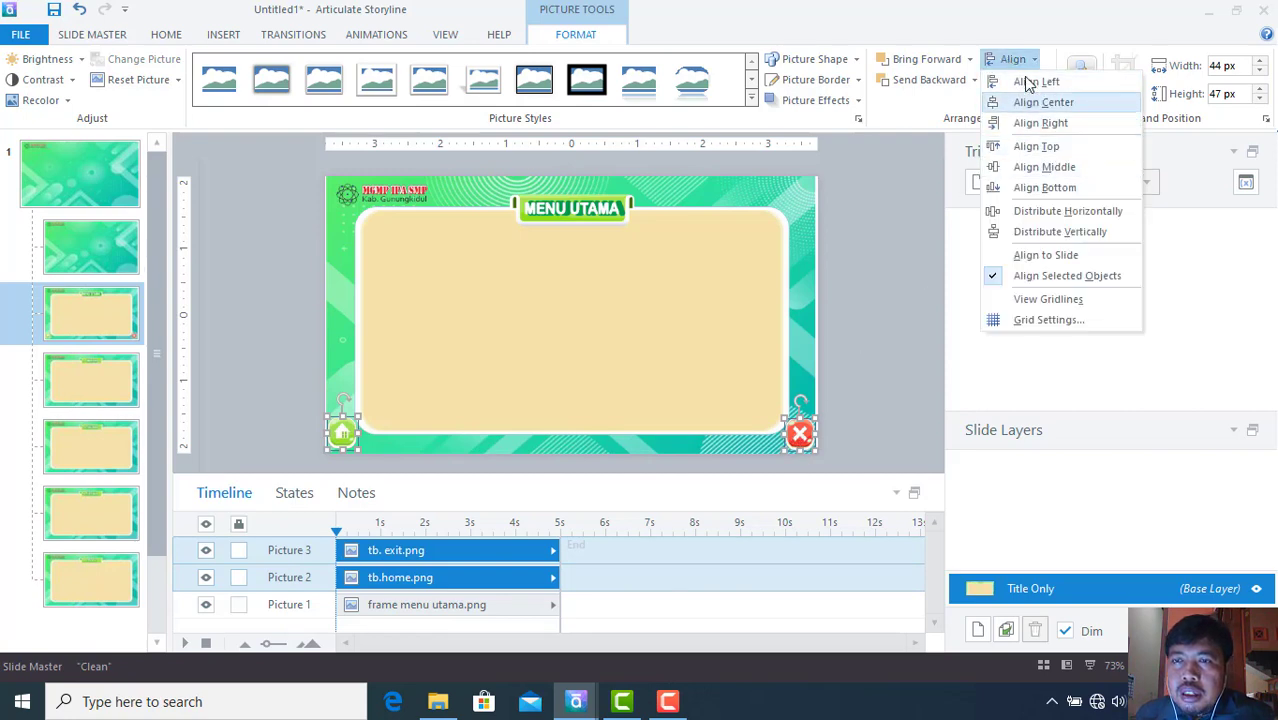
pyautogui.click(1027, 169)
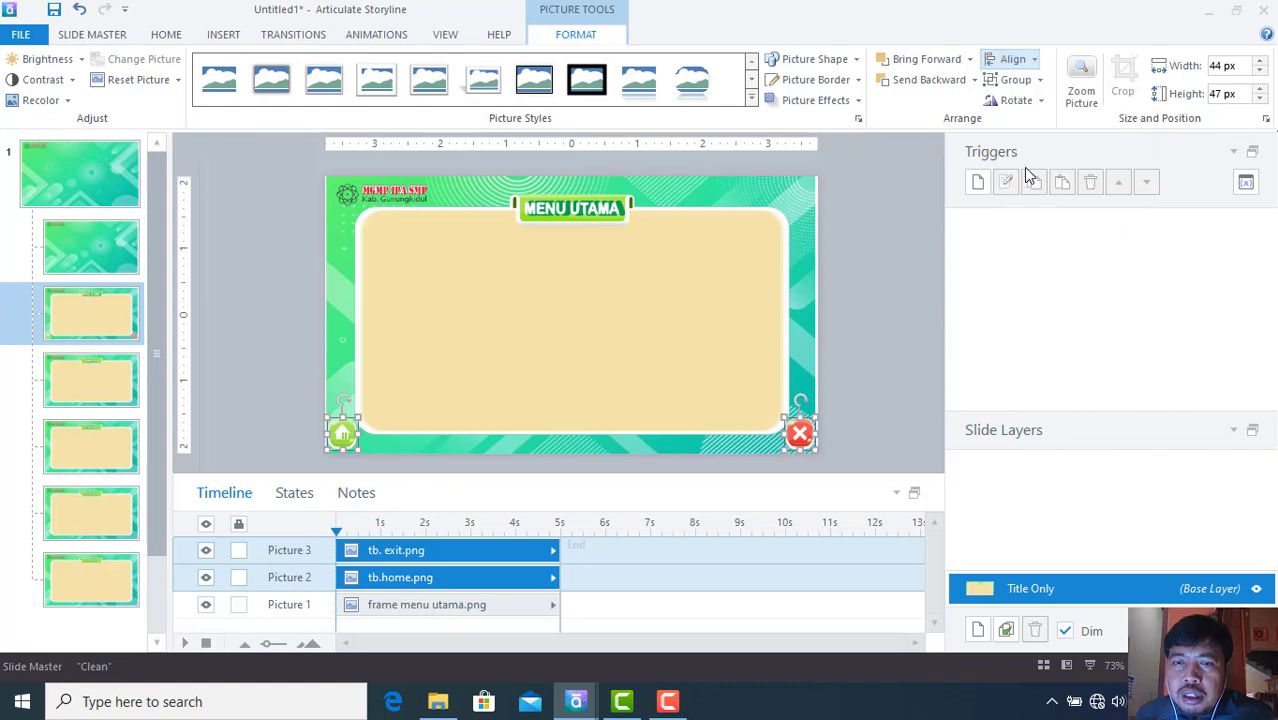
pyautogui.click(857, 393)
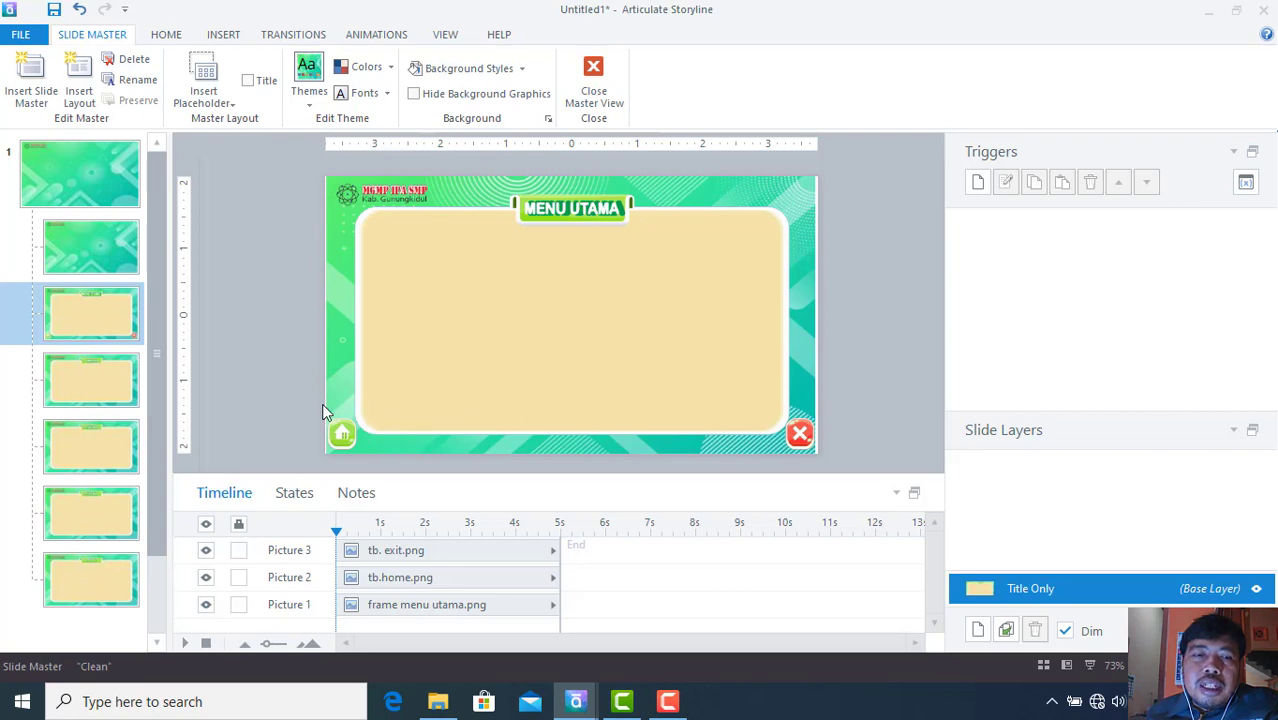
# - Add a trigger to the home button picture that jumps to scene 2 Menu Utama when the user clicks it
pyautogui.click(342, 438)
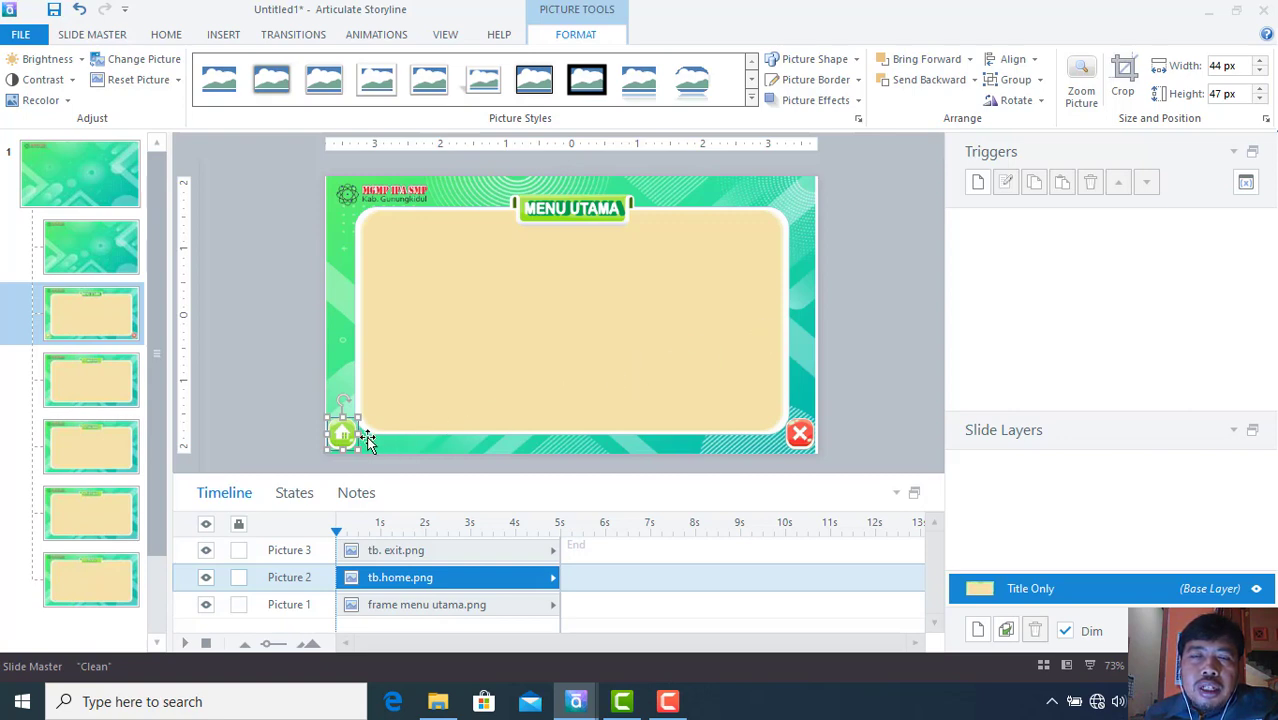
pyautogui.click(979, 186)
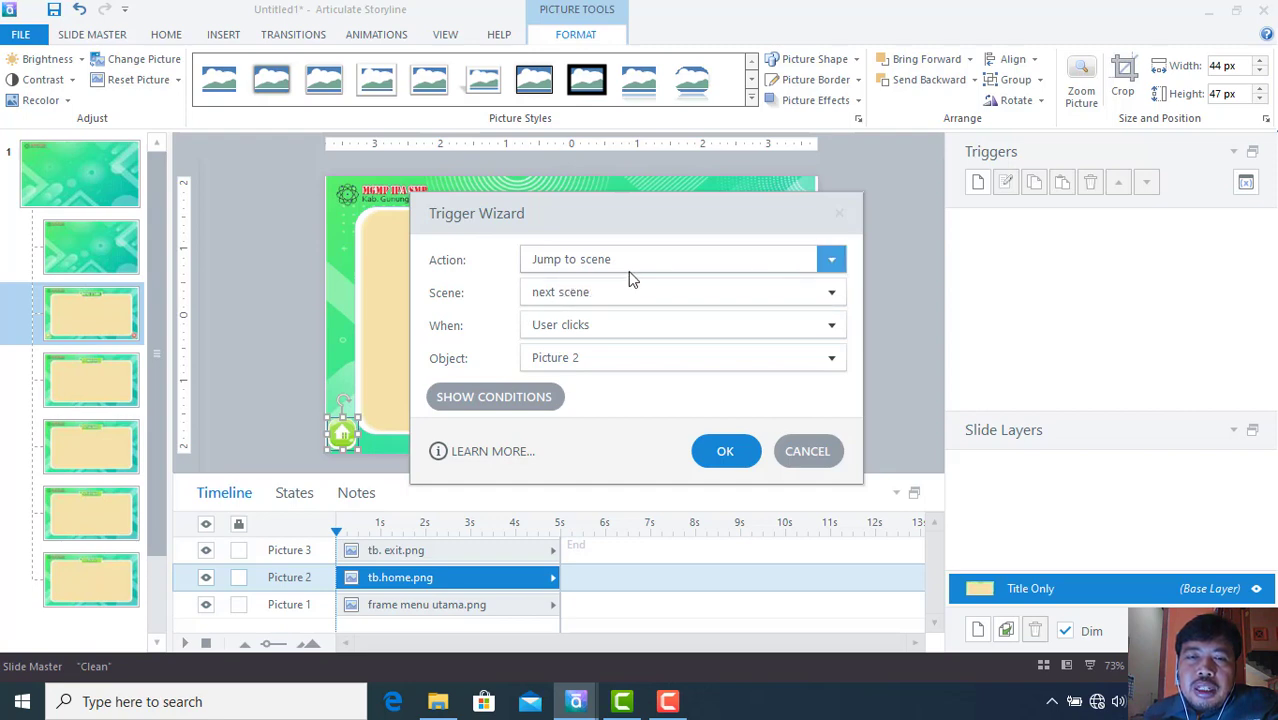
pyautogui.click(812, 260)
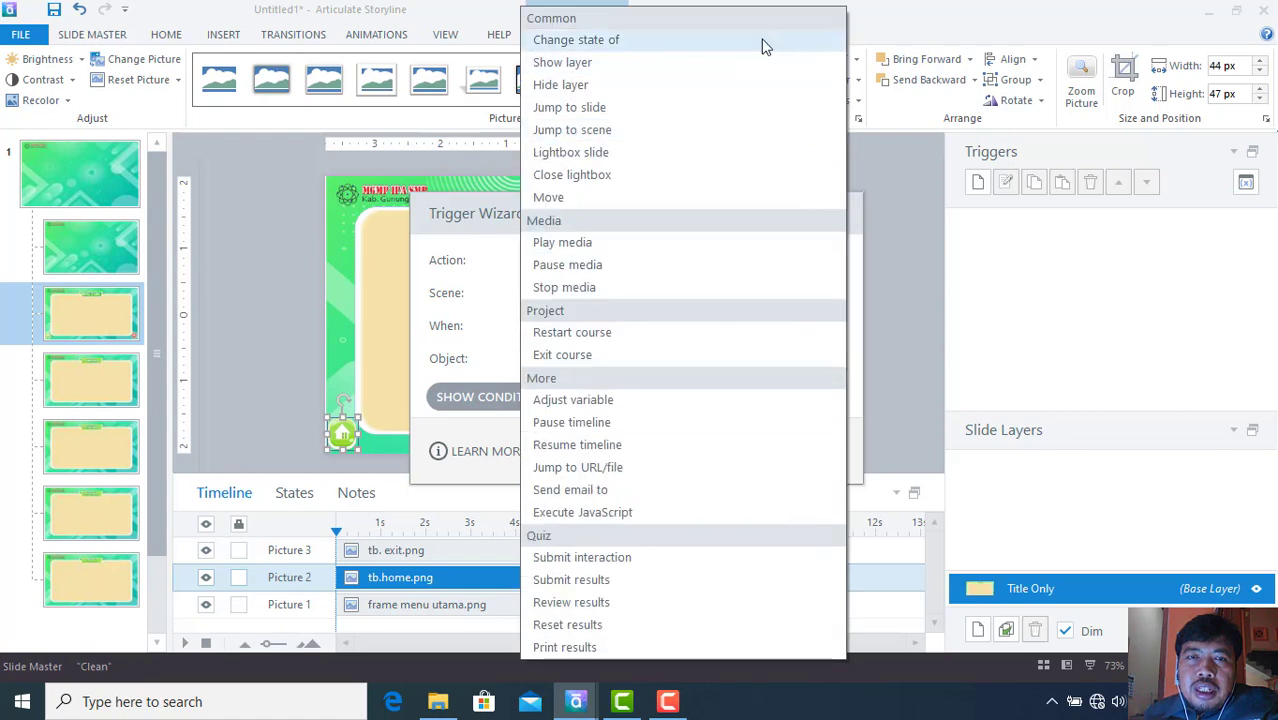
pyautogui.click(735, 136)
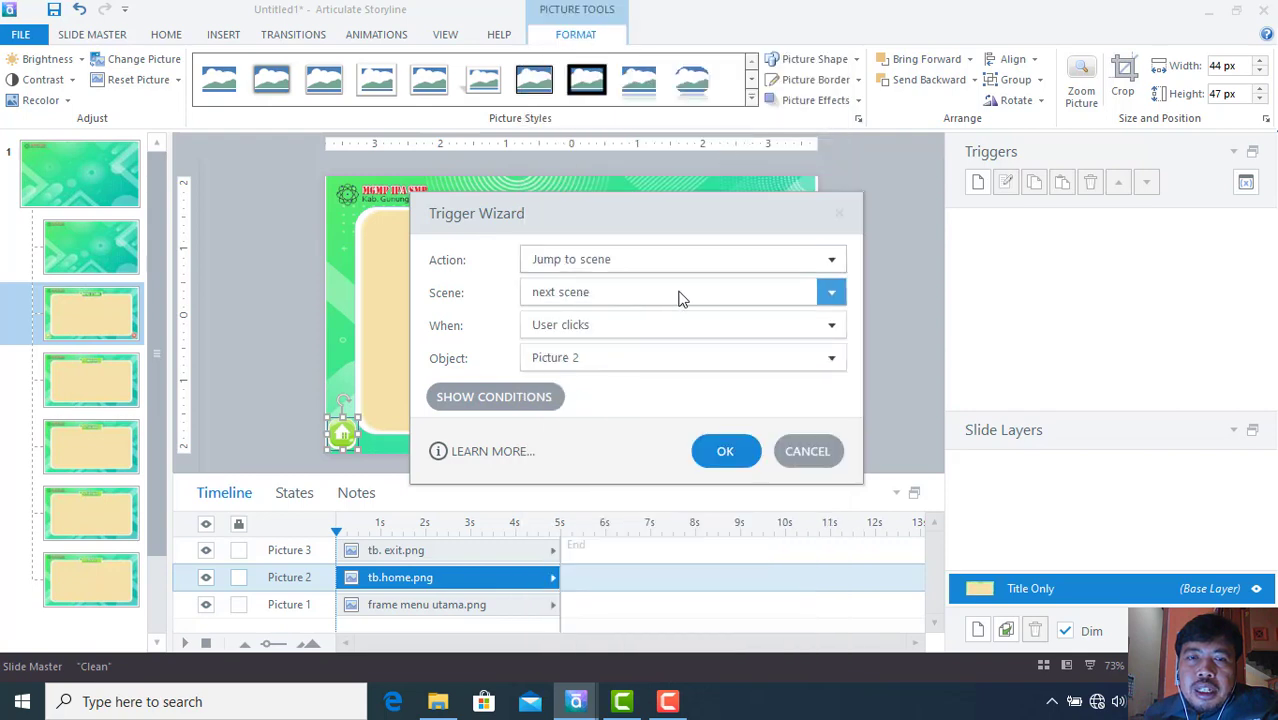
pyautogui.click(829, 292)
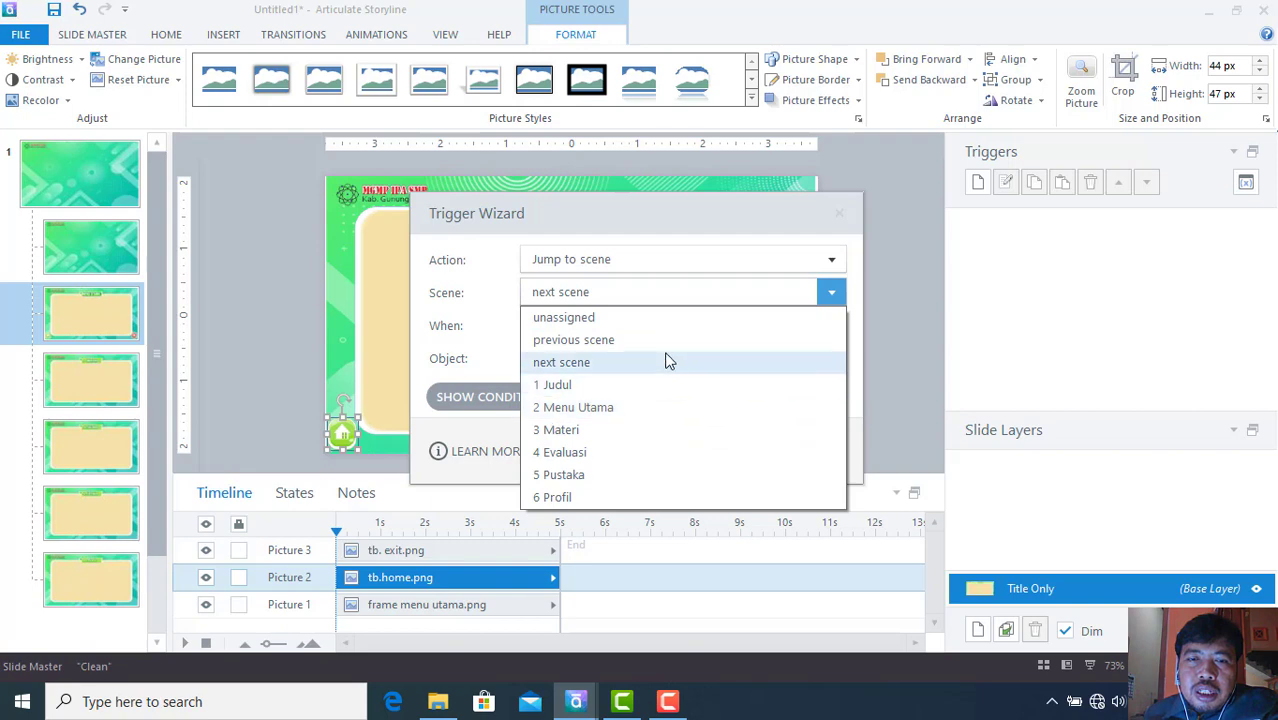
pyautogui.click(656, 408)
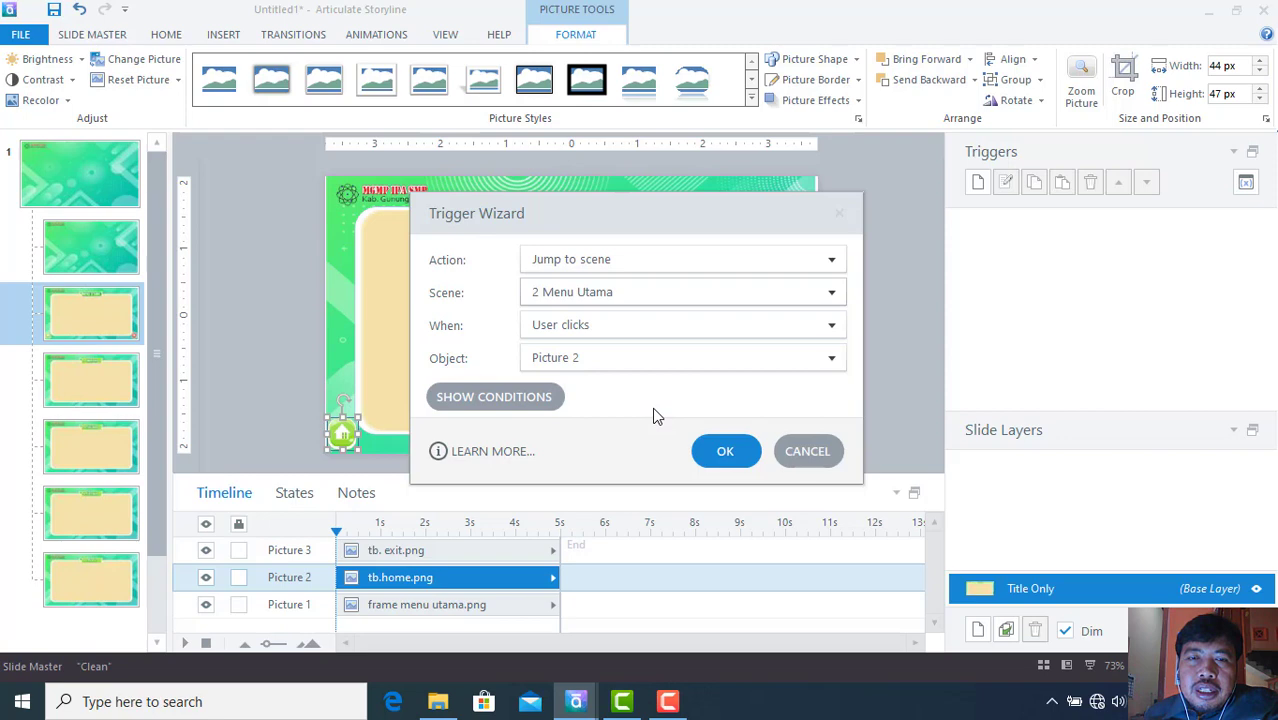
pyautogui.click(725, 451)
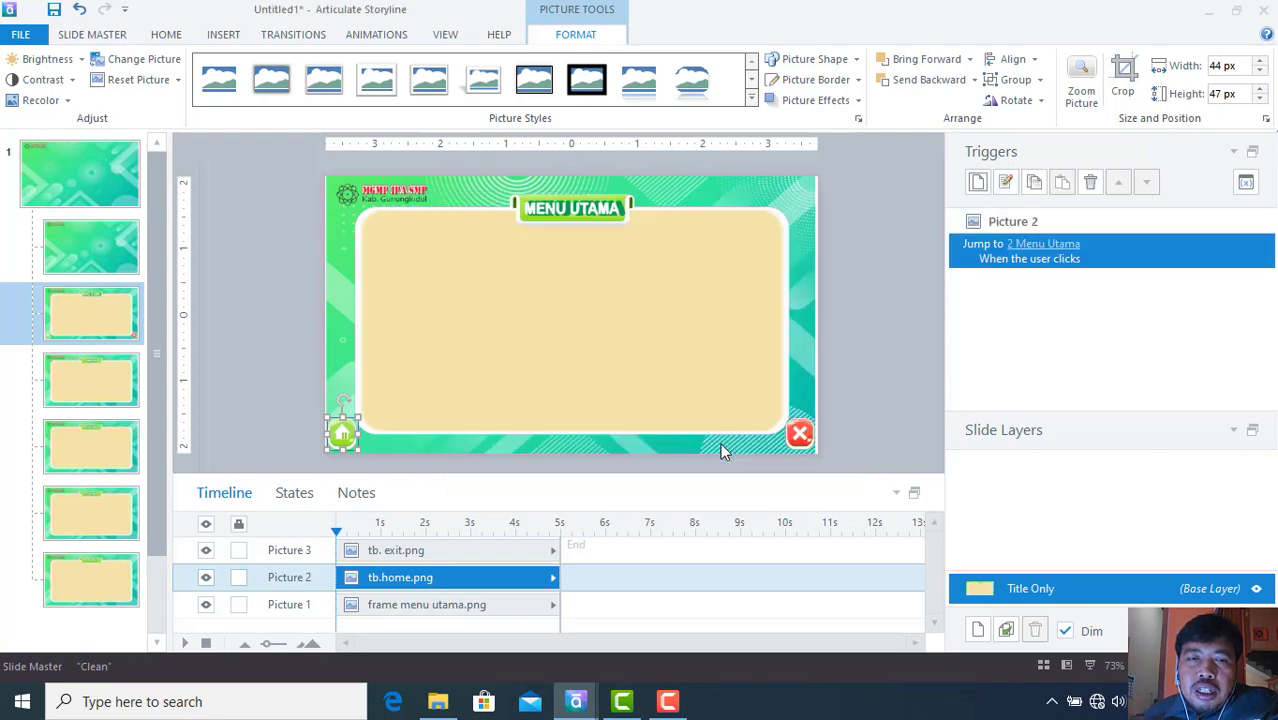
# - Add a trigger to the exit button picture that exits the course when the user clicks it
pyautogui.click(798, 440)
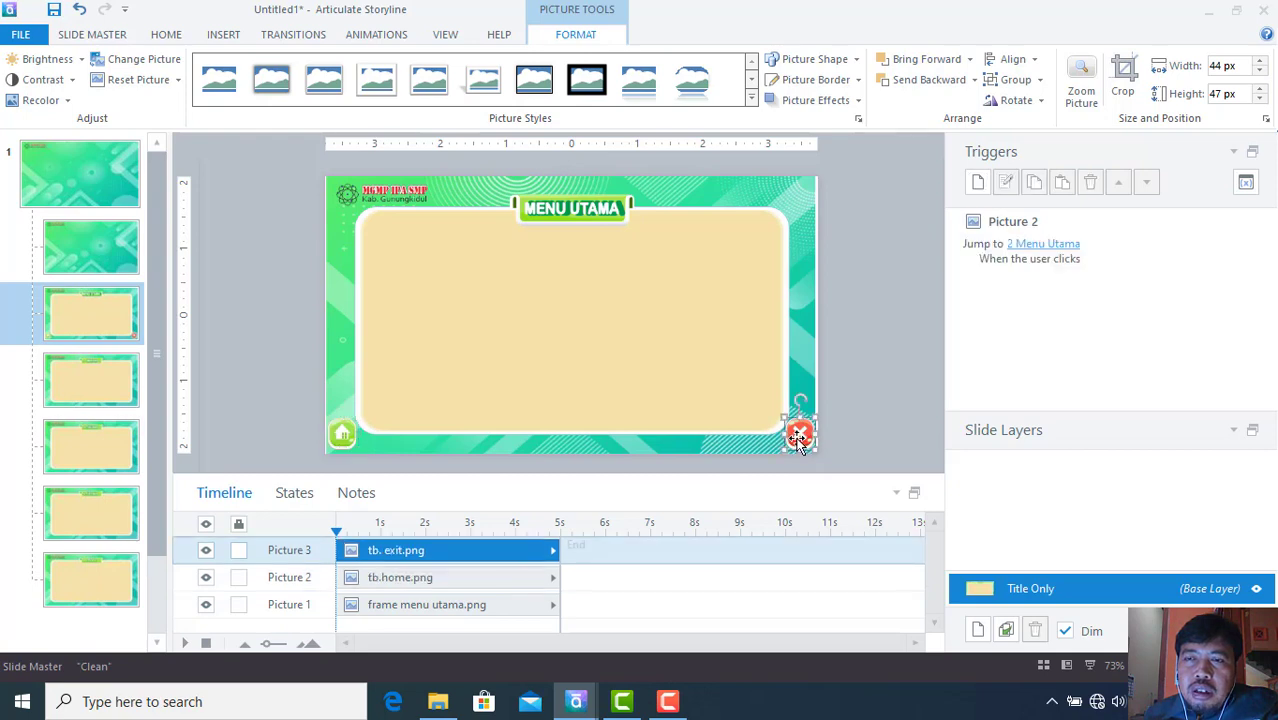
pyautogui.click(977, 185)
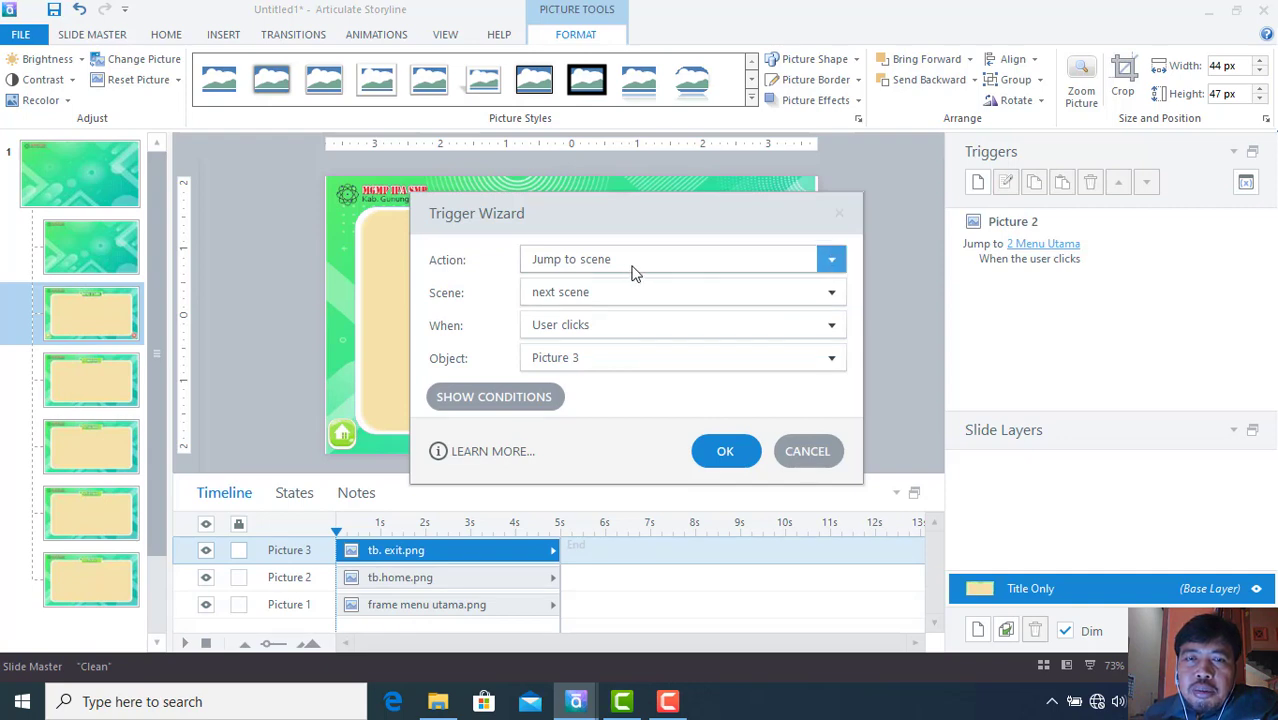
pyautogui.click(830, 260)
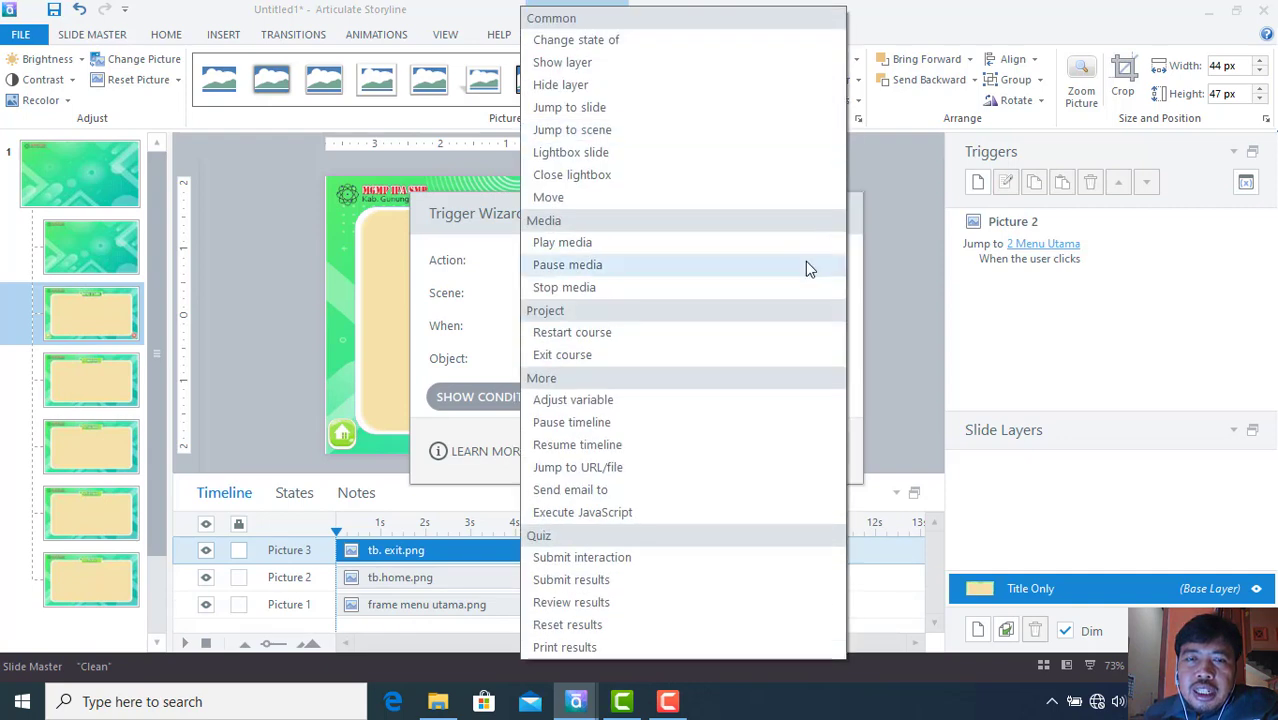
pyautogui.click(590, 366)
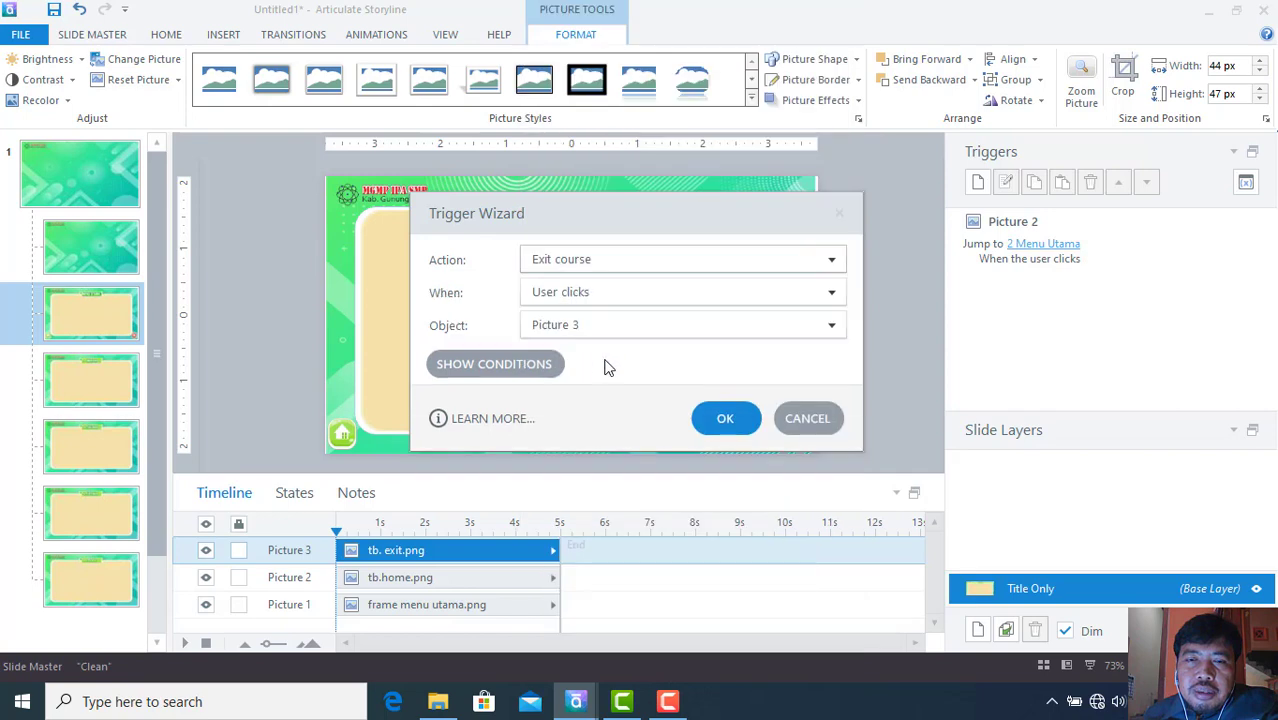
pyautogui.click(722, 420)
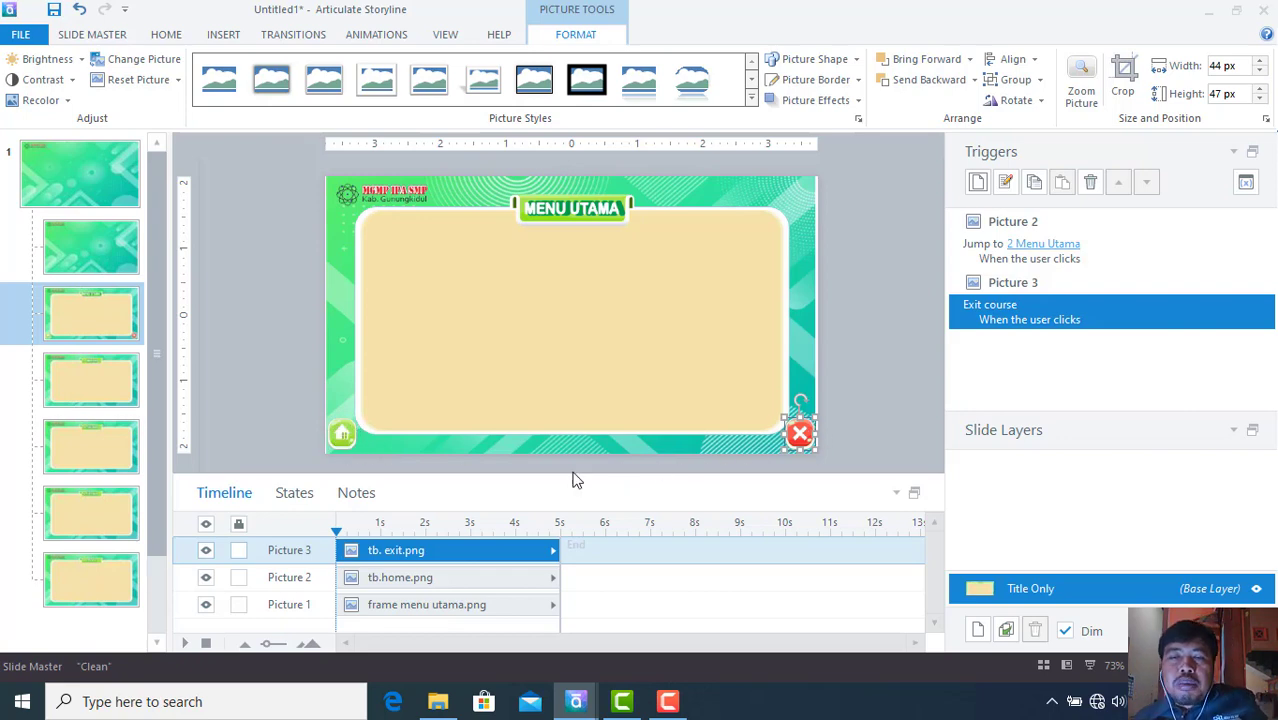
# - Copy the home and exit buttons with their triggers from the Title Only layout onto the Question layout with the MATERI frame
pyautogui.click(340, 435)
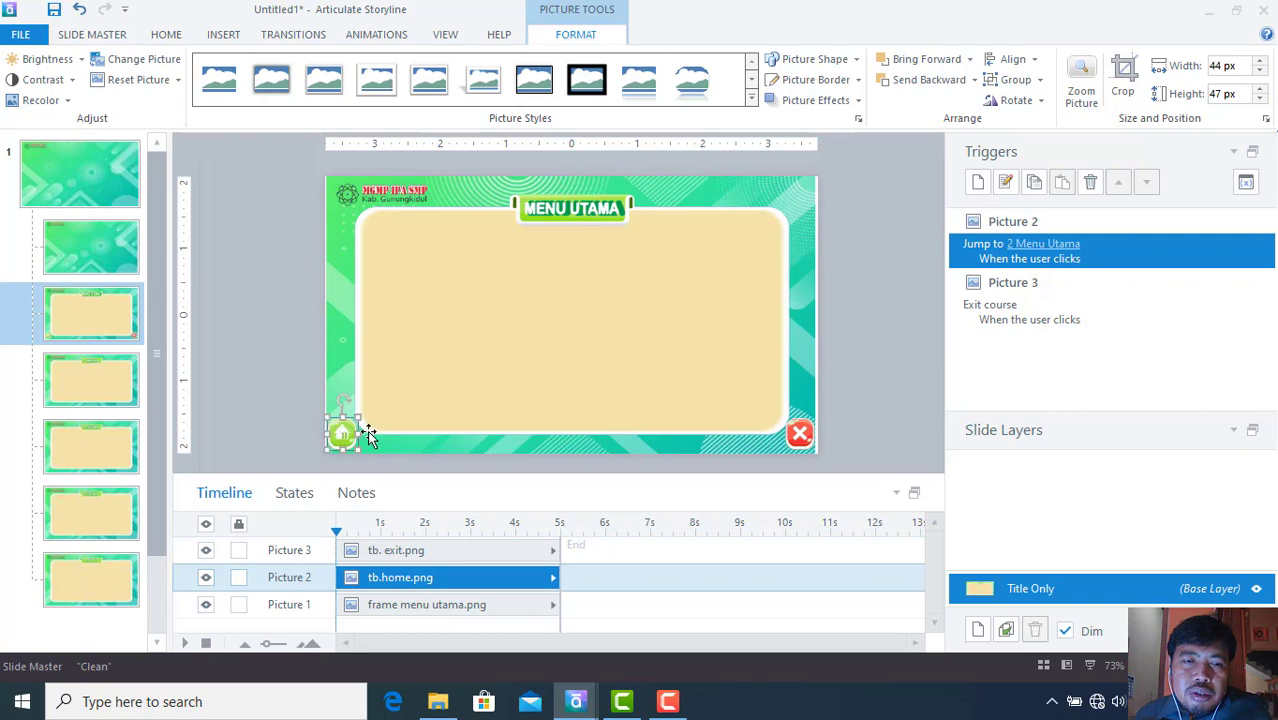
pyautogui.keyDown('shift'); pyautogui.click(801, 436); pyautogui.keyUp('shift')
pyautogui.rightClick(801, 436)
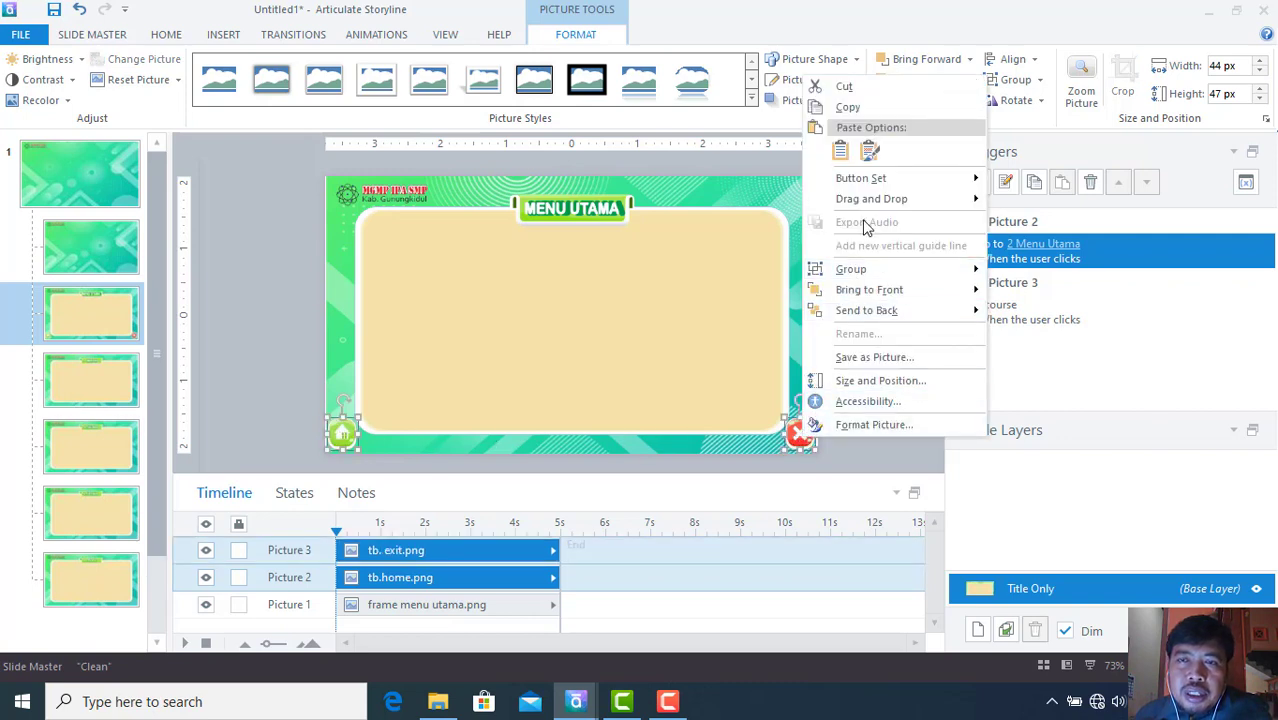
pyautogui.click(868, 108)
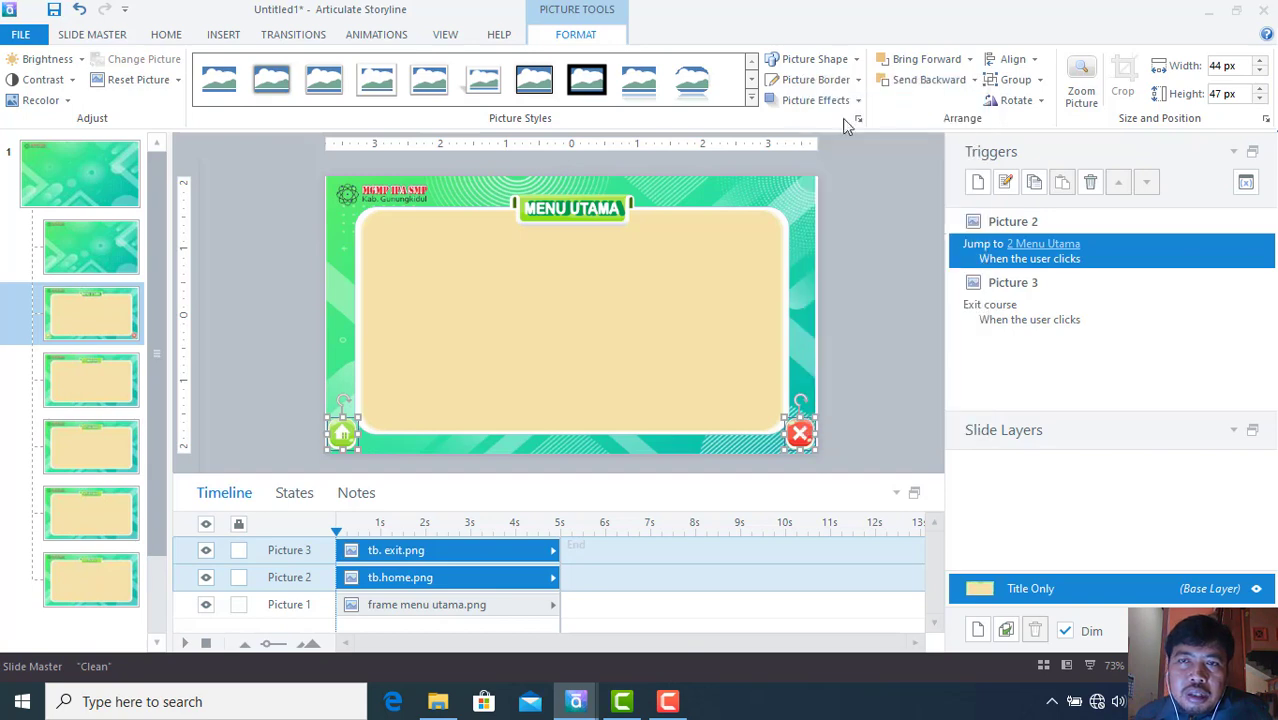
pyautogui.click(94, 378)
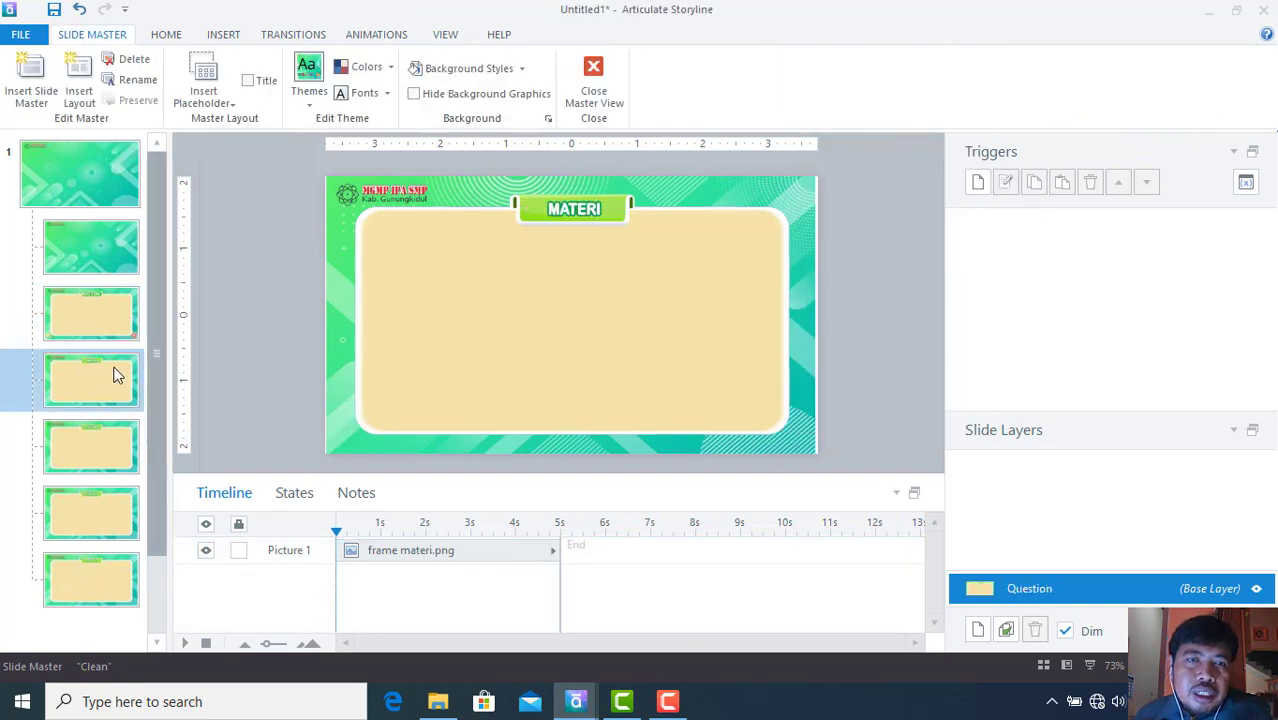
pyautogui.rightClick(331, 373)
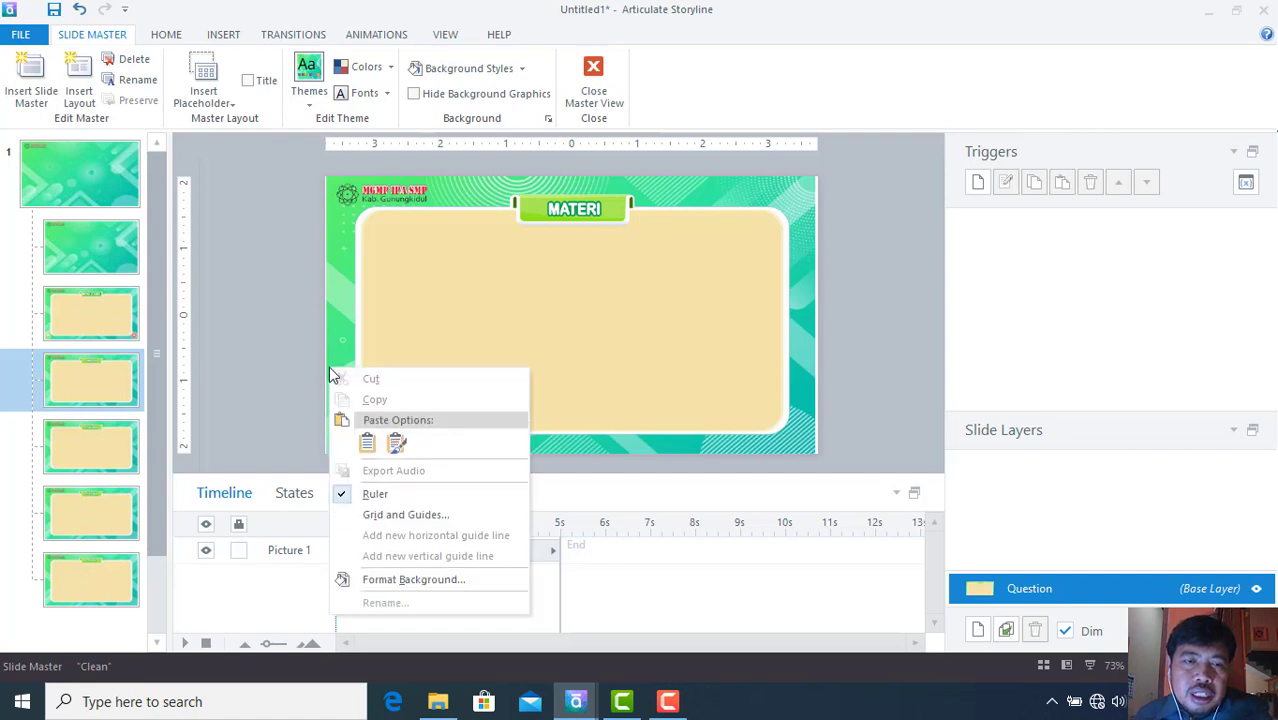
pyautogui.click(367, 445)
# - Paste the copied home and exit buttons onto the Question with Media layout and the pustaka layout
pyautogui.click(96, 448)
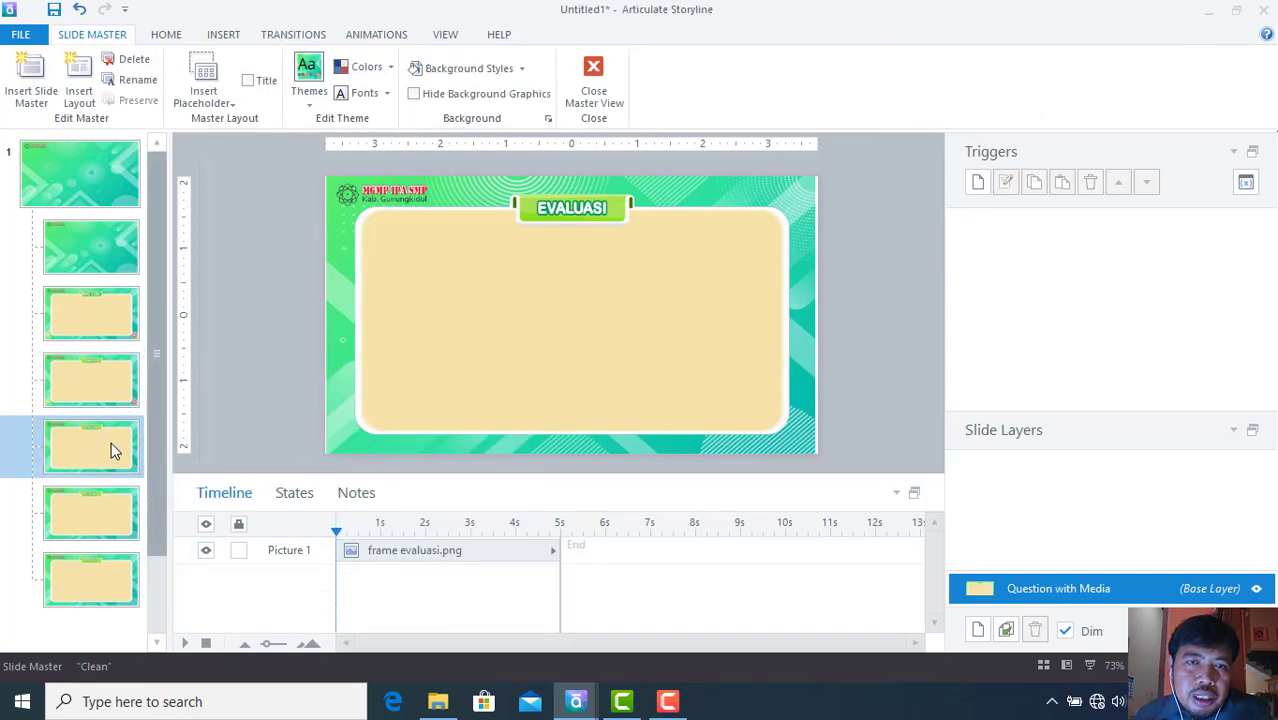
pyautogui.rightClick(340, 377)
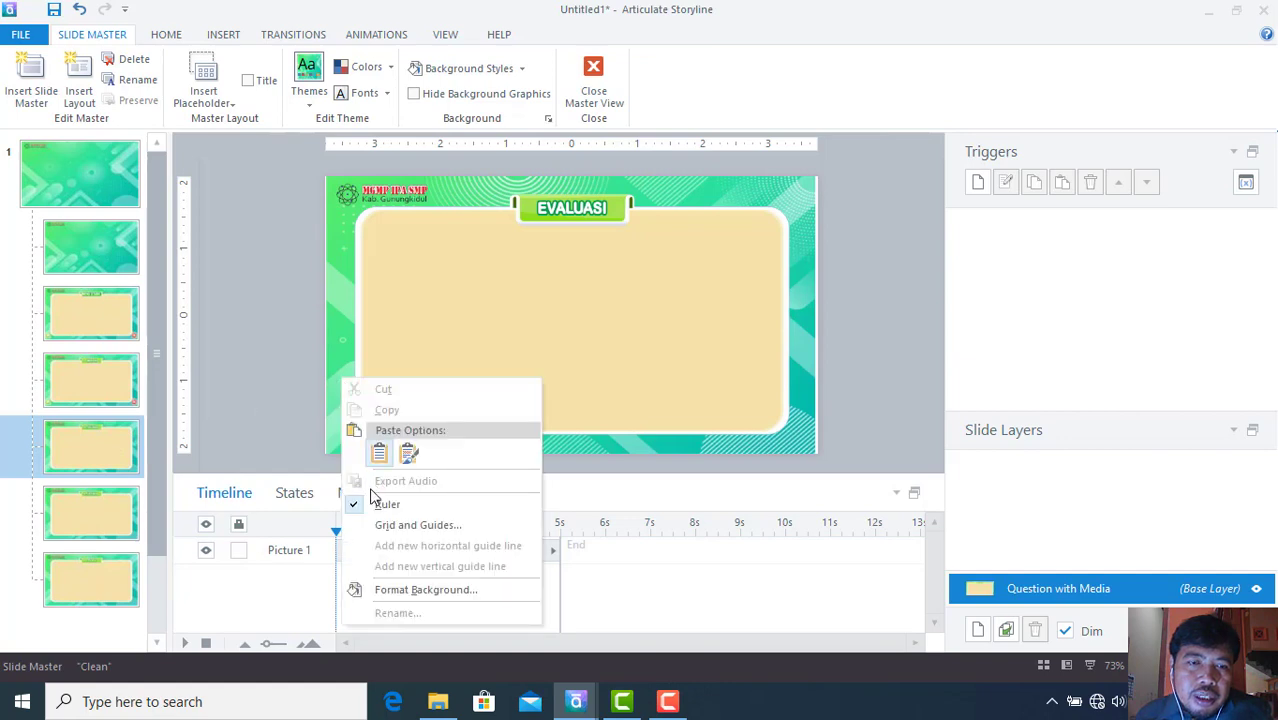
pyautogui.click(379, 453)
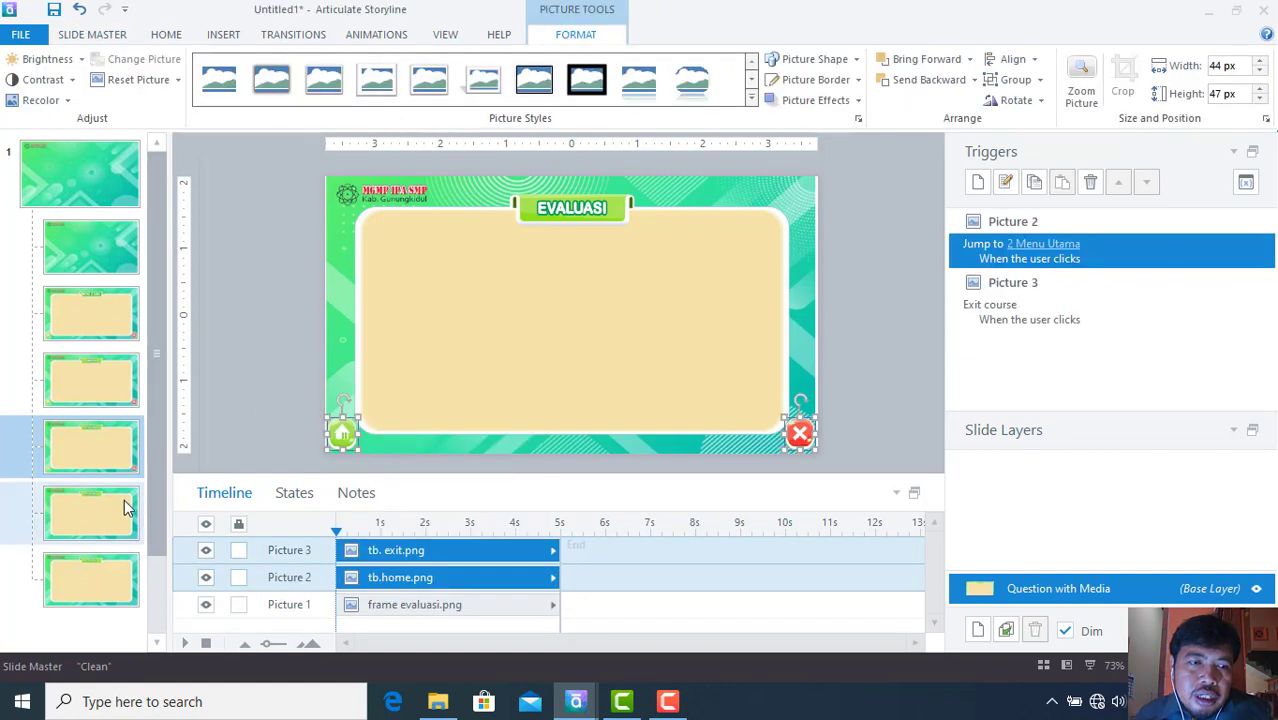
pyautogui.click(127, 505)
pyautogui.rightClick(346, 372)
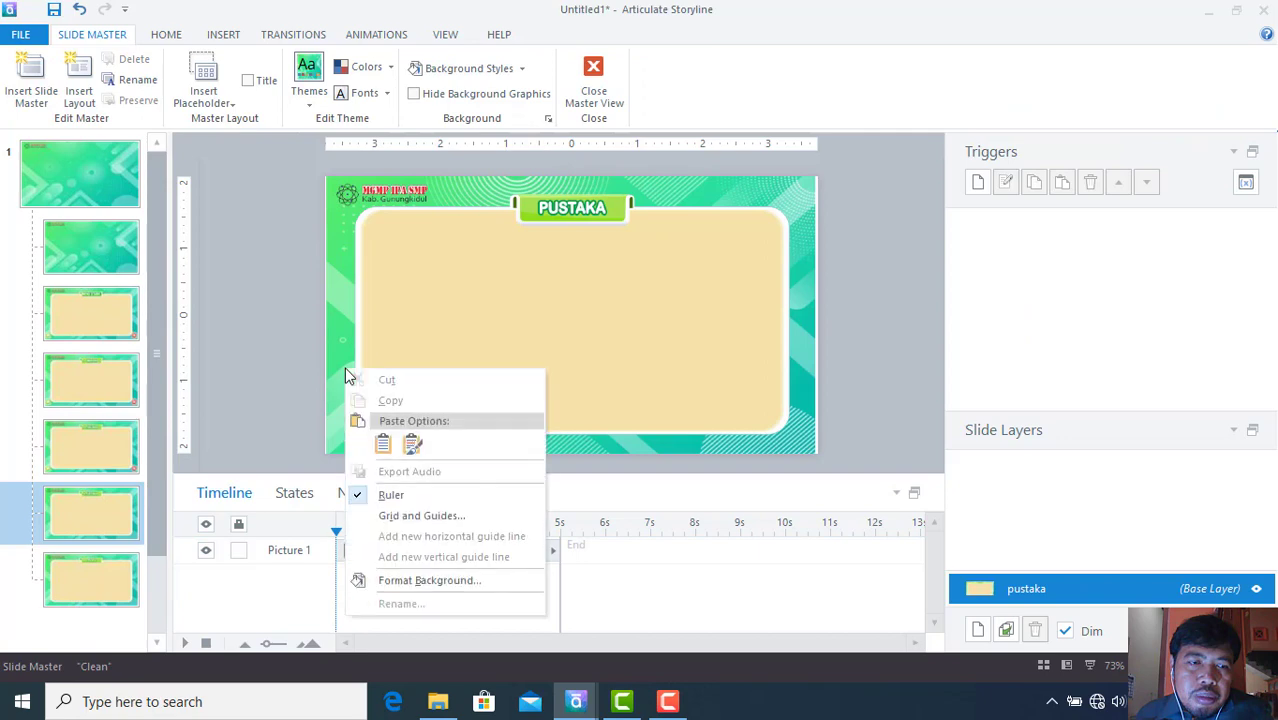
pyautogui.click(383, 445)
# - Paste the copied home and exit buttons onto the profil layout
pyautogui.click(131, 565)
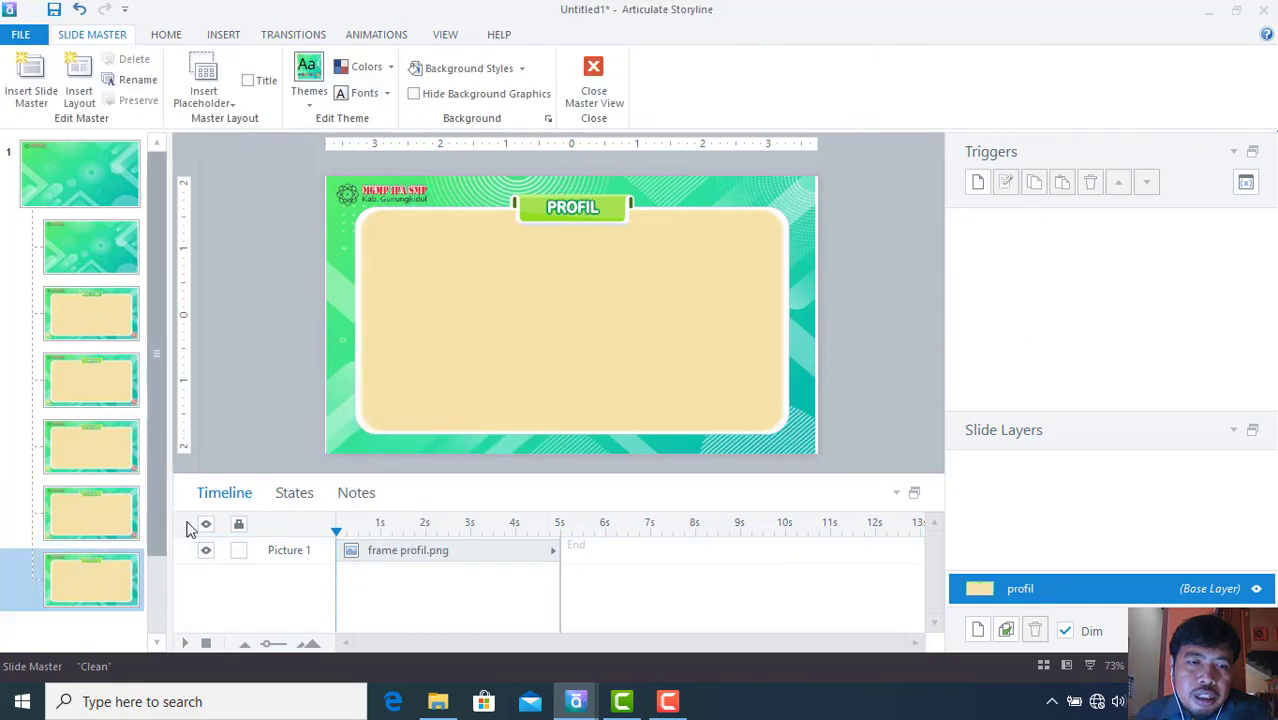
pyautogui.rightClick(341, 366)
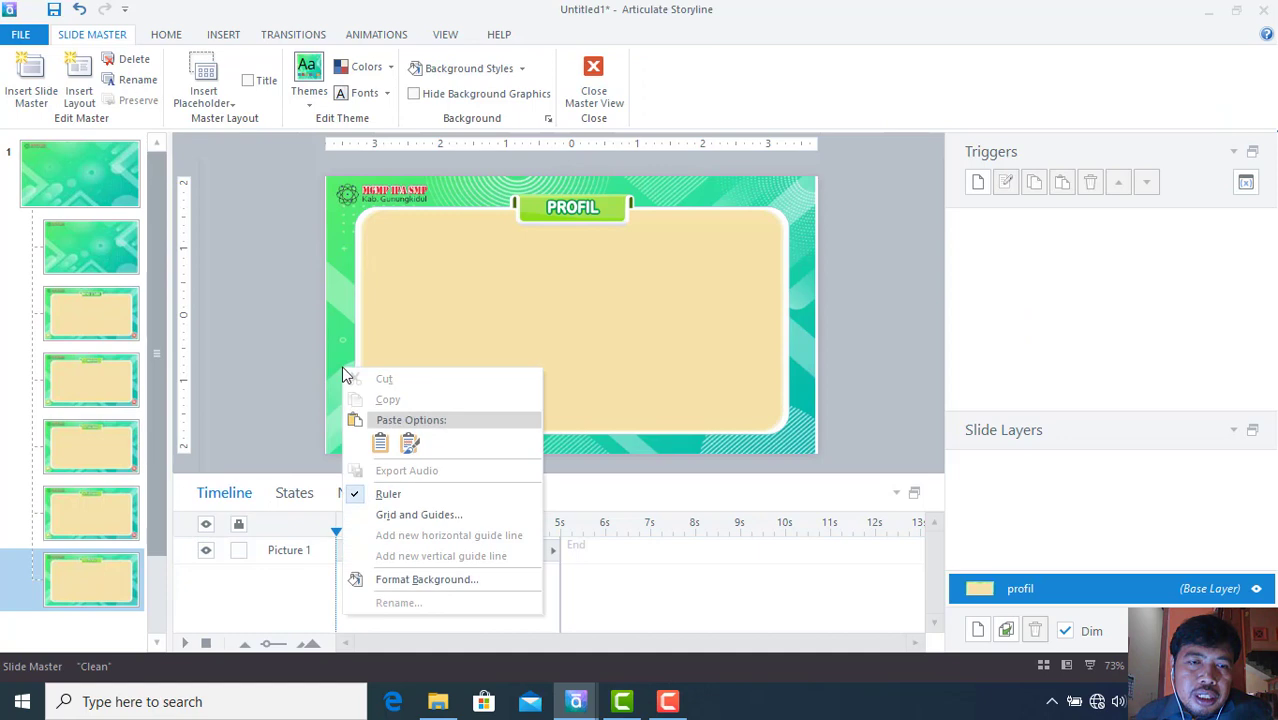
pyautogui.click(381, 446)
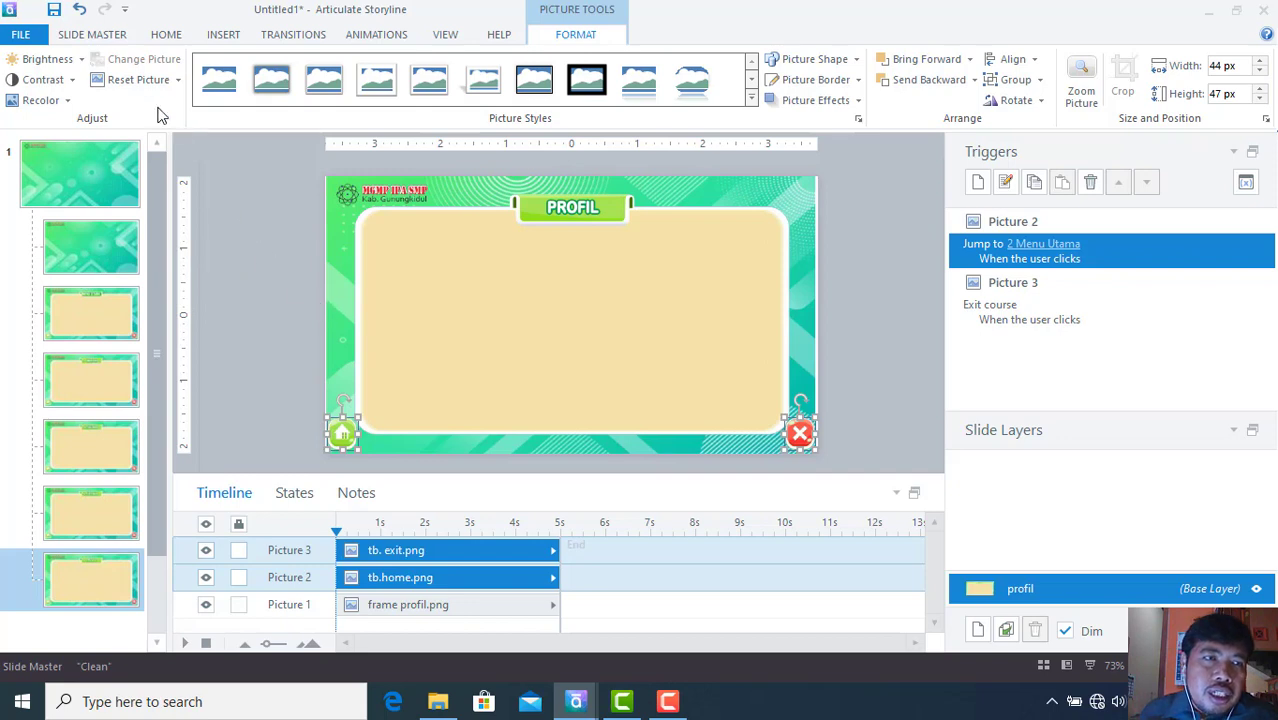
# - Close the slide master view and open slide 1.1 Judul from the story view
pyautogui.click(109, 37)
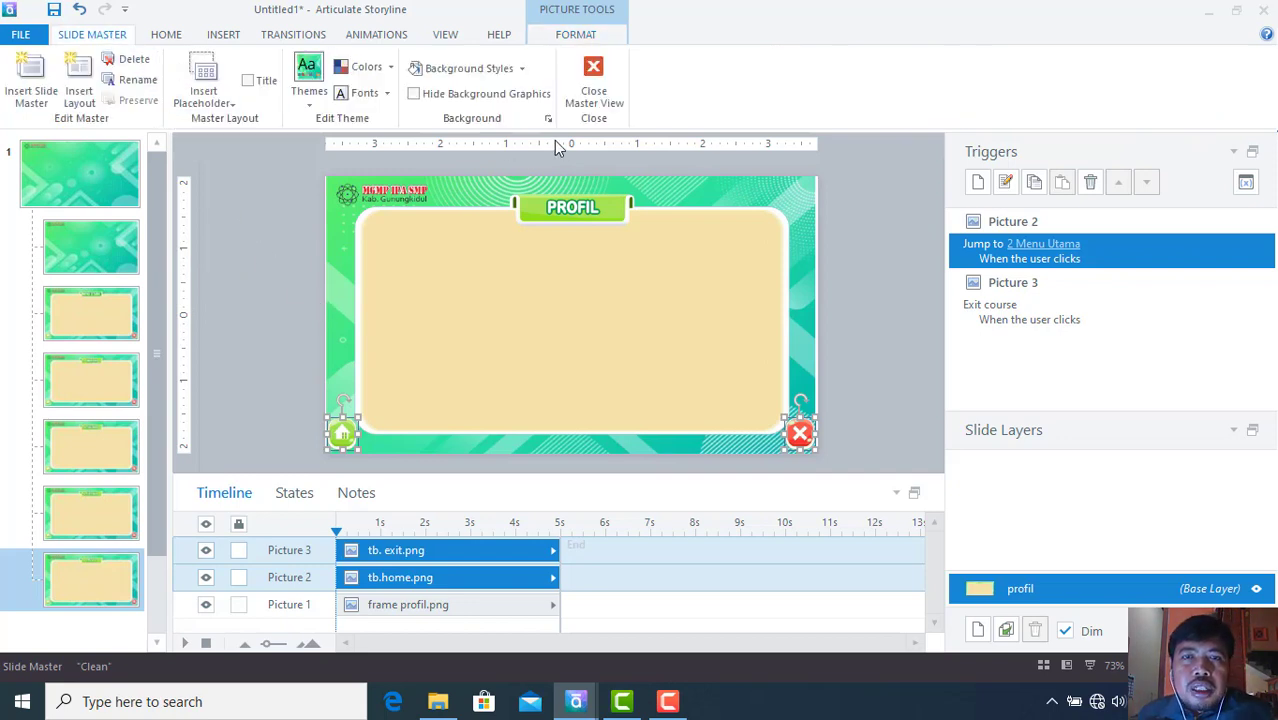
pyautogui.click(600, 95)
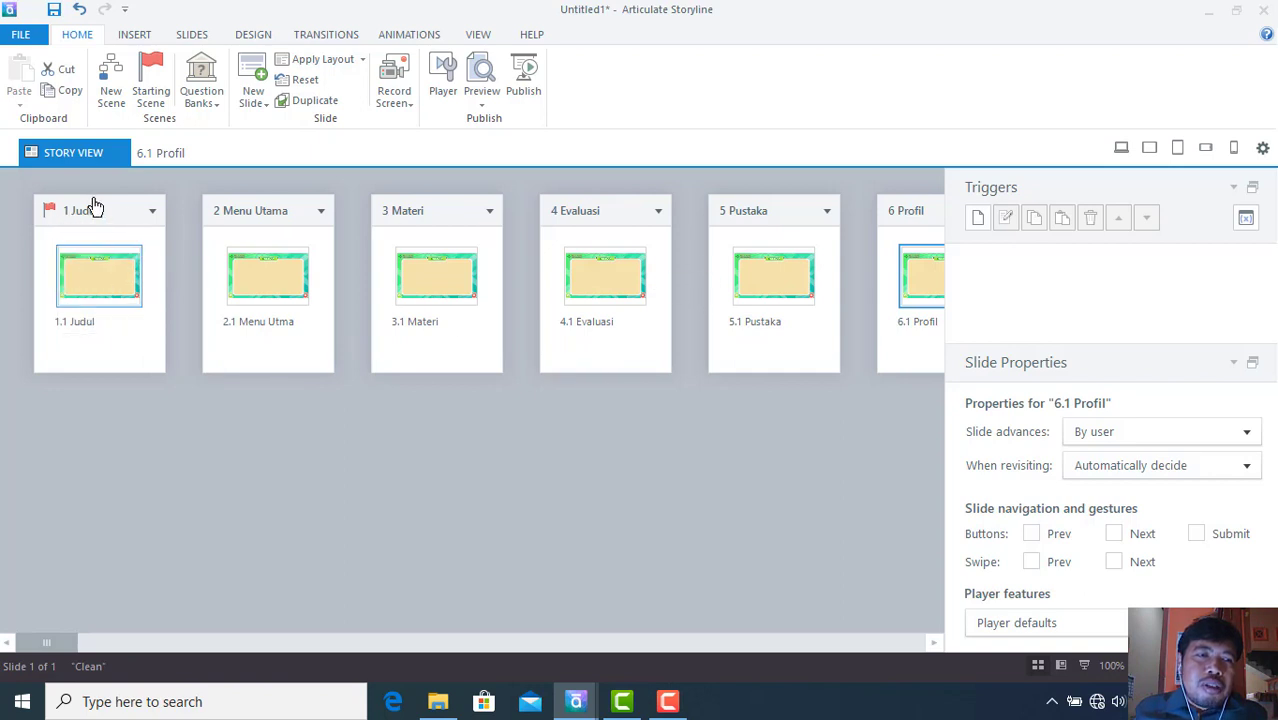
pyautogui.doubleClick(76, 288)
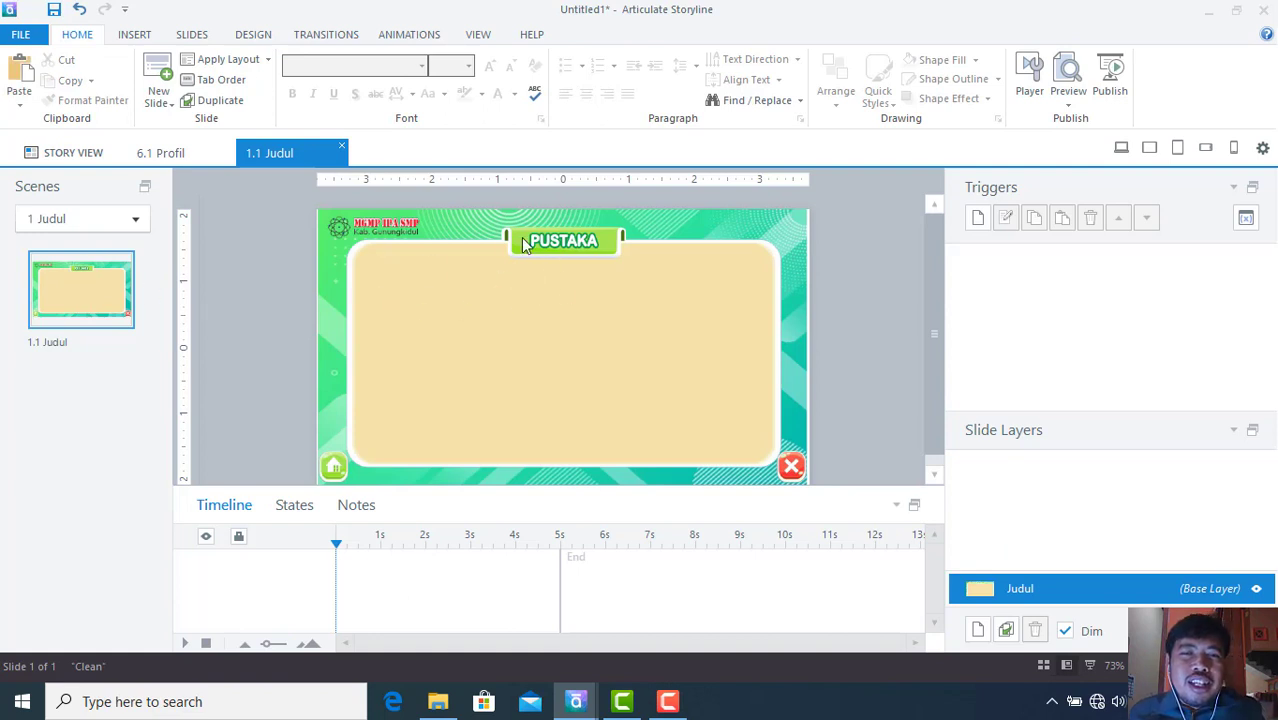
# - Apply the Title and Content layout to slide 1.1 Judul
pyautogui.rightClick(77, 294)
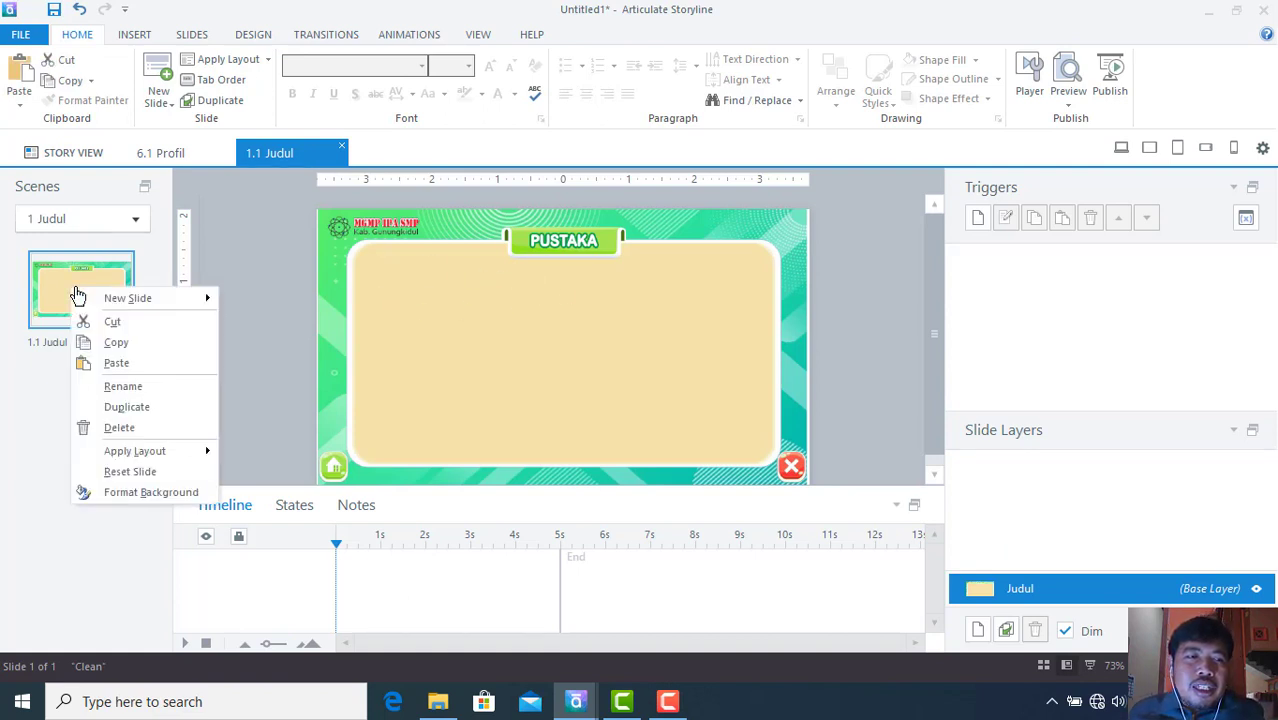
pyautogui.rightClick(58, 291)
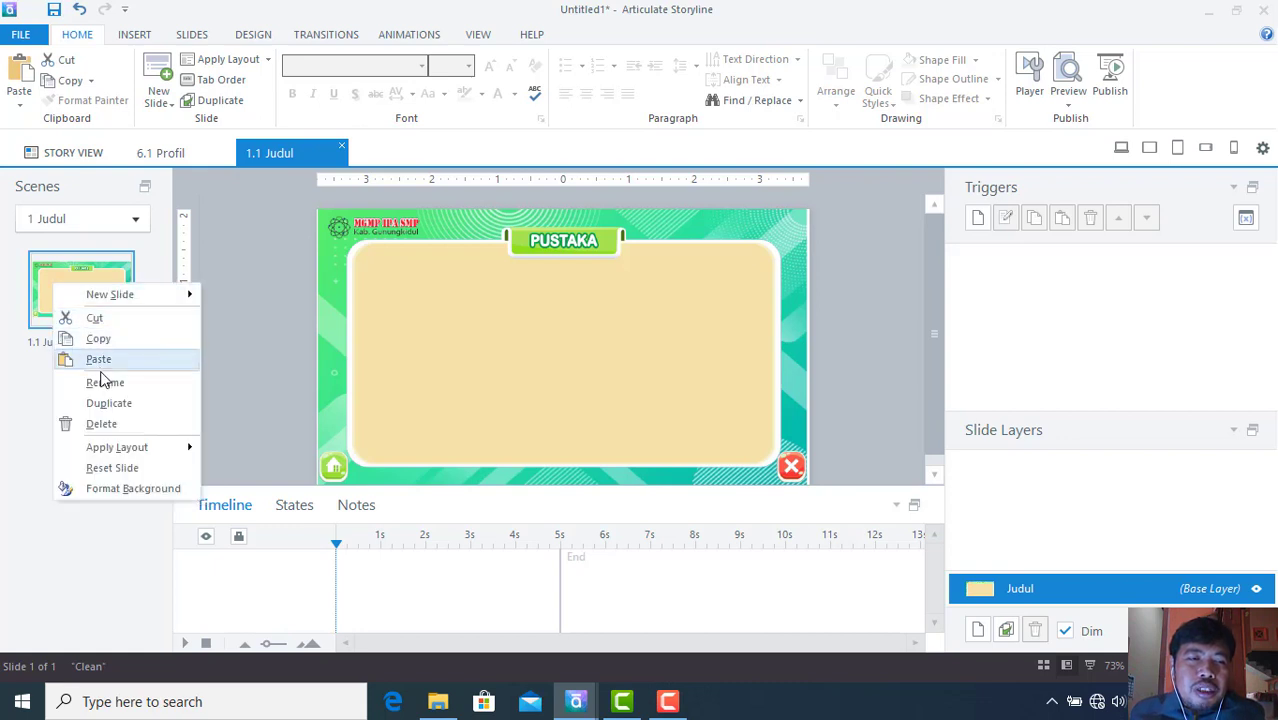
pyautogui.moveTo(134, 455)
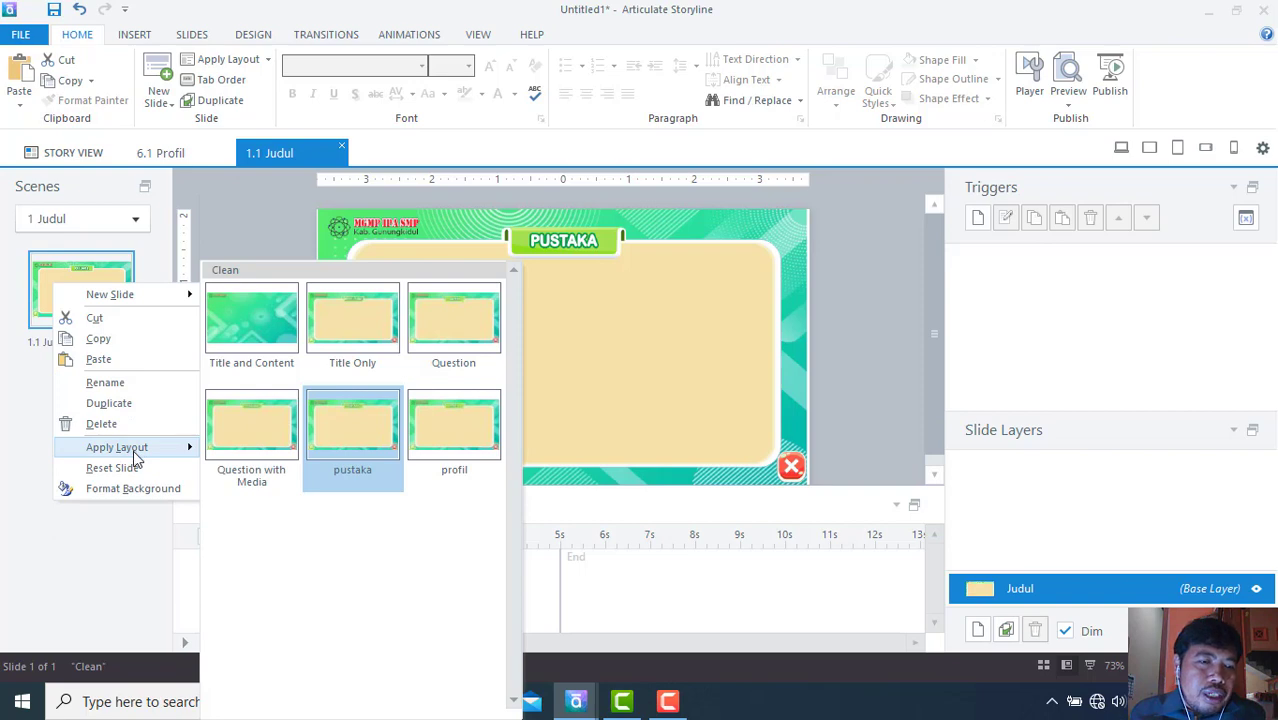
pyautogui.click(259, 325)
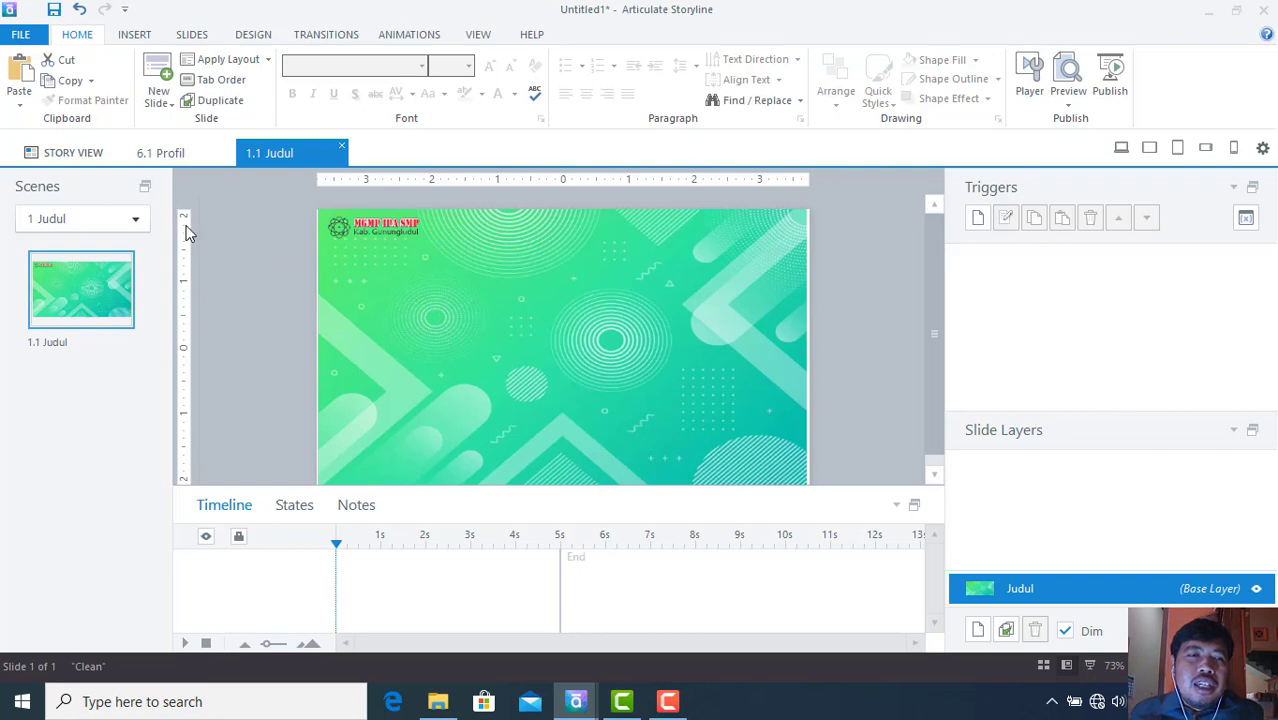
# - Open the 2 Menu Utama scene and apply the Title Only layout to its slide
pyautogui.click(138, 226)
pyautogui.click(128, 295)
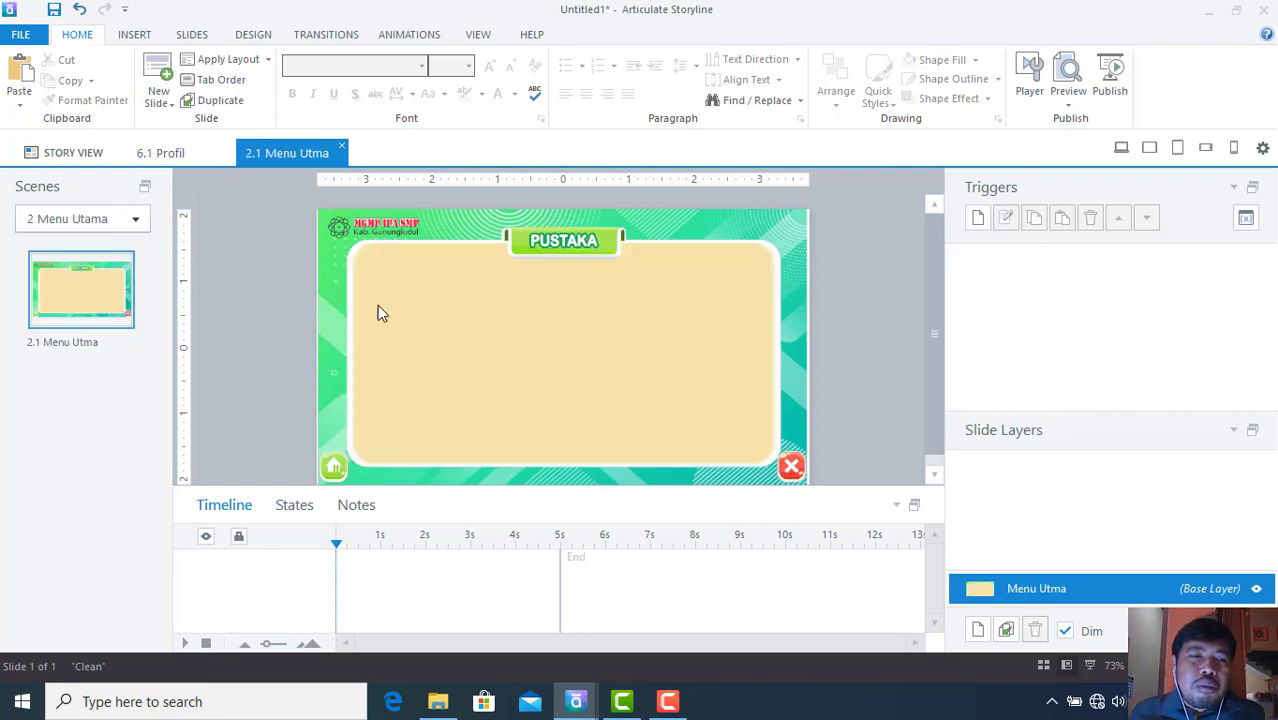
pyautogui.rightClick(90, 297)
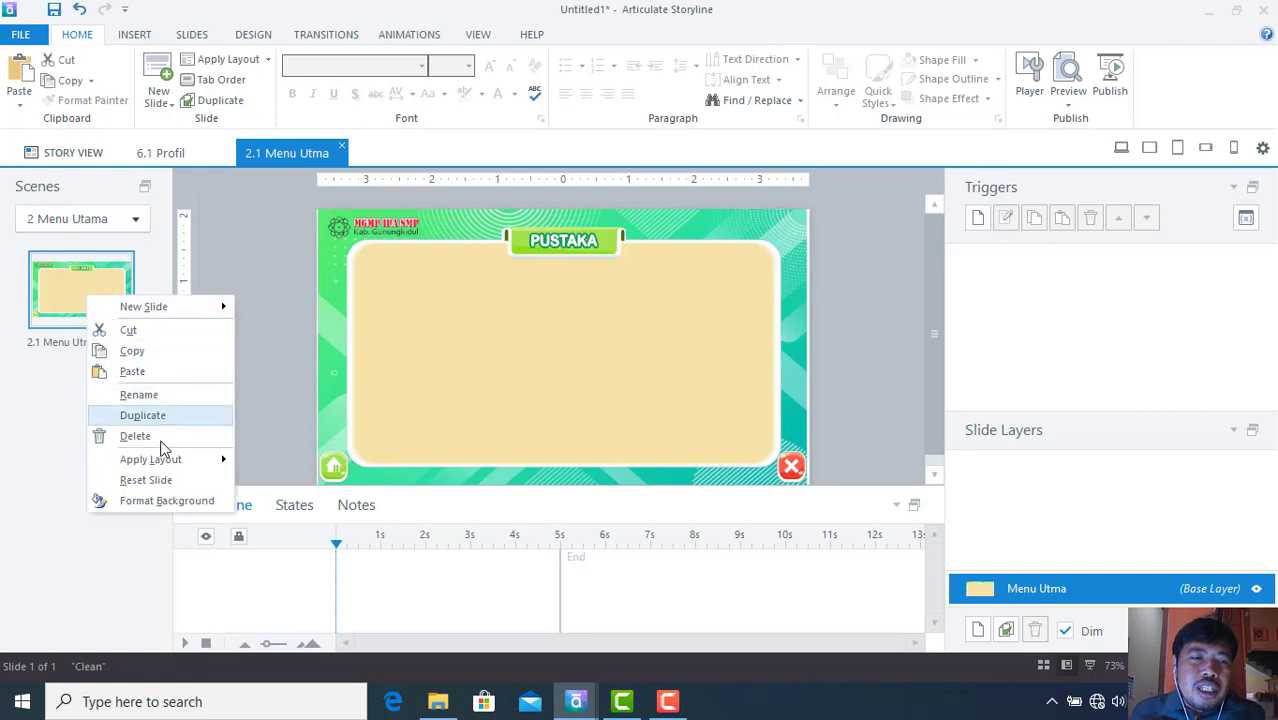
pyautogui.moveTo(212, 457)
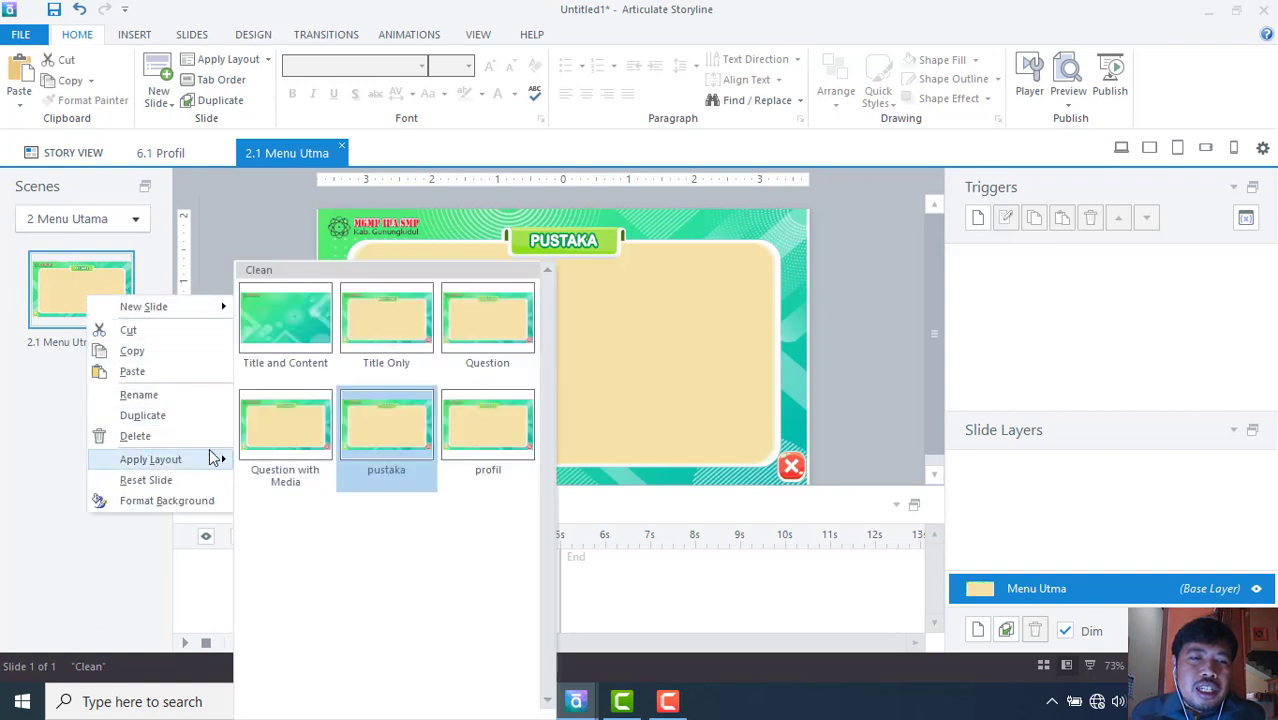
pyautogui.click(388, 330)
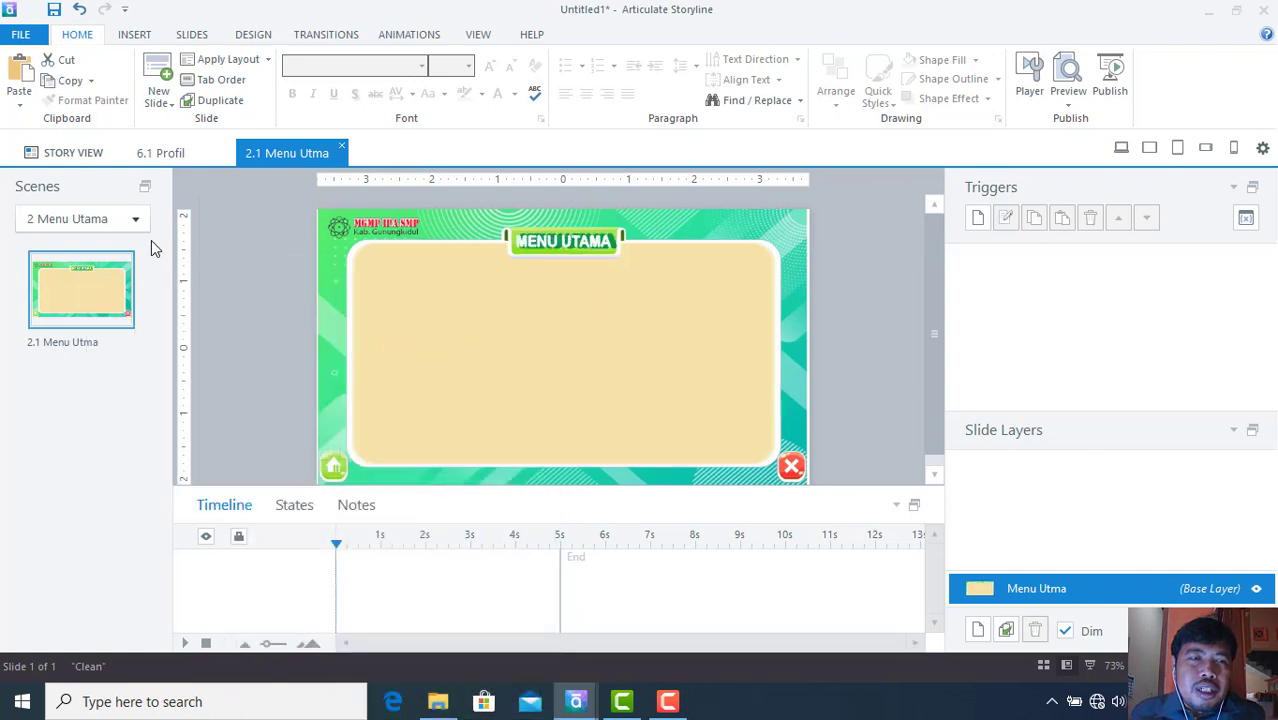
# - Open the 3 Materi scene and apply the Question layout to its slide
pyautogui.click(136, 219)
pyautogui.click(46, 311)
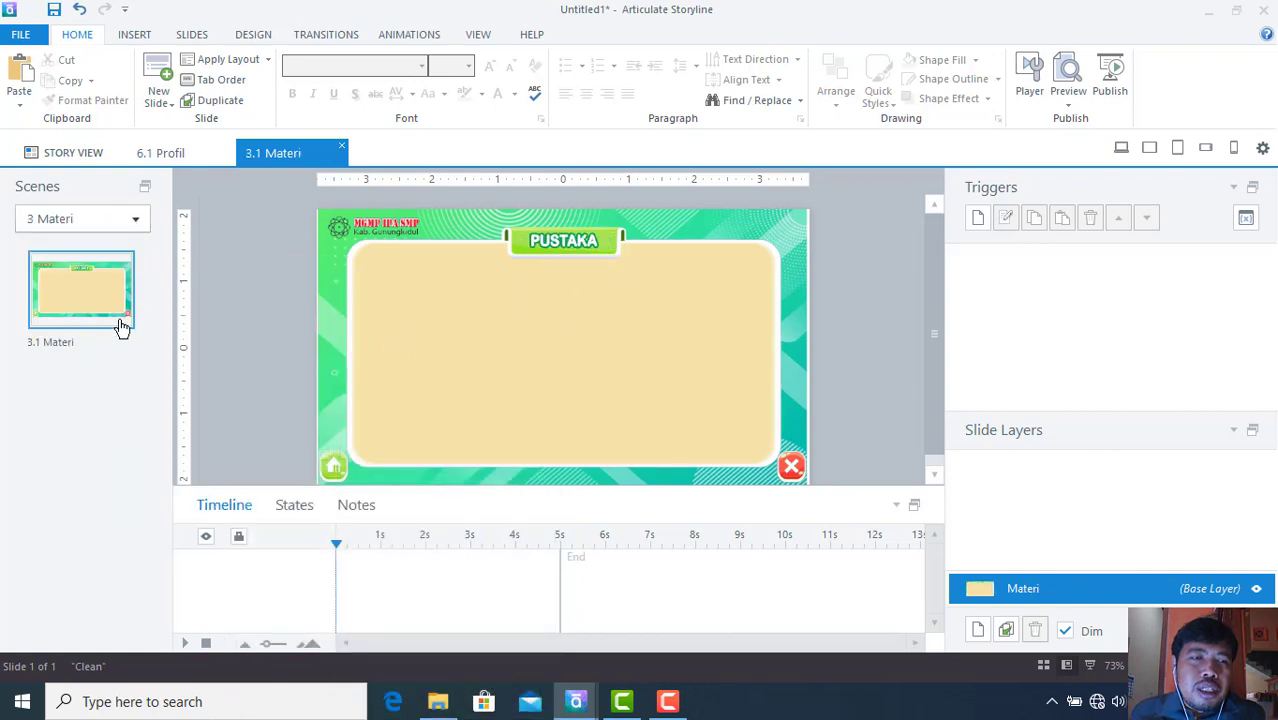
pyautogui.rightClick(91, 310)
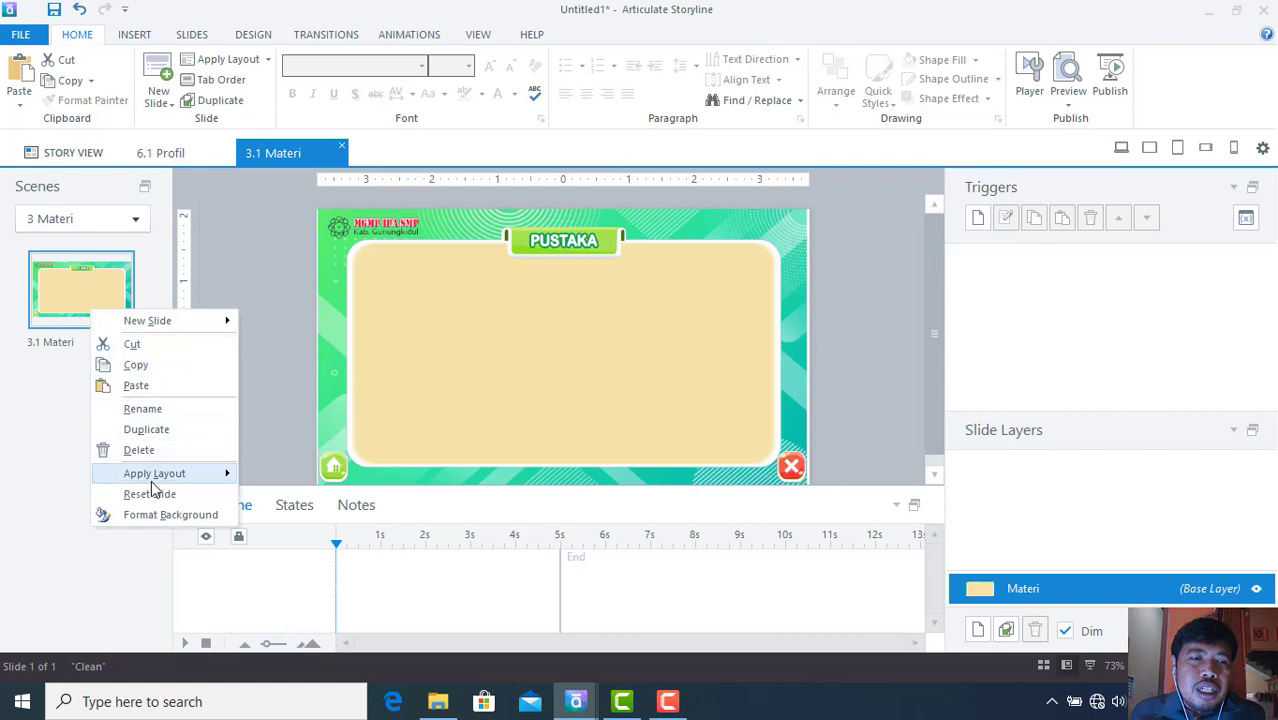
pyautogui.moveTo(155, 475)
pyautogui.click(470, 330)
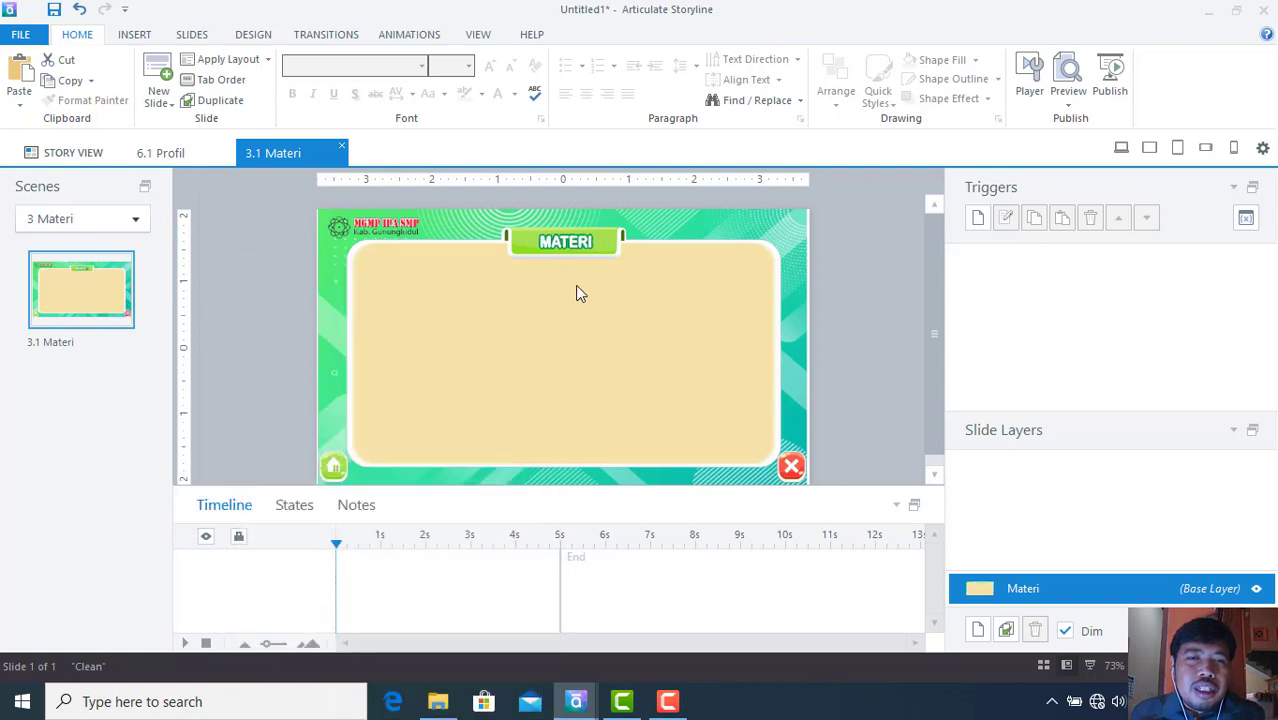
pyautogui.rightClick(110, 290)
pyautogui.moveTo(175, 452)
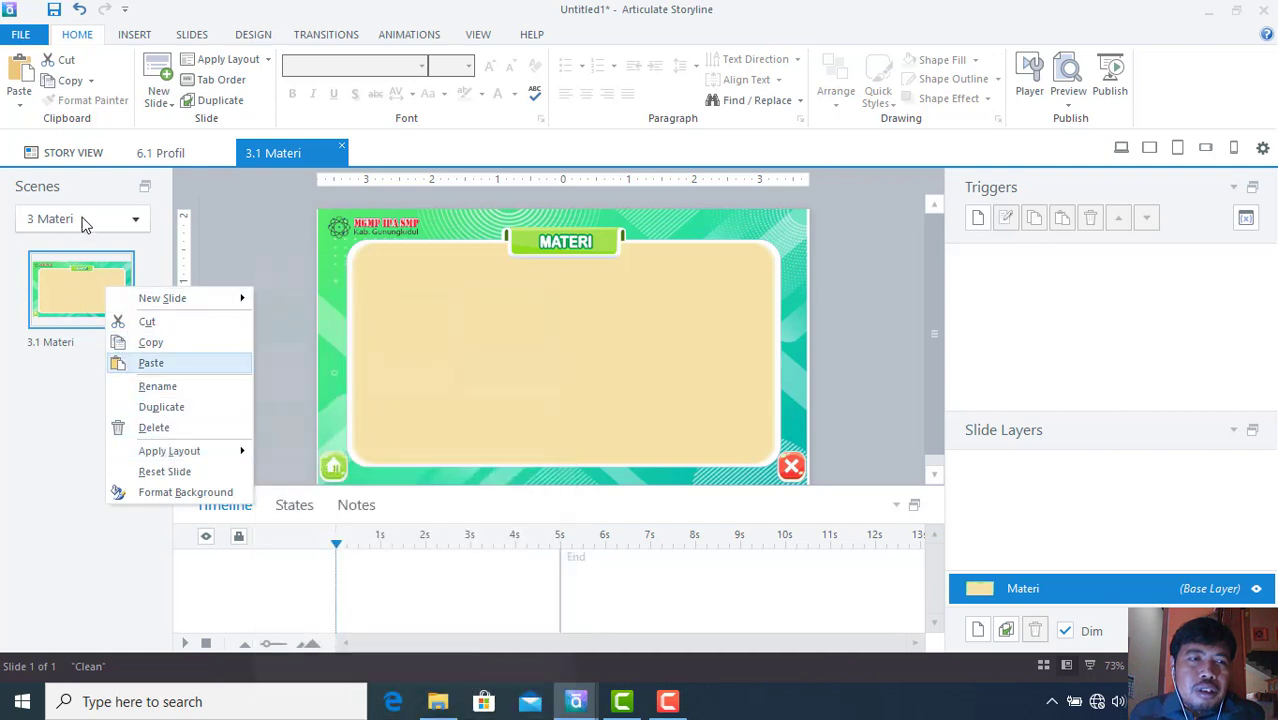
pyautogui.click(85, 222)
# - Open the 4 Evaluasi scene and apply the Question with Media layout to its slide
pyautogui.click(134, 222)
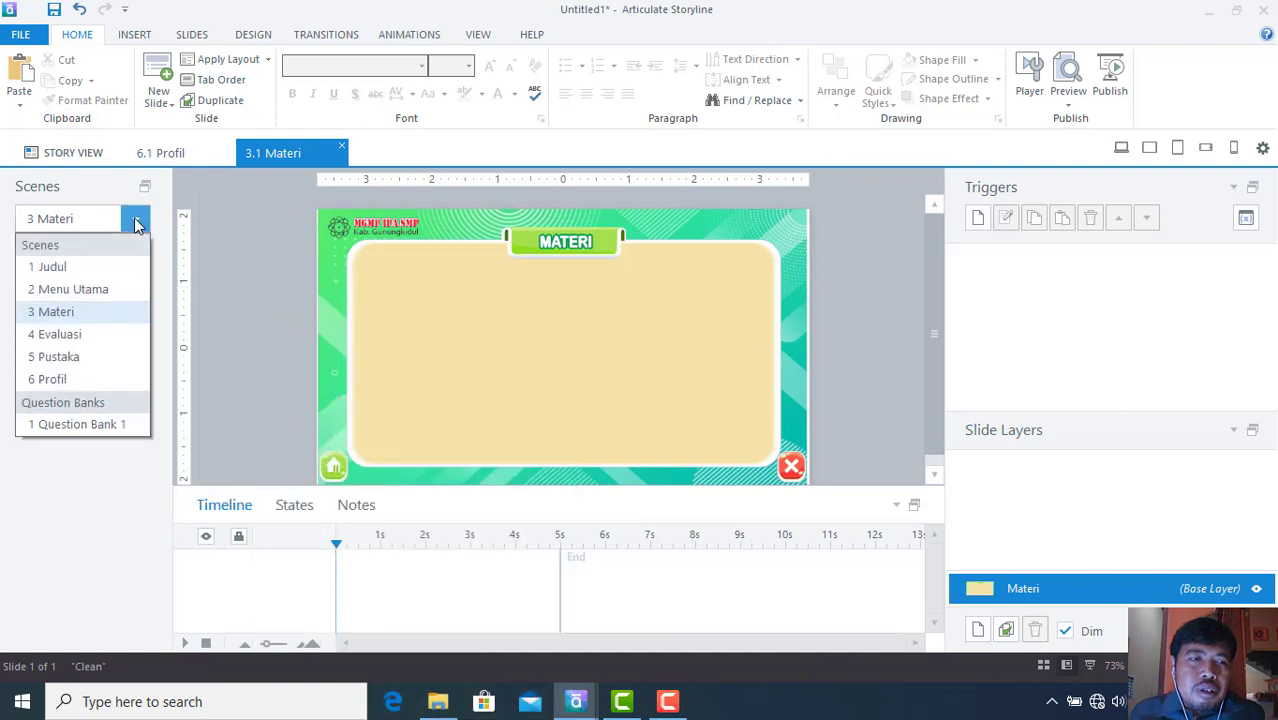
pyautogui.click(123, 334)
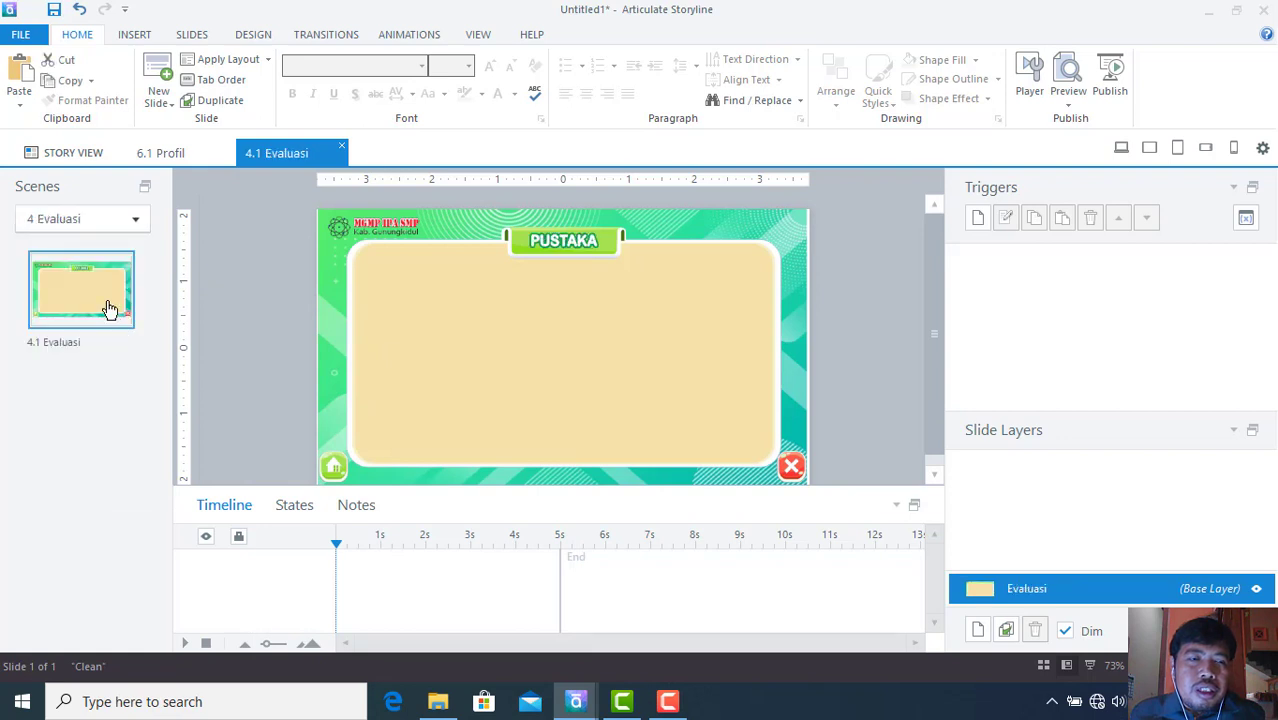
pyautogui.rightClick(106, 304)
pyautogui.moveTo(176, 468)
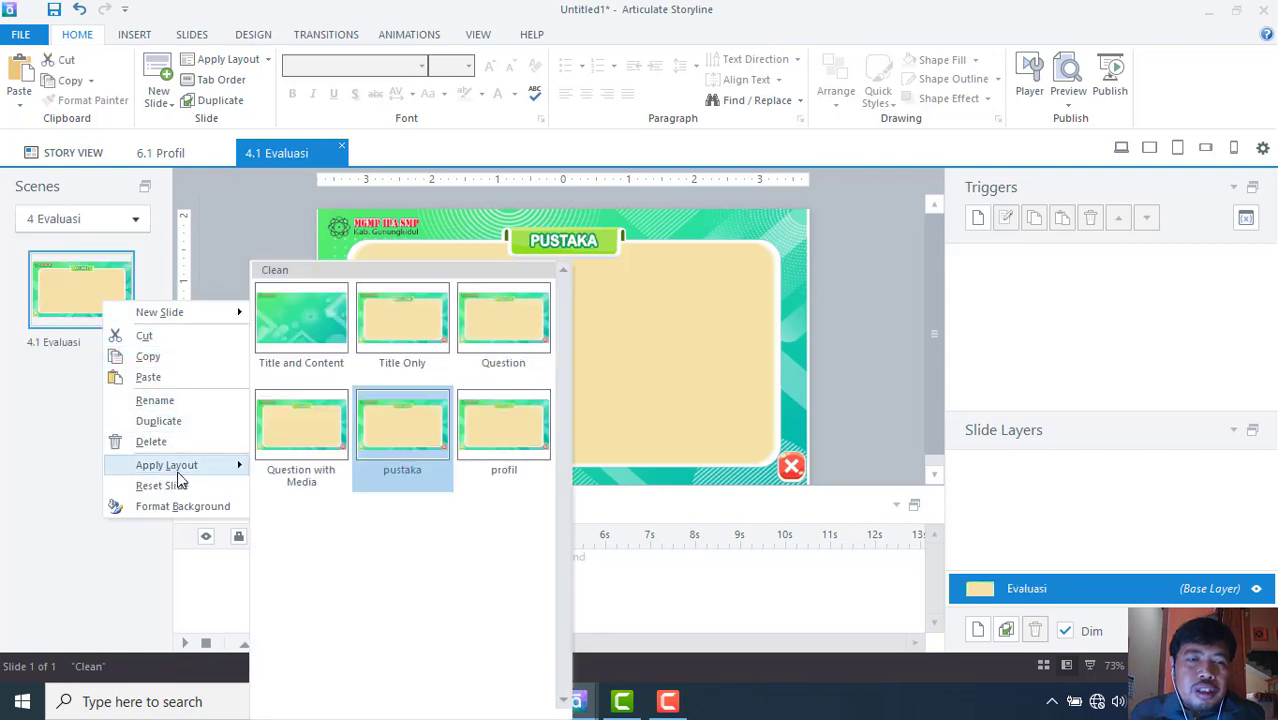
pyautogui.click(323, 431)
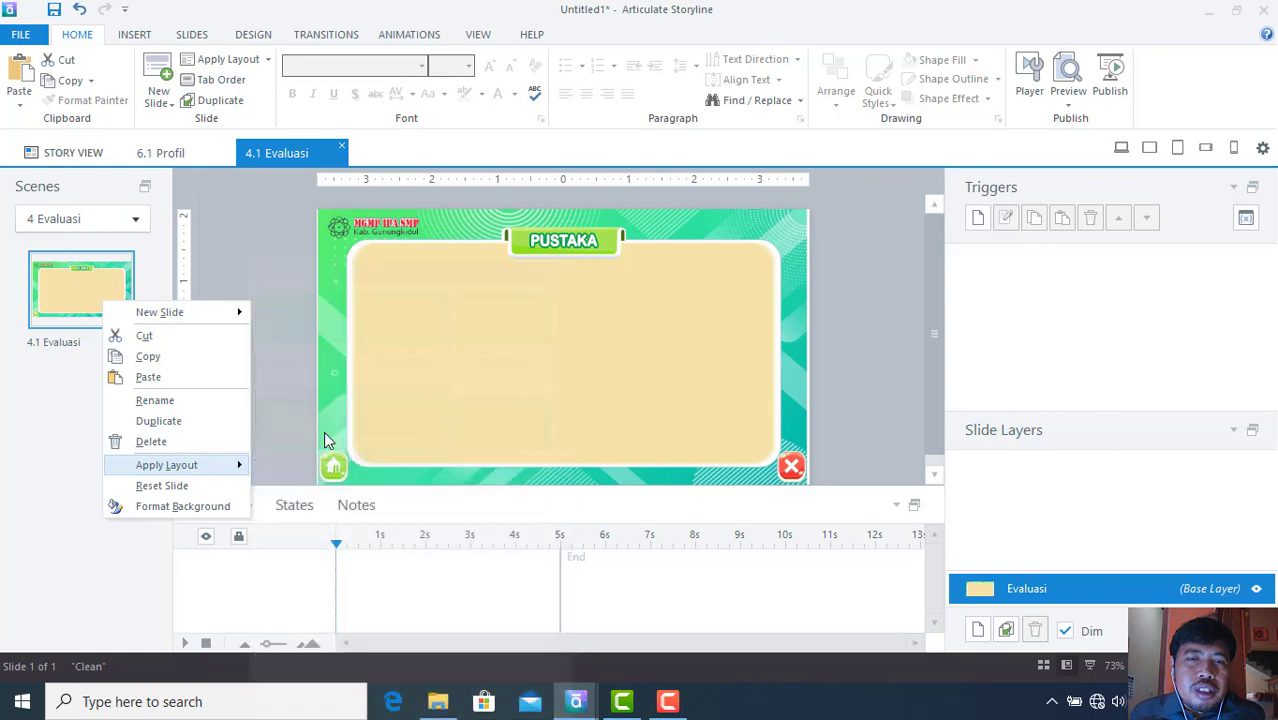
# - Open the 5 Pustaka scene and apply the pustaka layout to its slide
pyautogui.click(135, 218)
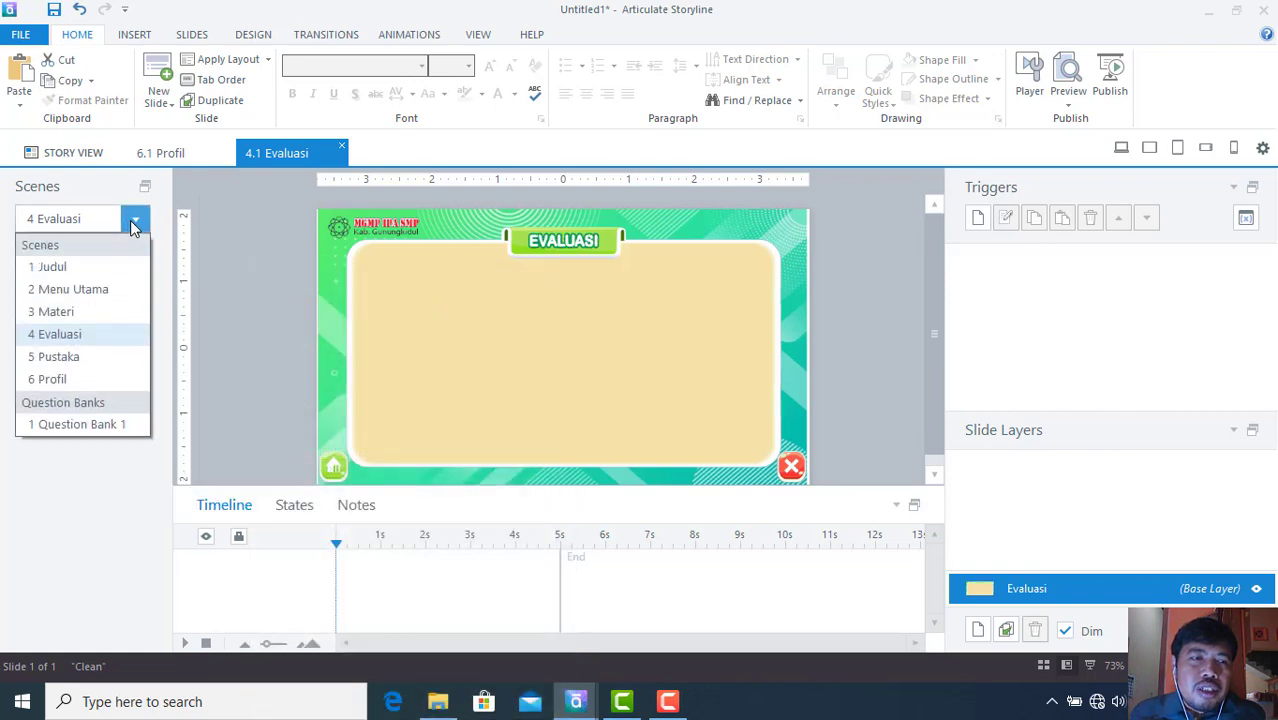
pyautogui.click(110, 357)
pyautogui.rightClick(88, 291)
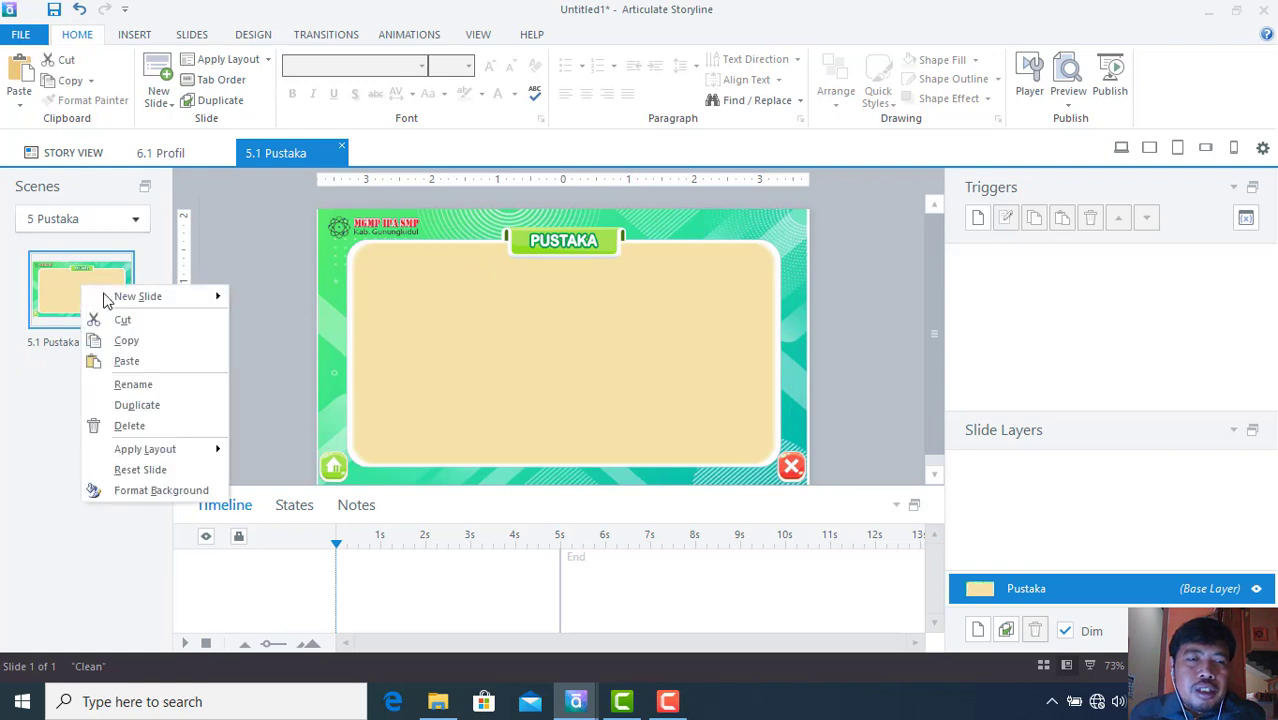
pyautogui.moveTo(163, 450)
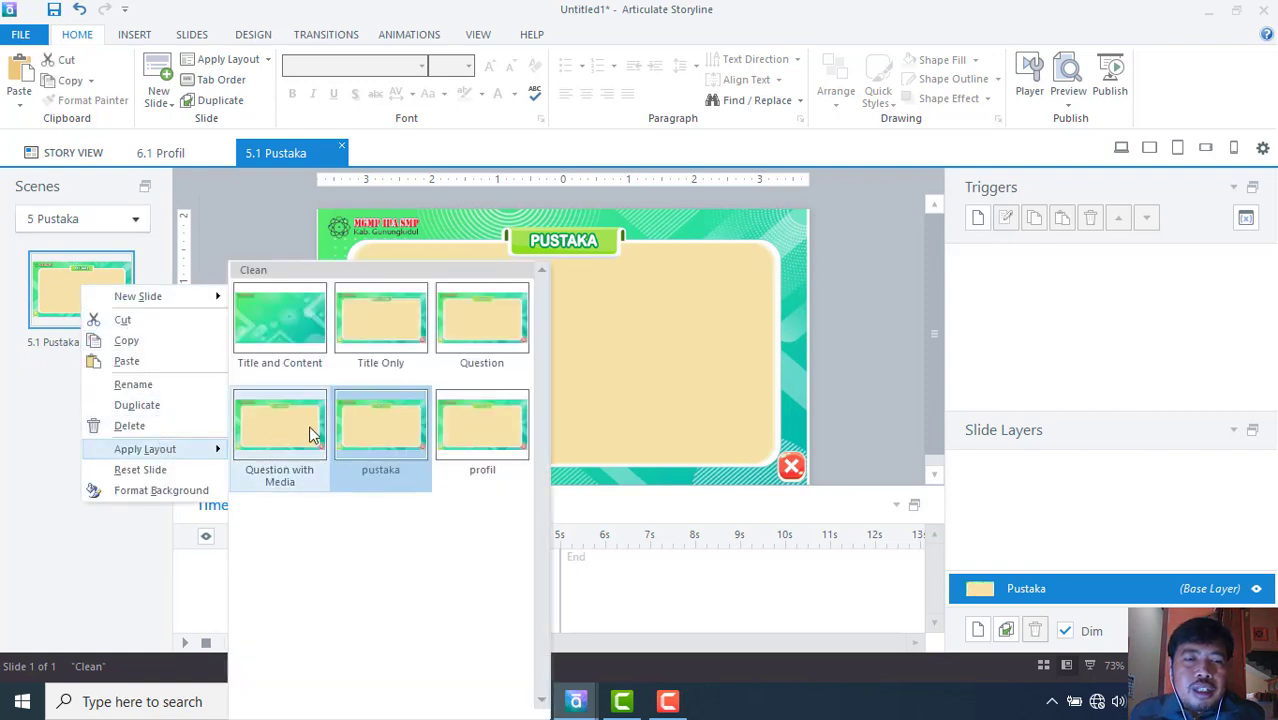
pyautogui.click(373, 429)
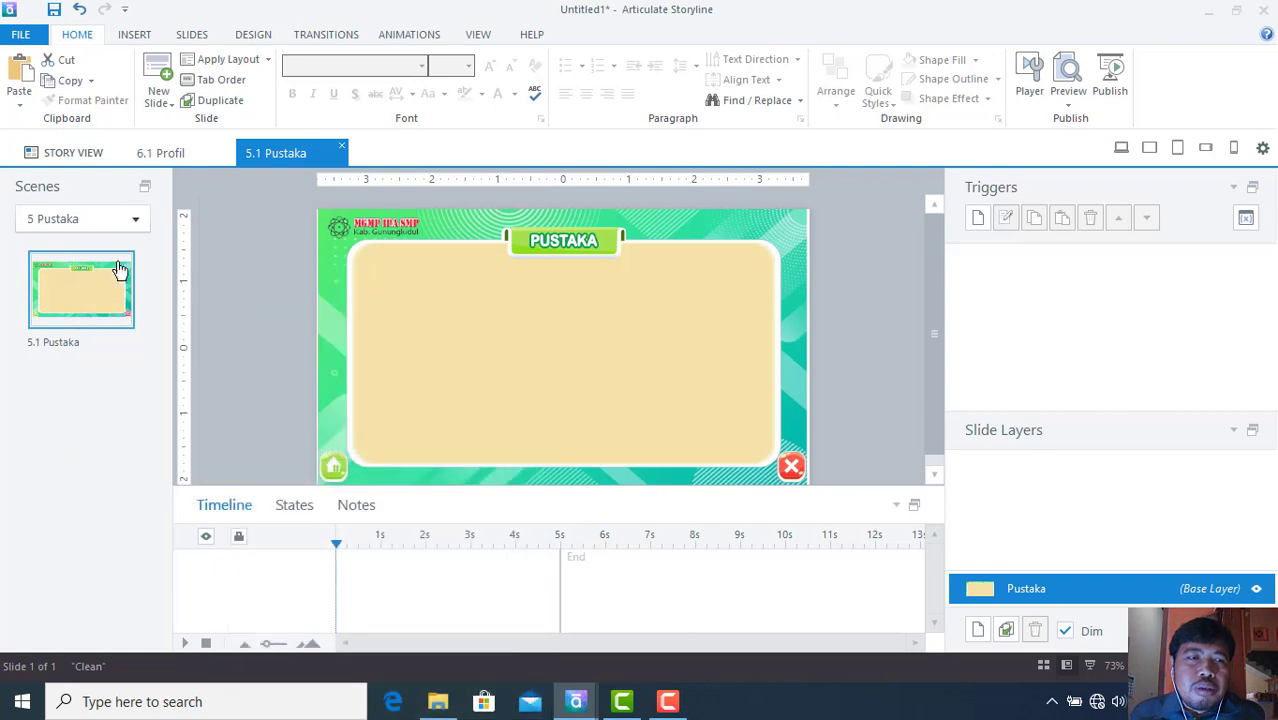
# - Open the 6 Profil scene and apply the profil layout to its slide
pyautogui.click(131, 221)
pyautogui.click(94, 379)
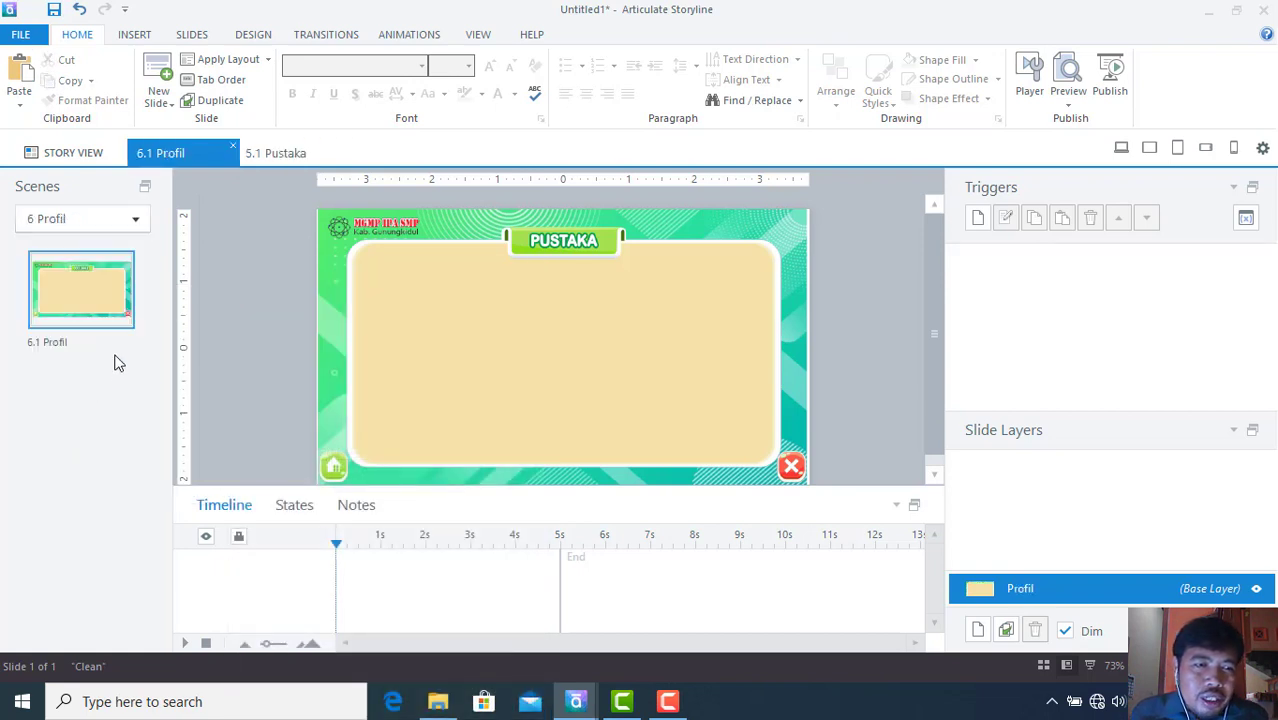
pyautogui.rightClick(85, 304)
pyautogui.moveTo(147, 466)
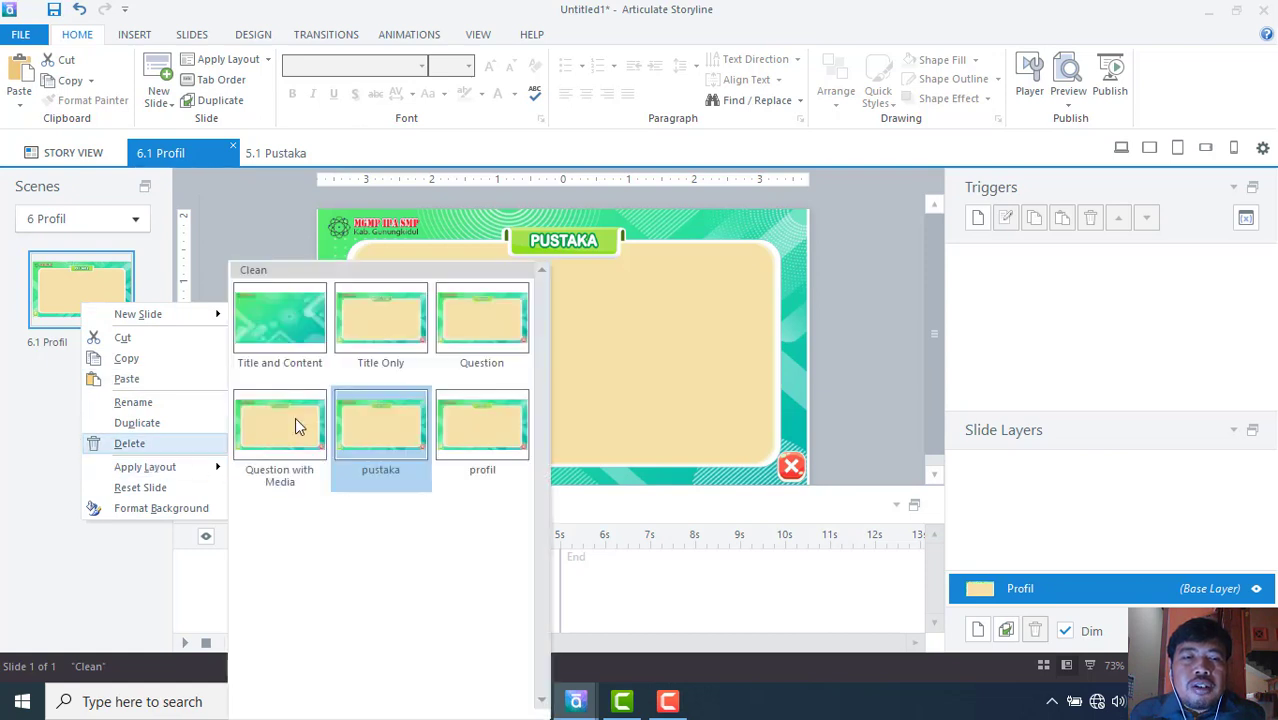
pyautogui.click(462, 420)
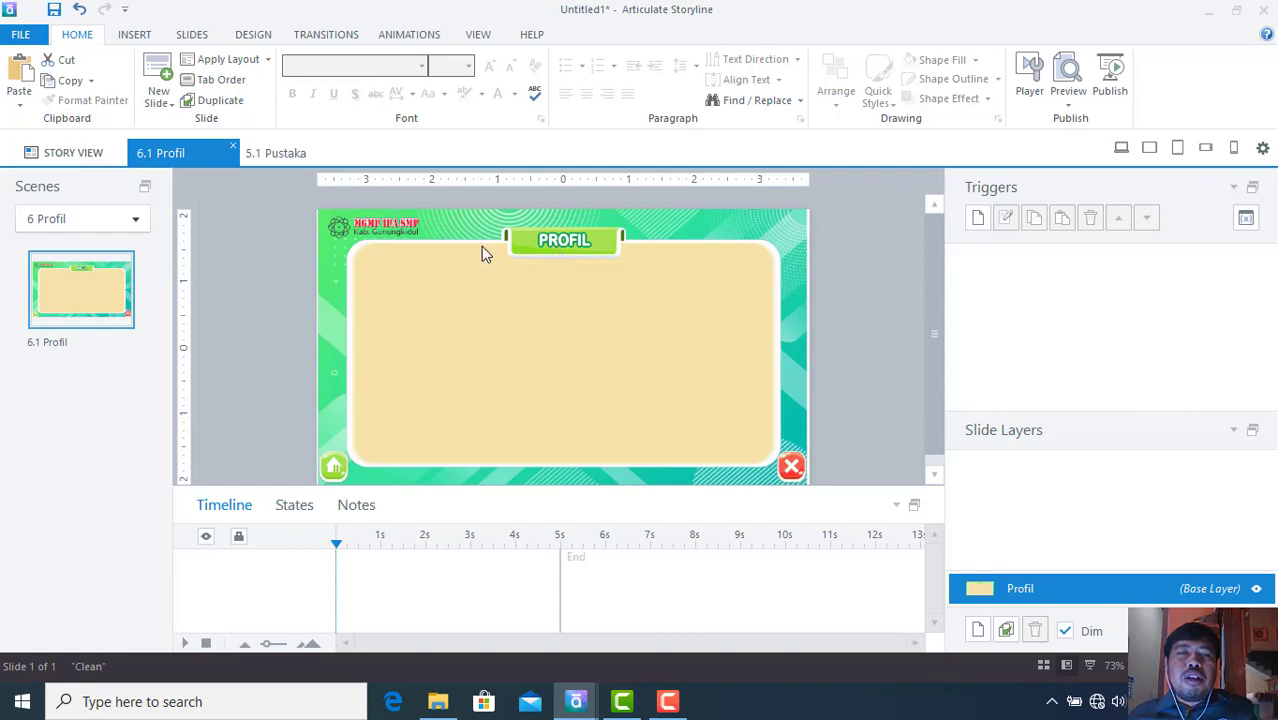
# - Review the layouts of the Pustaka, Evaluasi, Materi and Menu Utama slides, and preview the project
pyautogui.click(96, 218)
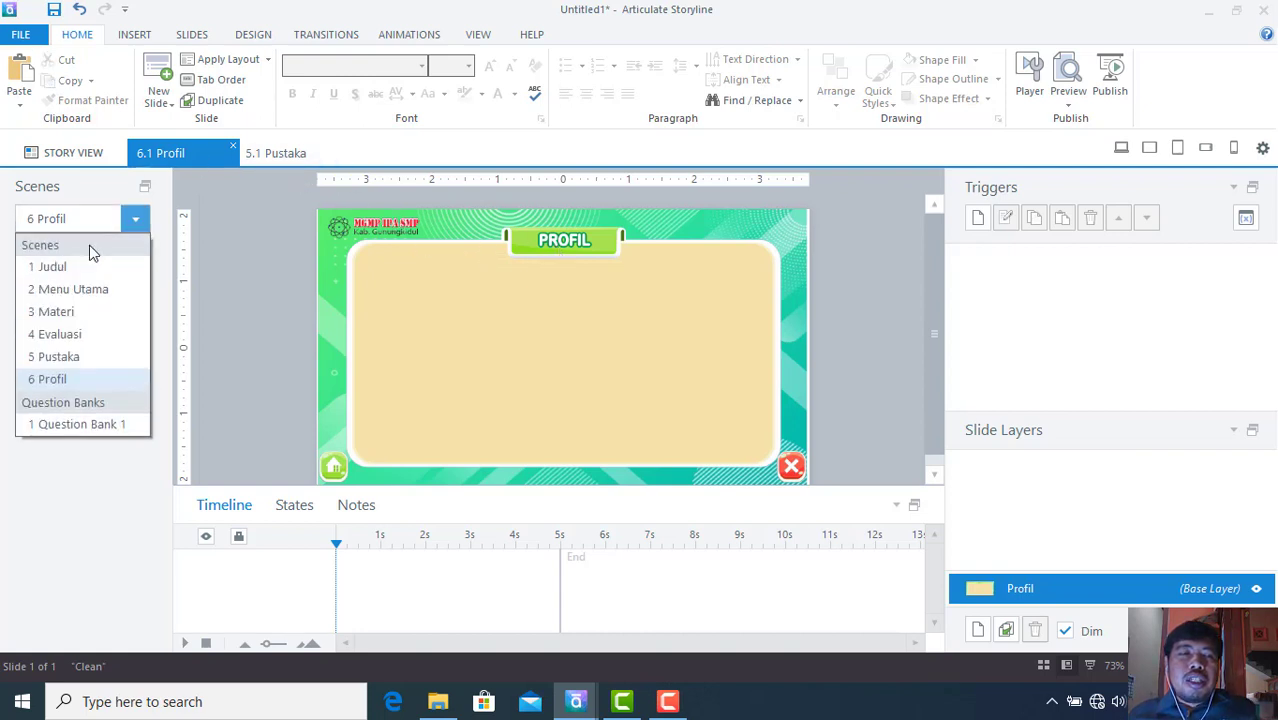
pyautogui.click(88, 357)
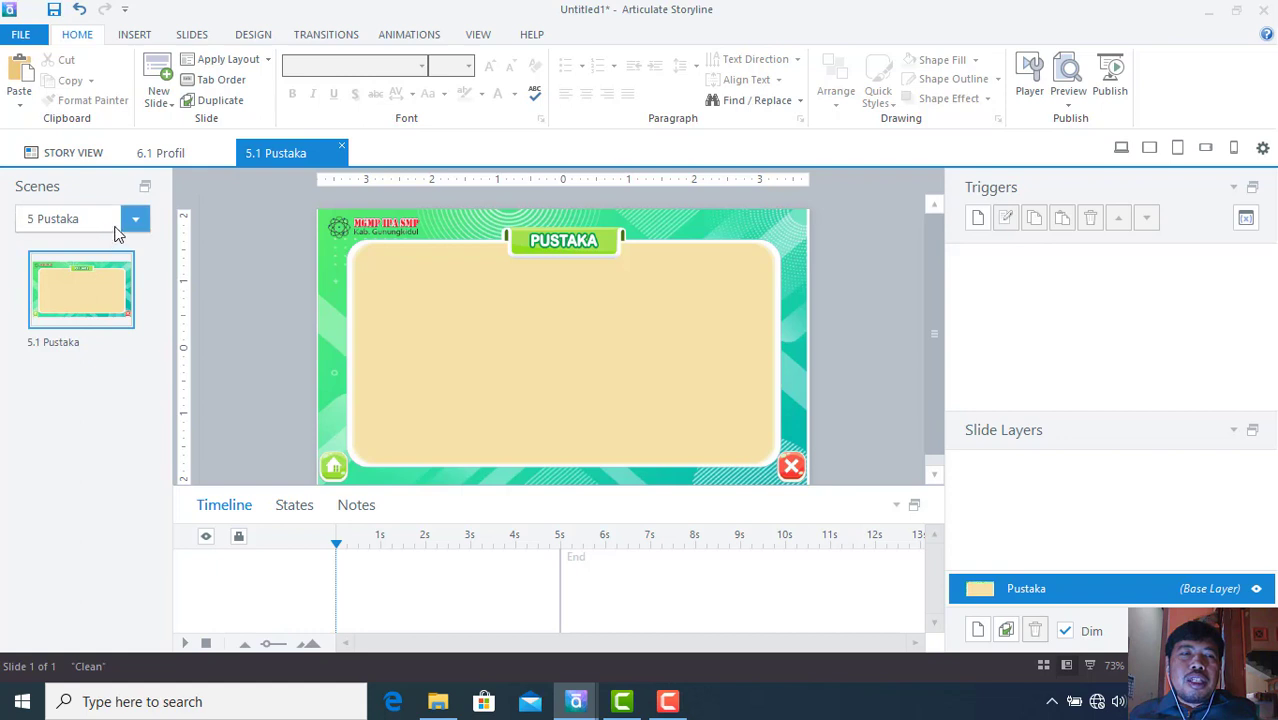
pyautogui.click(116, 228)
pyautogui.click(97, 336)
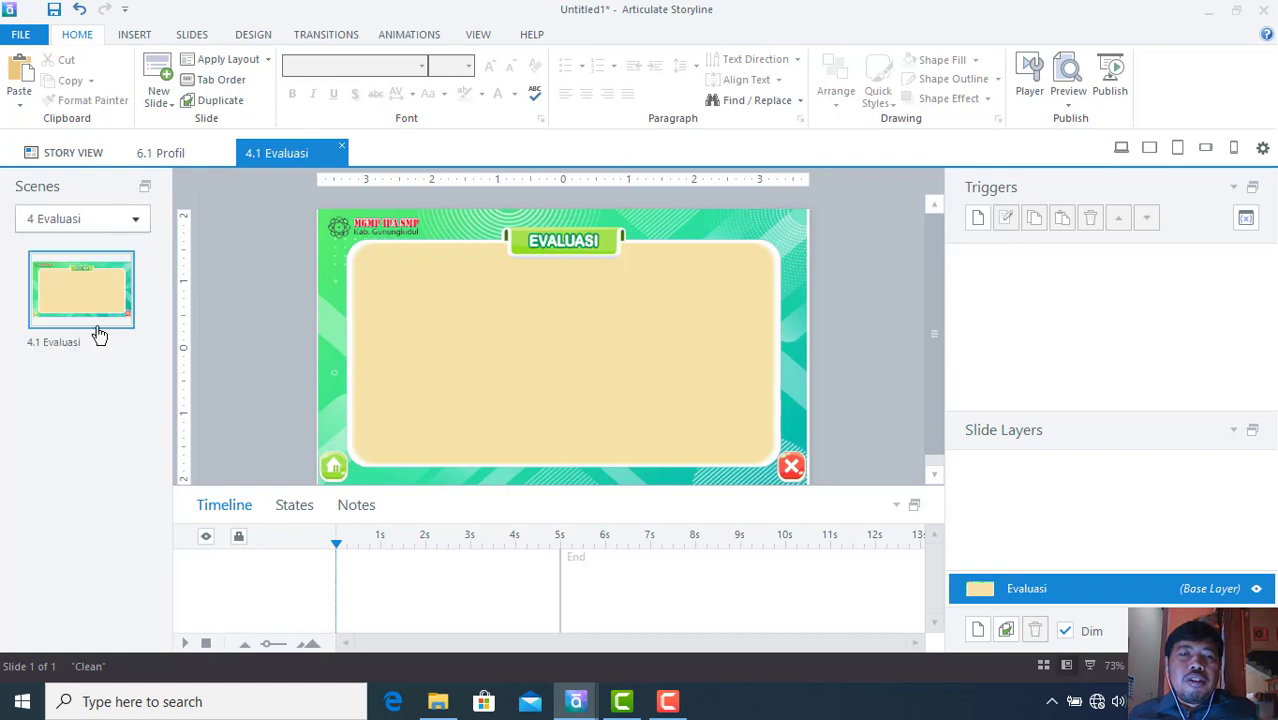
pyautogui.click(125, 220)
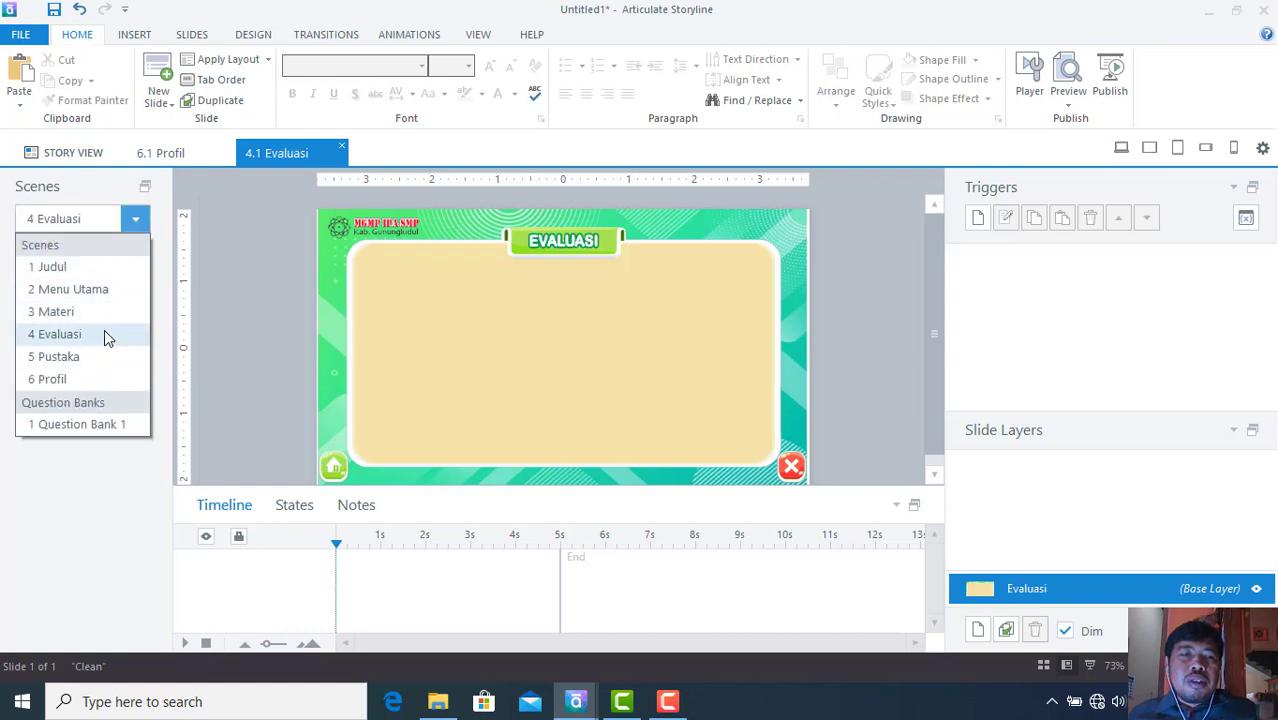
pyautogui.click(110, 318)
pyautogui.click(134, 219)
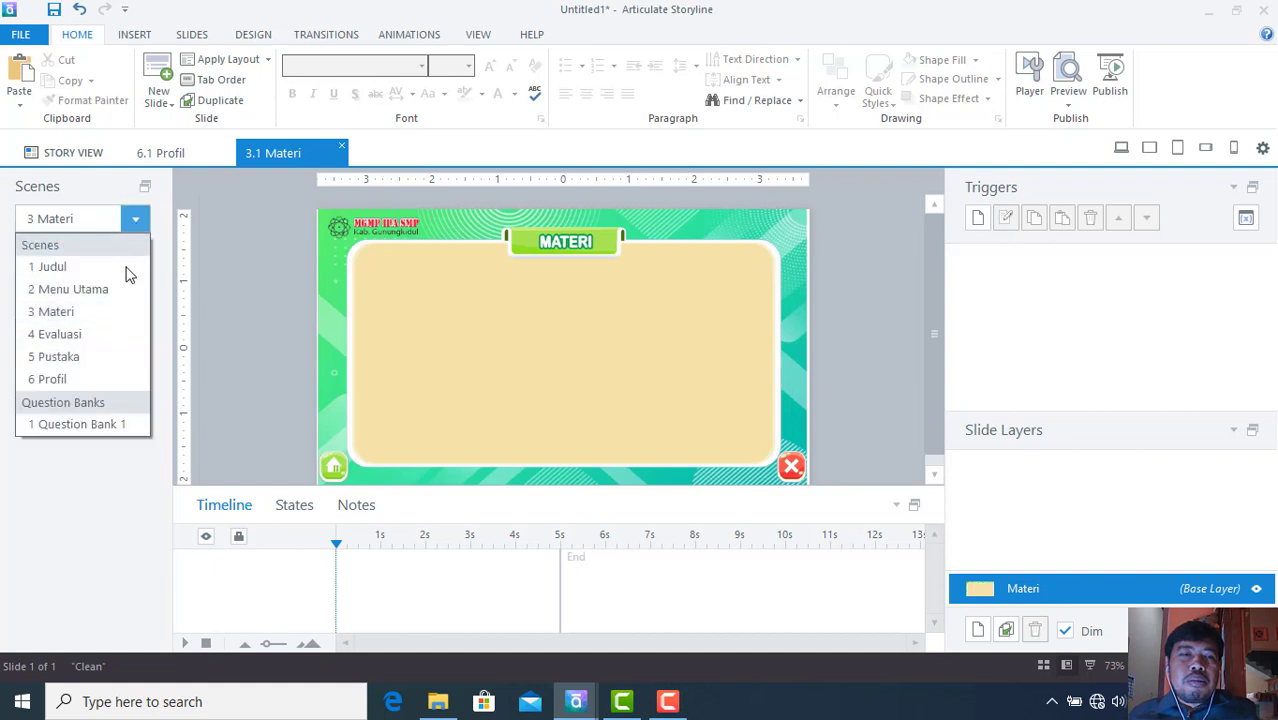
pyautogui.click(119, 291)
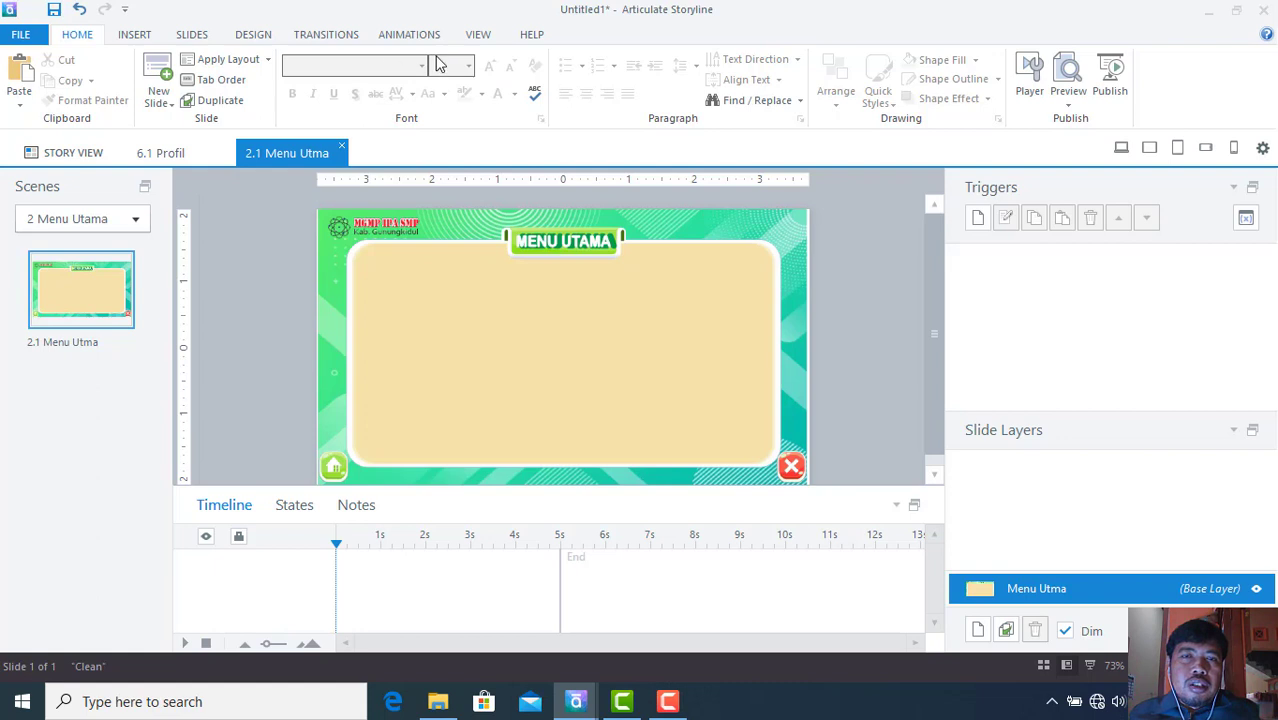
pyautogui.click(1069, 82)
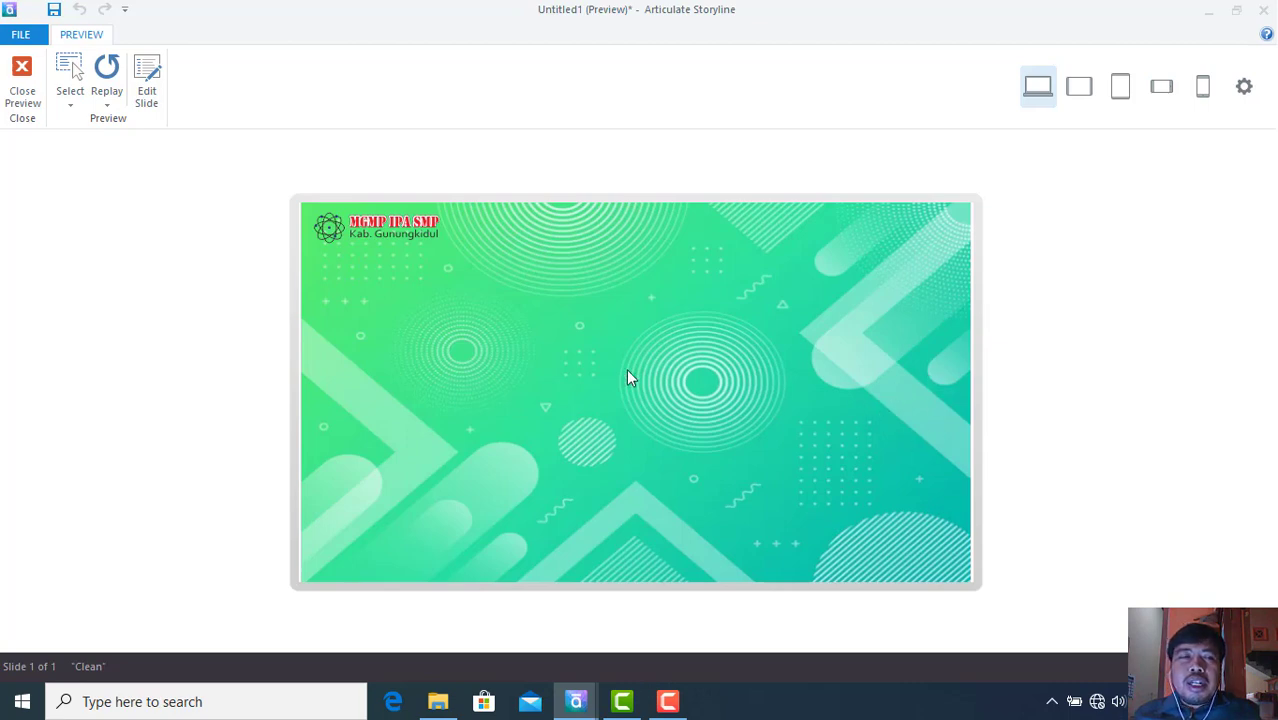
pyautogui.click(22, 78)
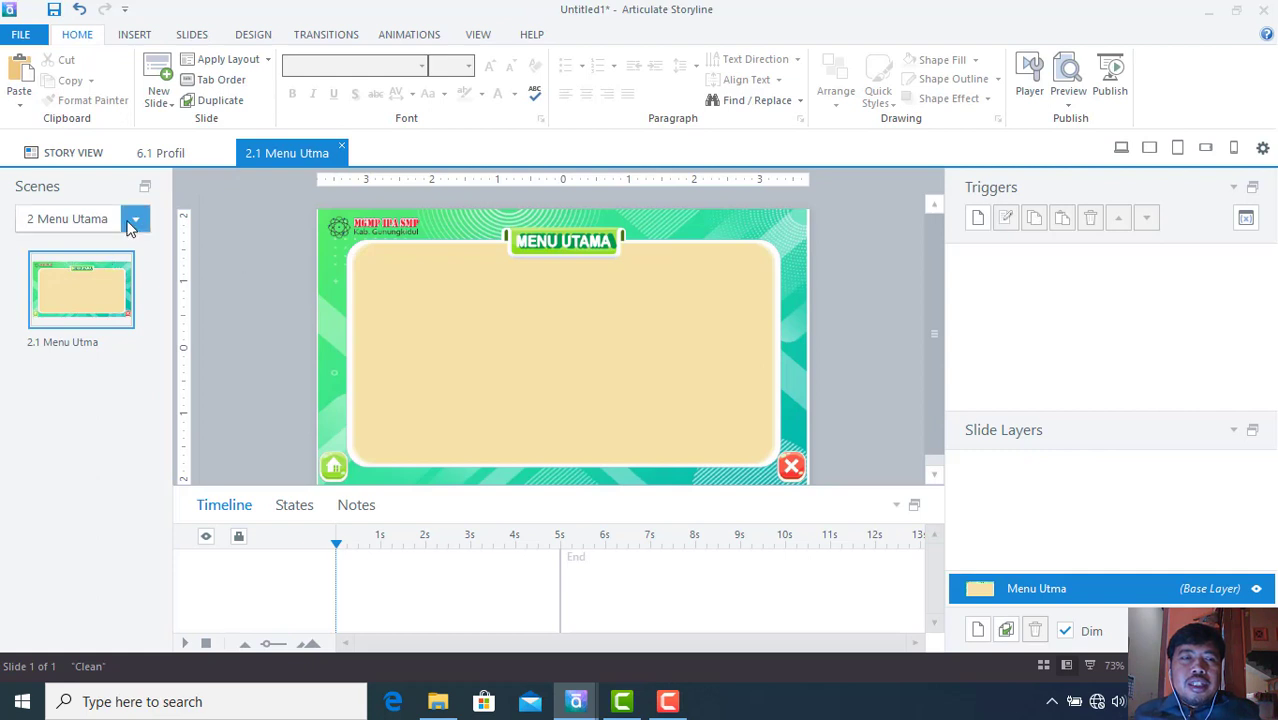
# - Open the 1 Judul scene and insert the tb next picture from the Asset 1 folder on its slide
pyautogui.click(133, 218)
pyautogui.click(96, 268)
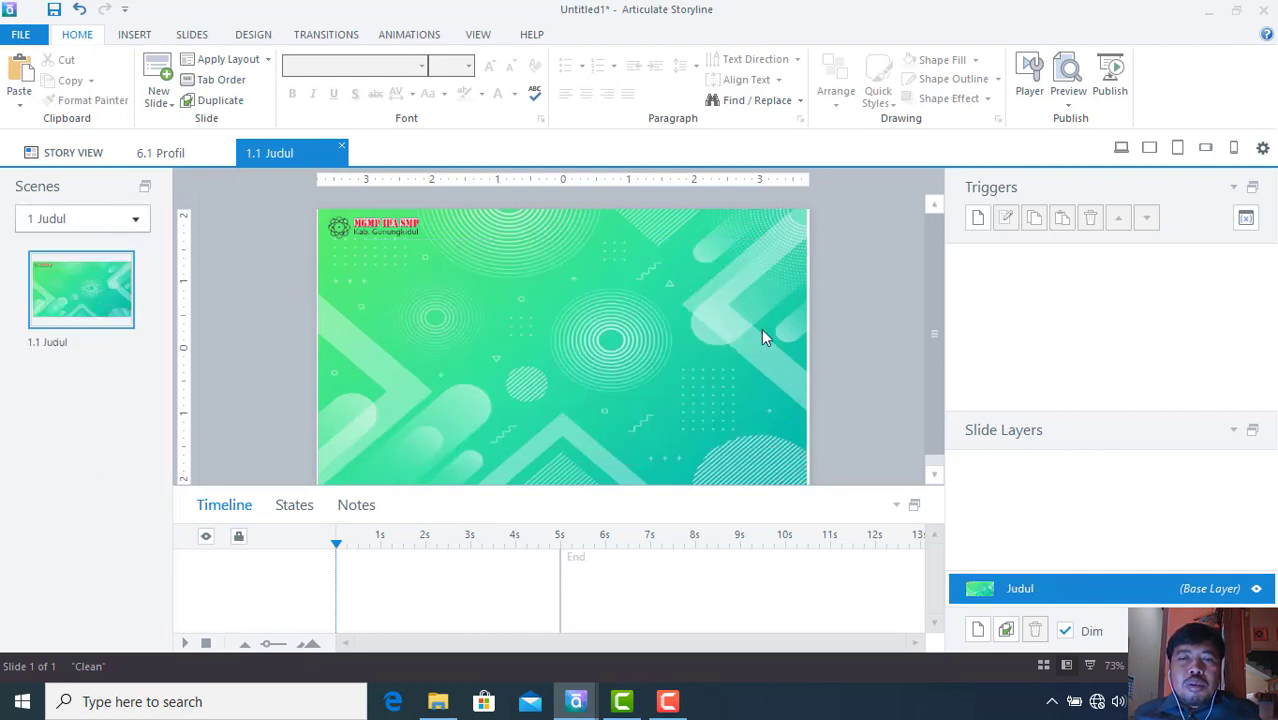
pyautogui.click(134, 34)
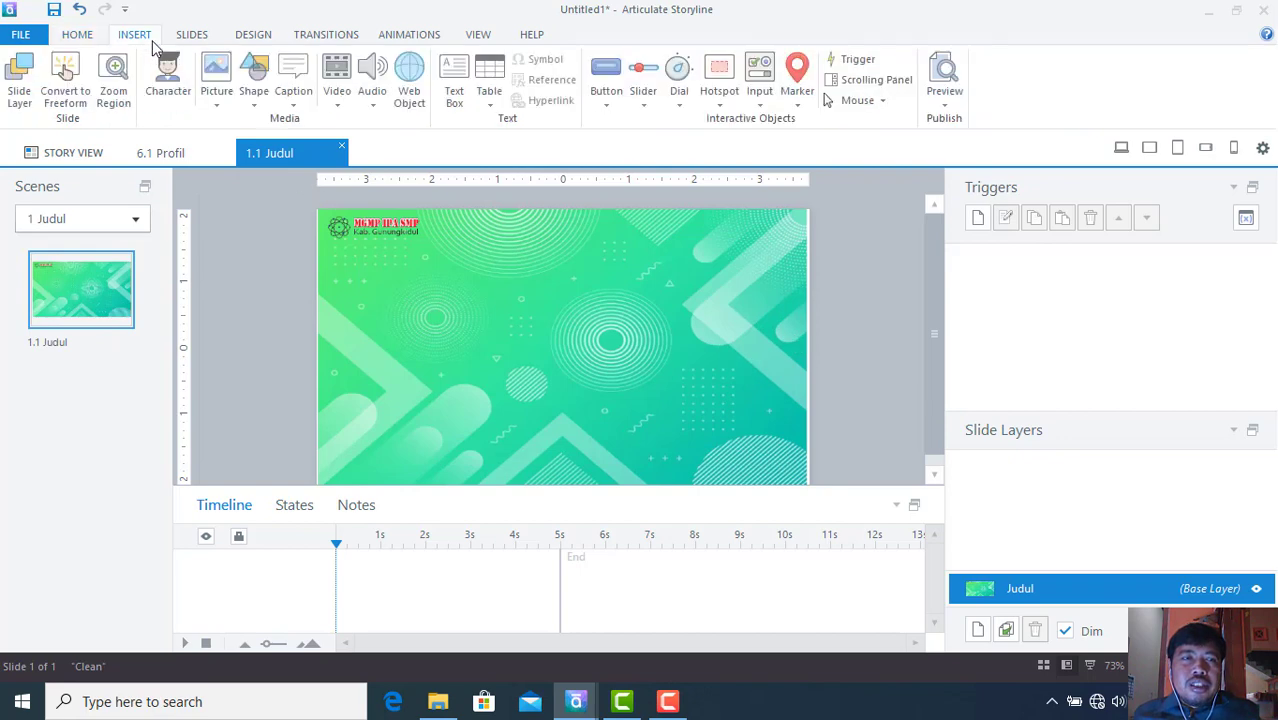
pyautogui.click(215, 78)
pyautogui.scroll(-1, 960, 250)
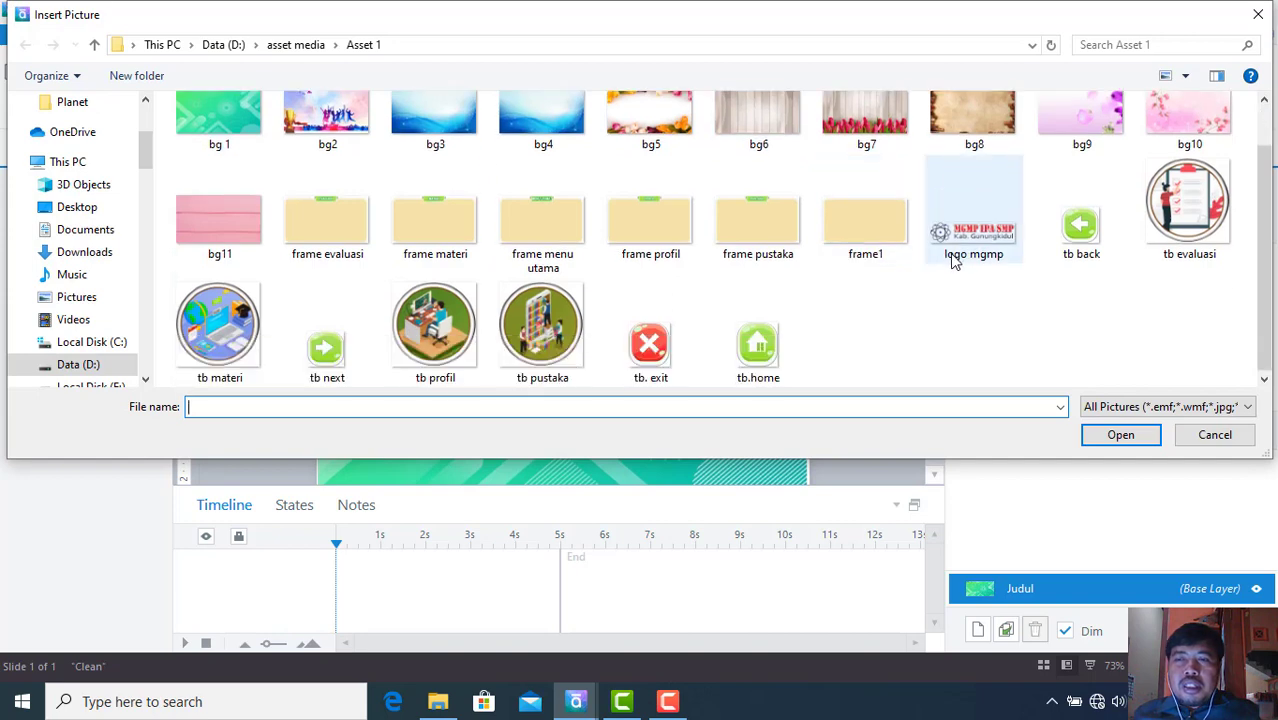
pyautogui.click(322, 350)
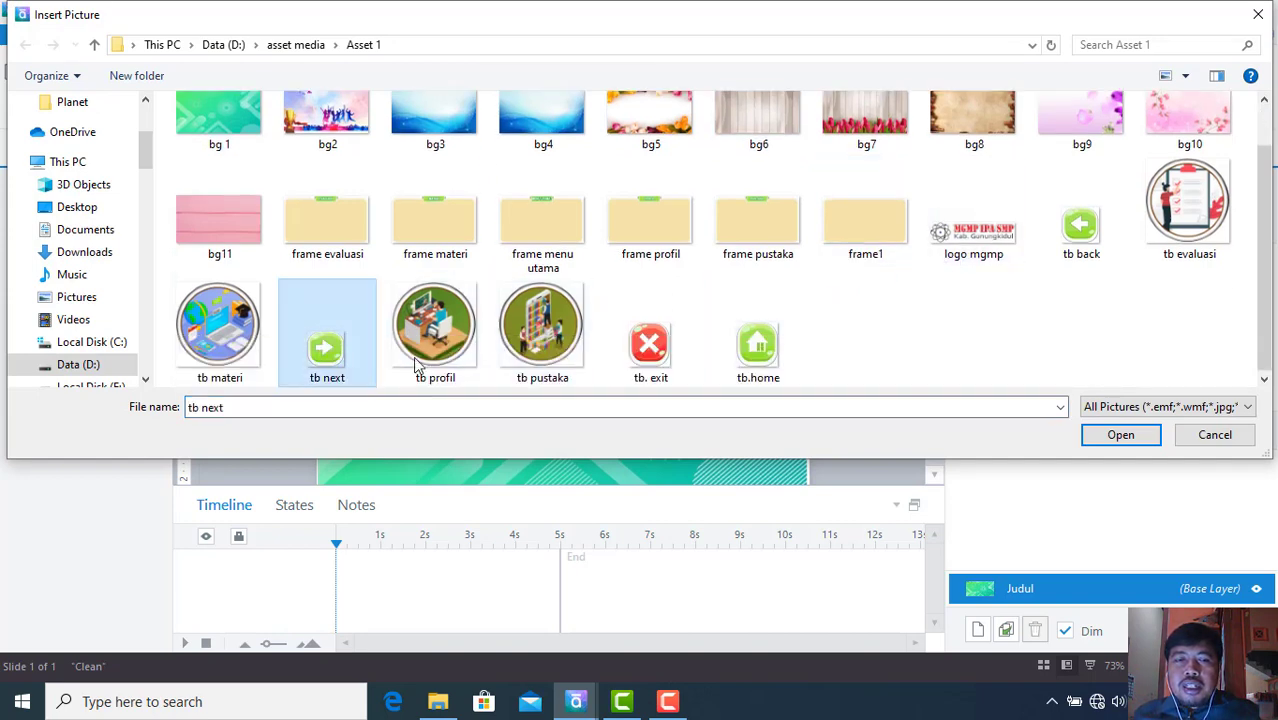
pyautogui.click(1118, 434)
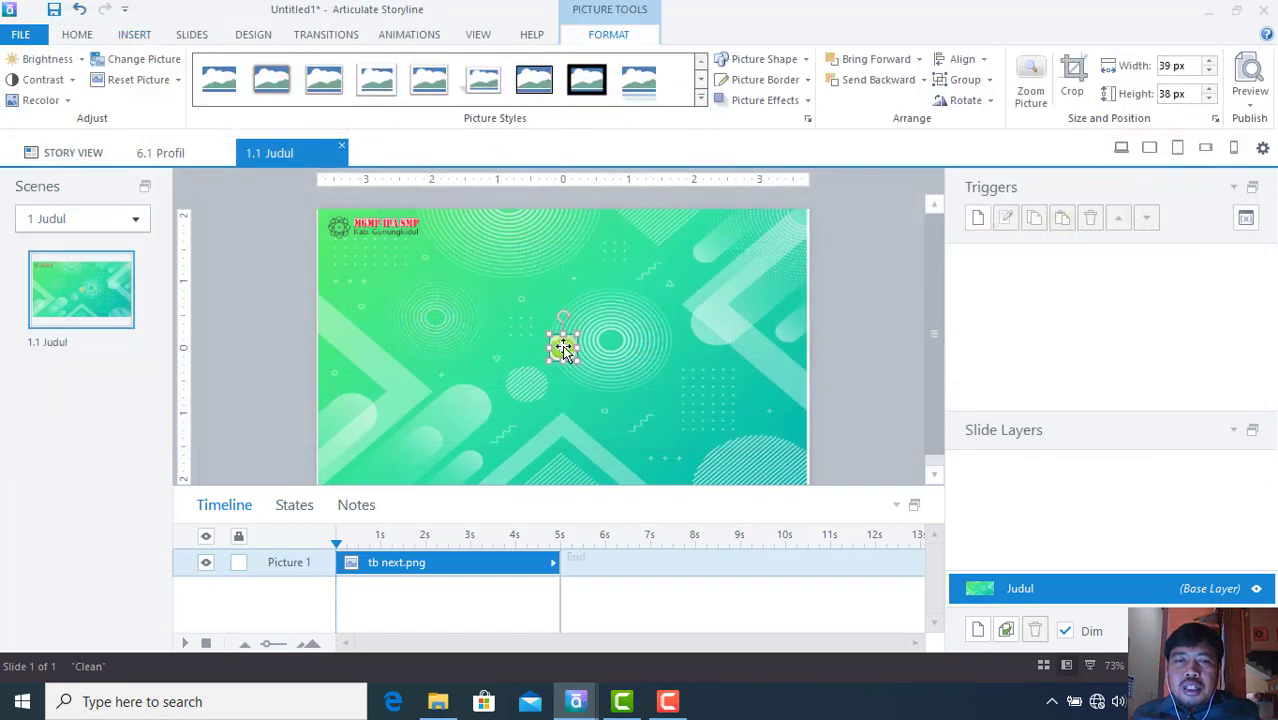
# - Place the next button near the middle of the slide's right edge at about 49 × 48 px and preview the slide
pyautogui.moveTo(563, 347); pyautogui.dragTo(783, 356)
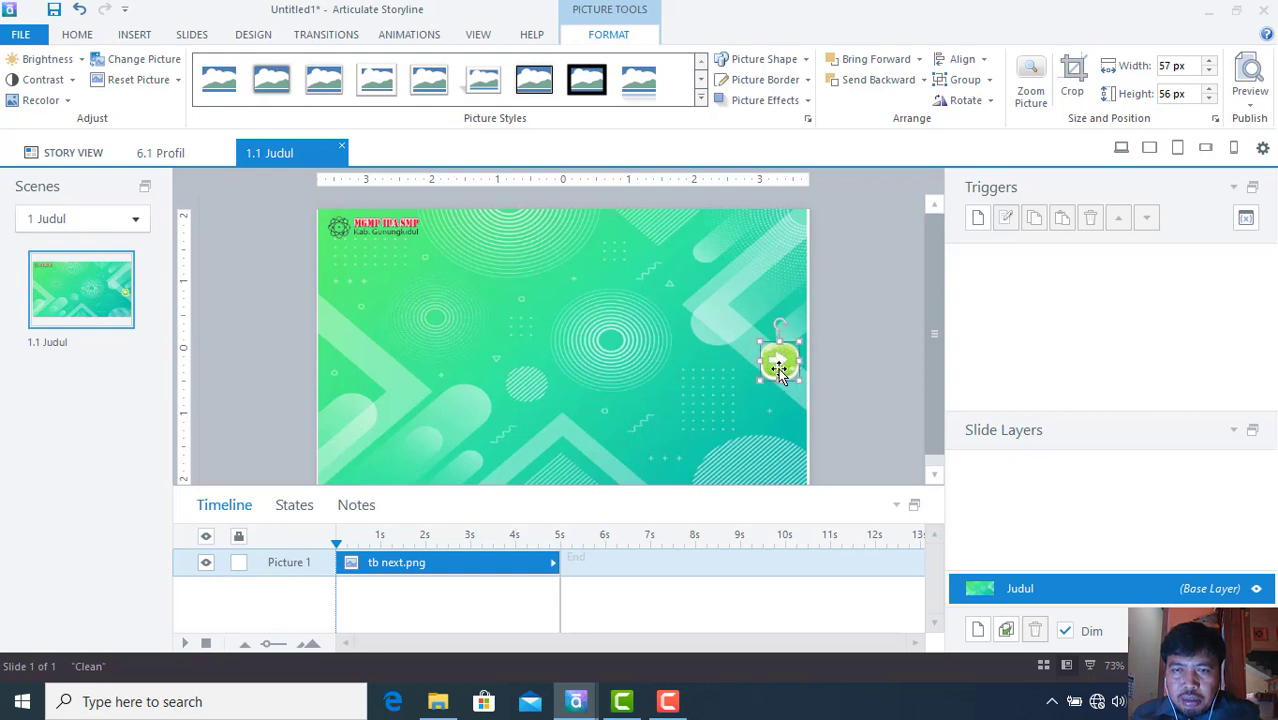
pyautogui.scroll(-1, 765, 390)
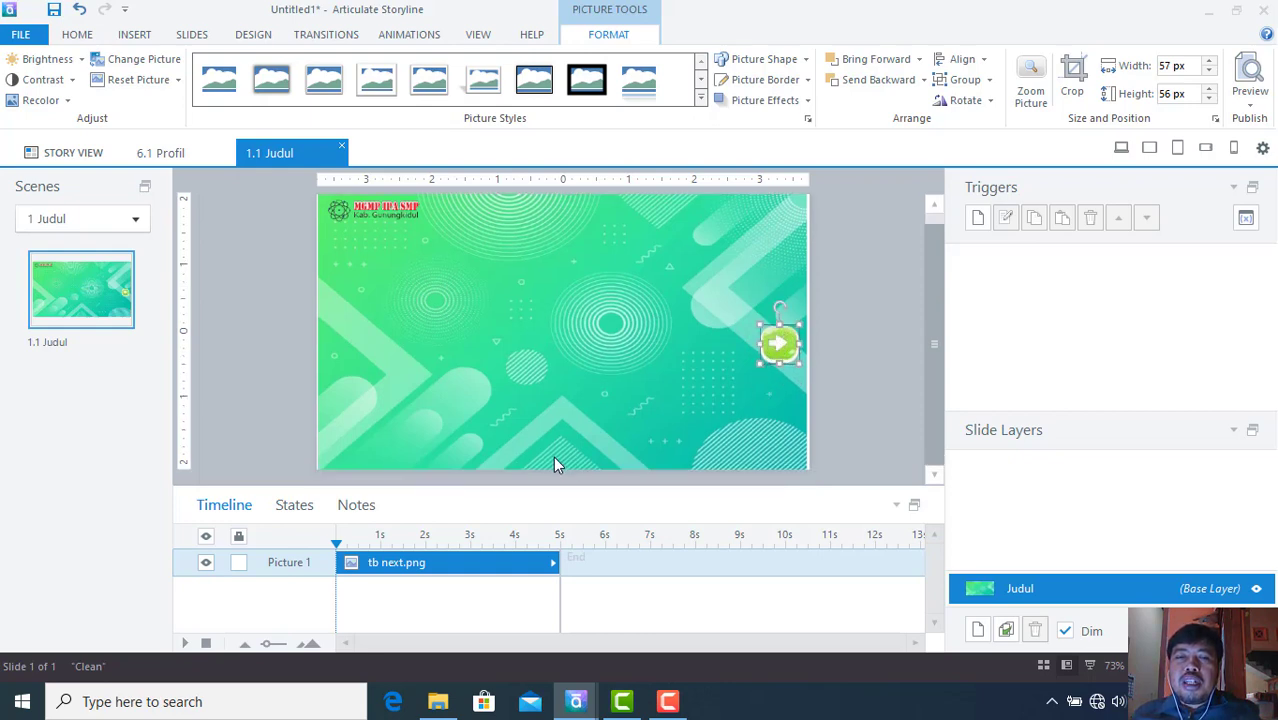
pyautogui.moveTo(797, 360); pyautogui.dragTo(785, 324)
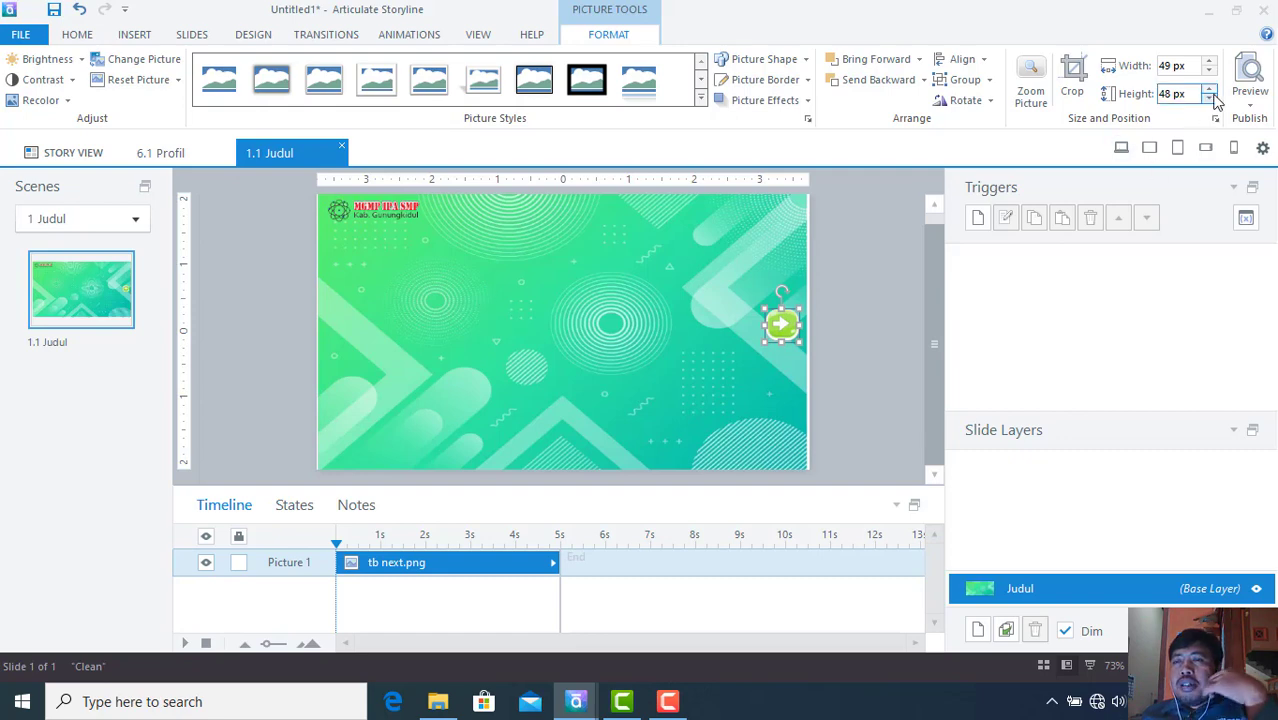
pyautogui.click(1249, 80)
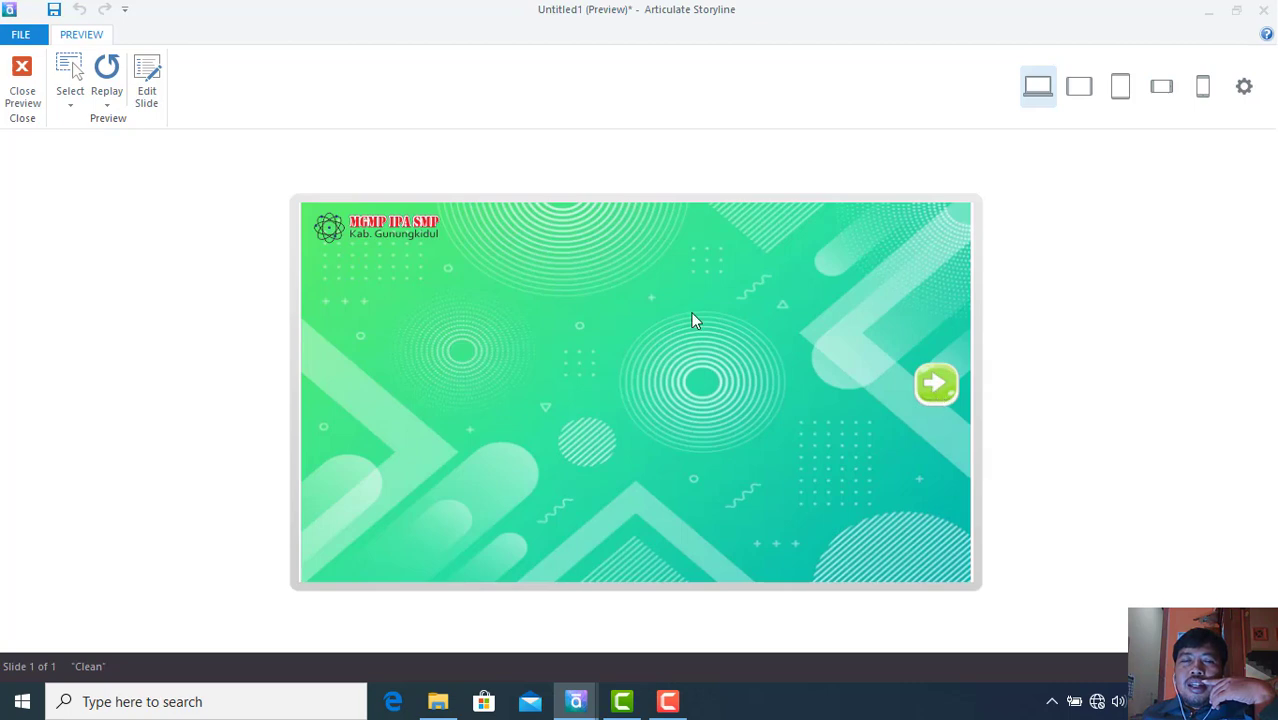
pyautogui.click(23, 80)
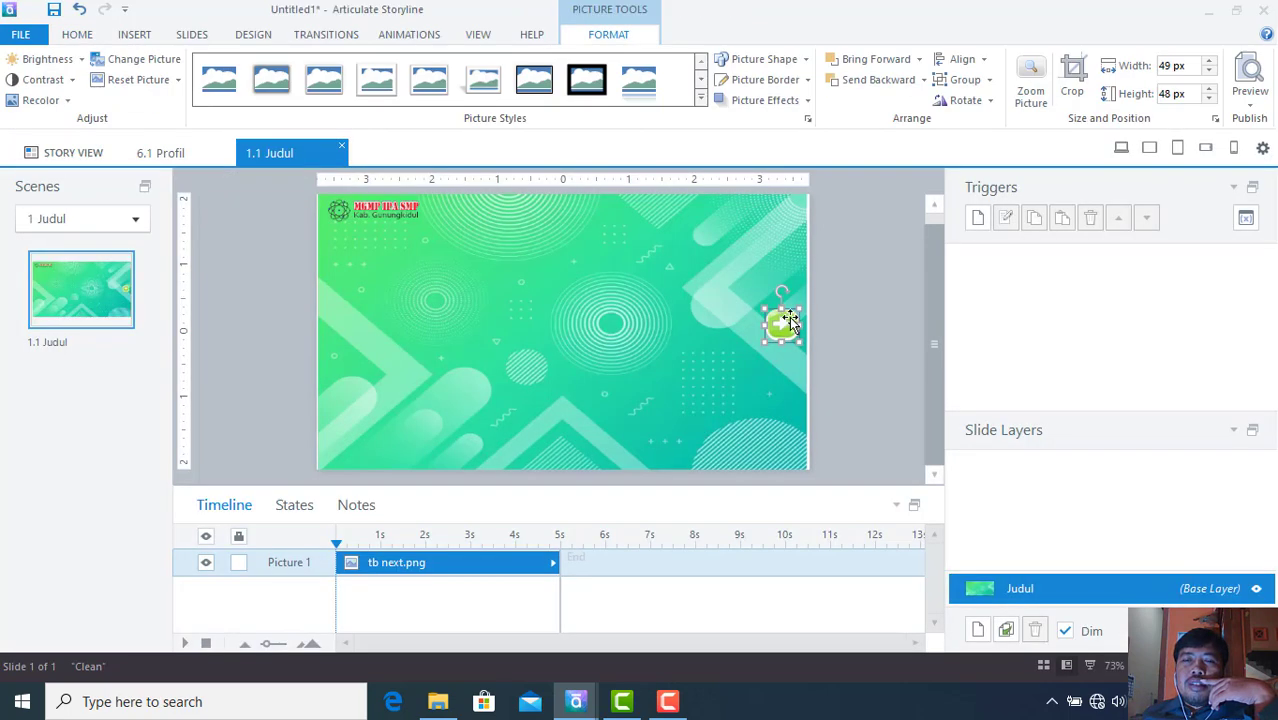
# - Add a trigger to the next button that jumps to scene 2 Menu Utama when the user clicks it
pyautogui.click(842, 314)
pyautogui.click(780, 328)
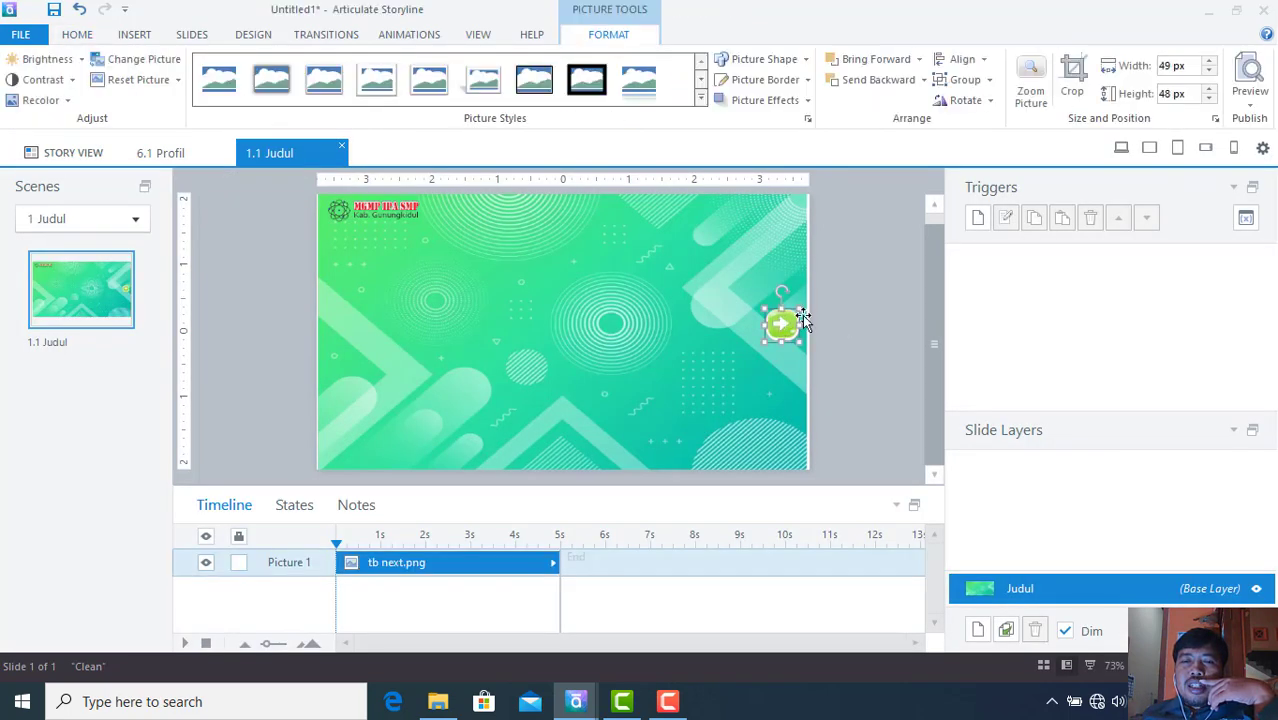
pyautogui.click(978, 220)
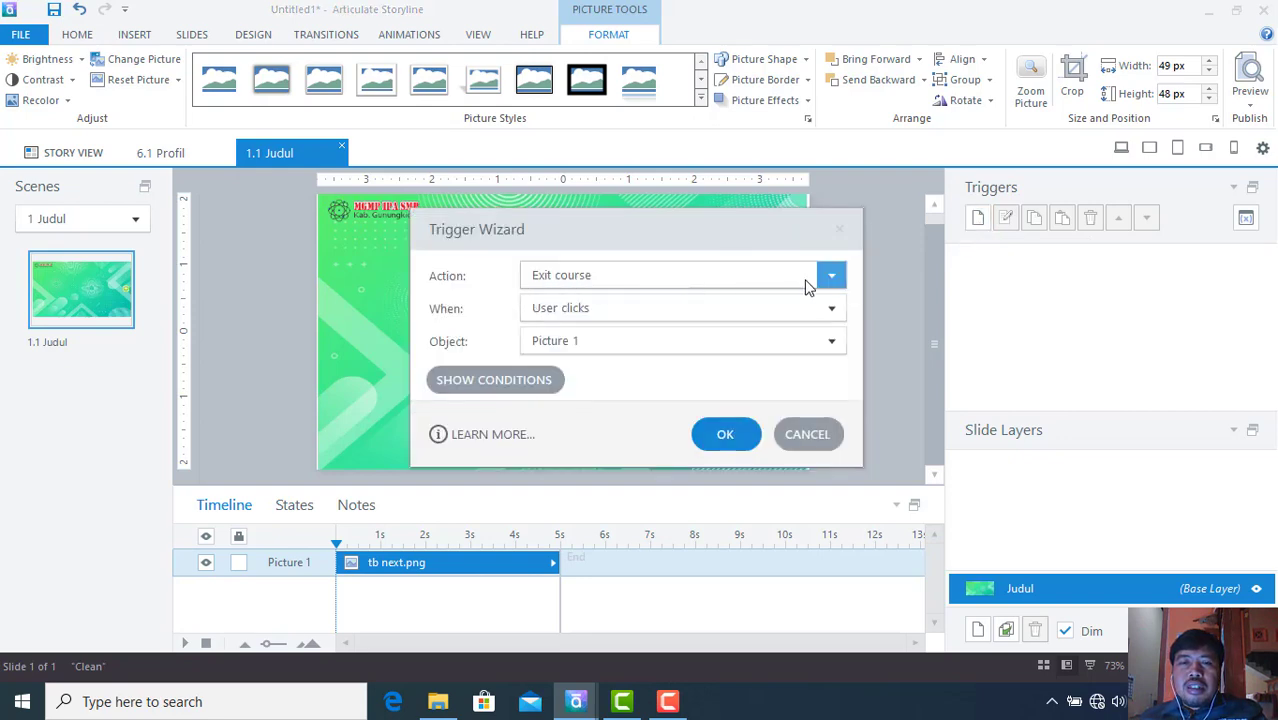
pyautogui.click(832, 278)
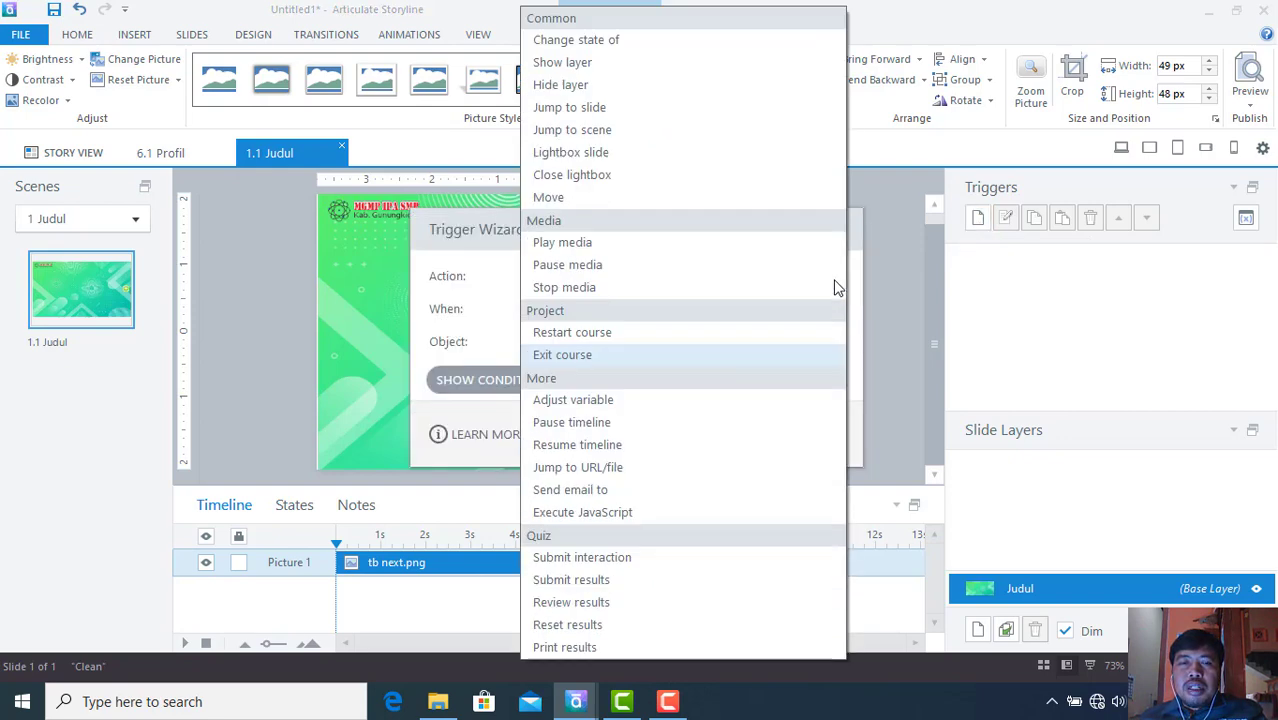
pyautogui.click(686, 129)
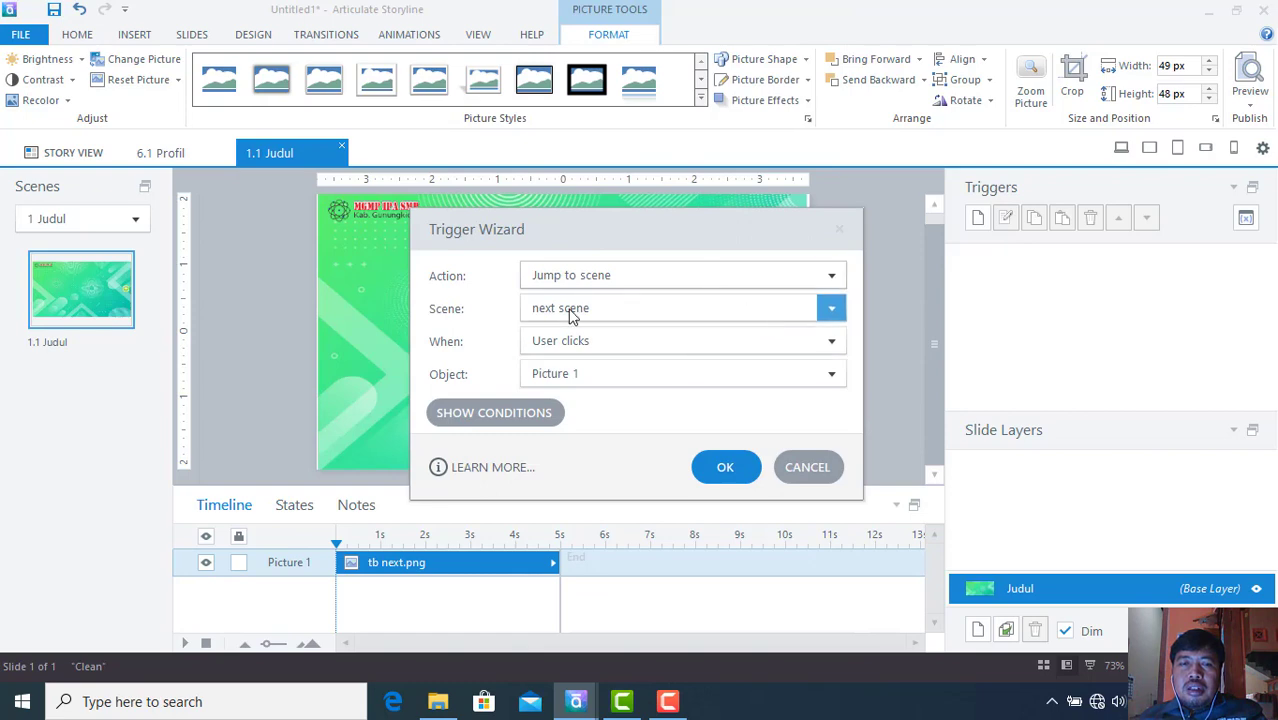
pyautogui.click(829, 310)
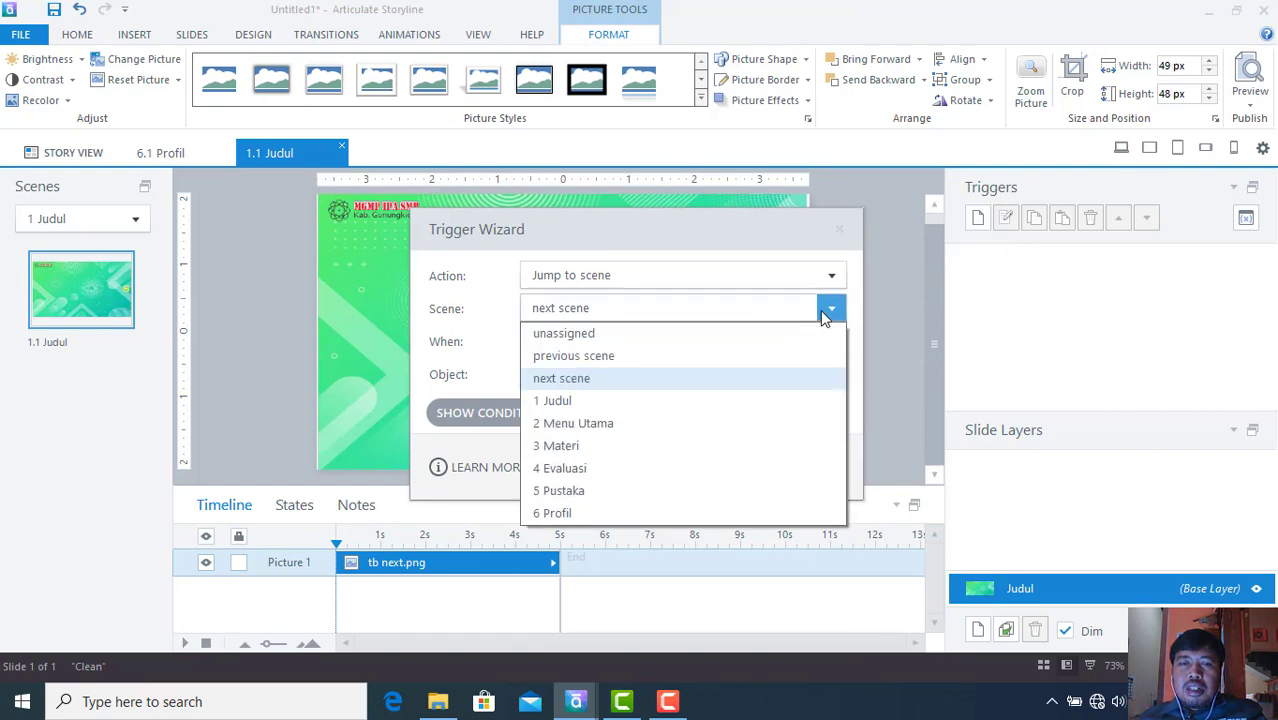
pyautogui.click(716, 428)
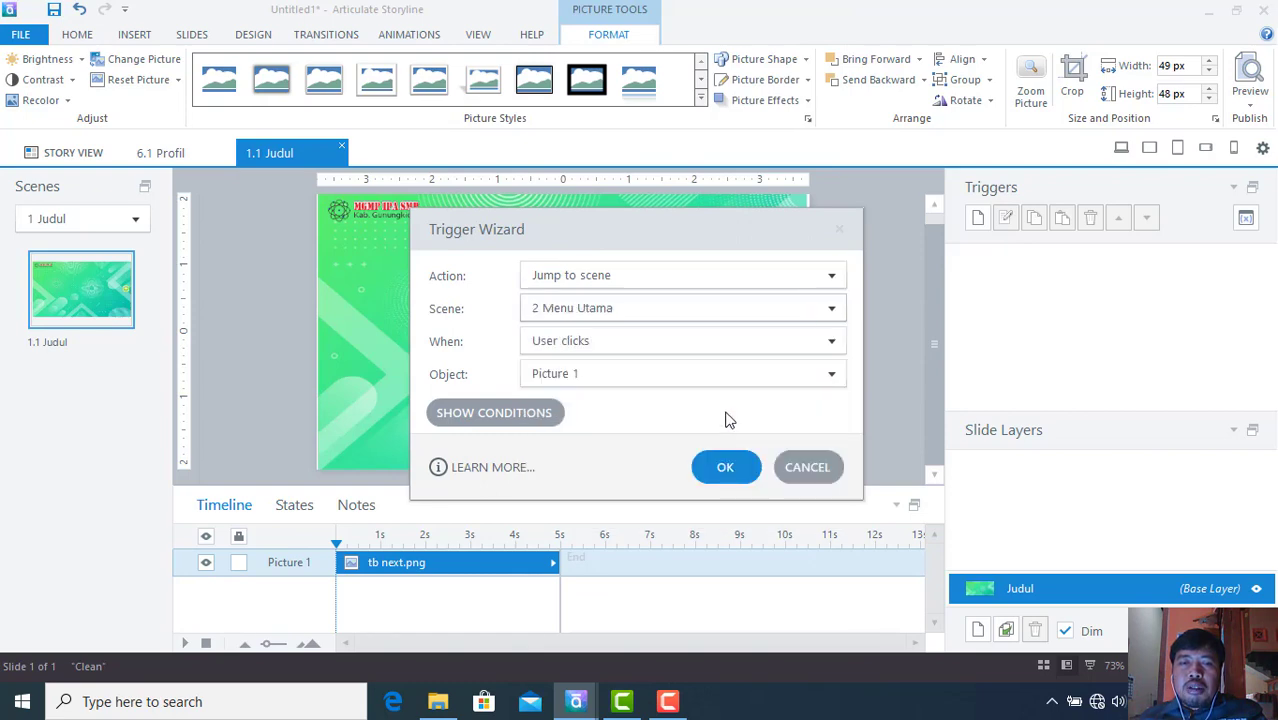
pyautogui.click(726, 468)
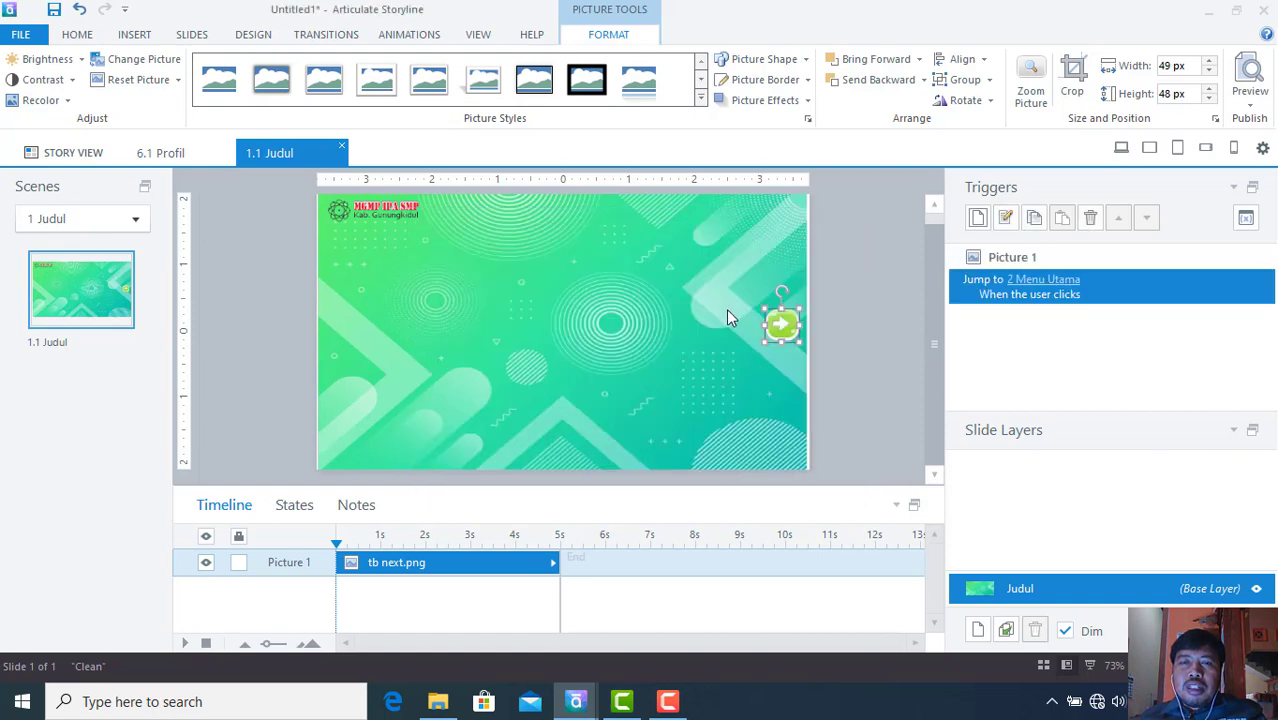
# - Preview the project and test the next button on the Judul slide and the exit button on the Menu Utama slide
pyautogui.click(1243, 93)
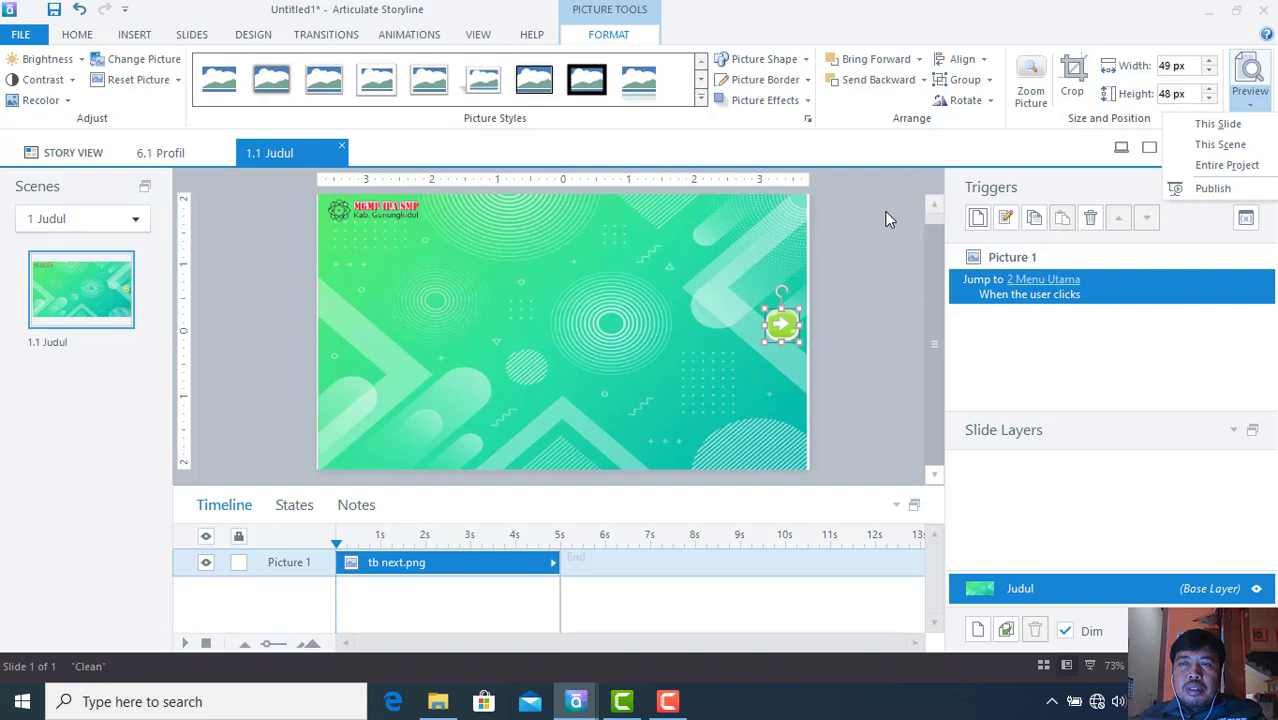
pyautogui.click(1250, 78)
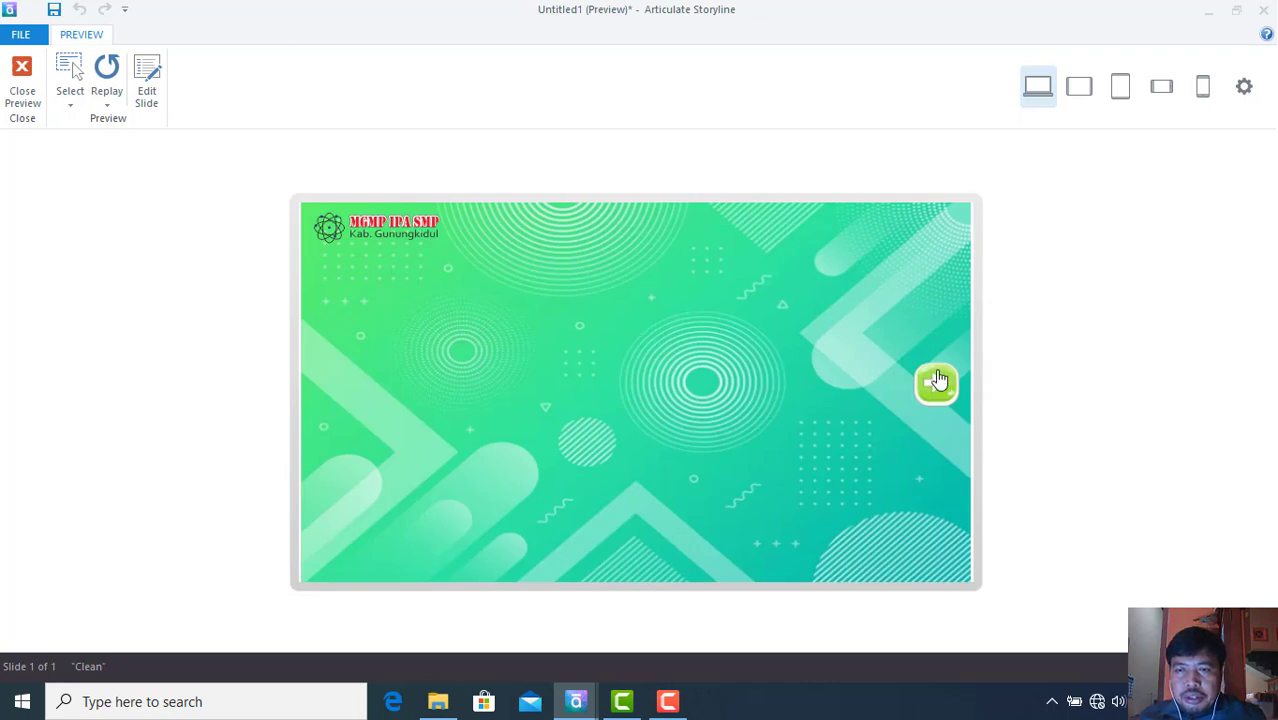
pyautogui.click(932, 390)
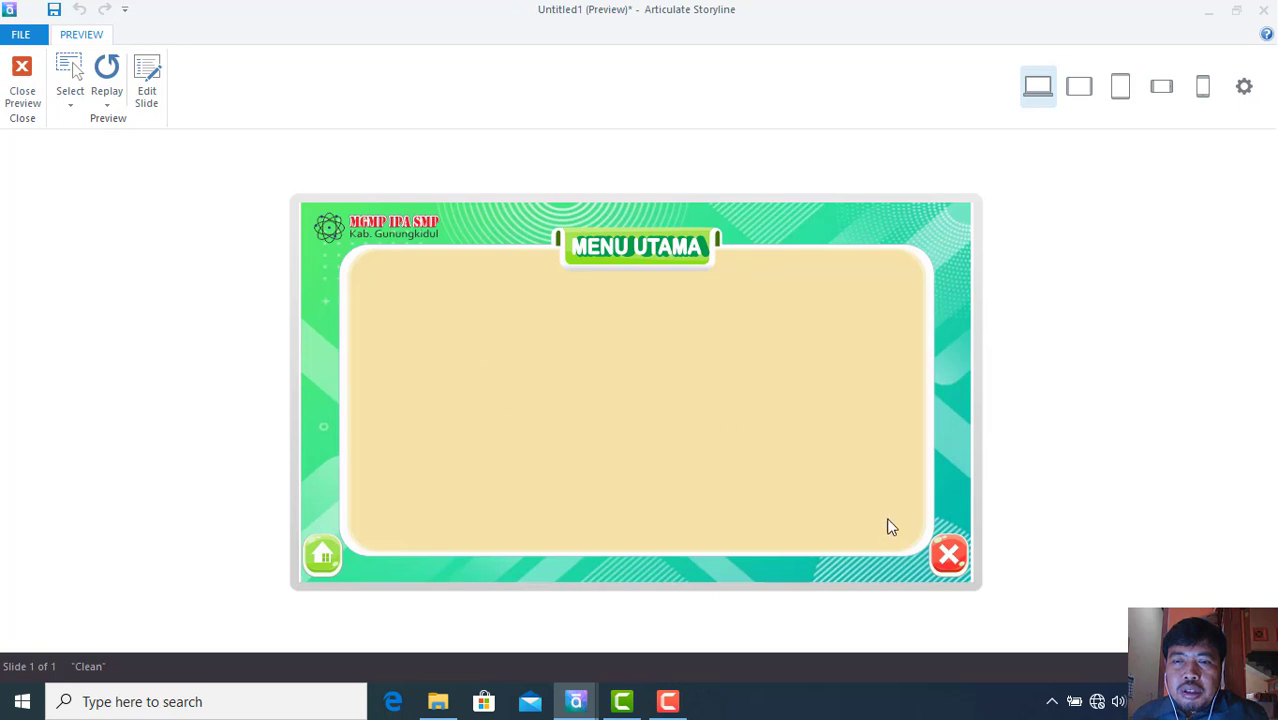
pyautogui.click(950, 556)
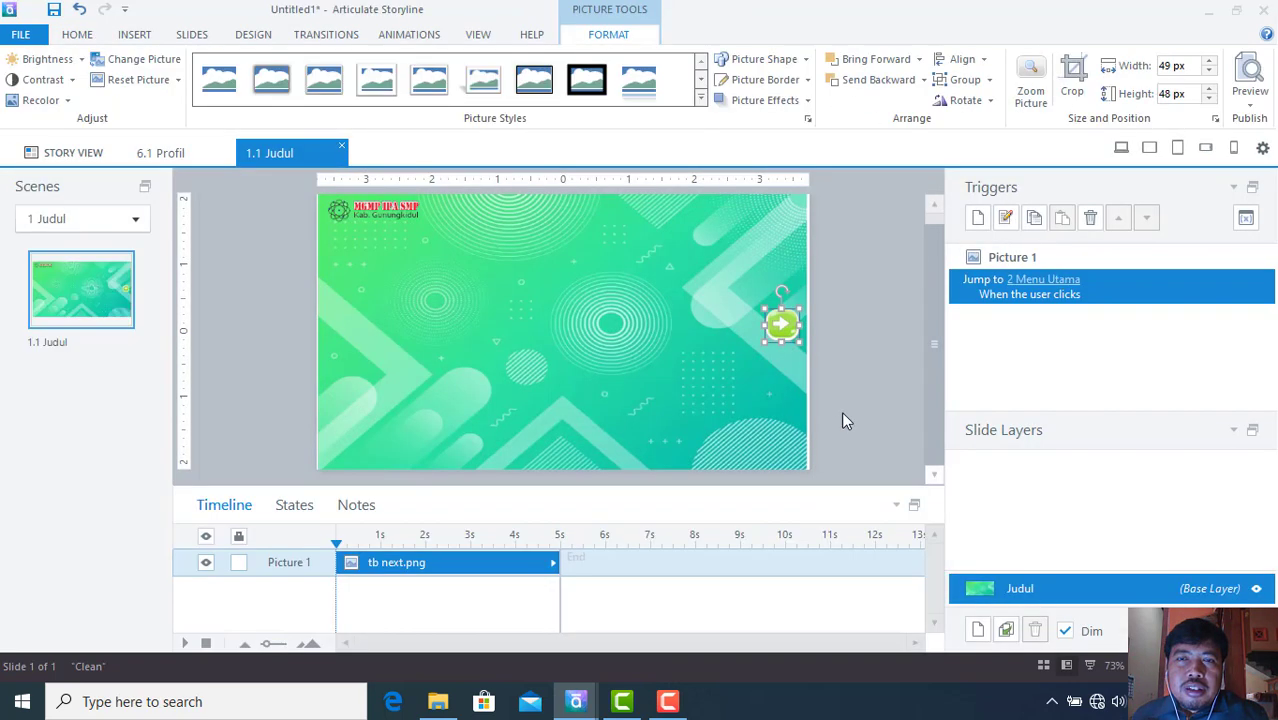
# - Open the 2 Menu Utama scene and start inserting pictures from the Asset 1 folder
pyautogui.click(135, 218)
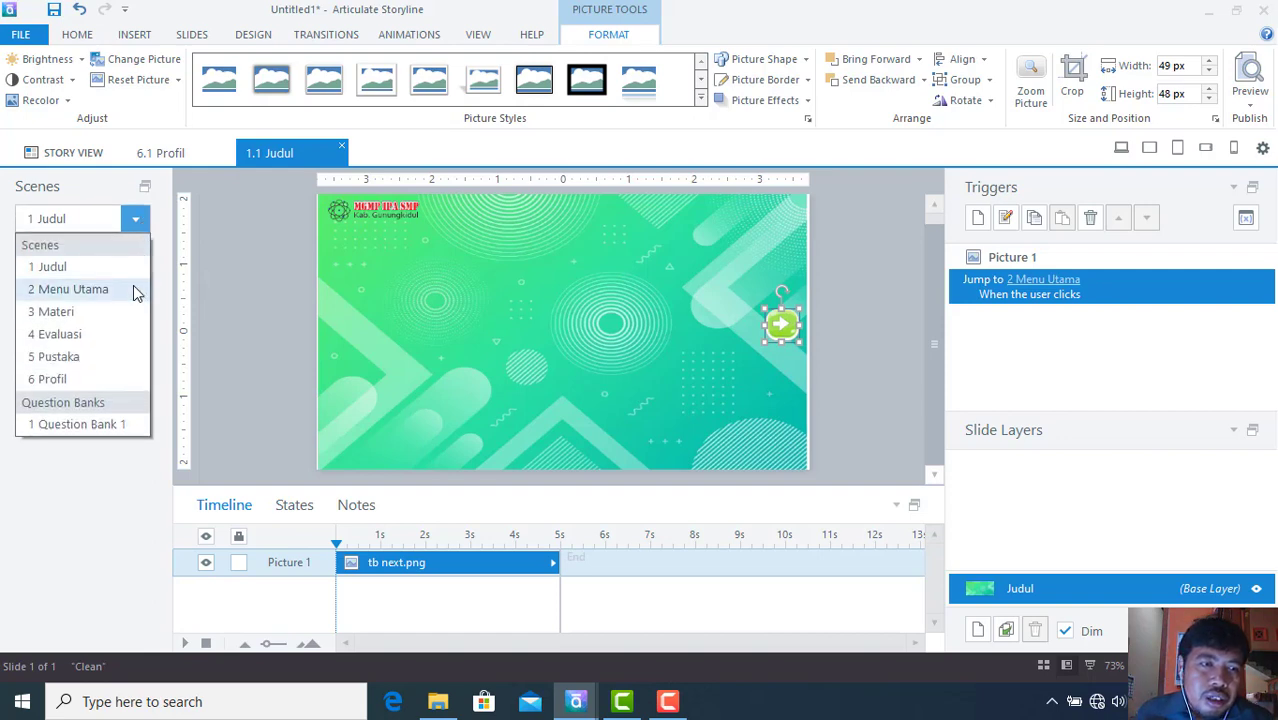
pyautogui.click(70, 289)
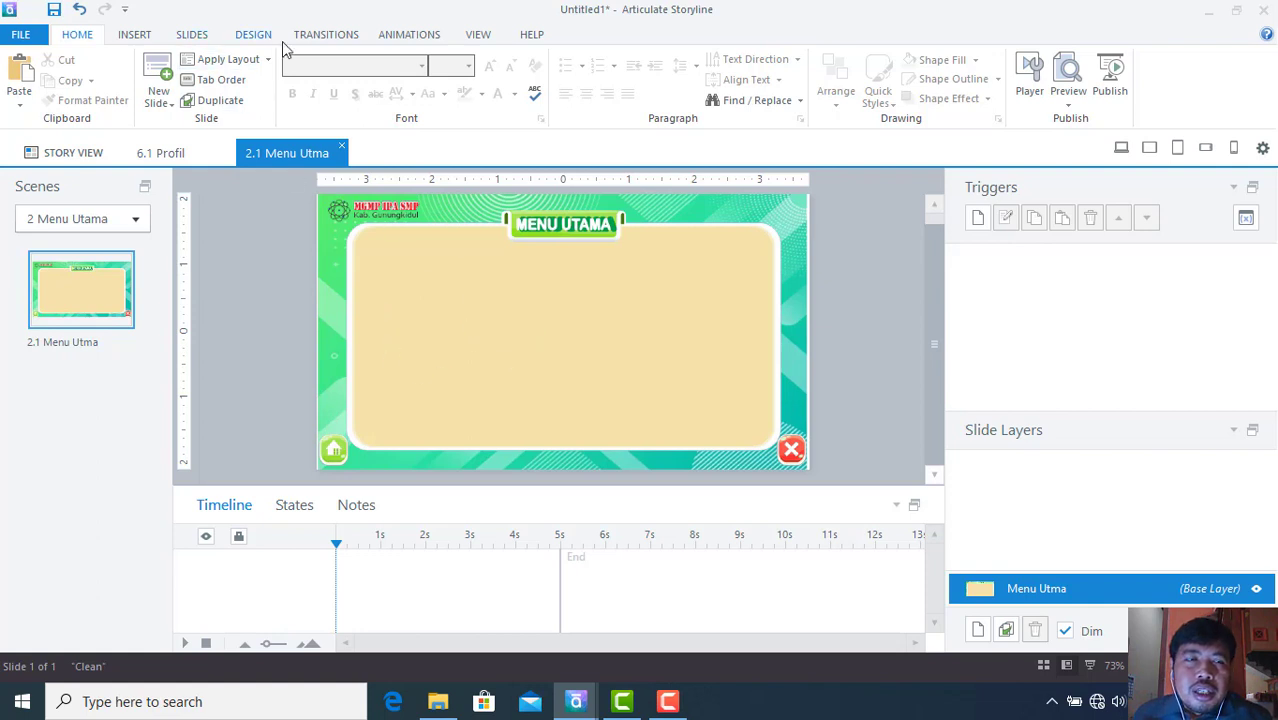
pyautogui.click(136, 35)
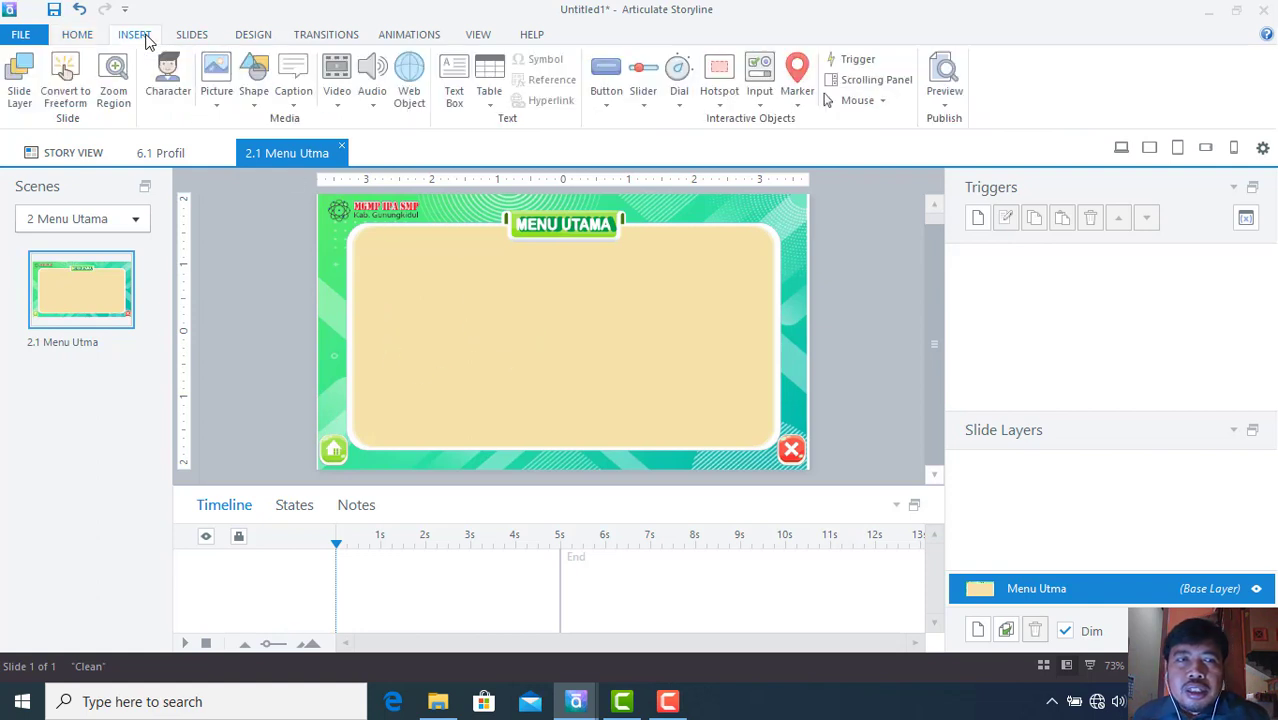
pyautogui.click(217, 72)
pyautogui.scroll(-1, 652, 240)
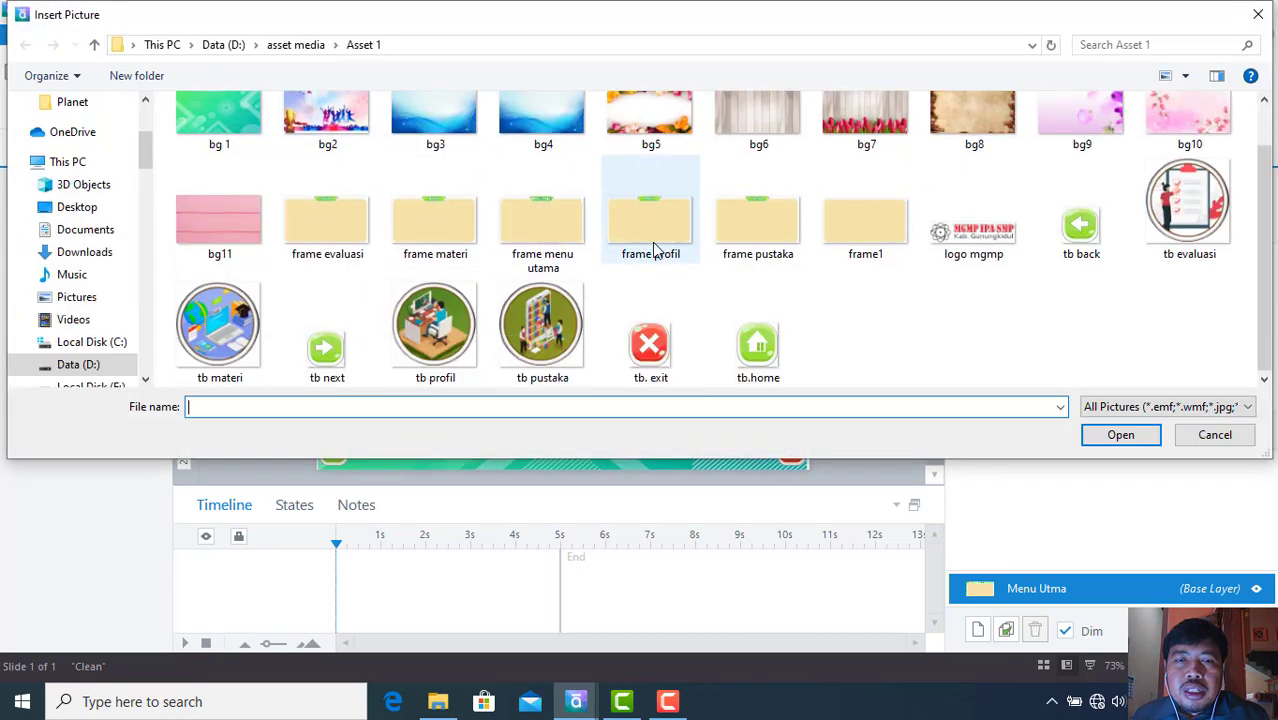
pyautogui.click(1200, 220)
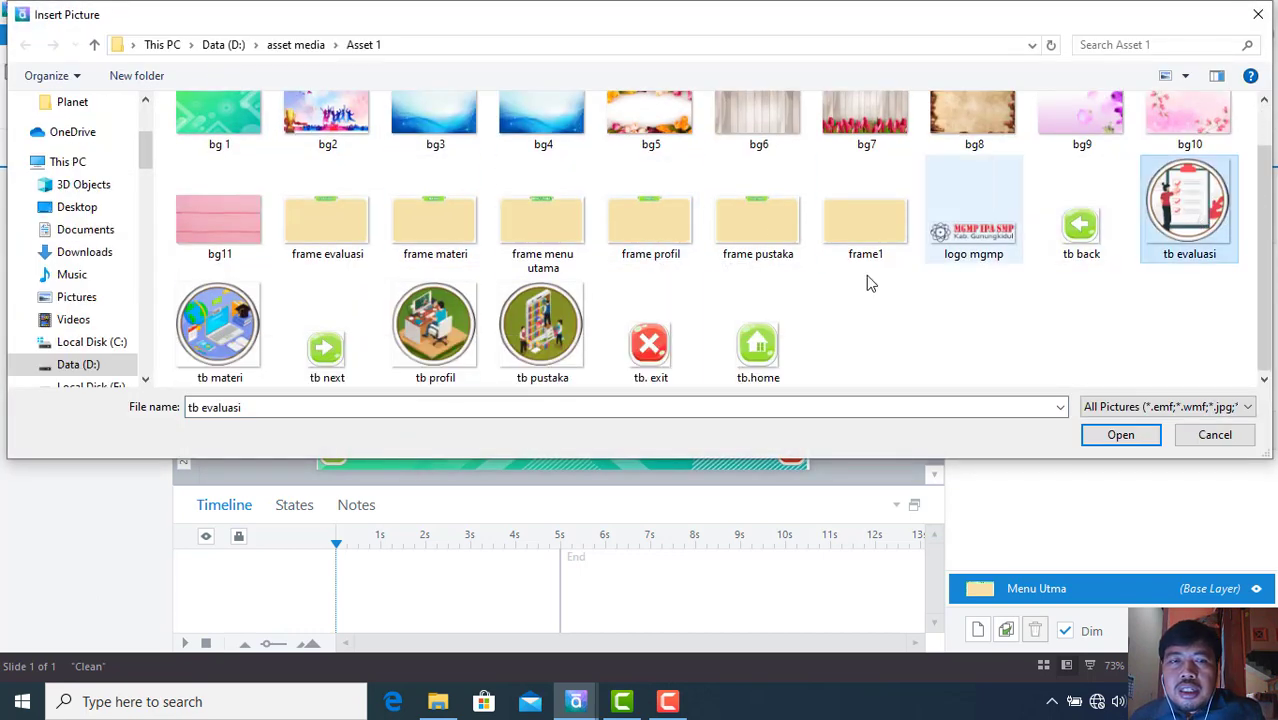
pyautogui.keyDown('ctrl'); pyautogui.click(229, 345); pyautogui.keyUp('ctrl')
pyautogui.keyDown('ctrl'); pyautogui.click(445, 342); pyautogui.keyUp('ctrl')
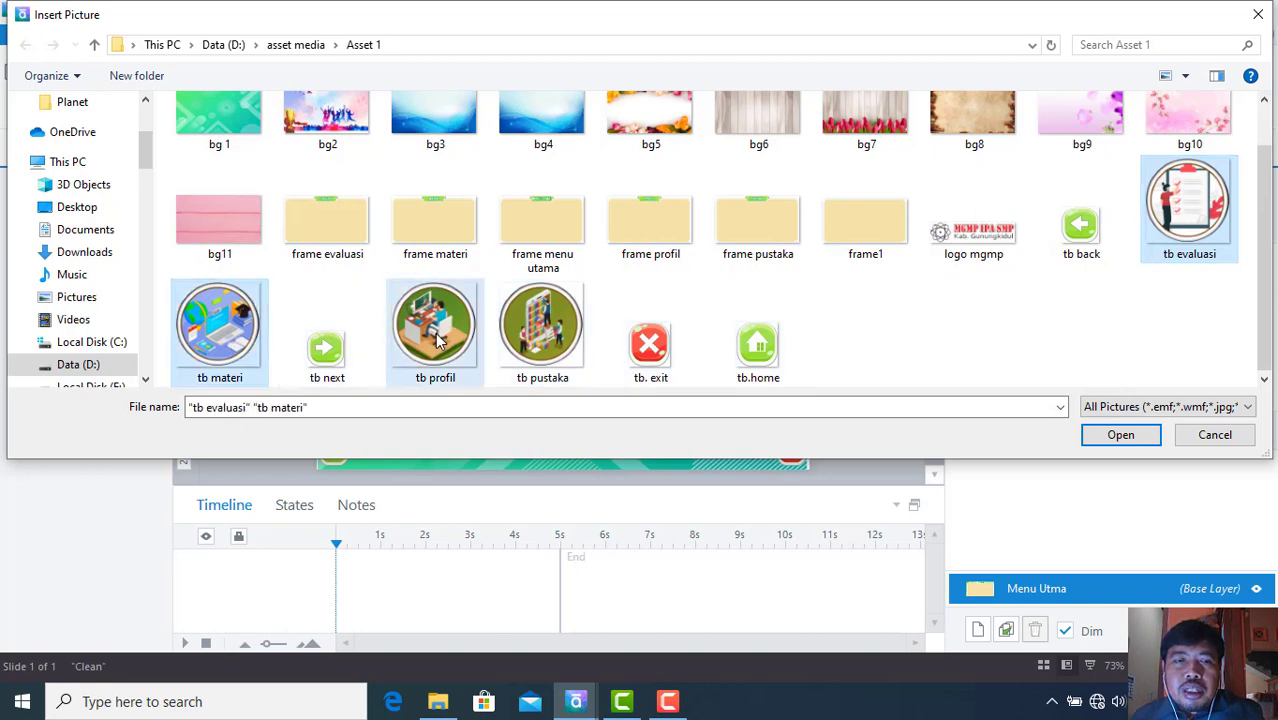
pyautogui.keyDown('ctrl'); pyautogui.click(535, 346); pyautogui.keyUp('ctrl')
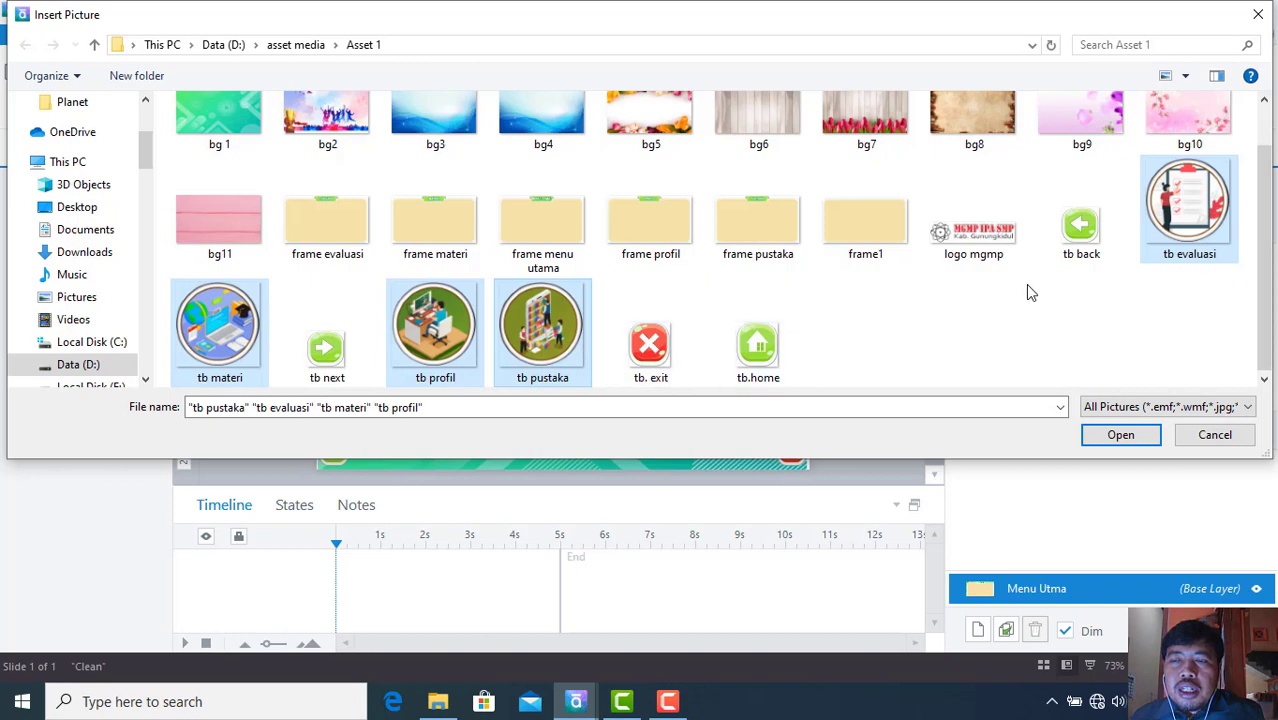
pyautogui.click(1124, 297)
# - Insert the tb evaluasi, tb materi, tb profil and tb pustaka pictures together on the Menu Utama slide
pyautogui.click(1168, 256)
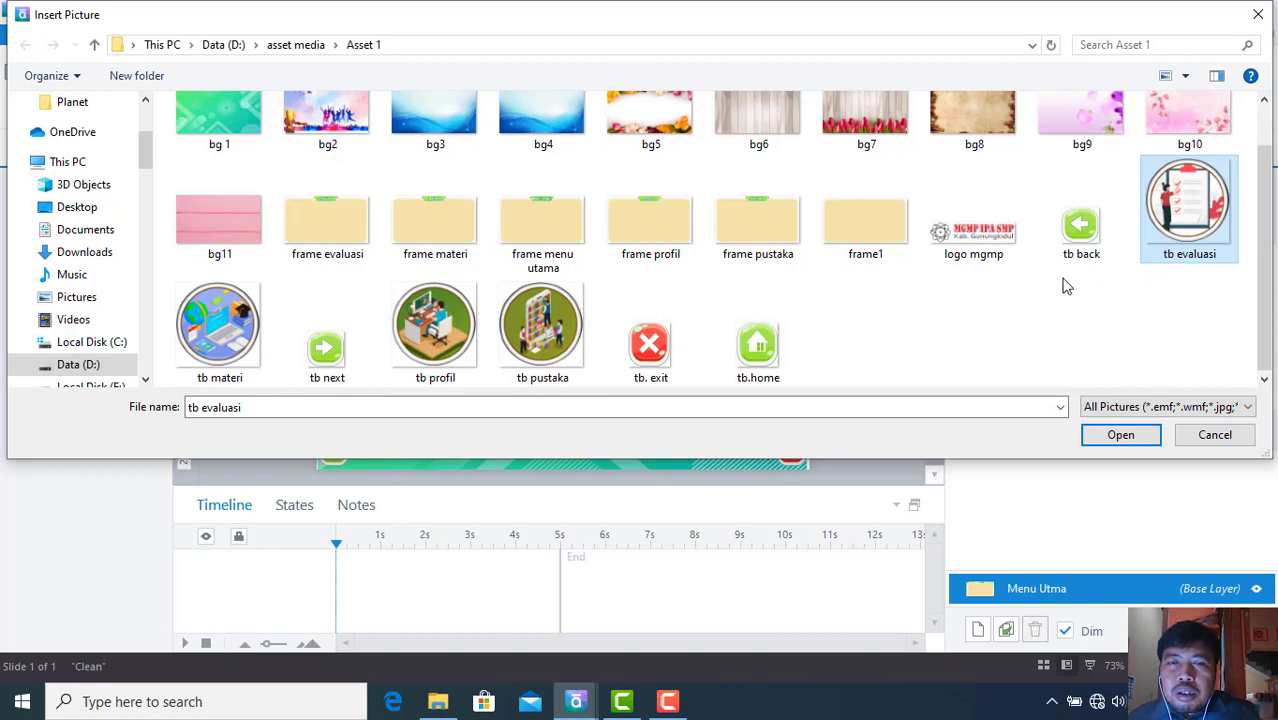
pyautogui.keyDown('ctrl'); pyautogui.click(221, 344); pyautogui.keyUp('ctrl')
pyautogui.keyDown('ctrl'); pyautogui.click(430, 334); pyautogui.keyUp('ctrl')
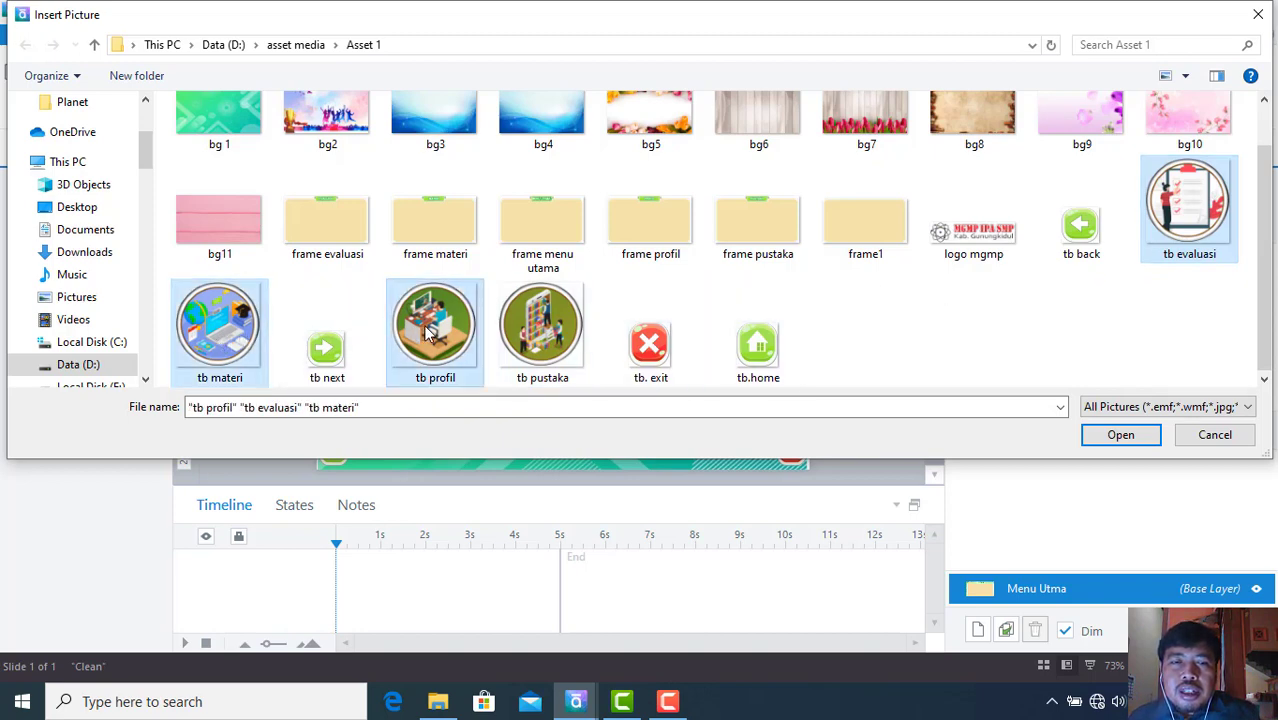
pyautogui.keyDown('ctrl'); pyautogui.click(511, 325); pyautogui.keyUp('ctrl')
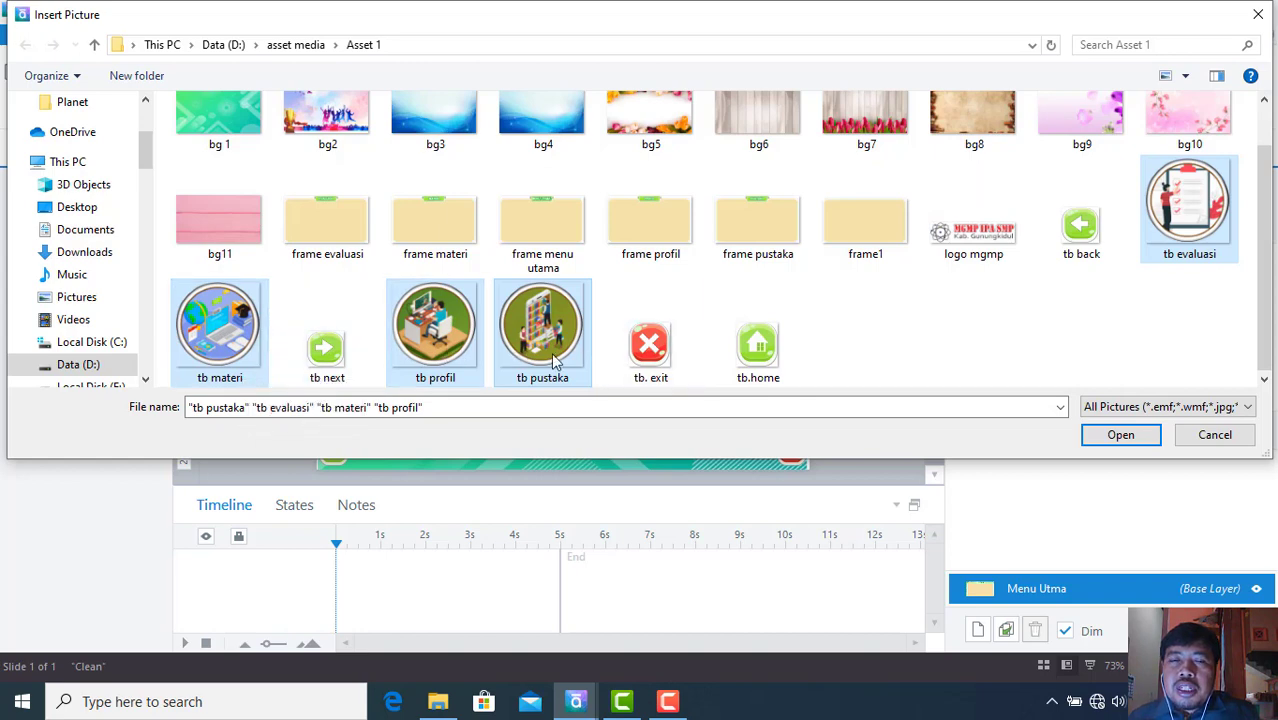
pyautogui.click(1122, 435)
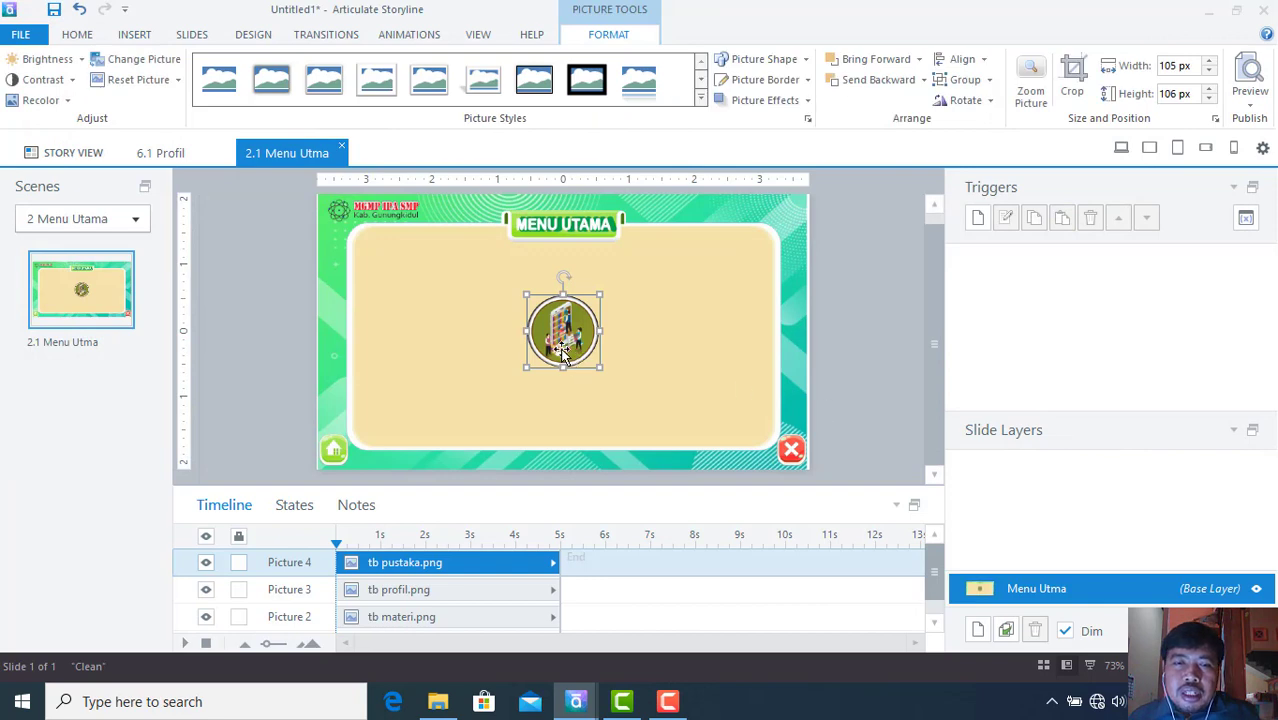
# - Spread the stacked pictures into one row on the Menu Utama slide, ordered tb materi, tb evaluasi, tb pustaka and tb profil
pyautogui.click(263, 336)
pyautogui.moveTo(566, 336); pyautogui.dragTo(645, 337)
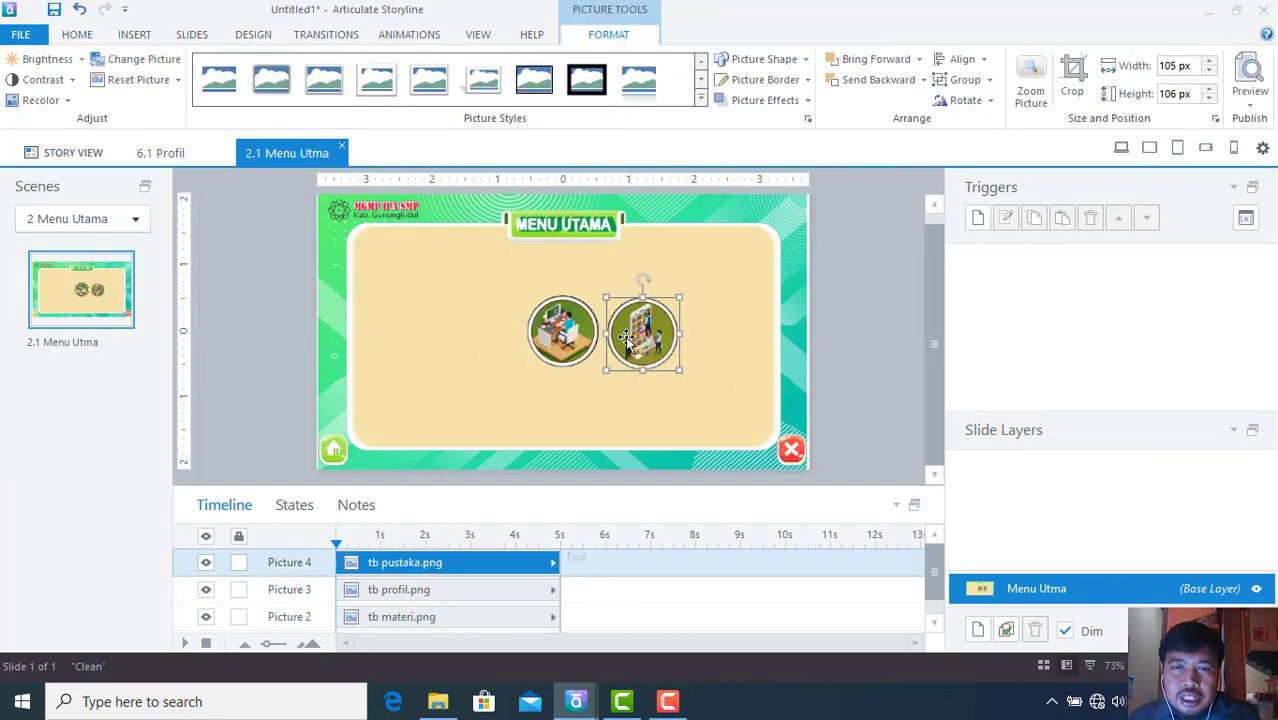
pyautogui.click(566, 344)
pyautogui.moveTo(566, 344); pyautogui.dragTo(434, 341)
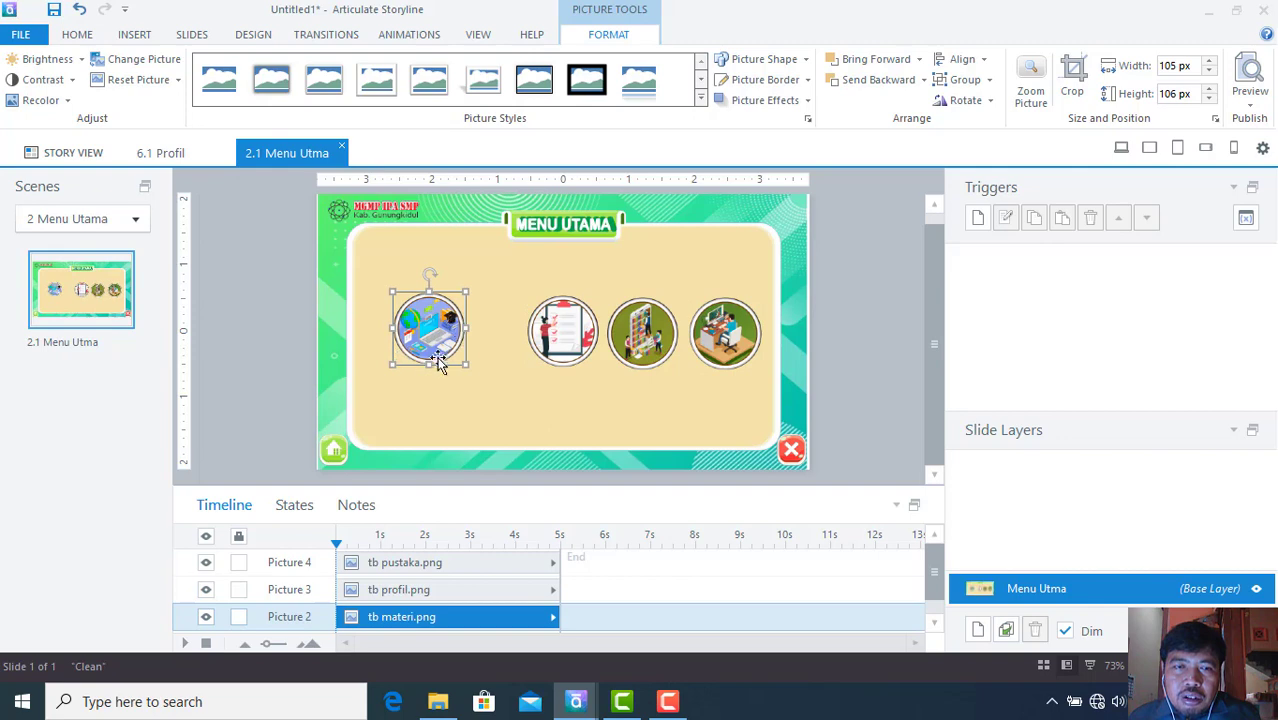
pyautogui.moveTo(560, 337); pyautogui.dragTo(530, 335)
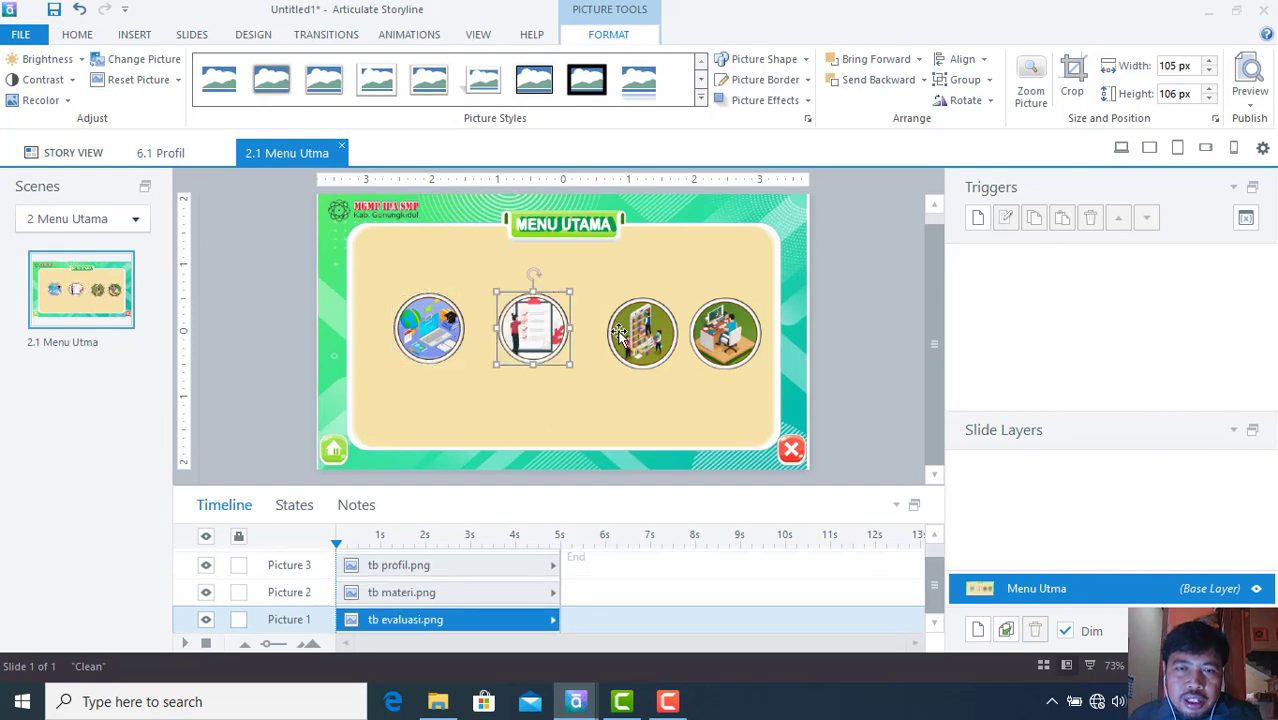
pyautogui.moveTo(634, 335); pyautogui.dragTo(615, 329)
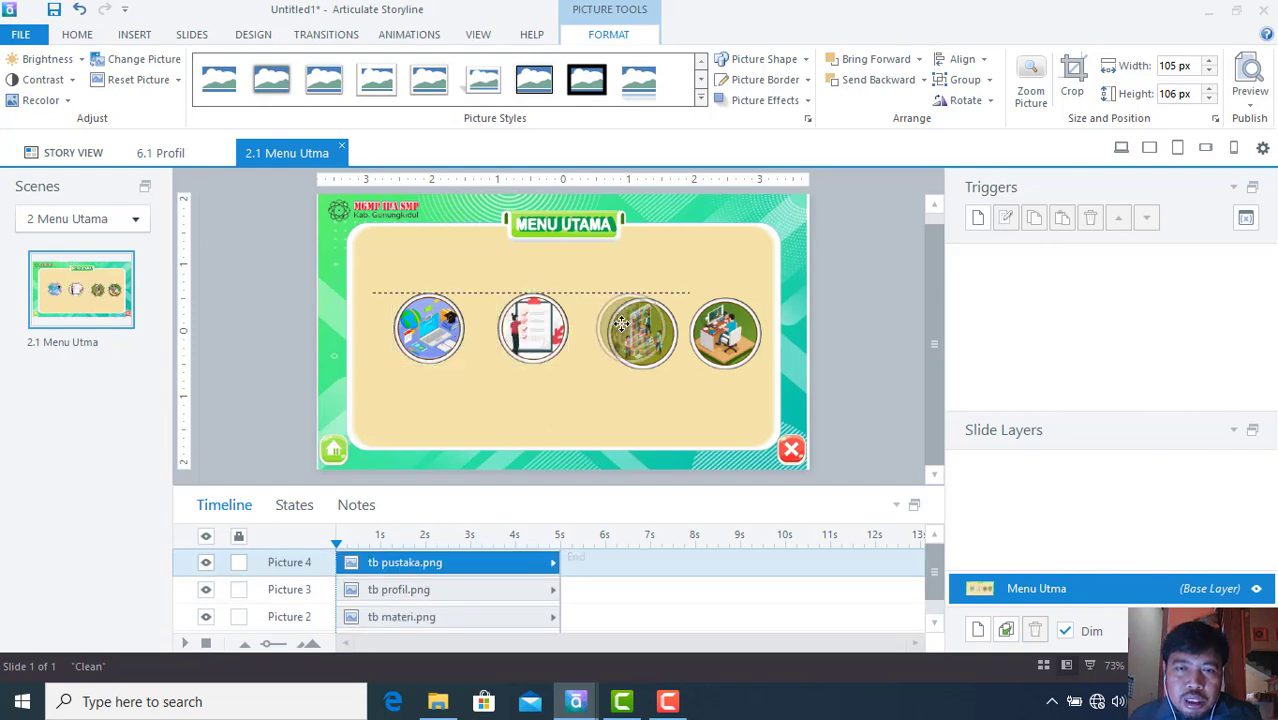
pyautogui.moveTo(712, 331); pyautogui.dragTo(700, 322)
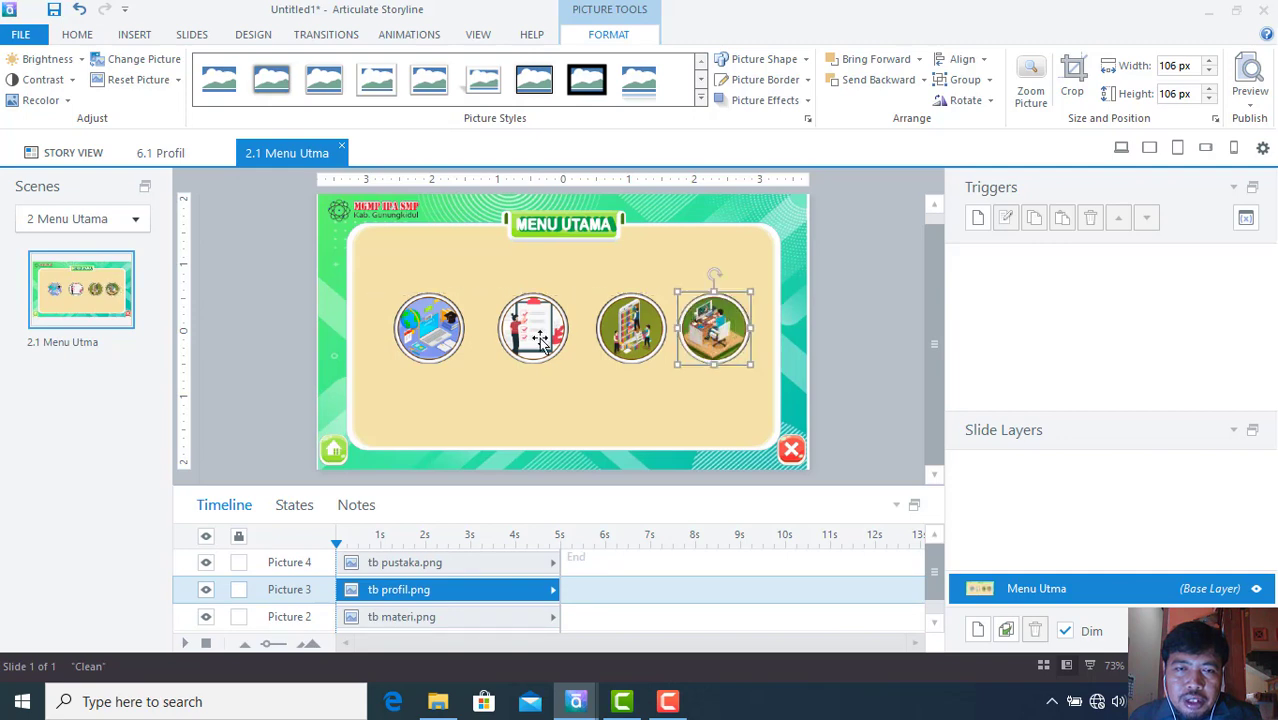
# - Adjust the horizontal positions of the menu pictures to space them more evenly across the beige panel
pyautogui.moveTo(452, 330); pyautogui.dragTo(493, 327)
pyautogui.moveTo(606, 320); pyautogui.dragTo(585, 318)
pyautogui.click(692, 318)
pyautogui.moveTo(692, 318); pyautogui.dragTo(686, 319)
# - Select all four menu pictures and apply Align Middle to them
pyautogui.moveTo(866, 275); pyautogui.dragTo(295, 402)
pyautogui.click(966, 60)
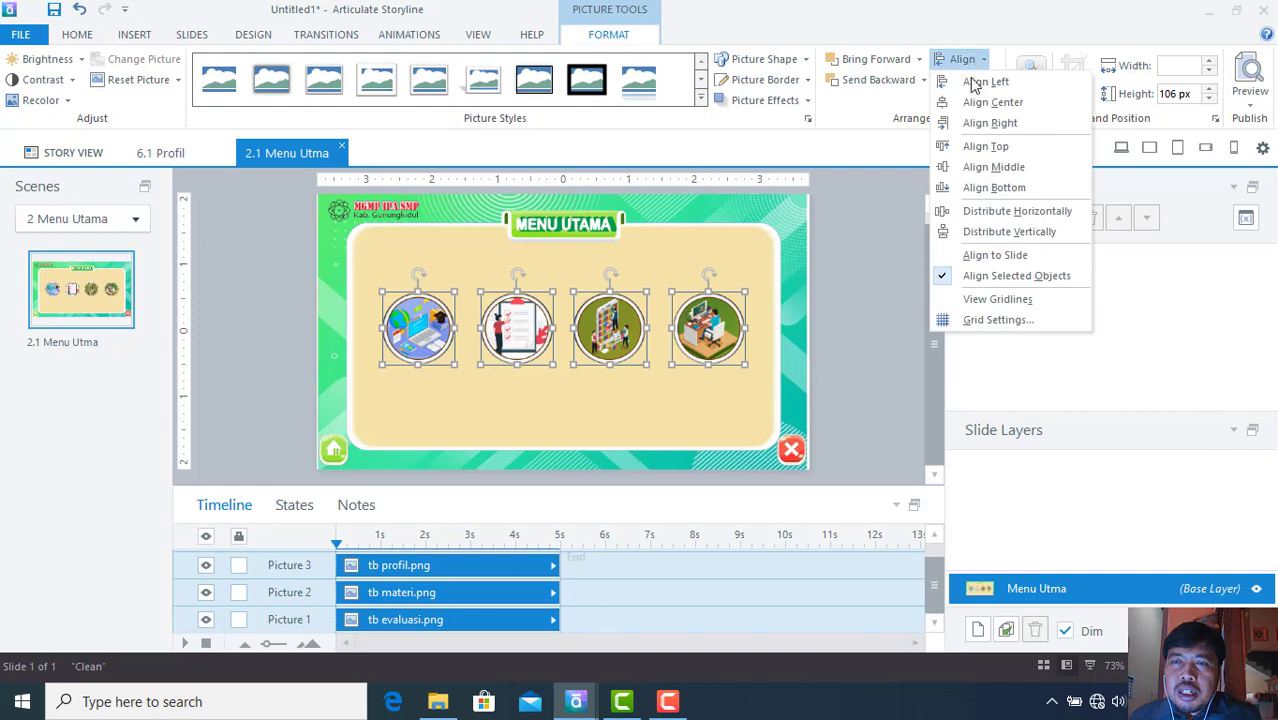
pyautogui.click(985, 176)
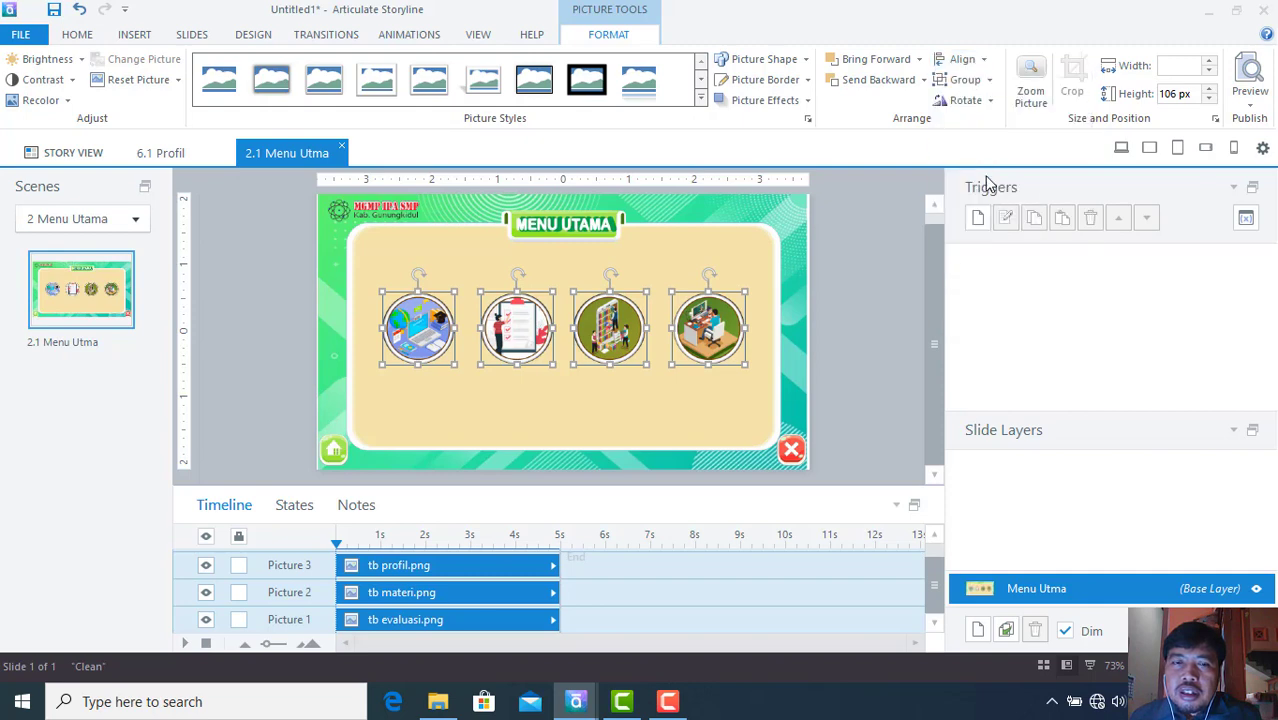
pyautogui.click(842, 347)
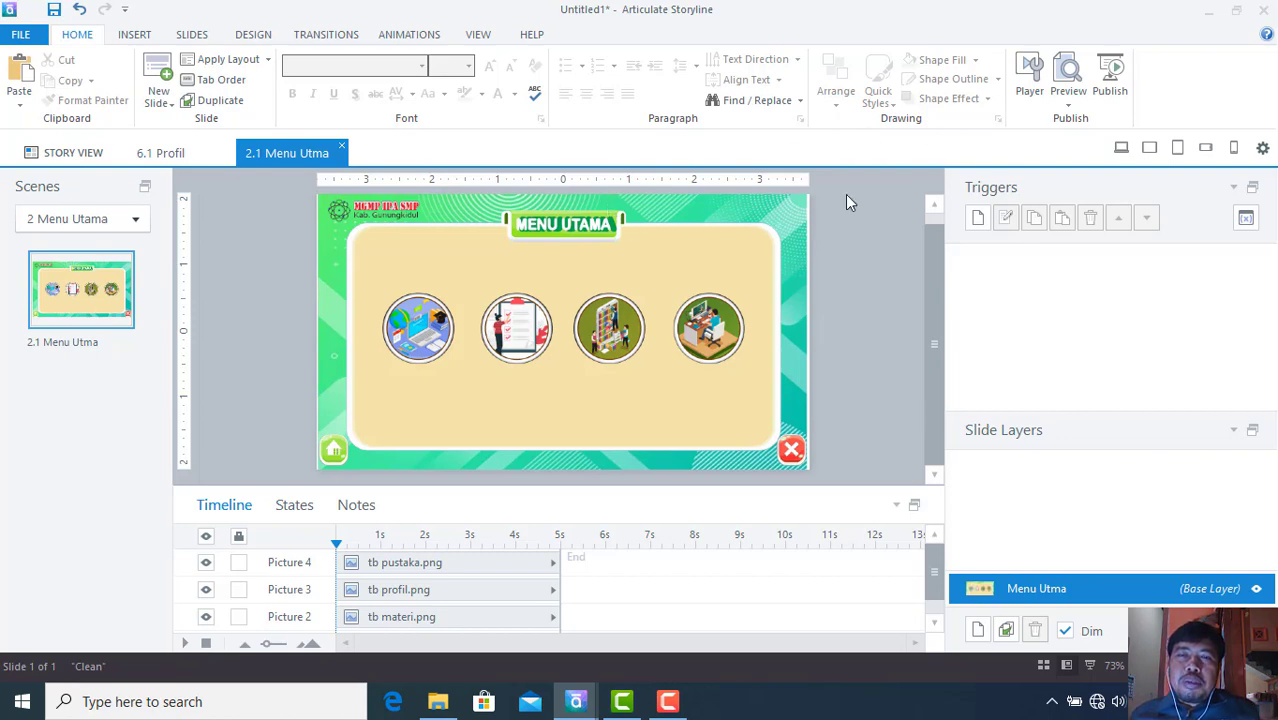
# - Preview the project, go to the Menu Utama slide to check the picture layout, and exit the preview
pyautogui.click(1066, 78)
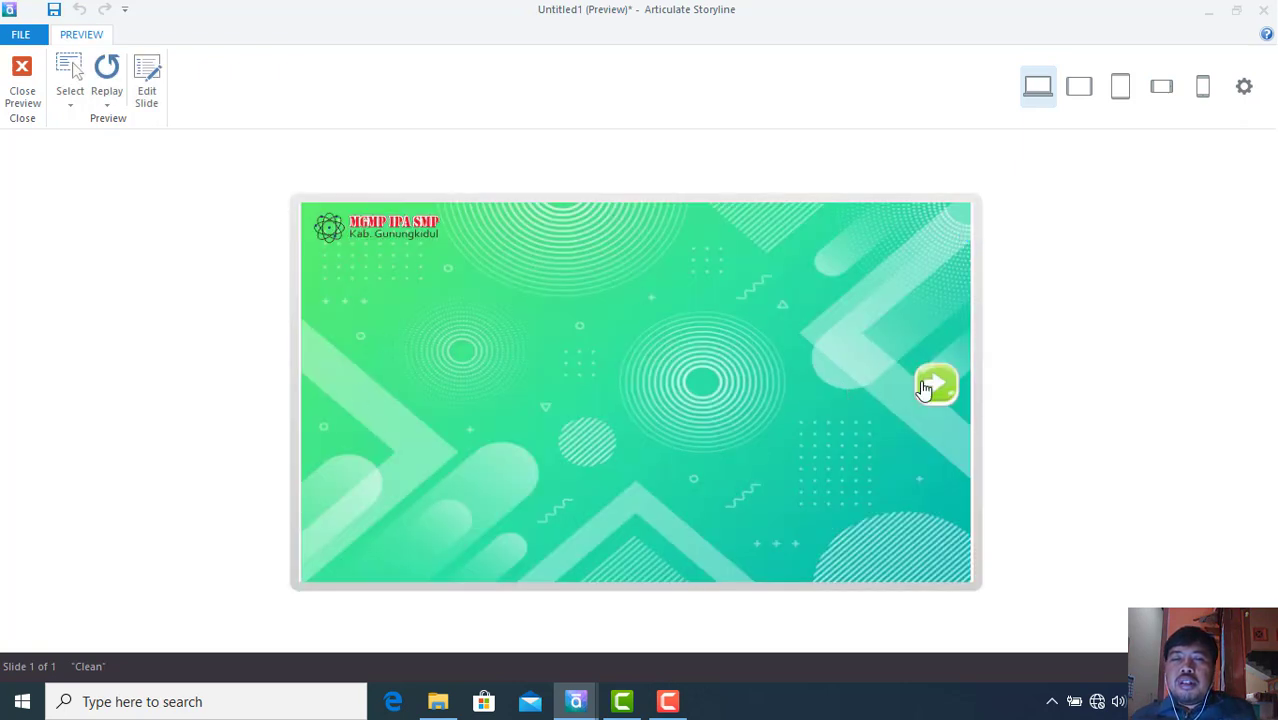
pyautogui.click(931, 386)
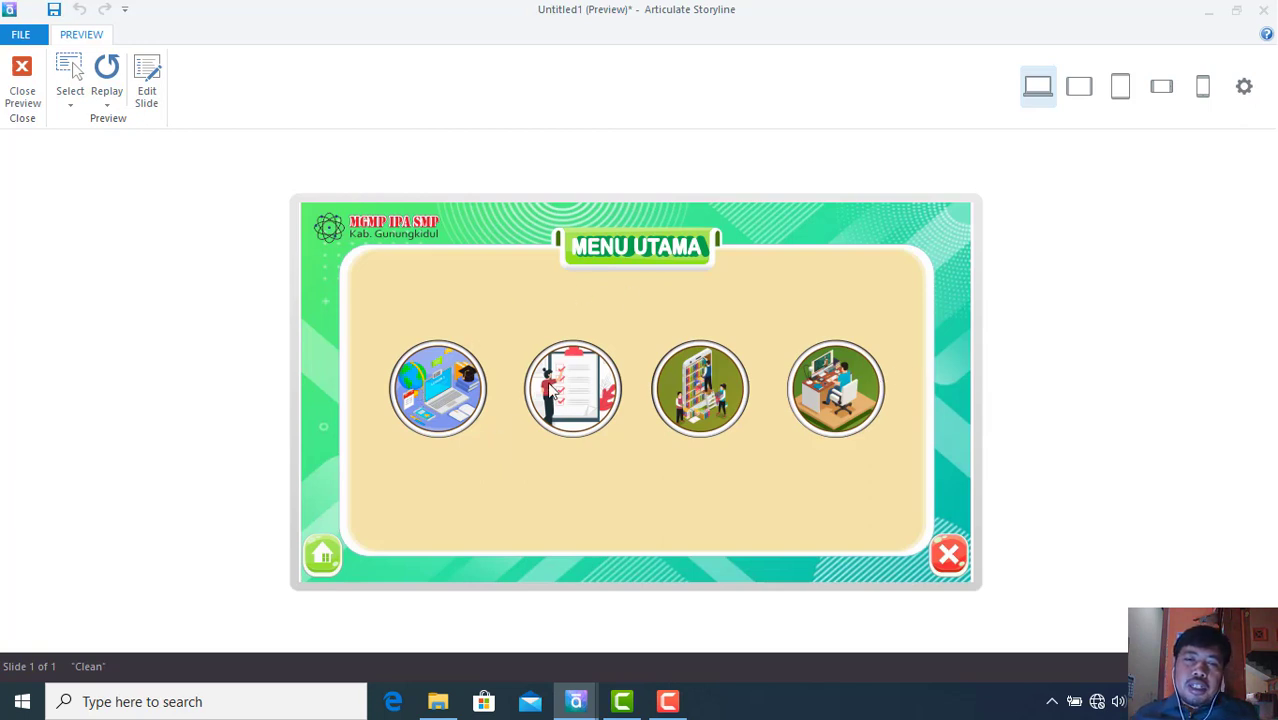
pyautogui.click(946, 562)
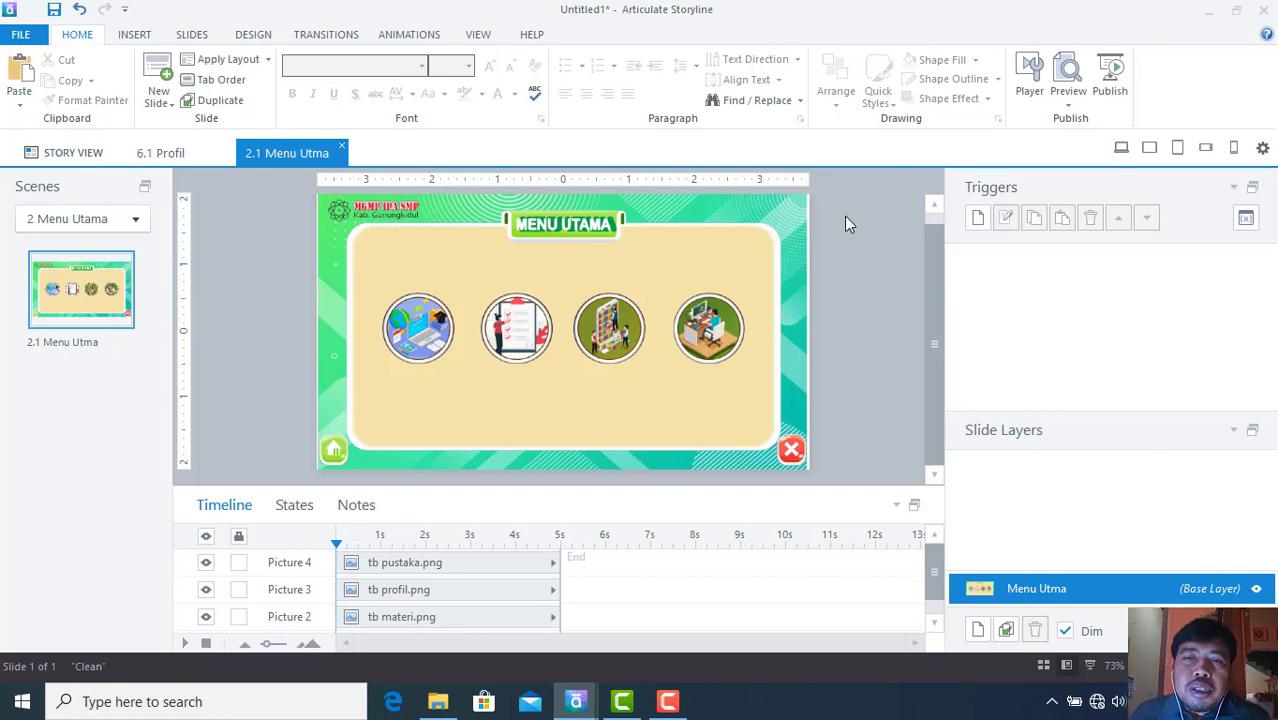
# - Add a trigger to the tb materi picture that jumps to scene 3 Materi when the user clicks it
pyautogui.click(422, 332)
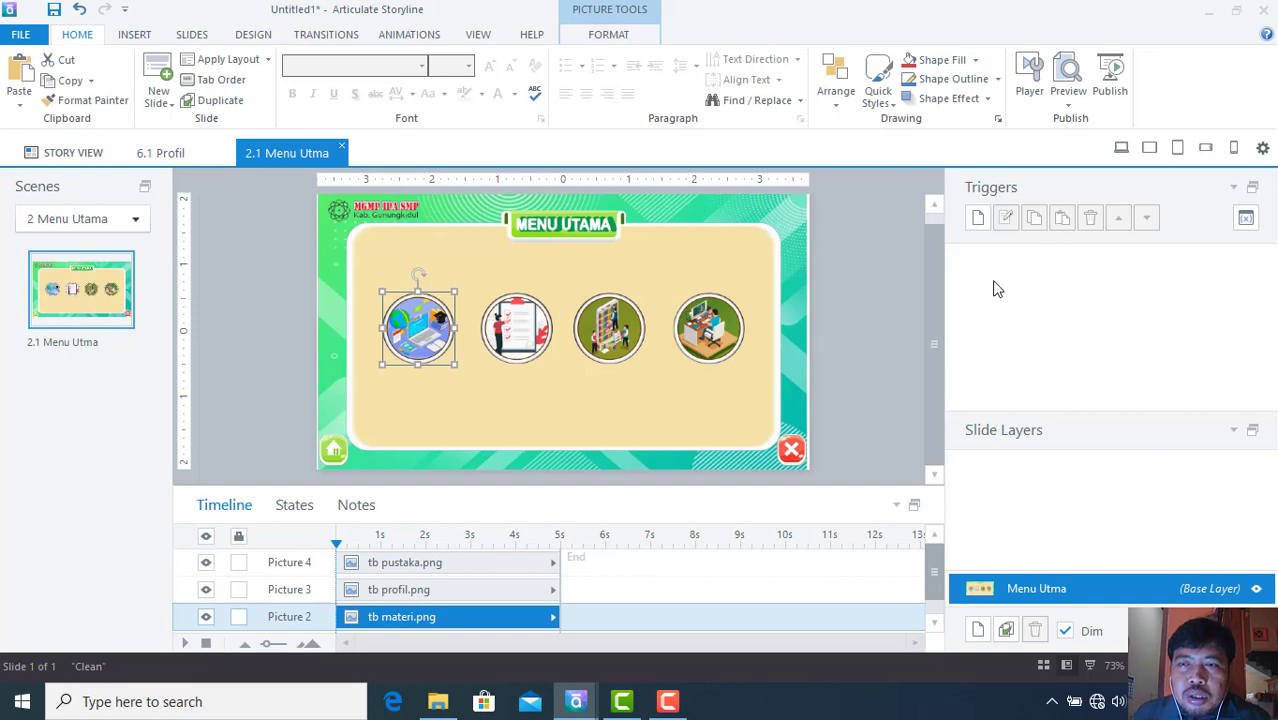
pyautogui.click(977, 219)
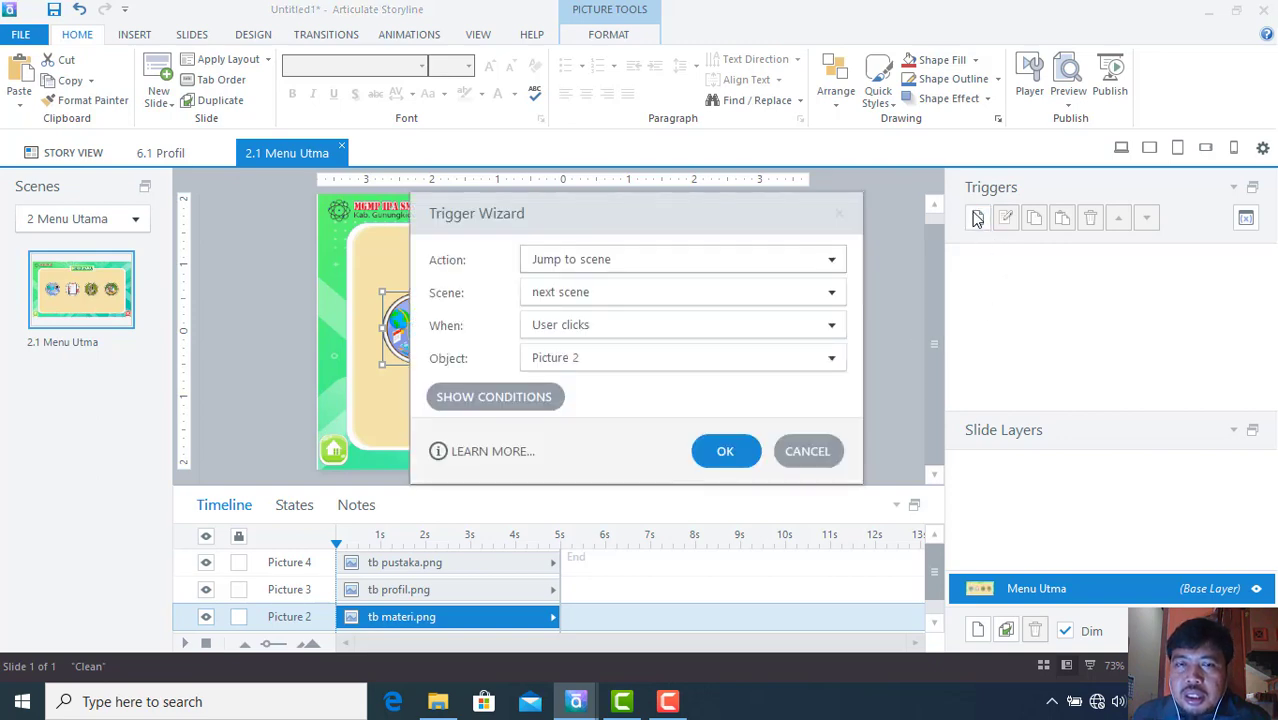
pyautogui.click(829, 292)
pyautogui.click(736, 431)
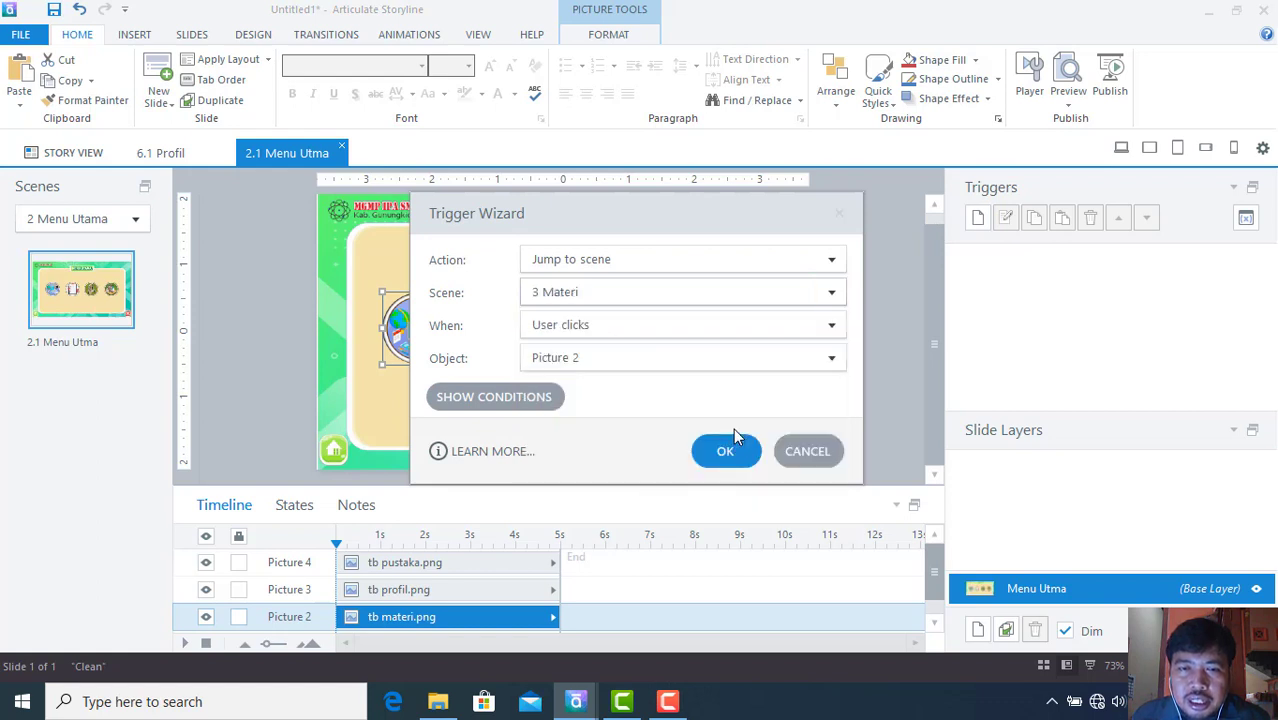
pyautogui.click(728, 450)
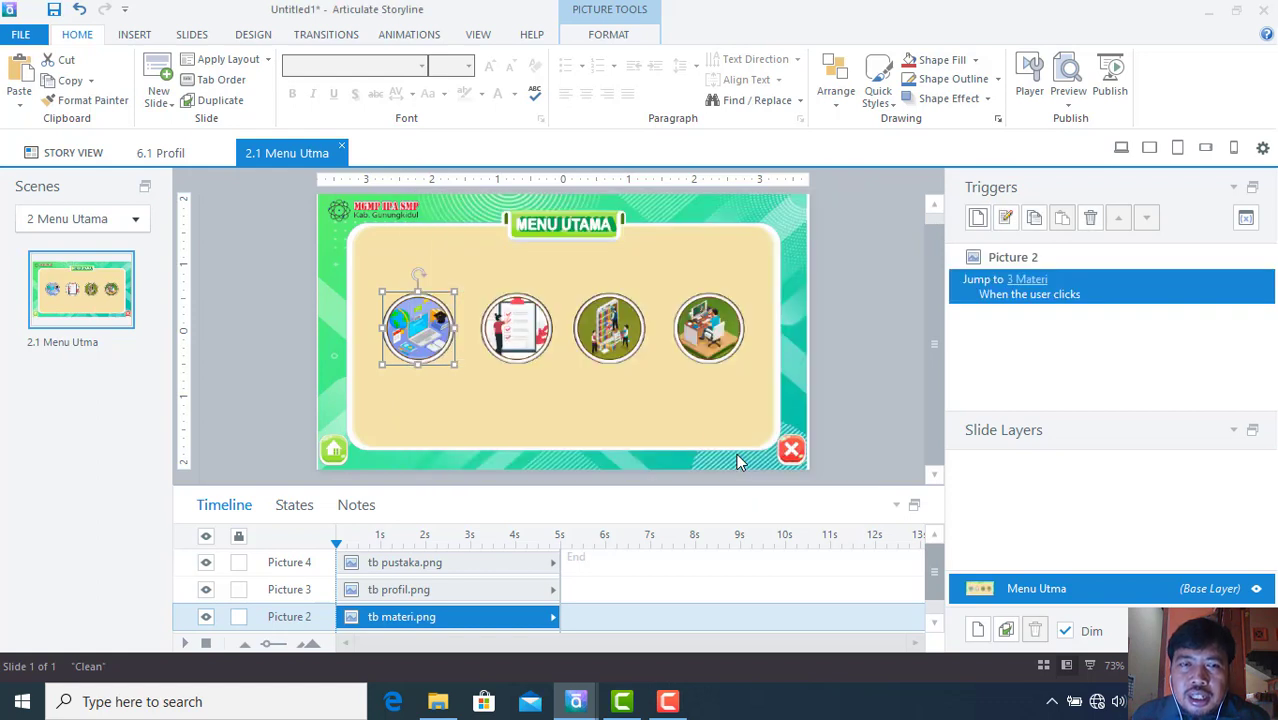
# - Add a trigger to the tb evaluasi picture that jumps to scene 4 Evaluasi when the user clicks it
pyautogui.click(518, 332)
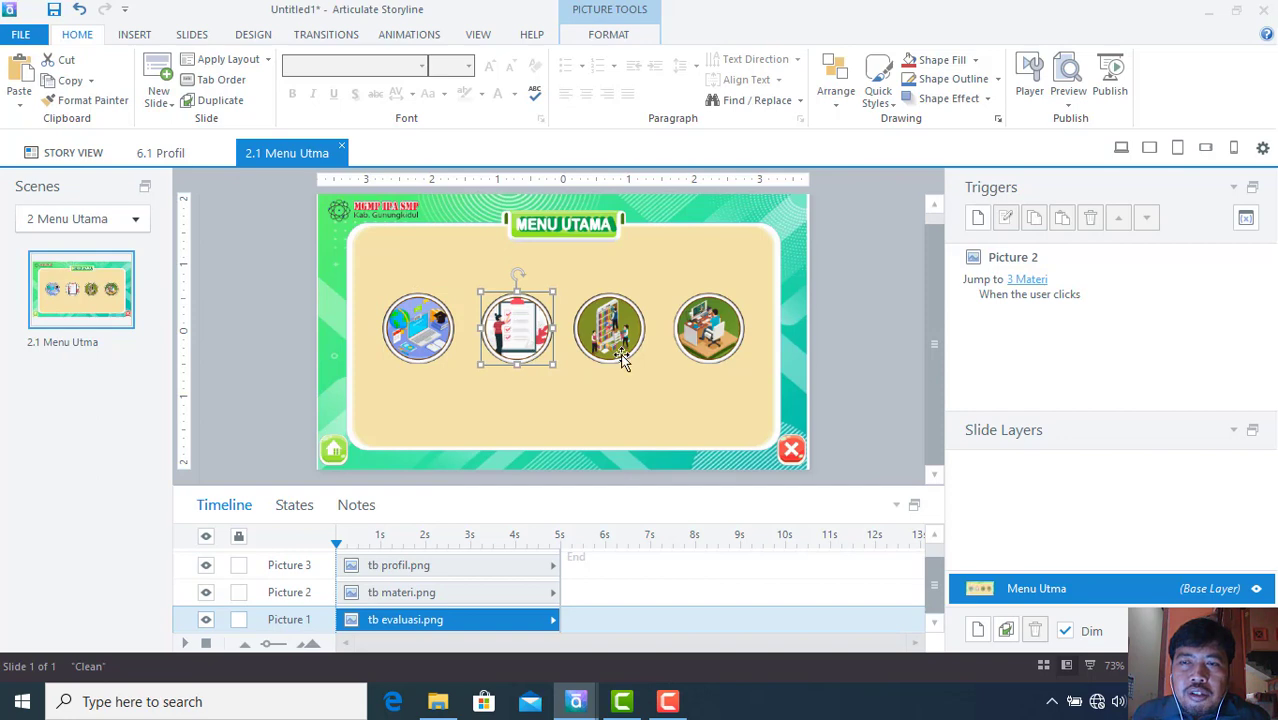
pyautogui.click(978, 217)
pyautogui.click(831, 292)
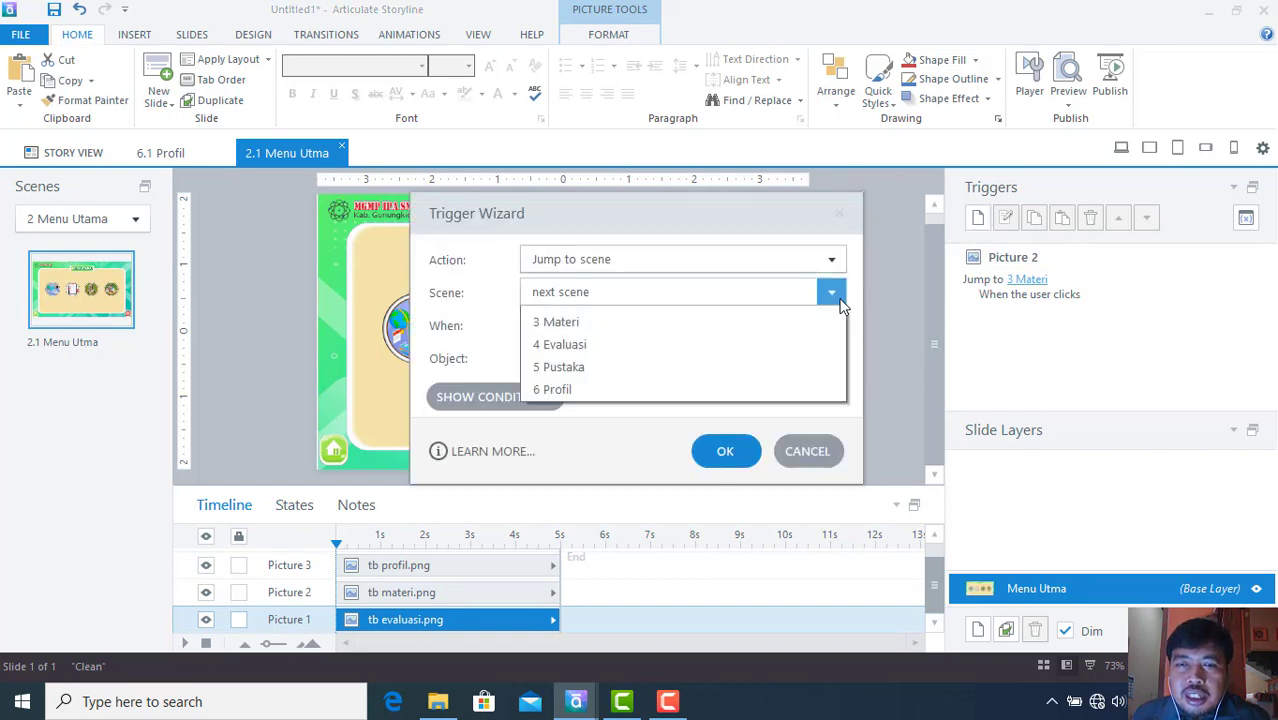
pyautogui.click(722, 454)
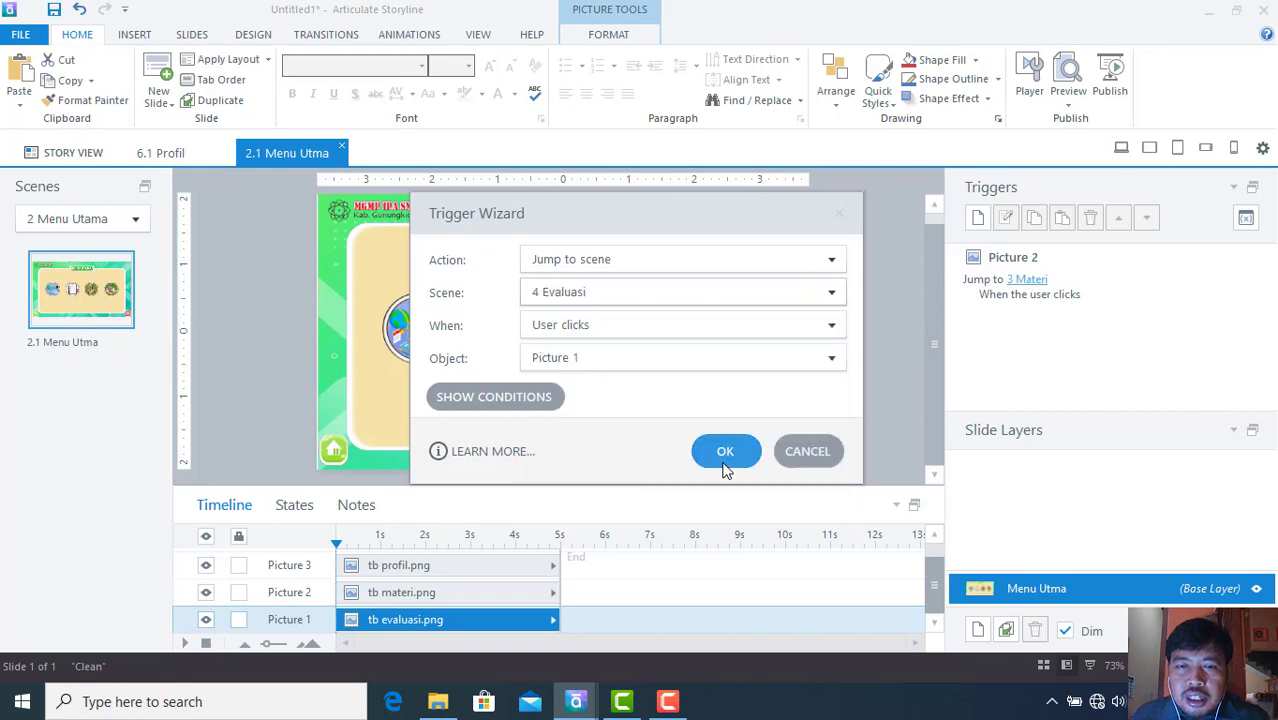
pyautogui.click(724, 458)
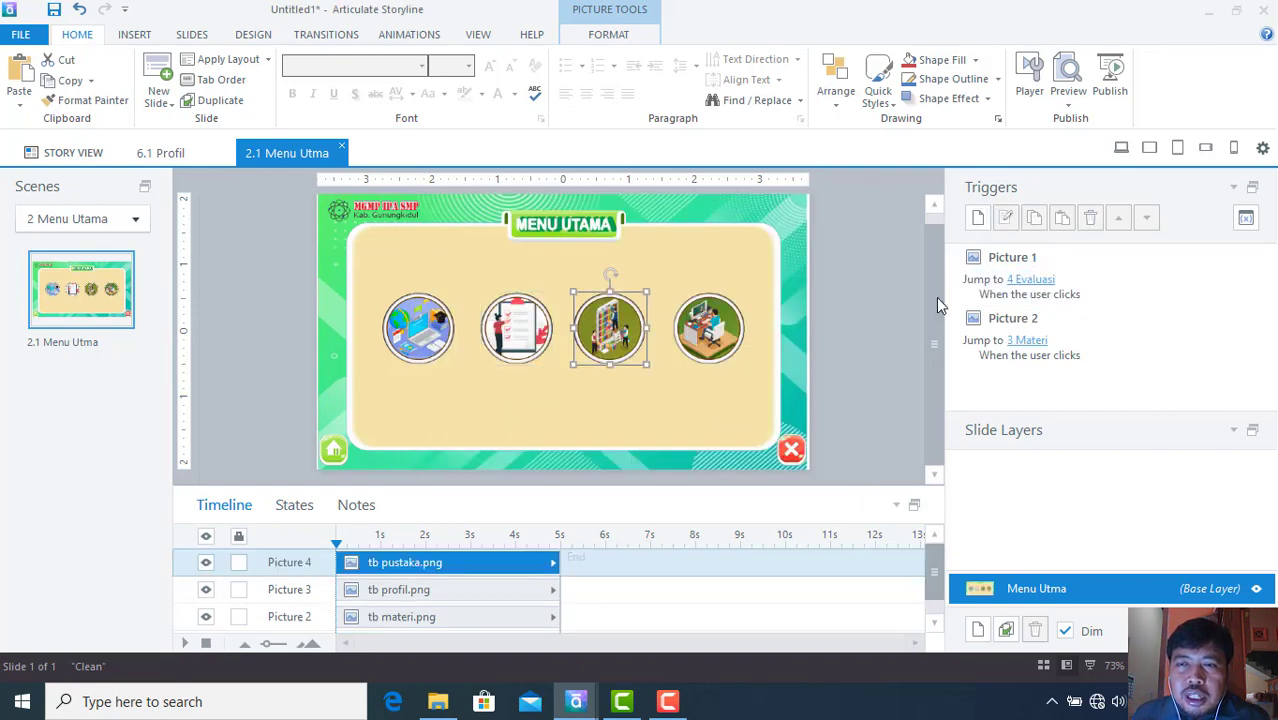
# - Add a trigger to the tb pustaka picture that jumps to scene 5 Pustaka when the user clicks it
pyautogui.click(977, 217)
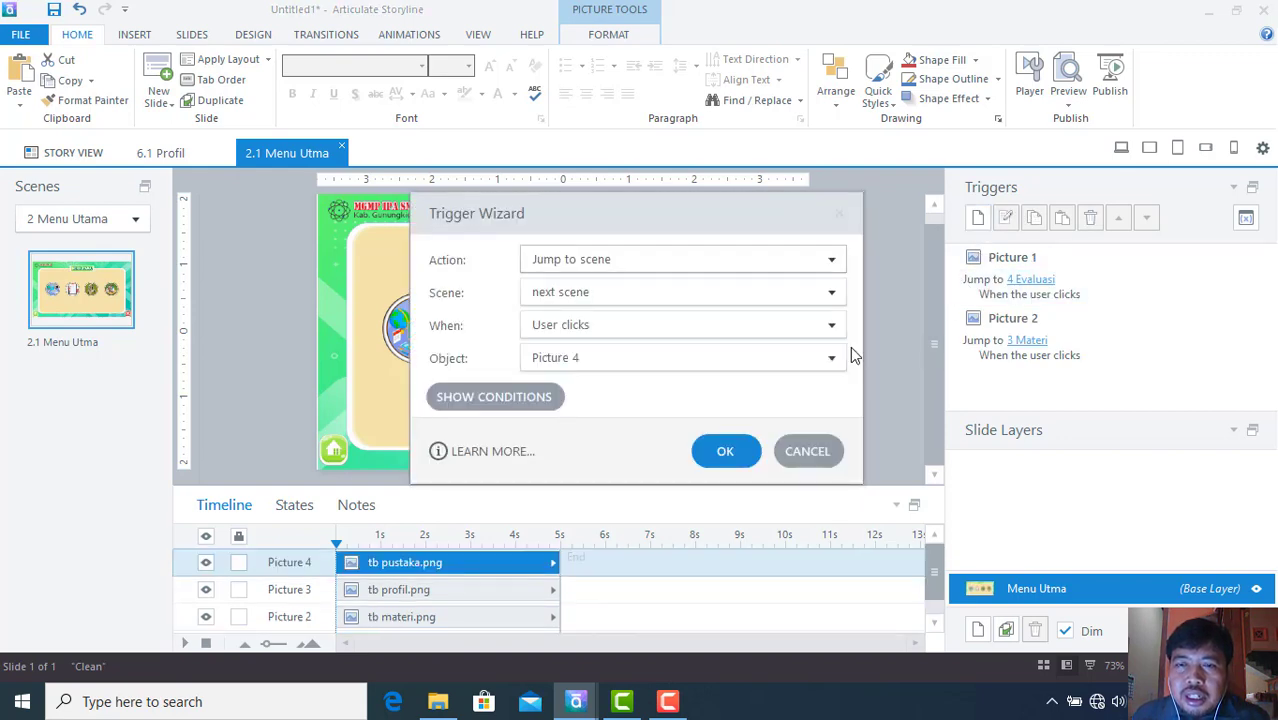
pyautogui.click(830, 292)
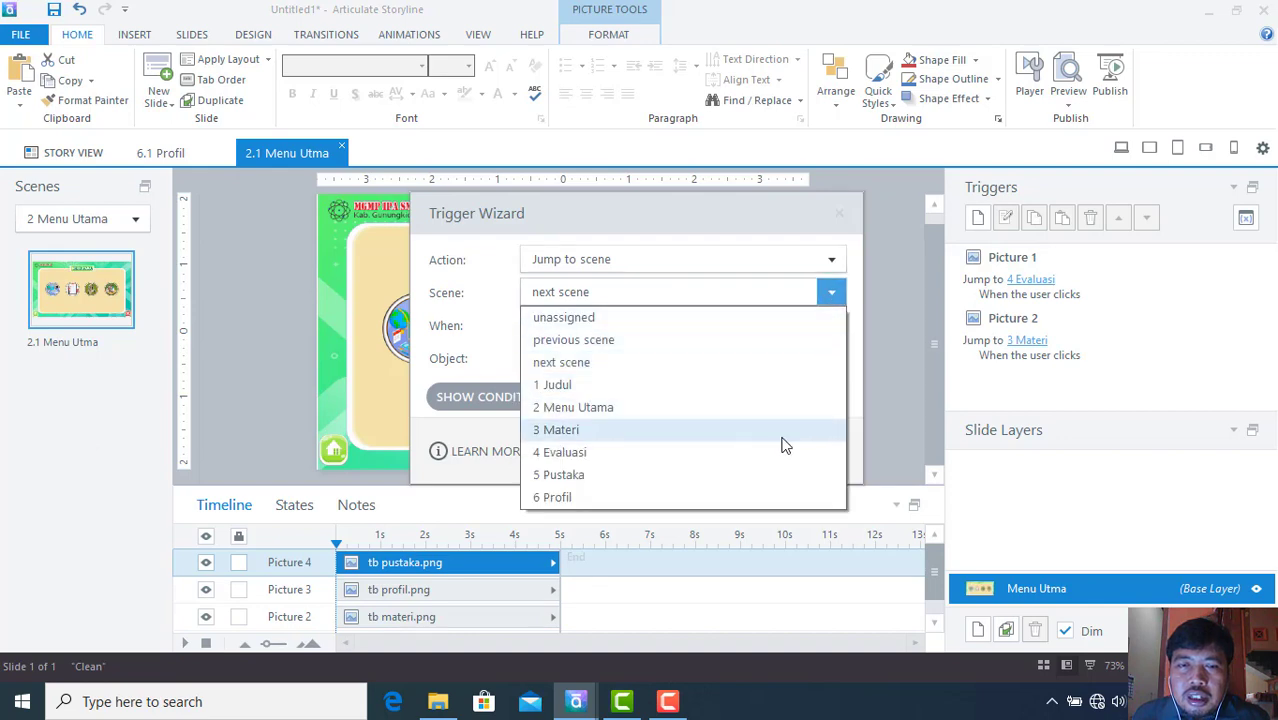
pyautogui.click(770, 476)
pyautogui.click(752, 450)
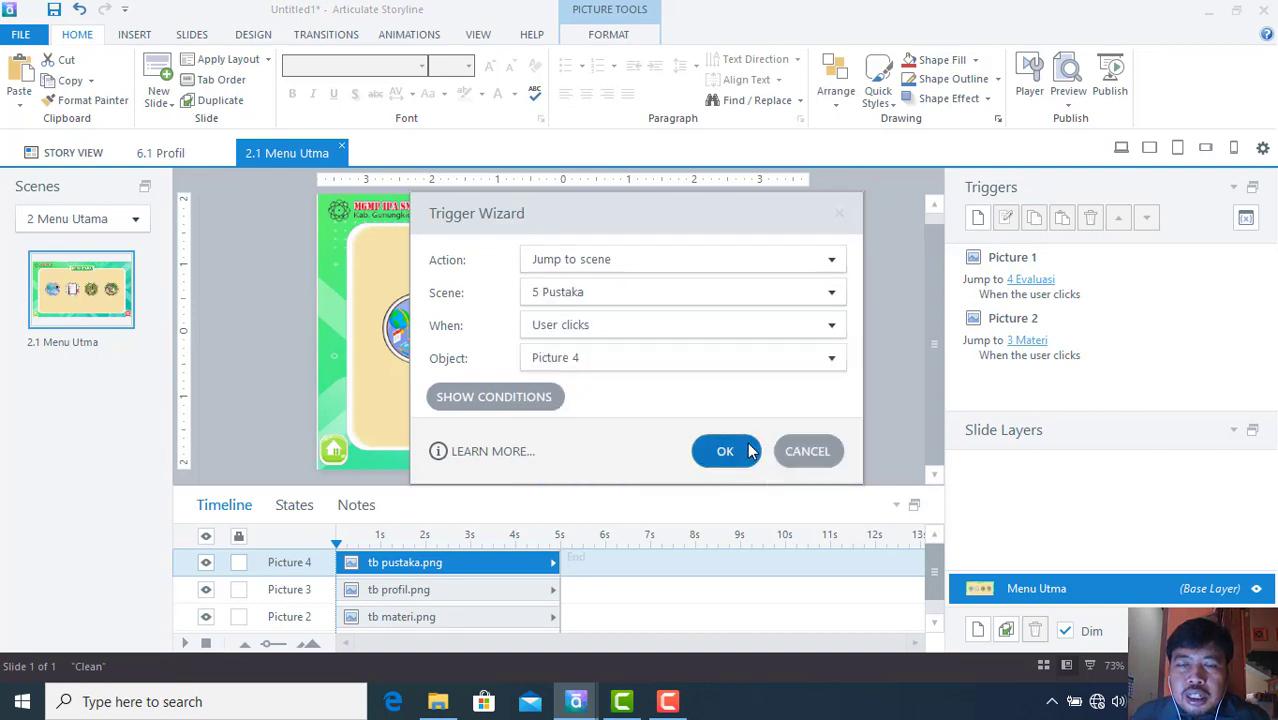
# - Add a trigger to the tb profil picture that jumps to scene 6 Profil when the user clicks it
pyautogui.click(722, 332)
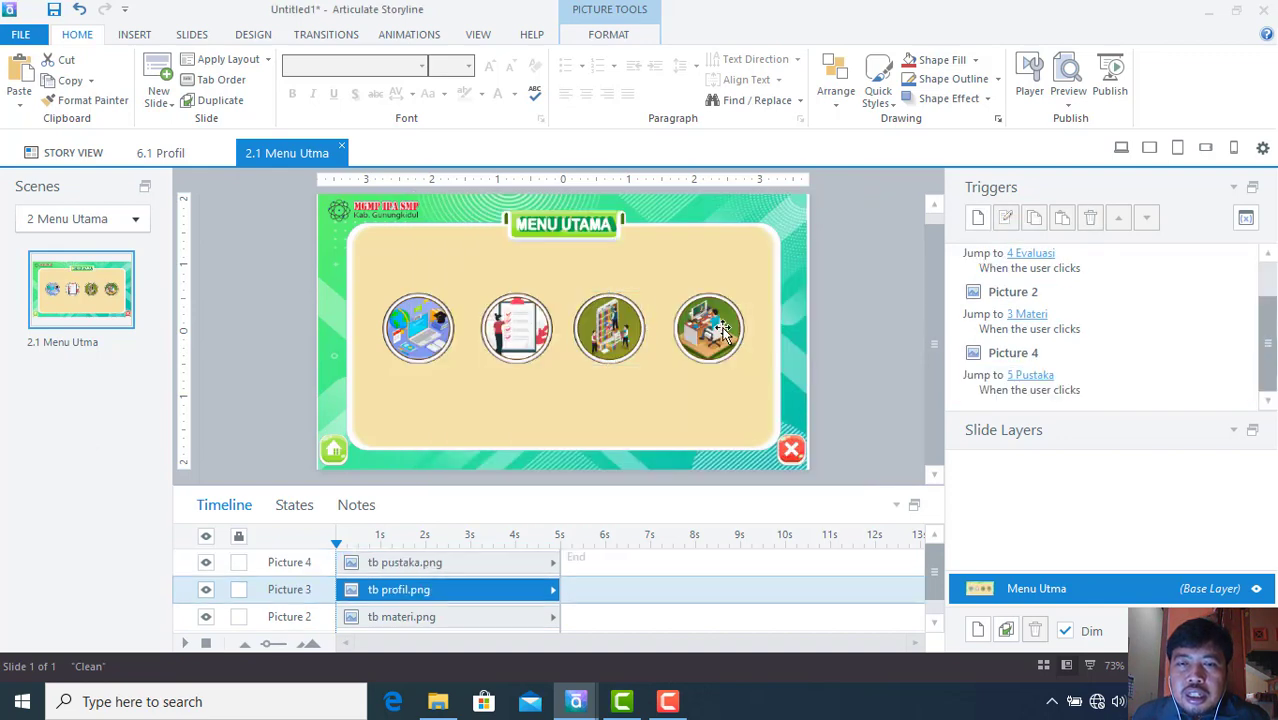
pyautogui.click(977, 218)
pyautogui.click(831, 292)
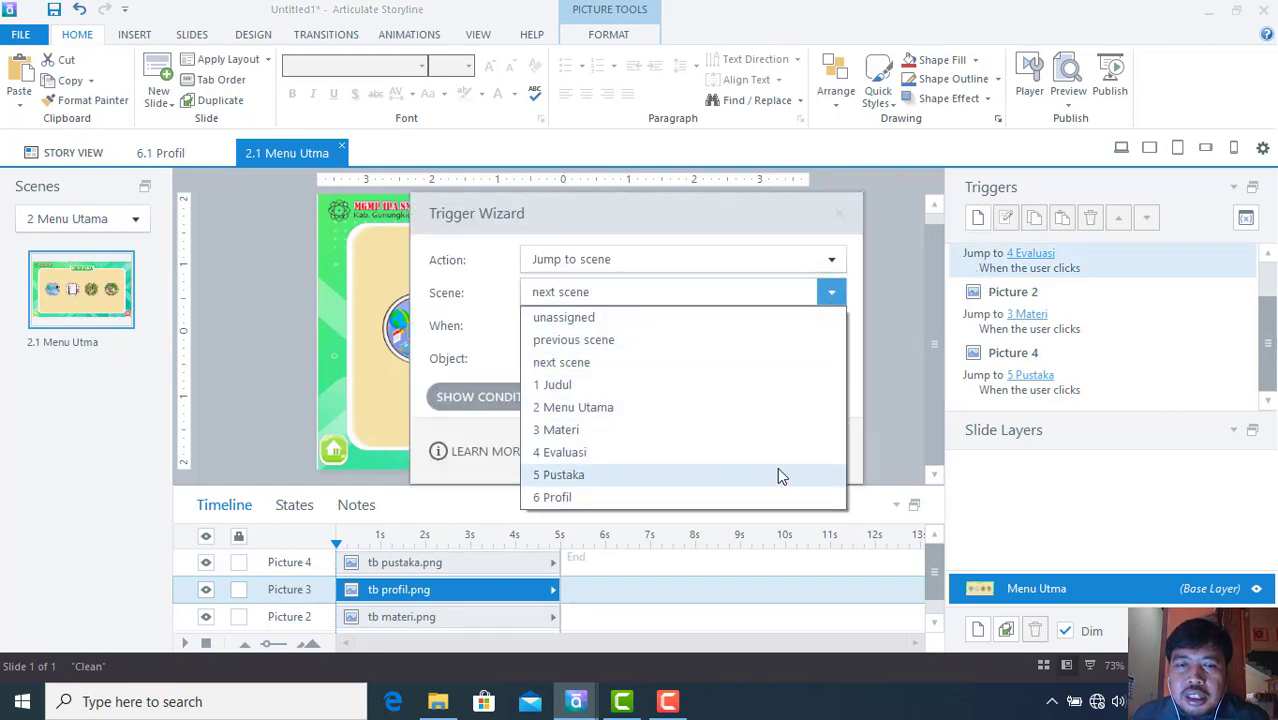
pyautogui.click(770, 495)
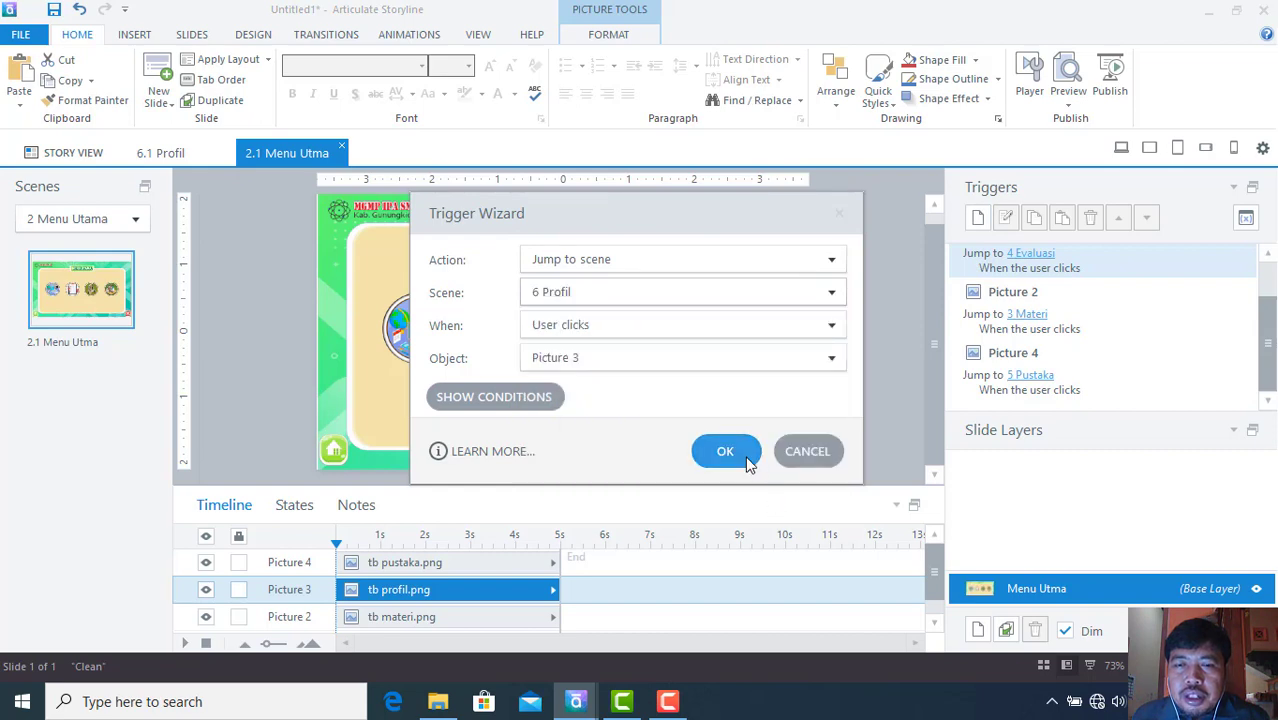
pyautogui.click(744, 456)
pyautogui.click(836, 409)
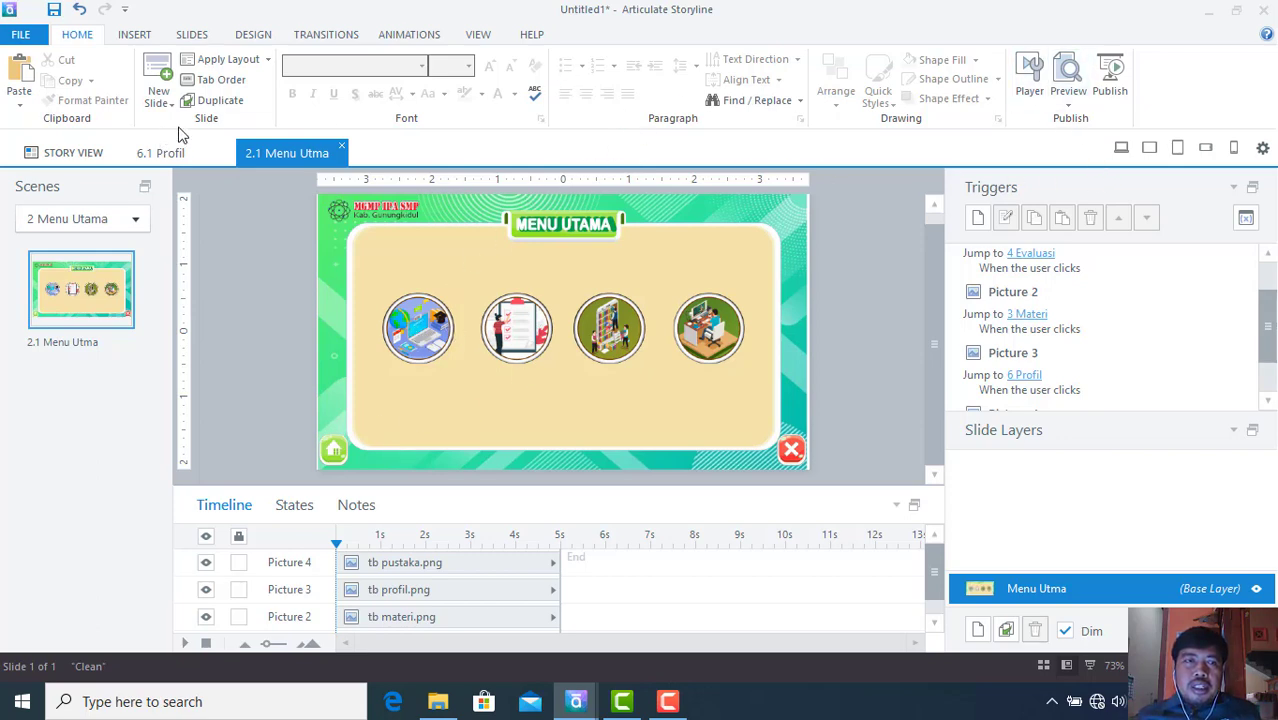
# - Preview the project and test all four menu pictures, the home button on each target slide, and the exit button
pyautogui.click(1068, 75)
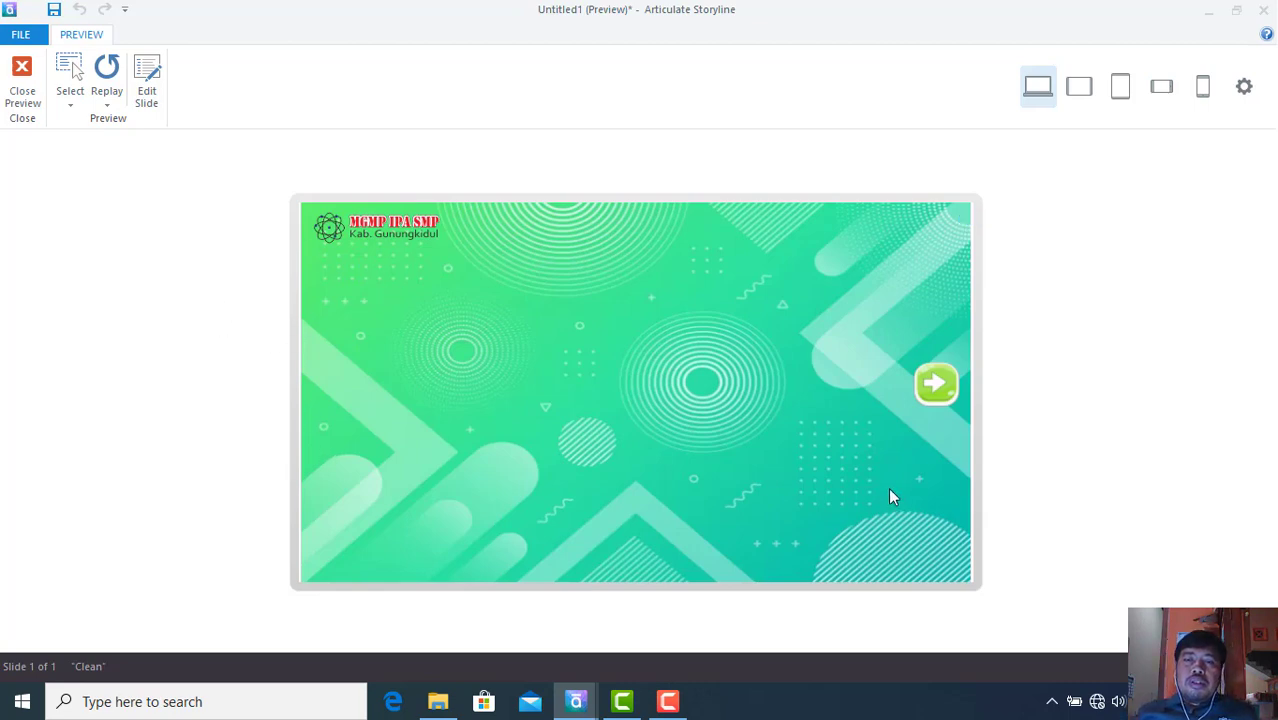
pyautogui.click(930, 388)
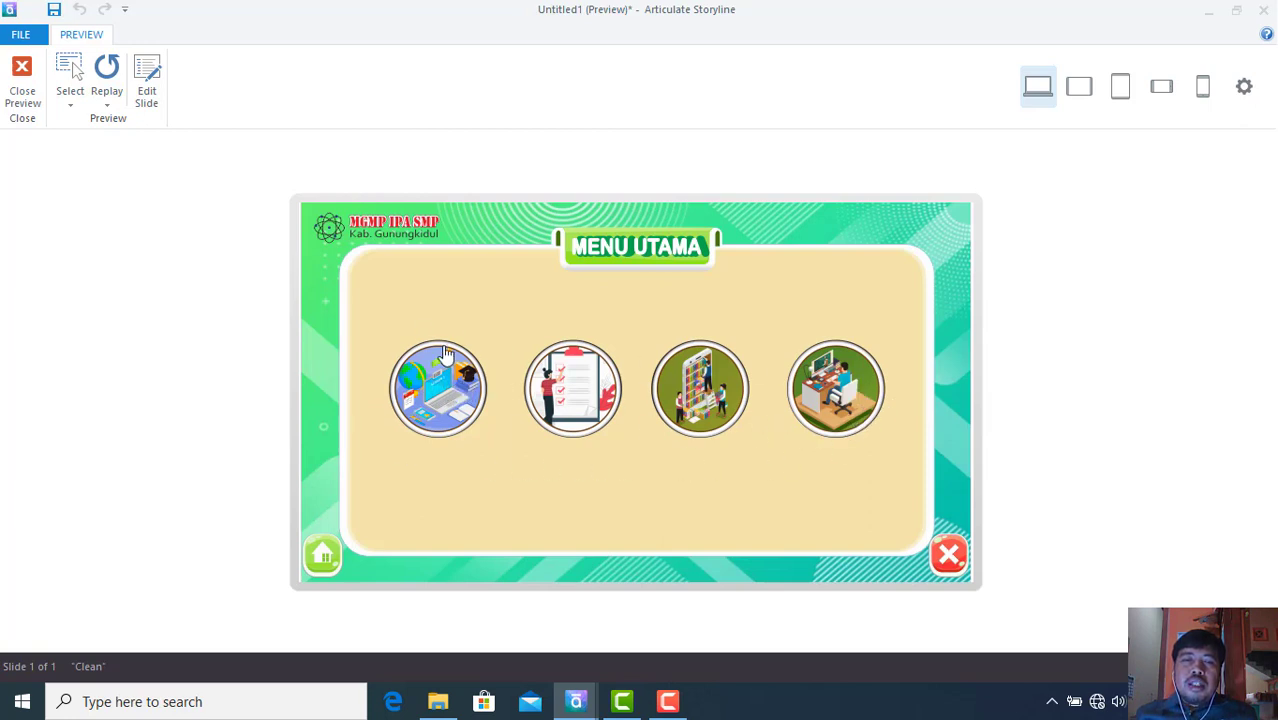
pyautogui.click(452, 388)
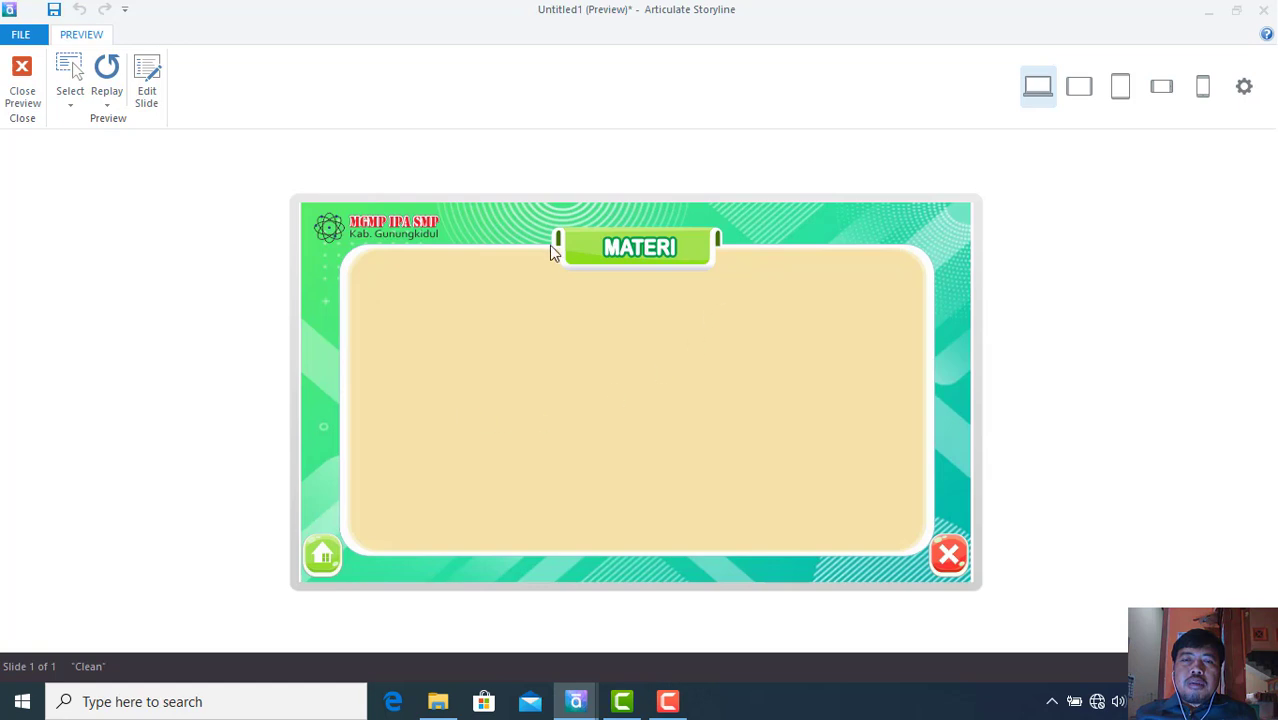
pyautogui.click(322, 556)
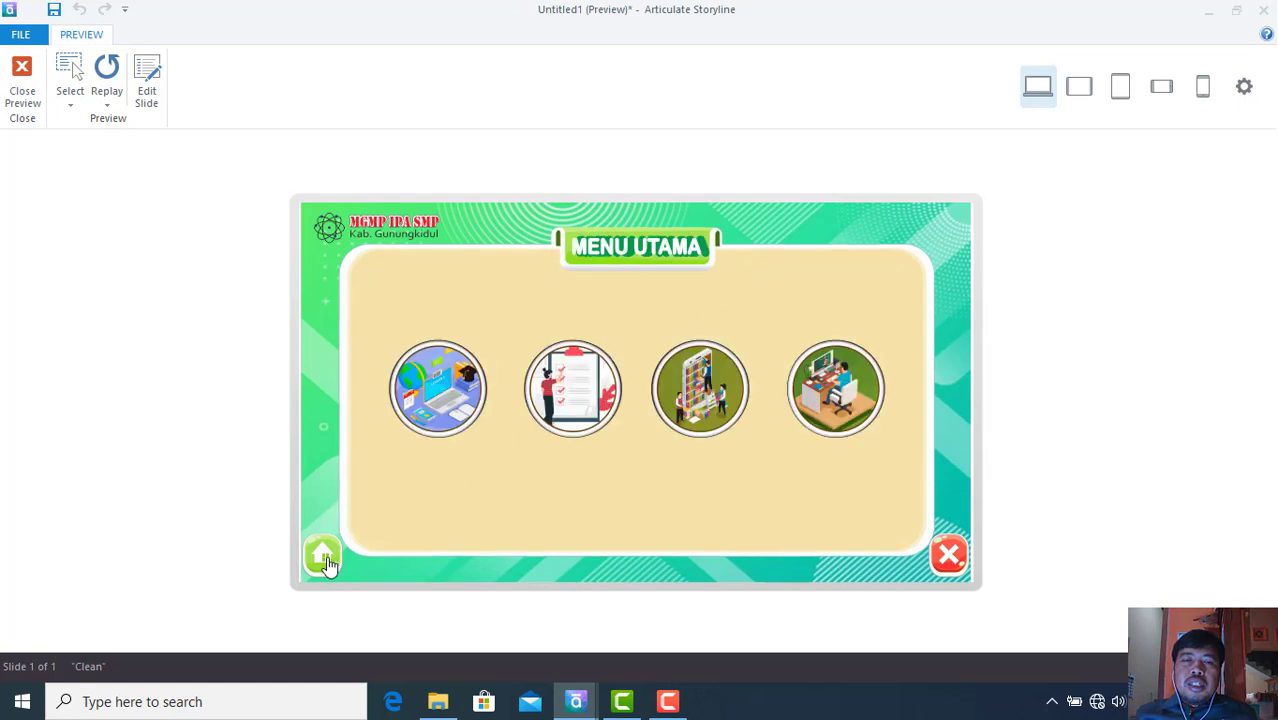
pyautogui.click(577, 391)
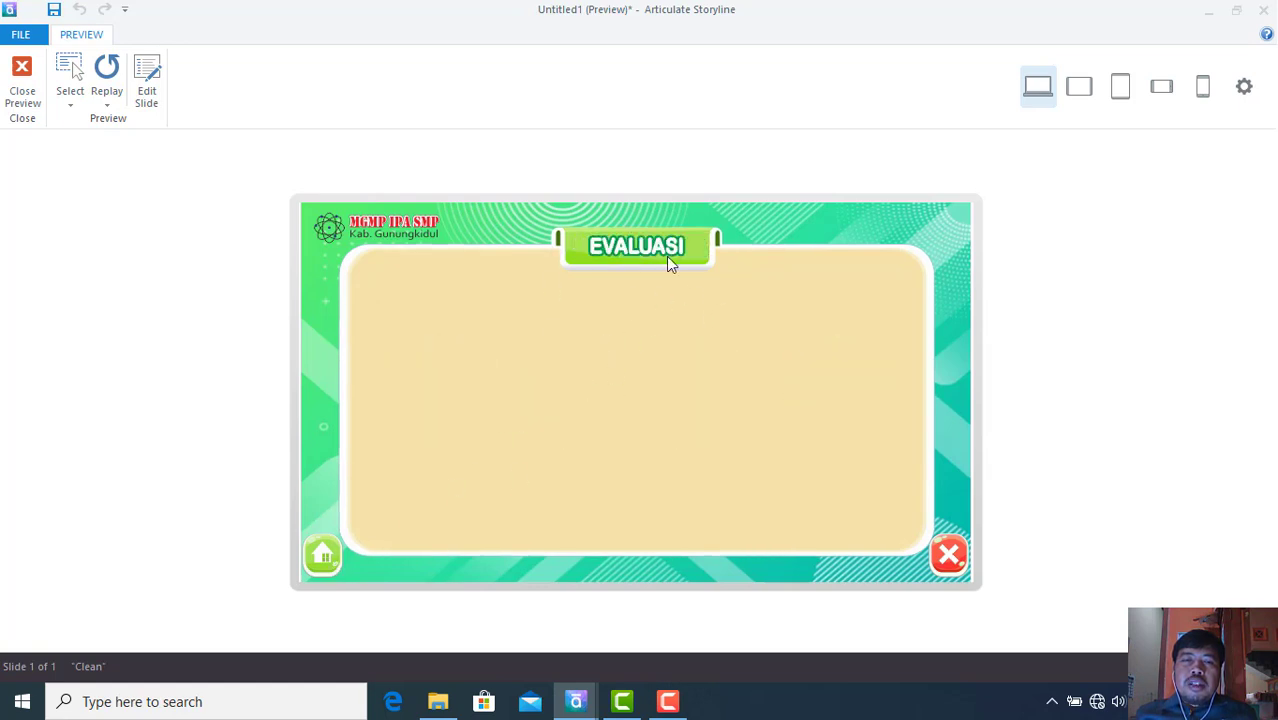
pyautogui.click(326, 558)
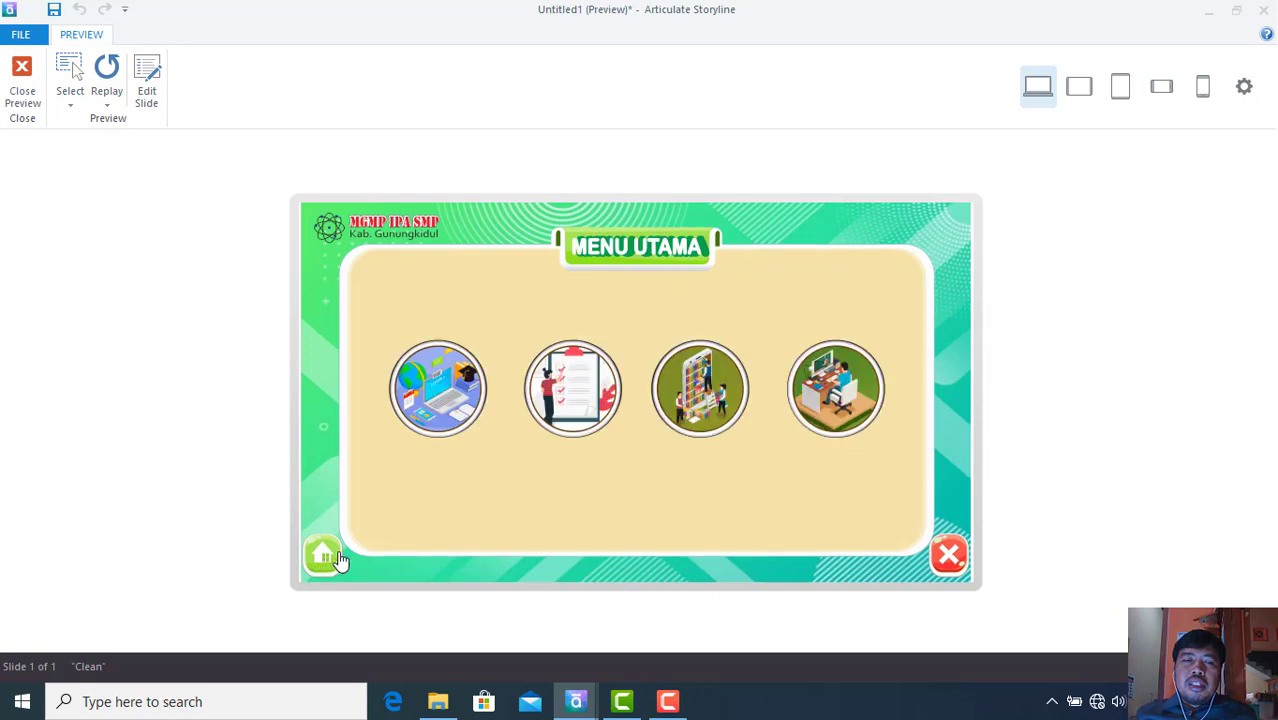
pyautogui.click(698, 398)
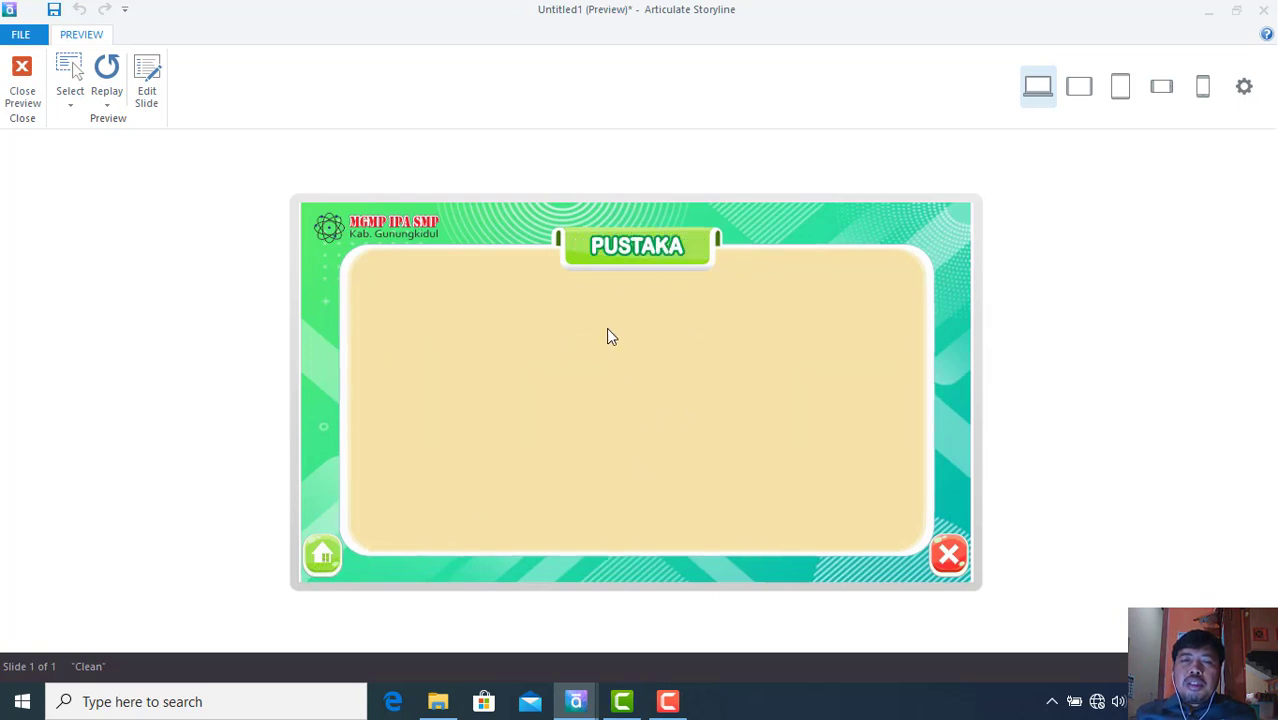
pyautogui.click(320, 558)
pyautogui.click(830, 404)
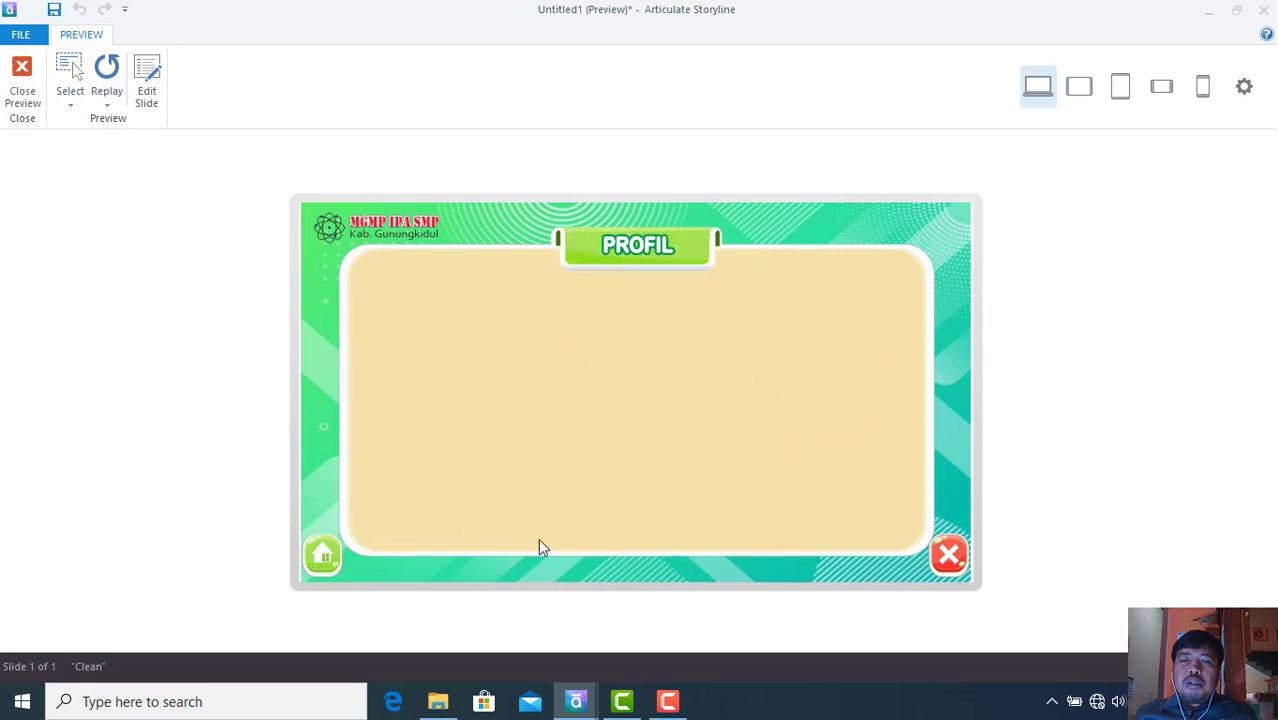
pyautogui.click(322, 553)
pyautogui.click(946, 560)
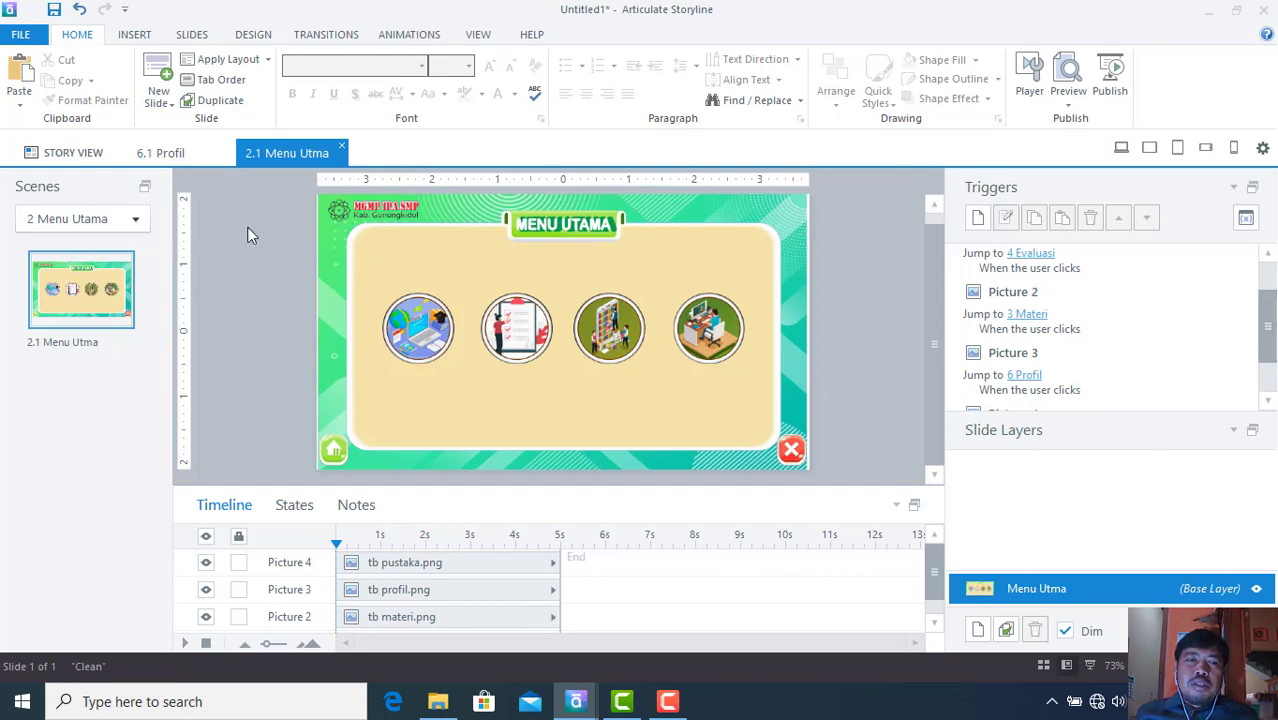
# - Review the scene flow in the story overview, from Judul through Menu Utama to the Evaluasi, Materi, Profil and Pustaka scenes
pyautogui.click(73, 154)
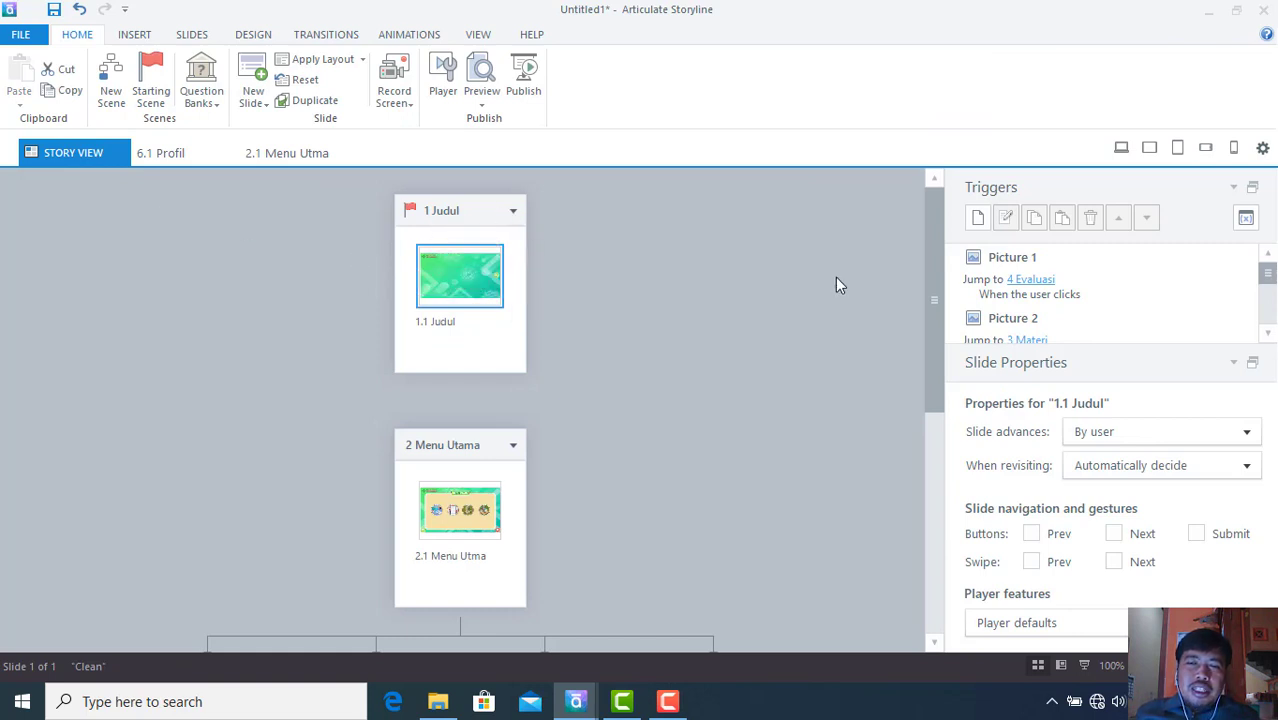
pyautogui.moveTo(923, 280); pyautogui.dragTo(926, 494)
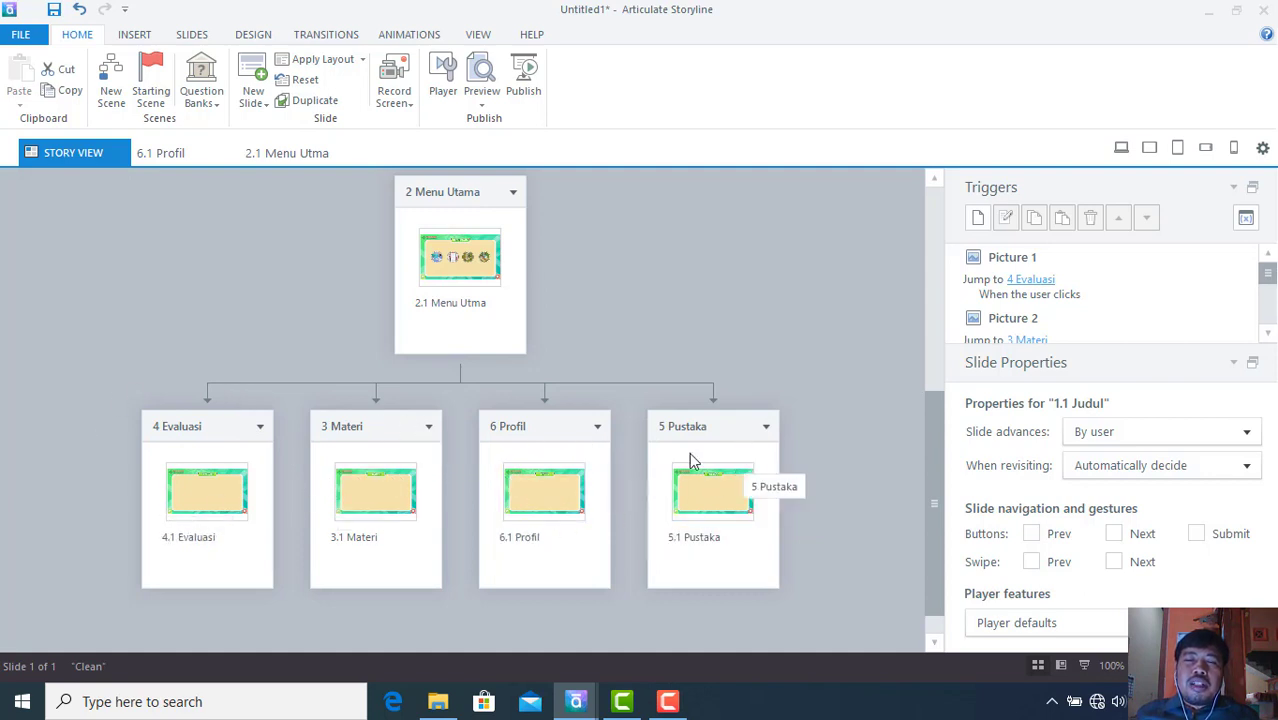
pyautogui.scroll(2, 665, 408)
pyautogui.scroll(-1, 662, 402)
pyautogui.scroll(2, 660, 400)
pyautogui.scroll(1, 655, 340)
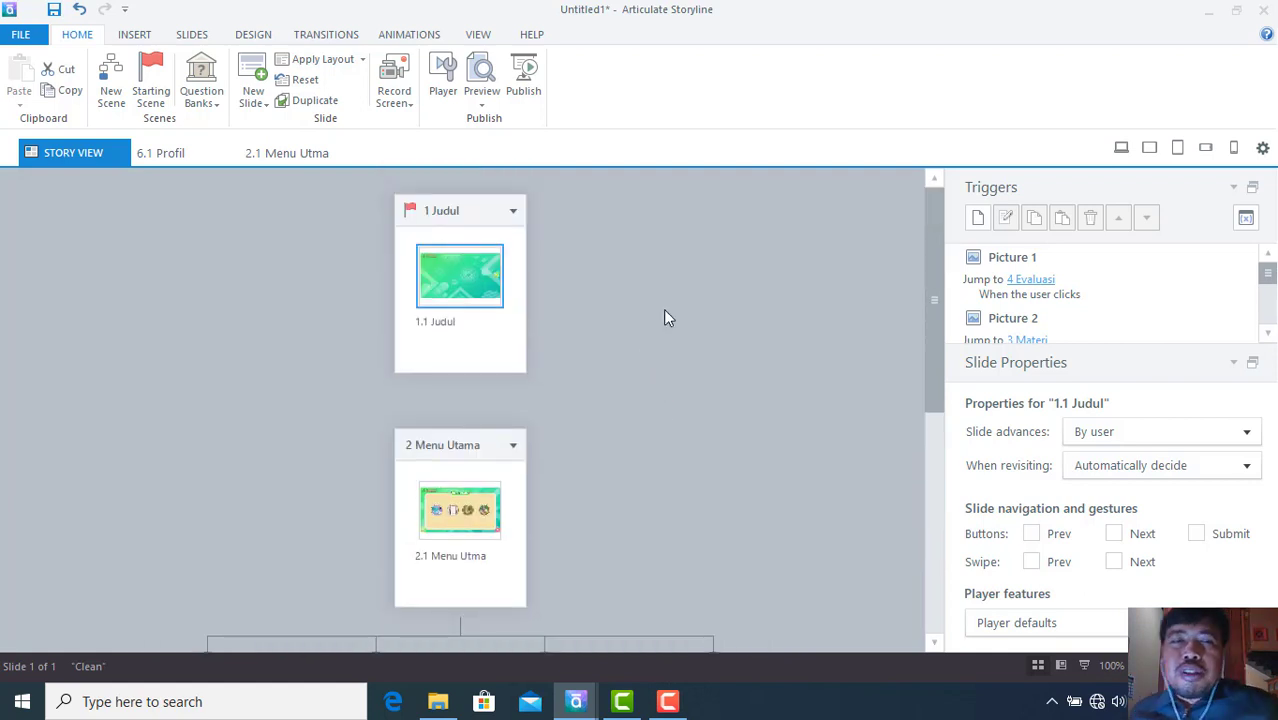
pyautogui.scroll(-1, 271, 323)
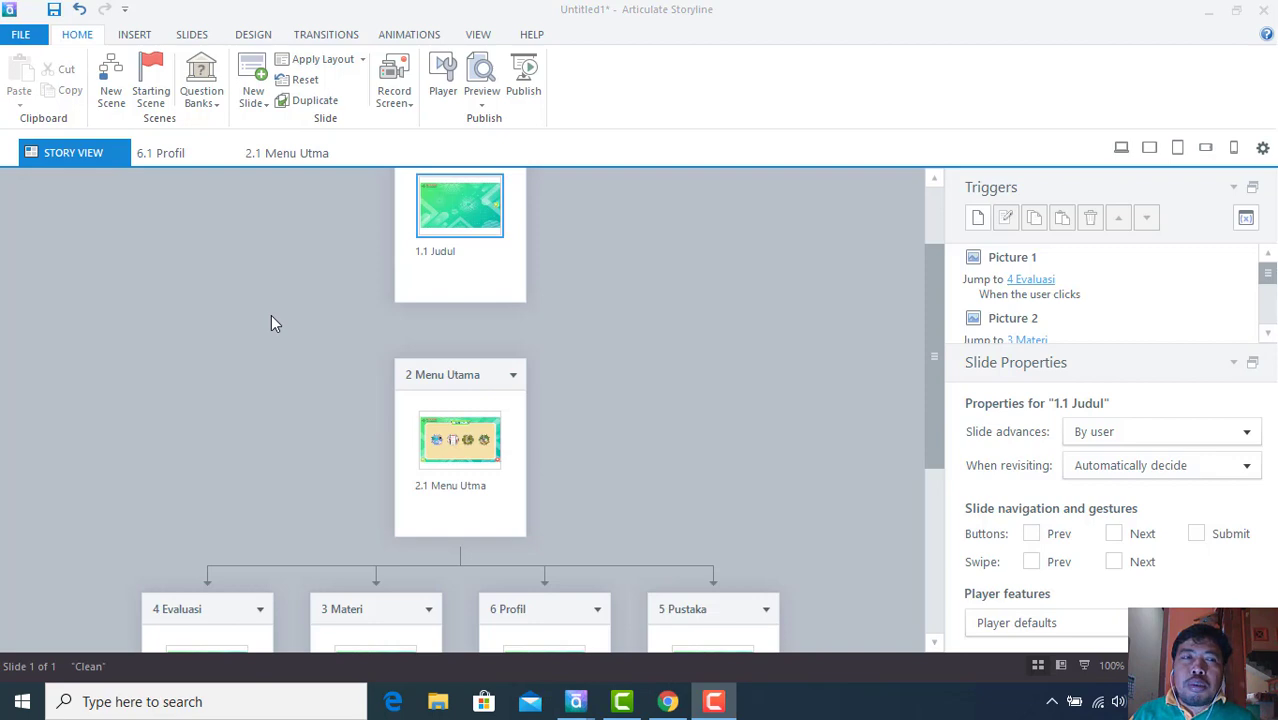
# - Save the project as "tamplate mgmp" in the ! MGMP folder
pyautogui.click(54, 10)
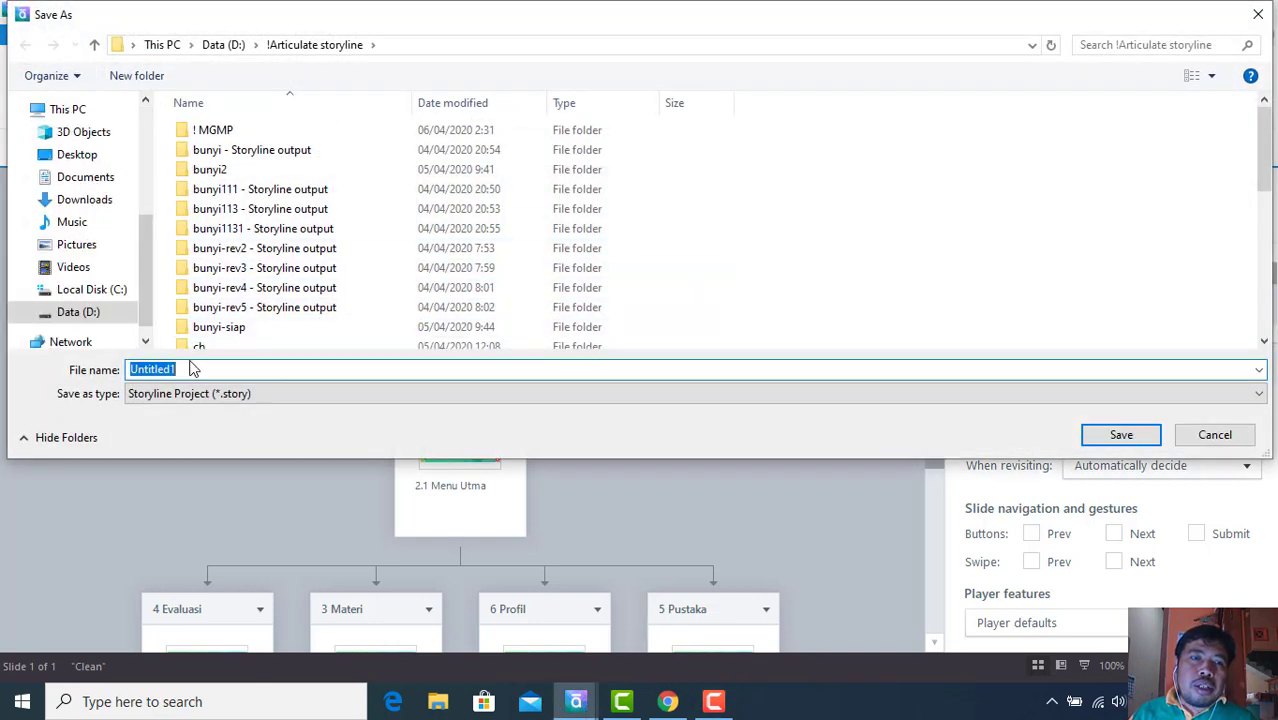
pyautogui.write('tamplate mgmp')
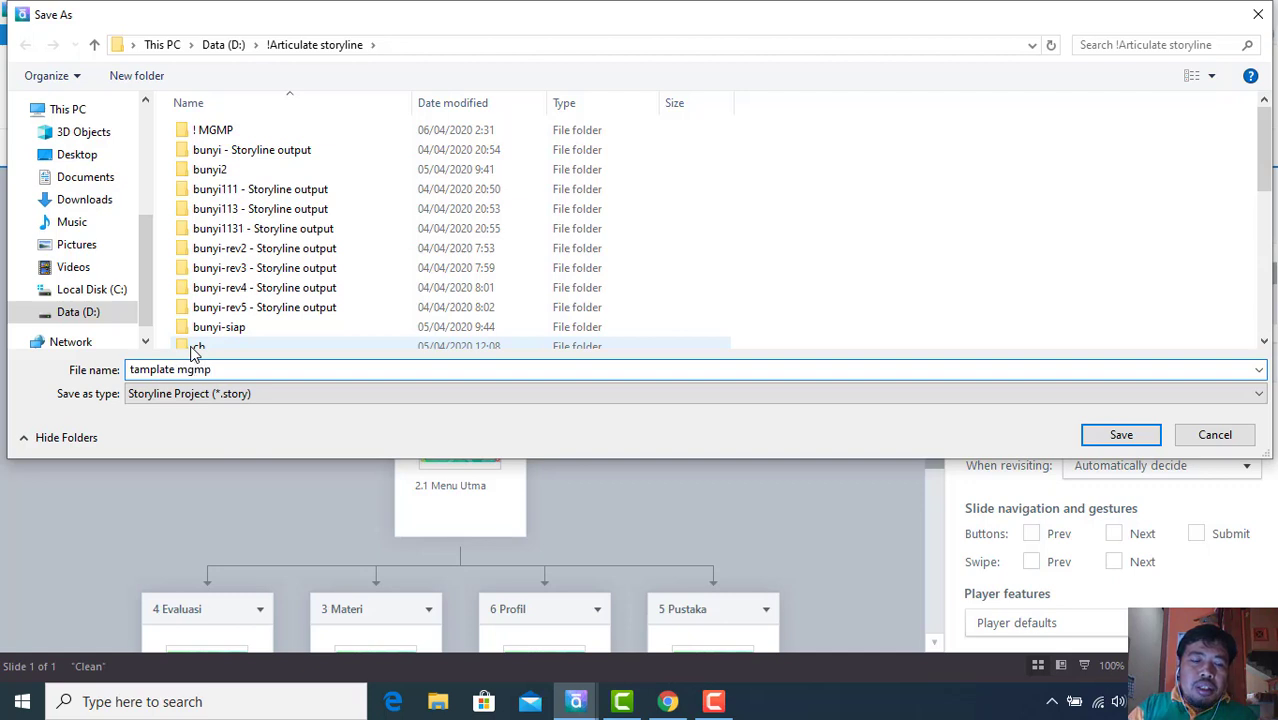
pyautogui.doubleClick(239, 134)
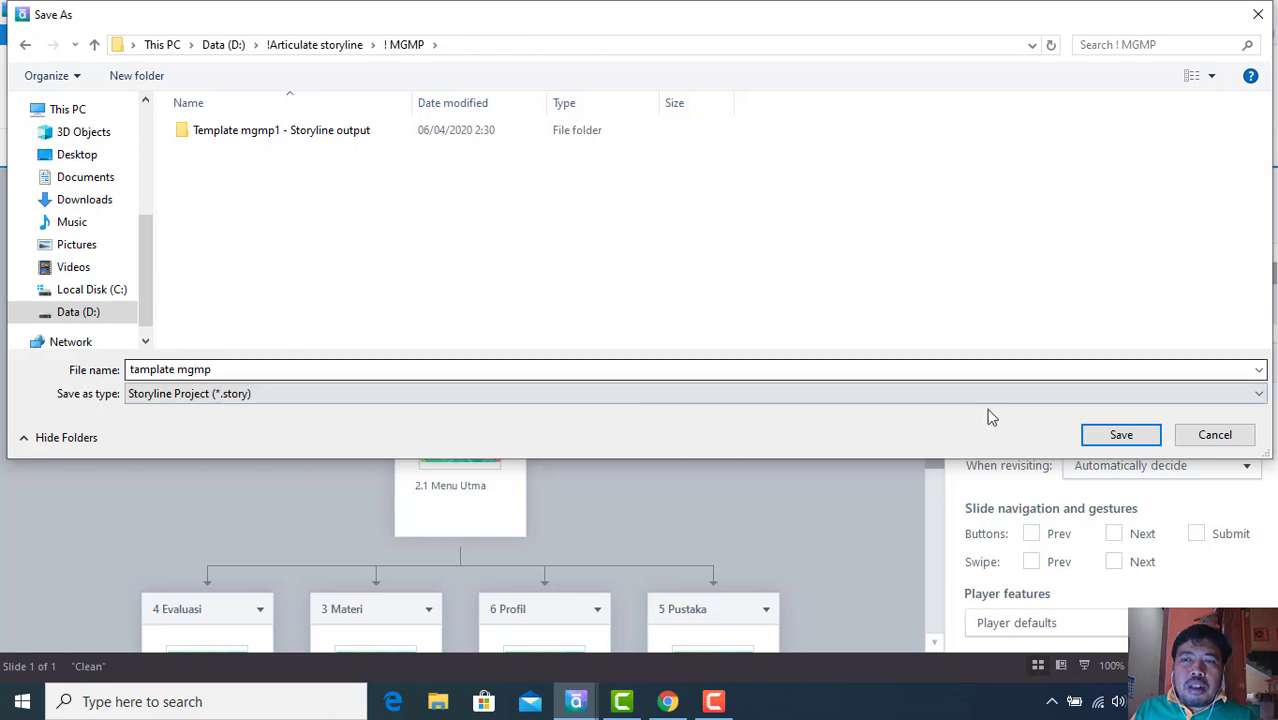
pyautogui.click(1121, 436)
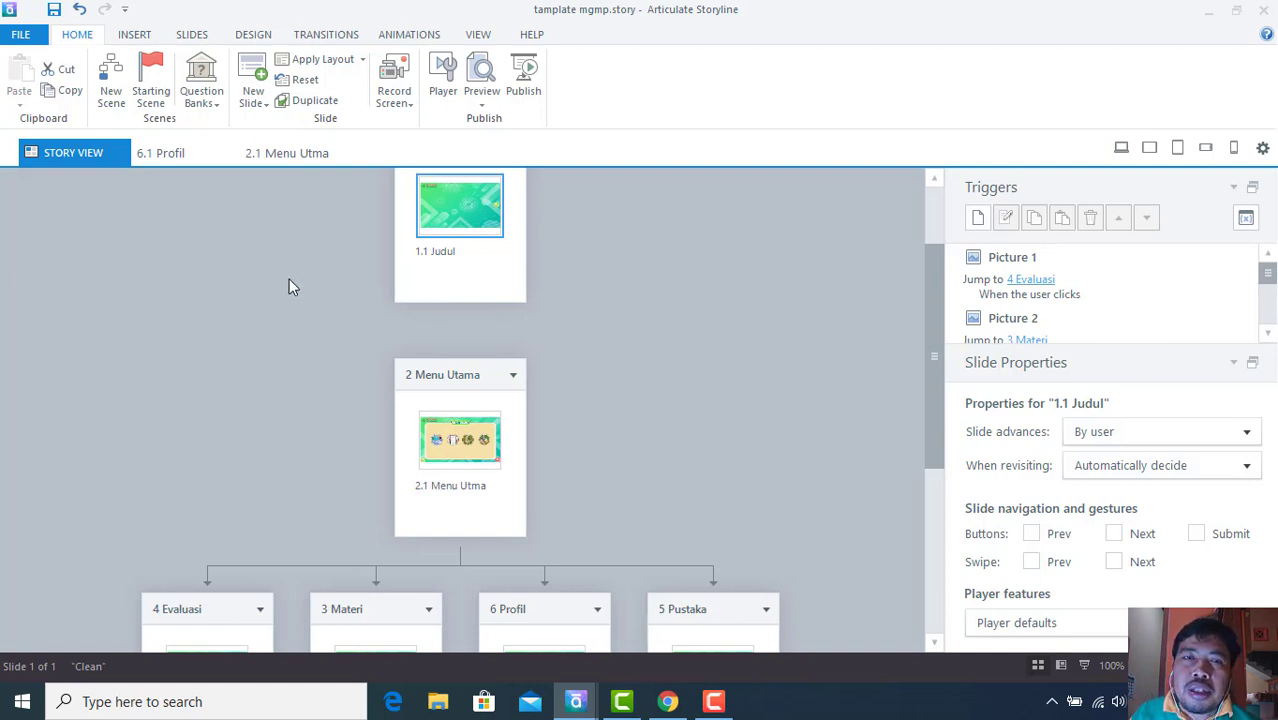
# - Delete the green bg 1 background picture from the Clean master slide
pyautogui.click(478, 36)
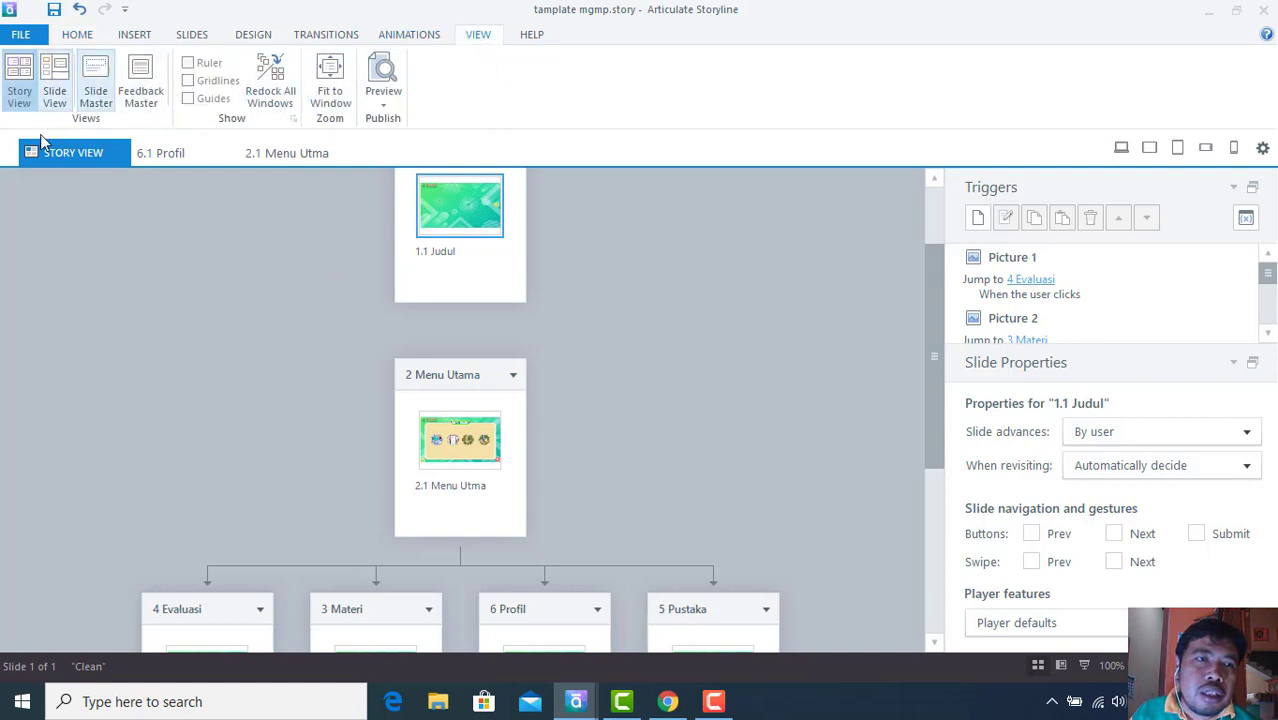
pyautogui.click(97, 100)
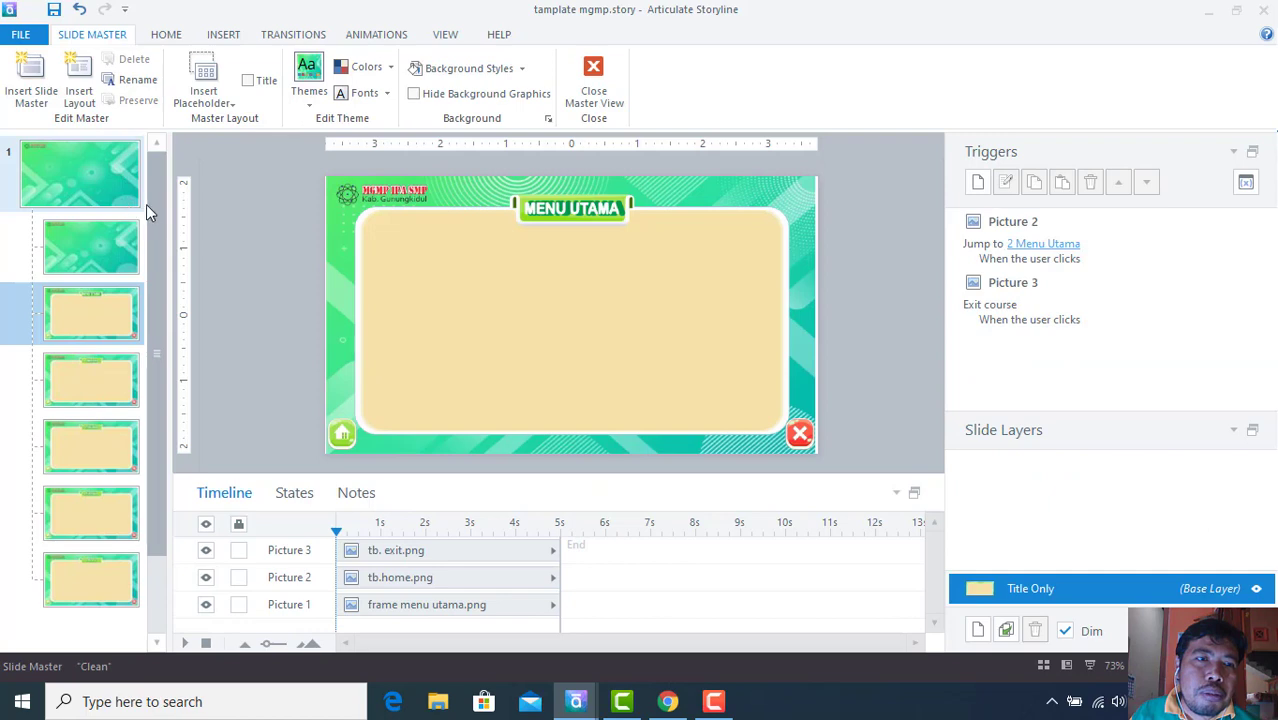
pyautogui.click(83, 187)
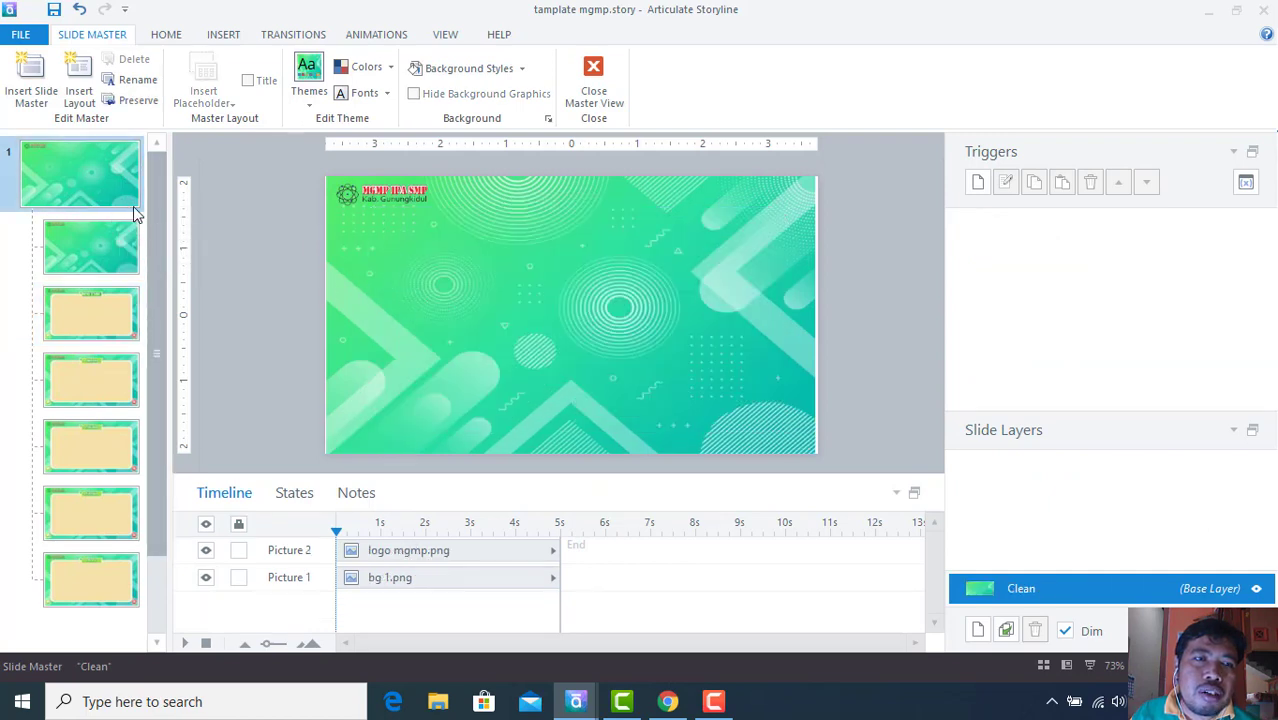
pyautogui.click(465, 247)
pyautogui.click(465, 243)
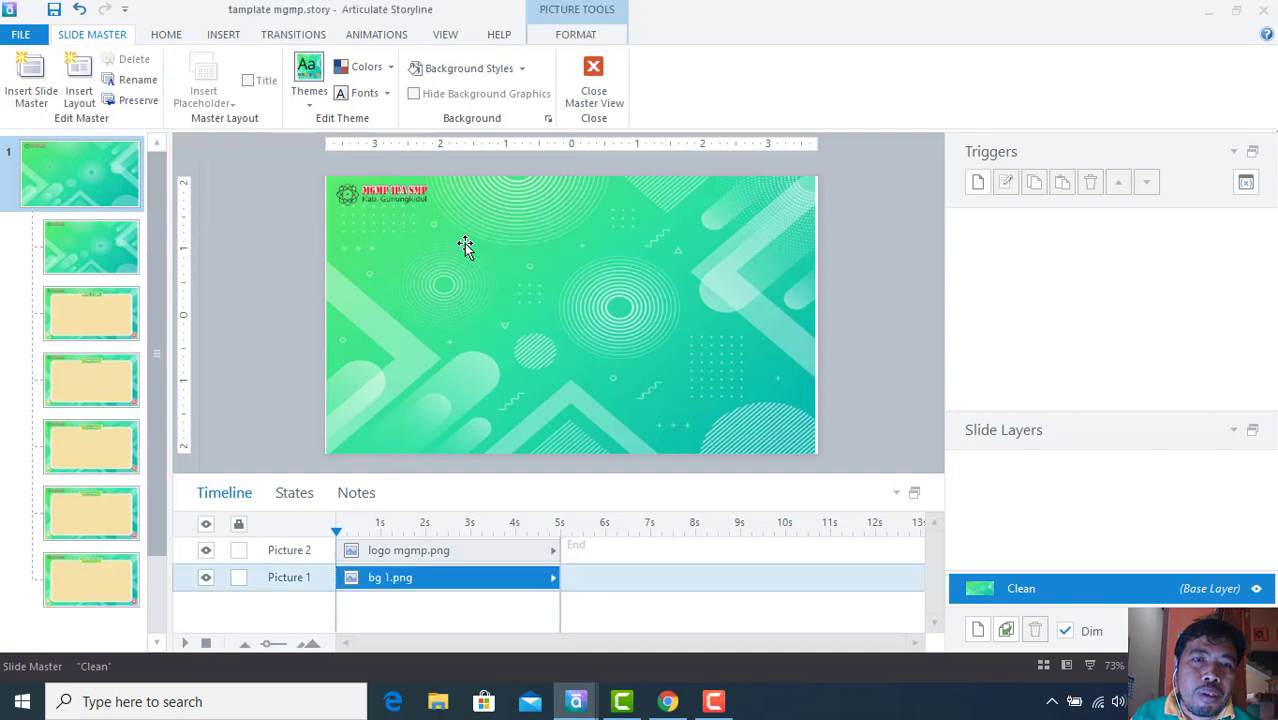
pyautogui.press('Delete')
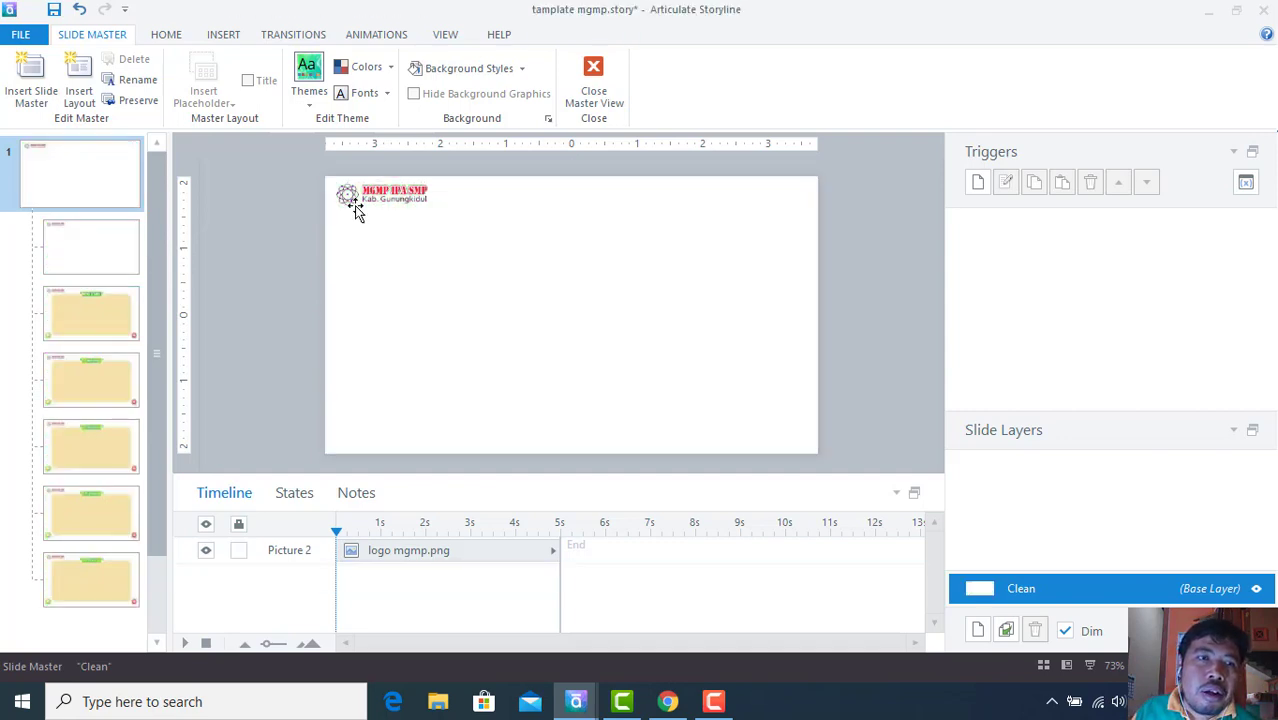
# - Insert the bg2 picture from the Asset 1 folder on the master slide and send it behind the logo
pyautogui.click(234, 34)
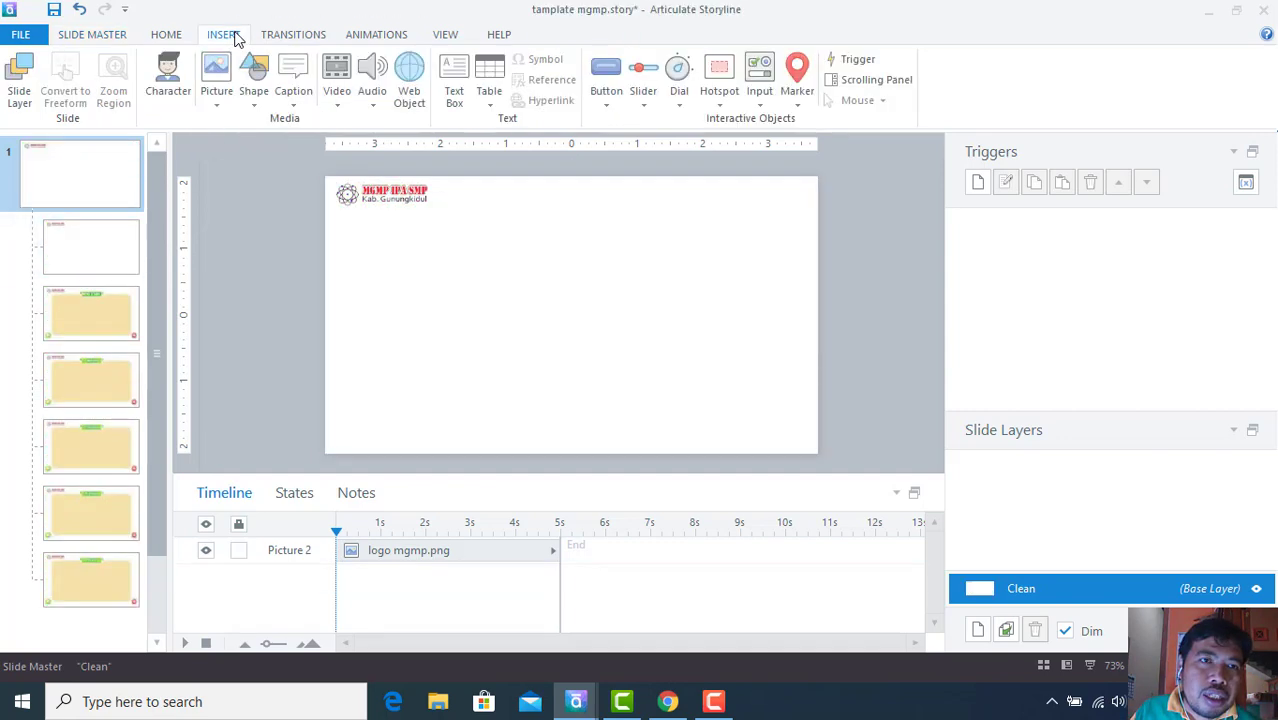
pyautogui.click(219, 69)
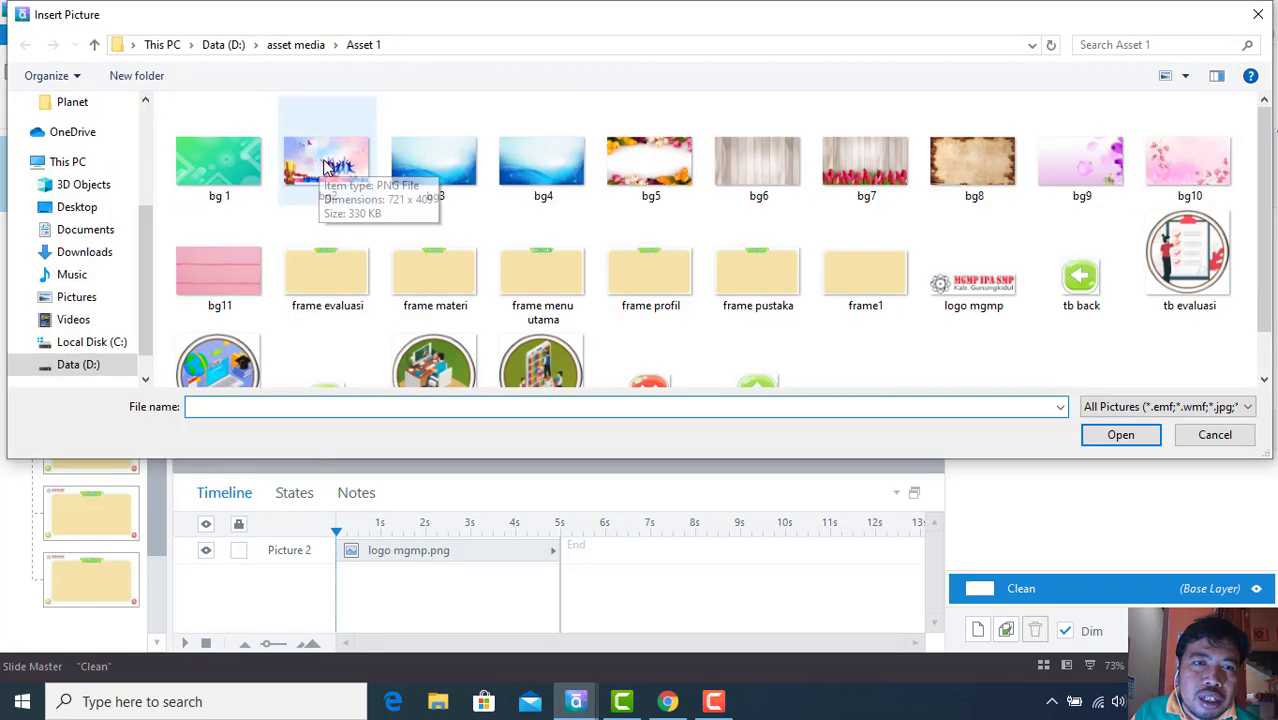
pyautogui.click(323, 168)
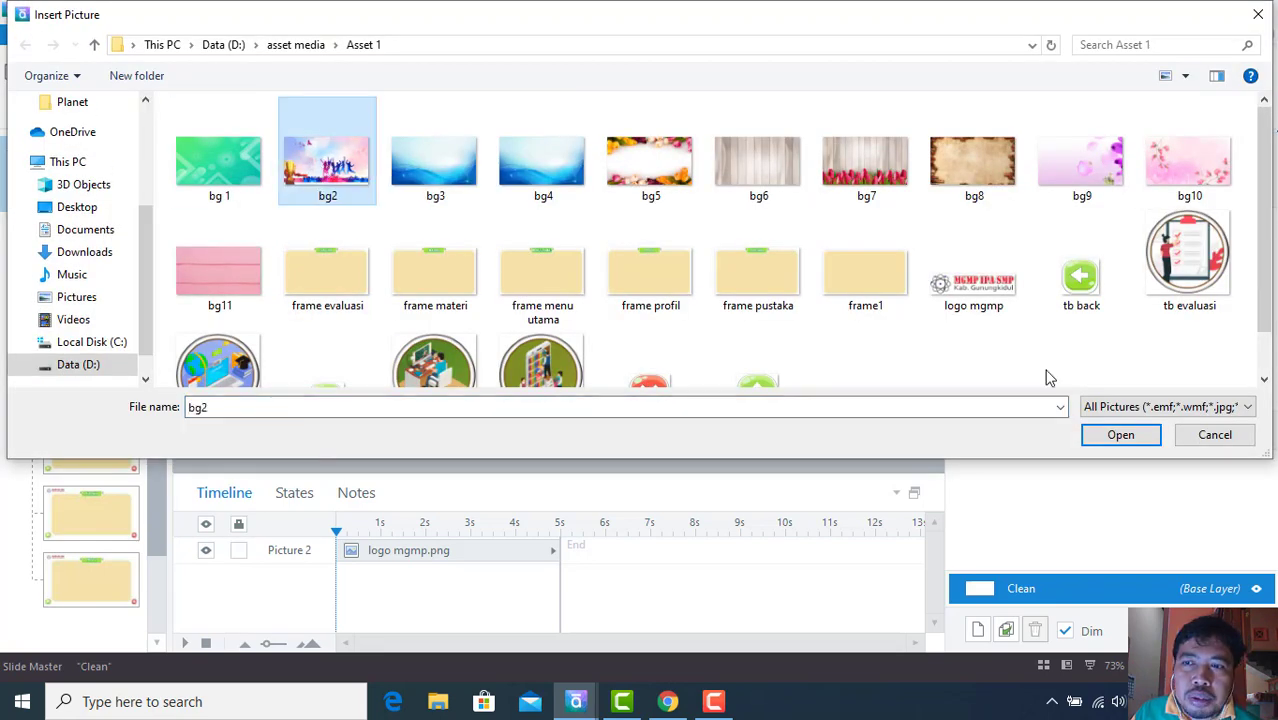
pyautogui.click(1108, 438)
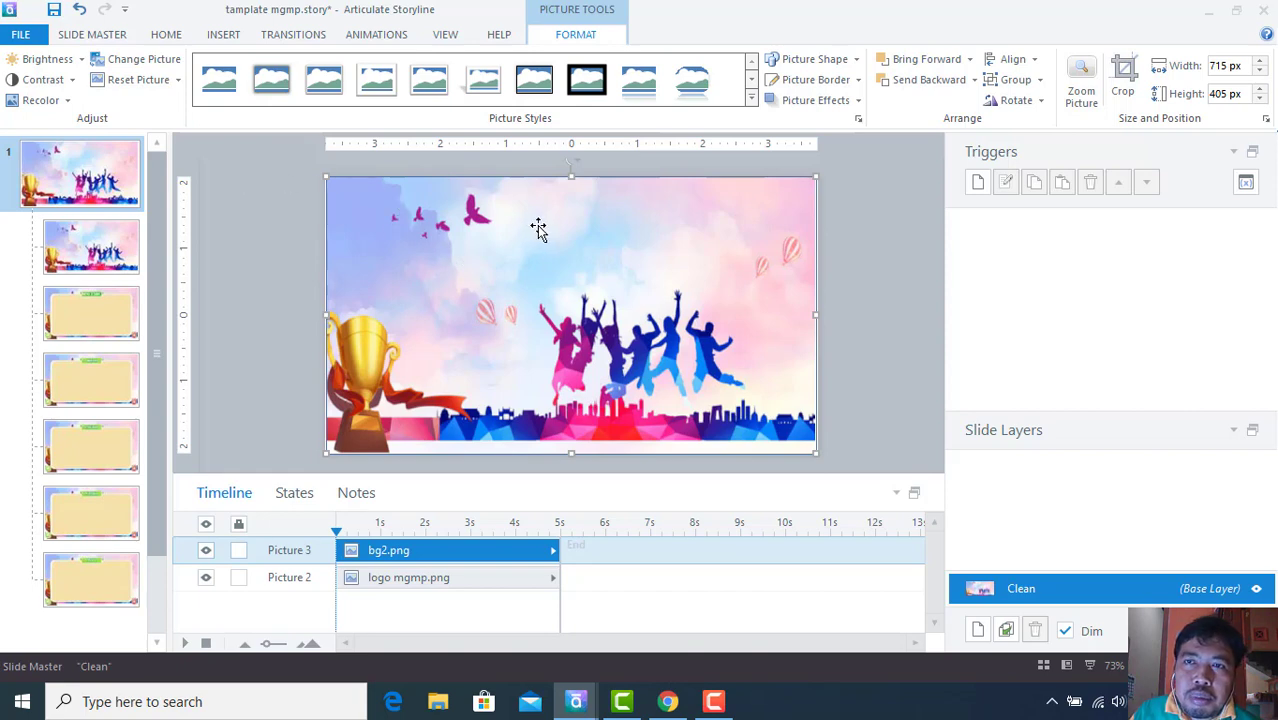
pyautogui.click(975, 81)
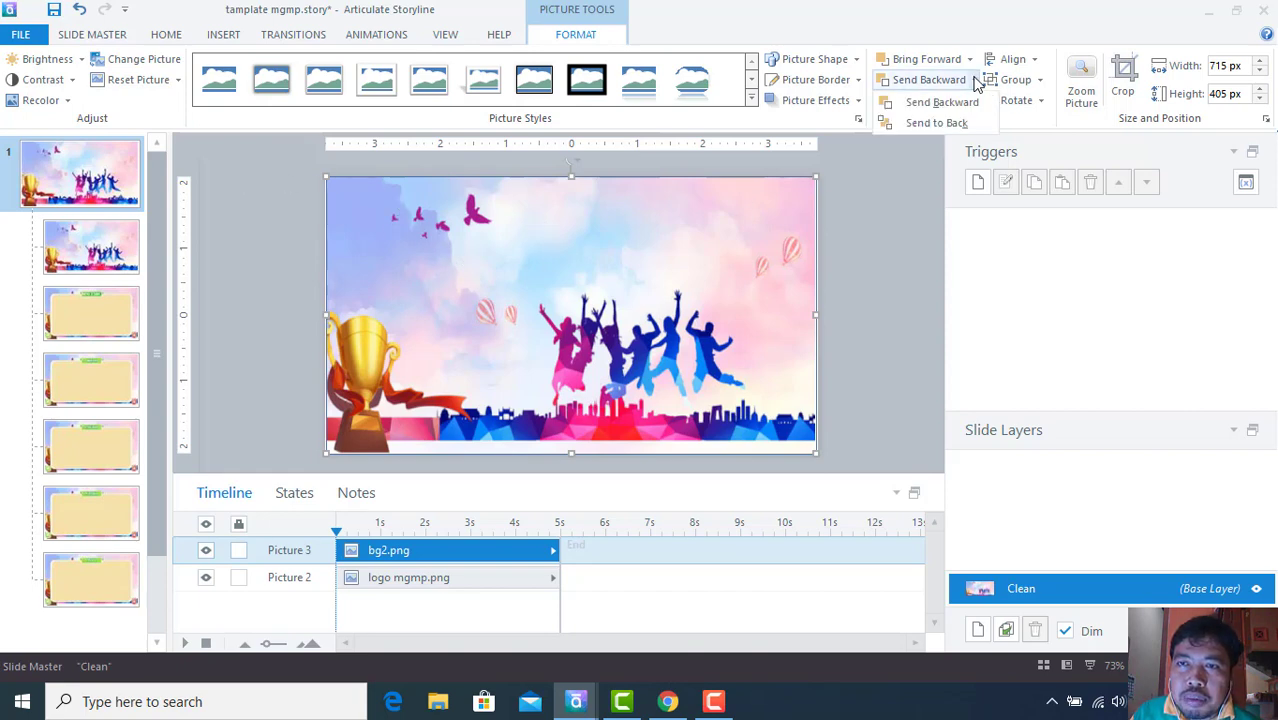
pyautogui.click(936, 123)
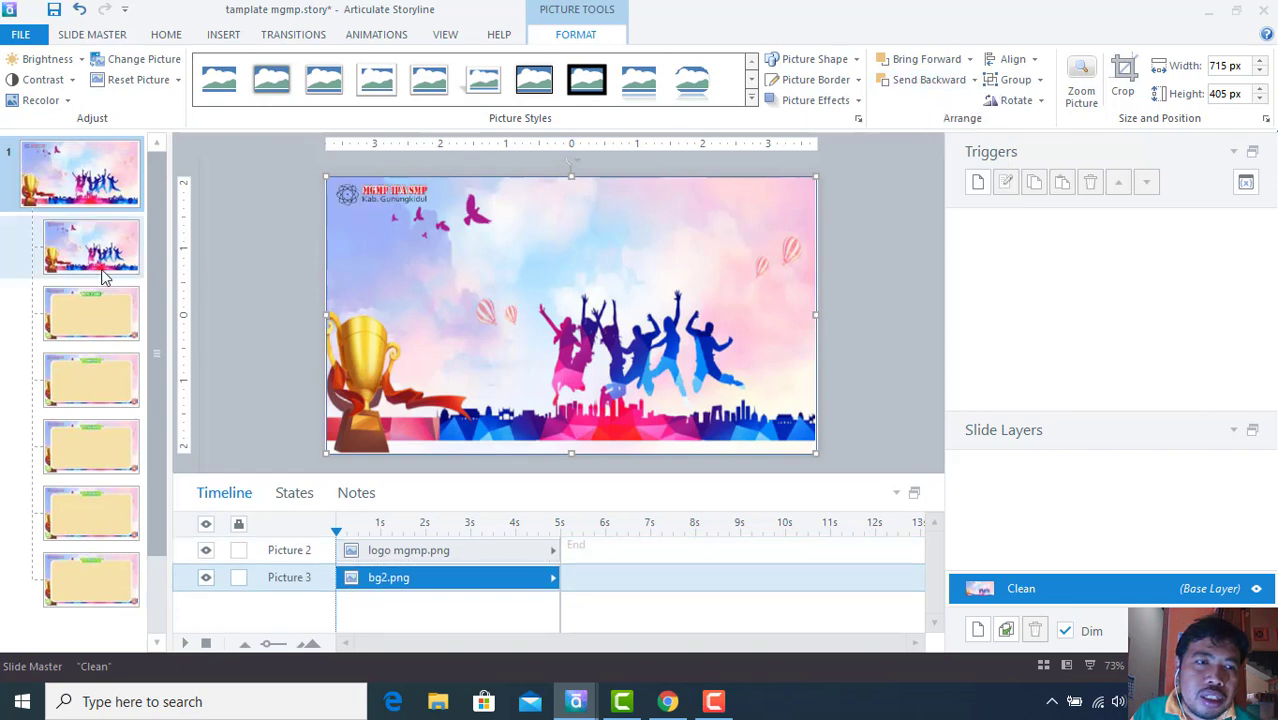
# - Leave the slide master and check the new background on slides 1.1 Judul and 3.1 Materi
pyautogui.click(443, 35)
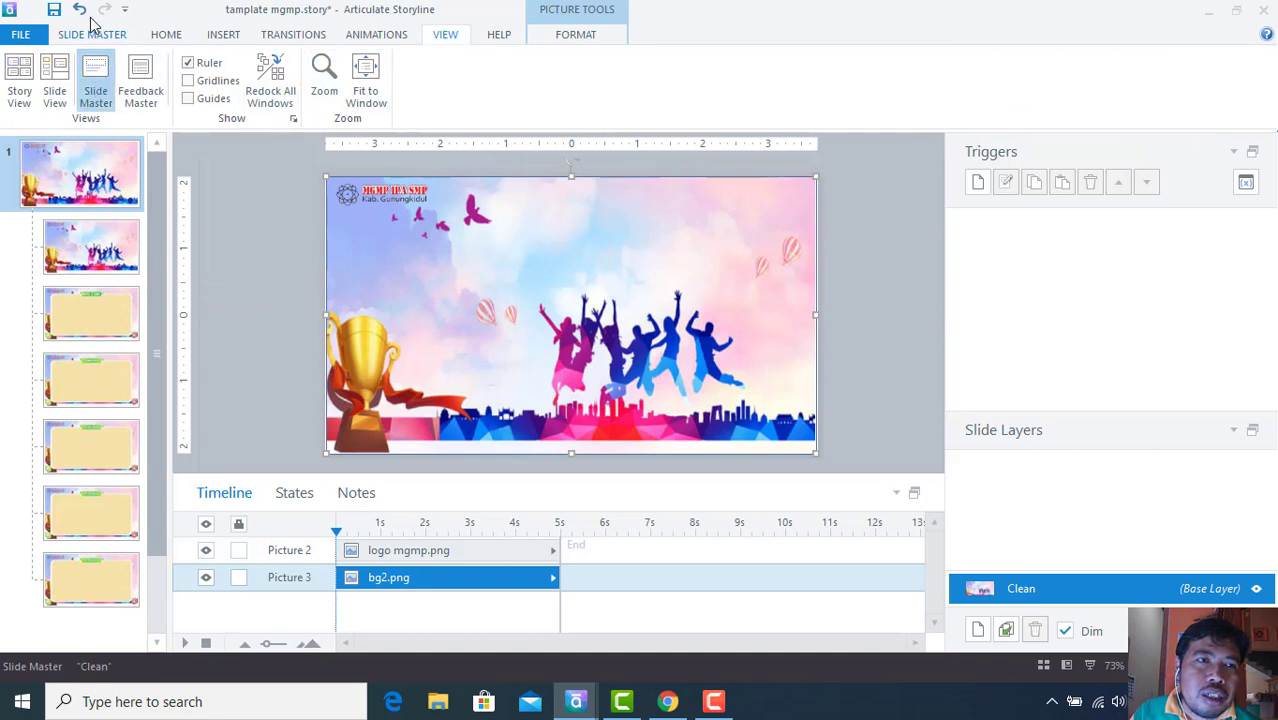
pyautogui.click(96, 80)
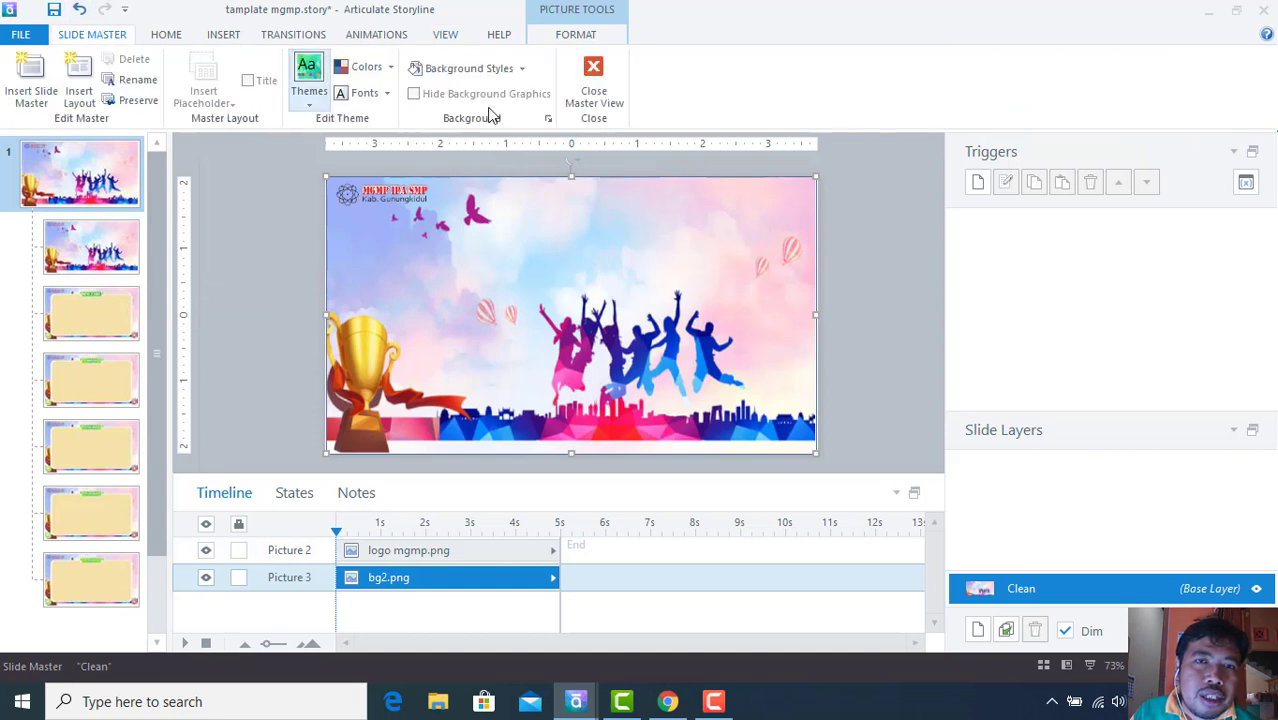
pyautogui.click(596, 90)
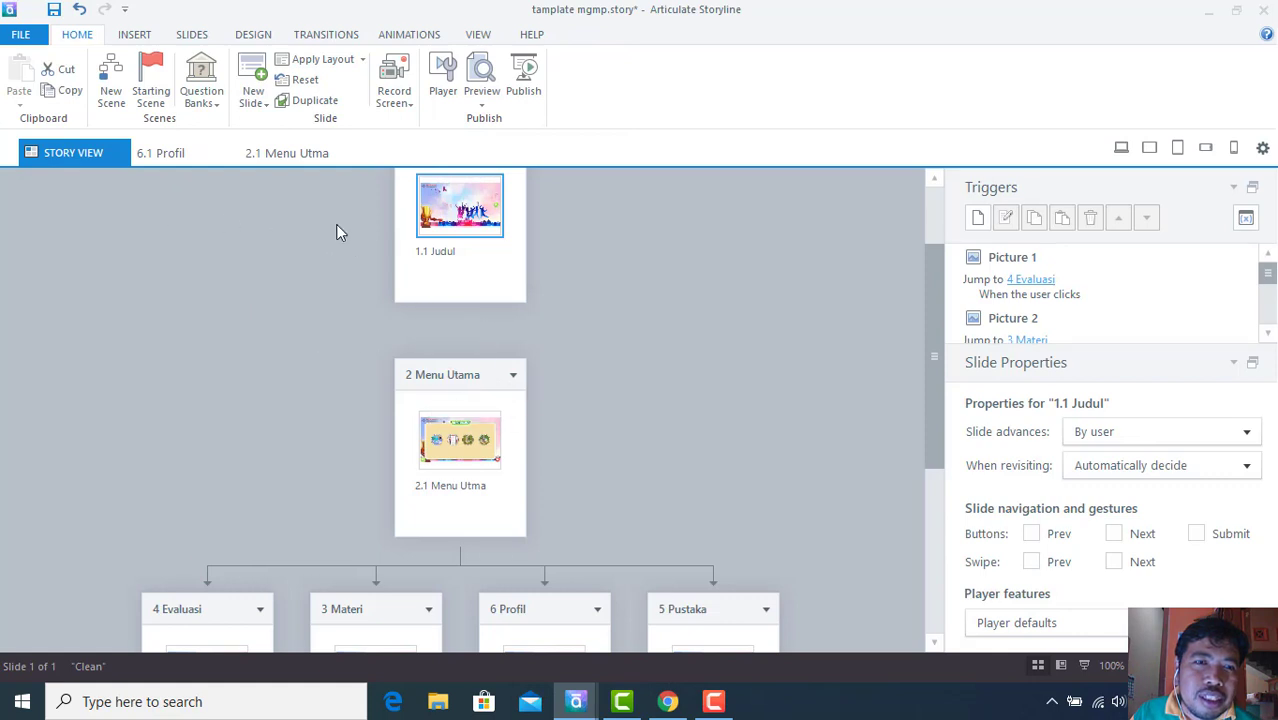
pyautogui.doubleClick(430, 256)
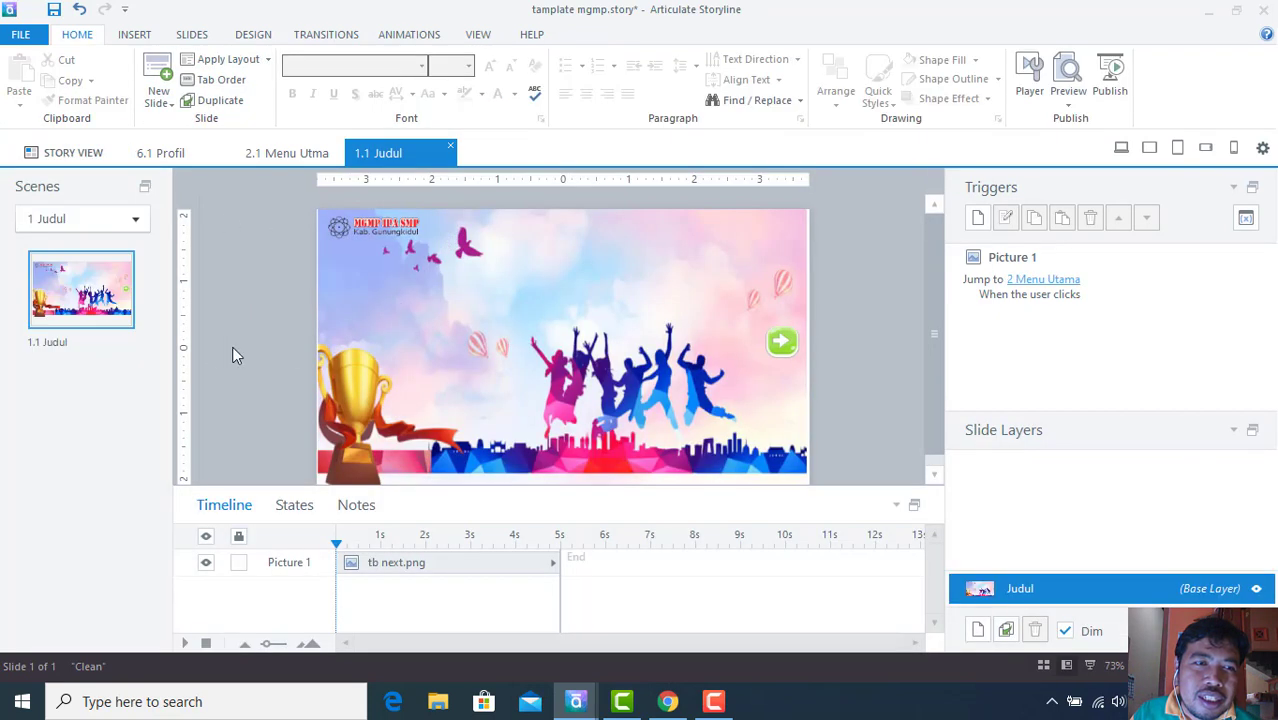
pyautogui.click(135, 219)
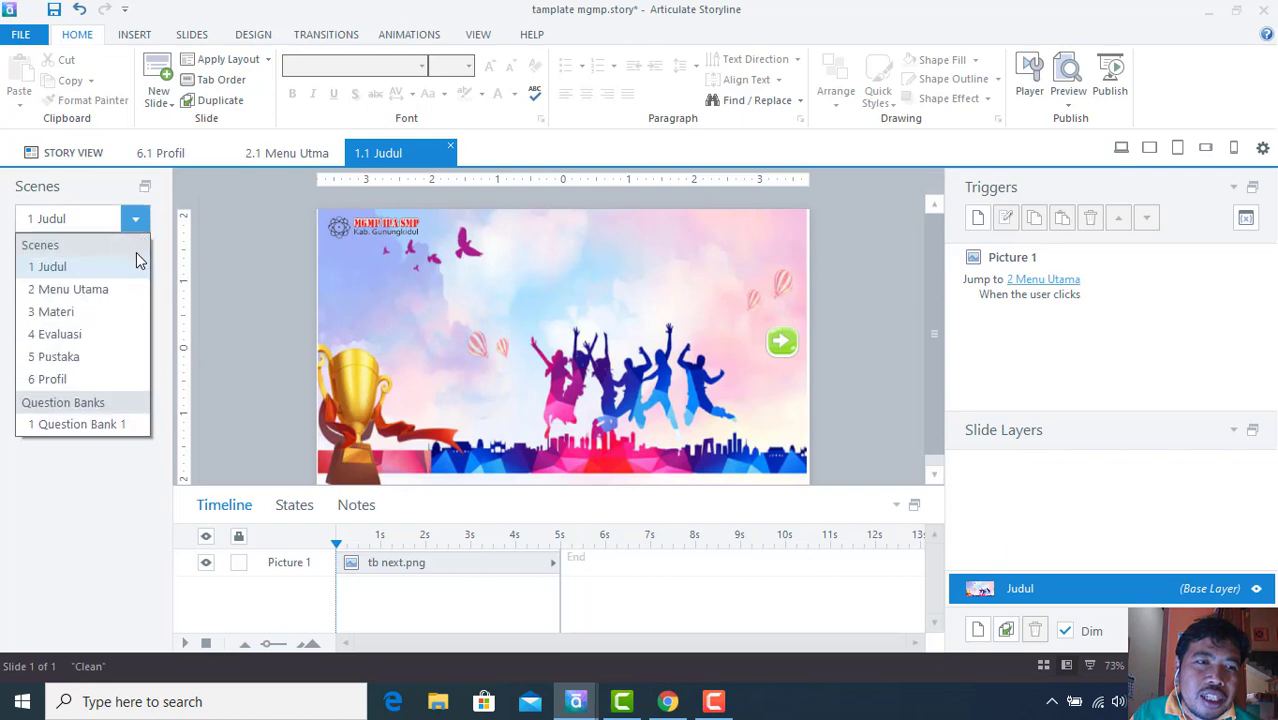
pyautogui.click(124, 315)
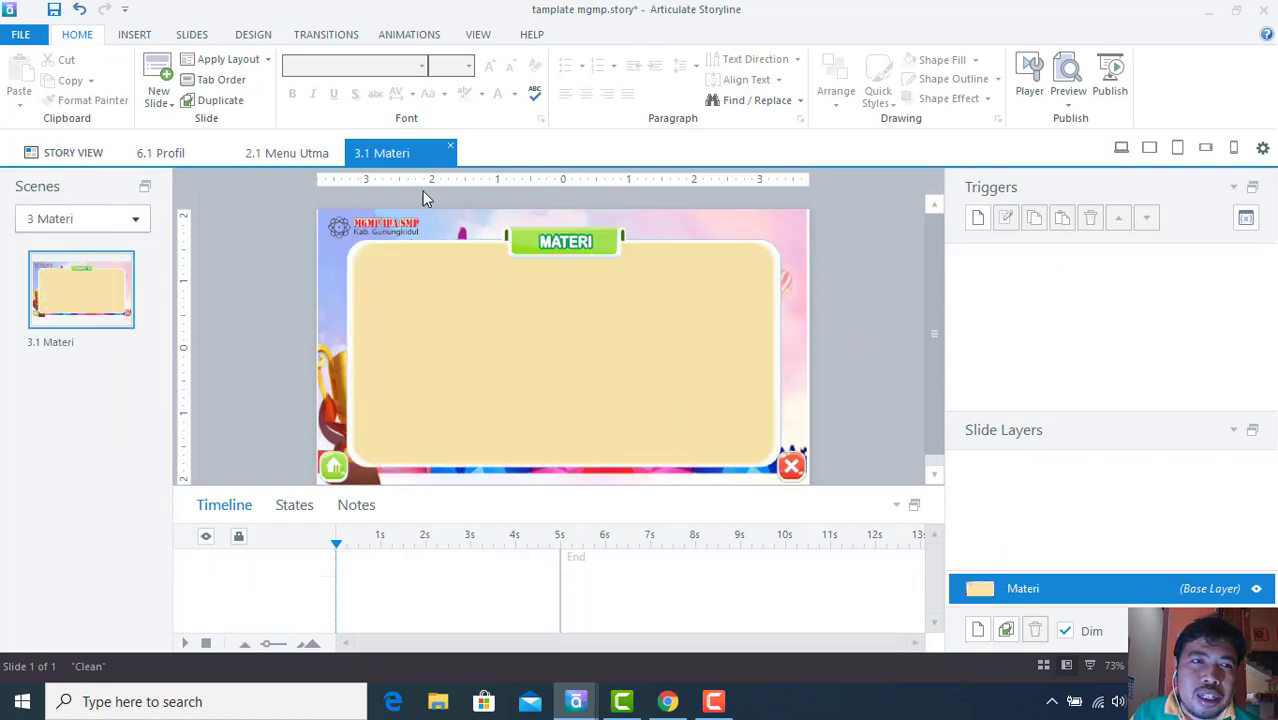
# - Save a copy of the project as "tamplate mgmp2" in the ! MGMP folder
pyautogui.click(30, 36)
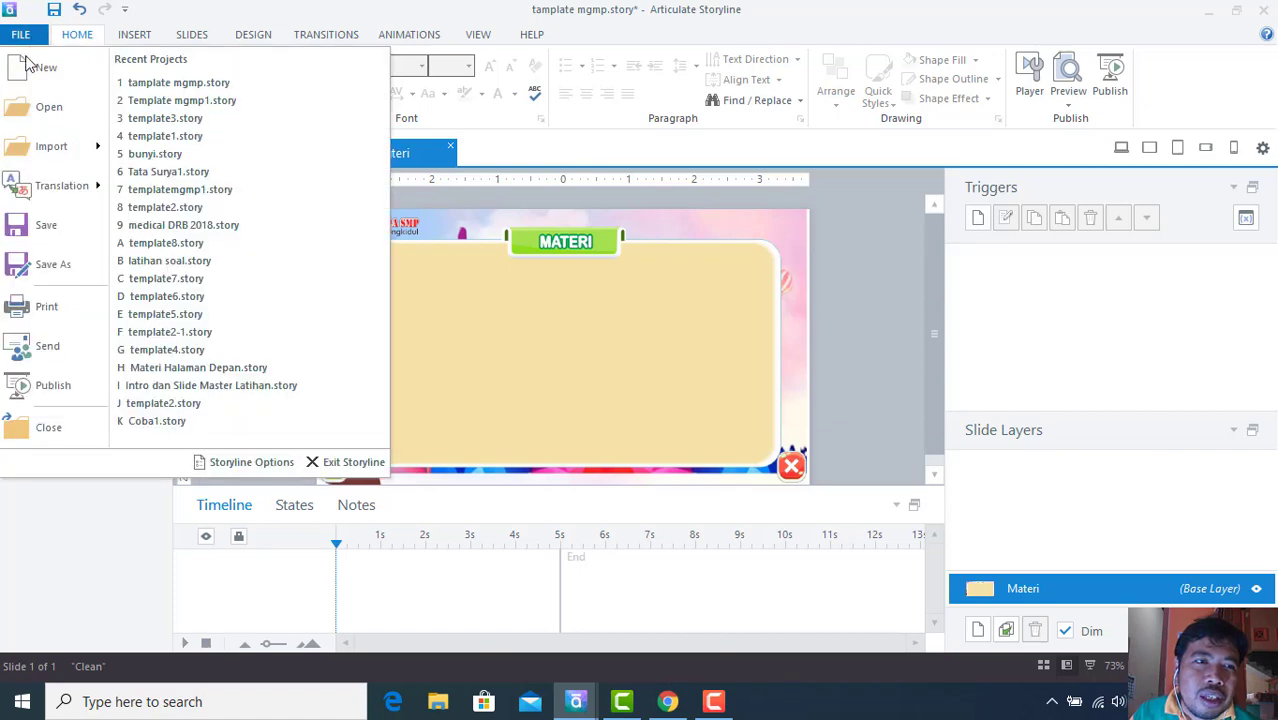
pyautogui.click(50, 264)
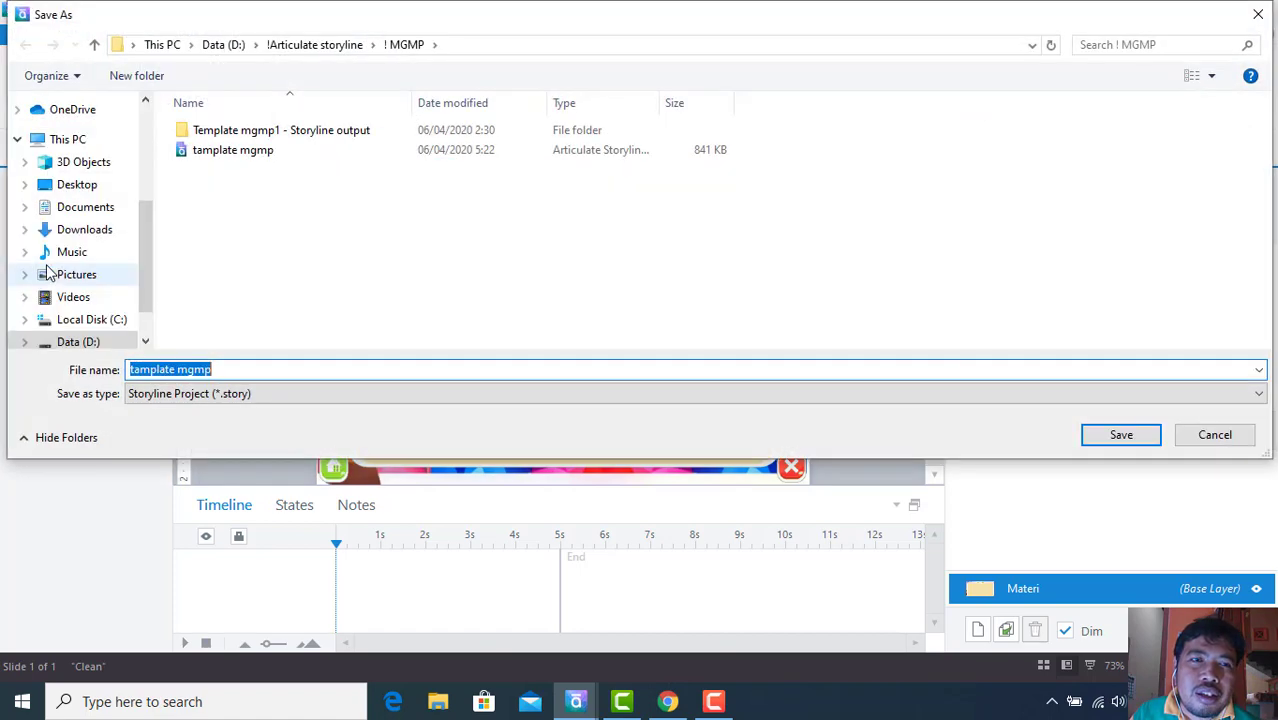
pyautogui.click(228, 369)
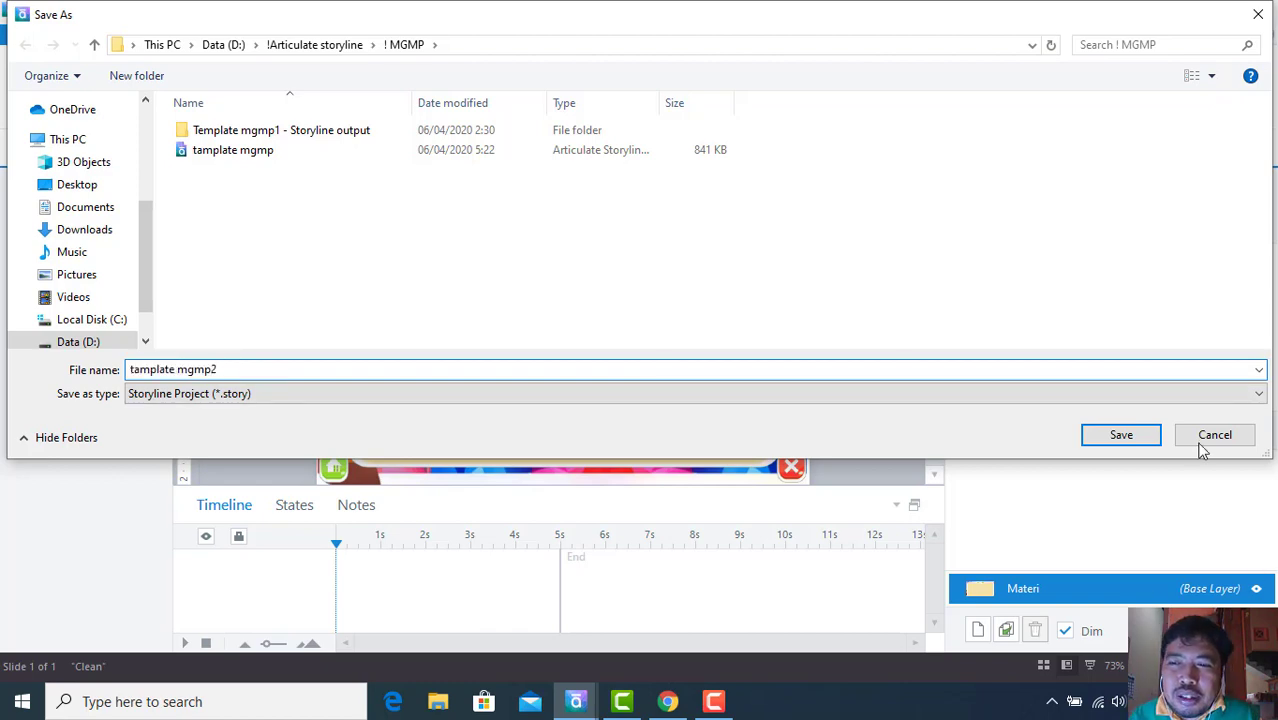
pyautogui.click(1120, 440)
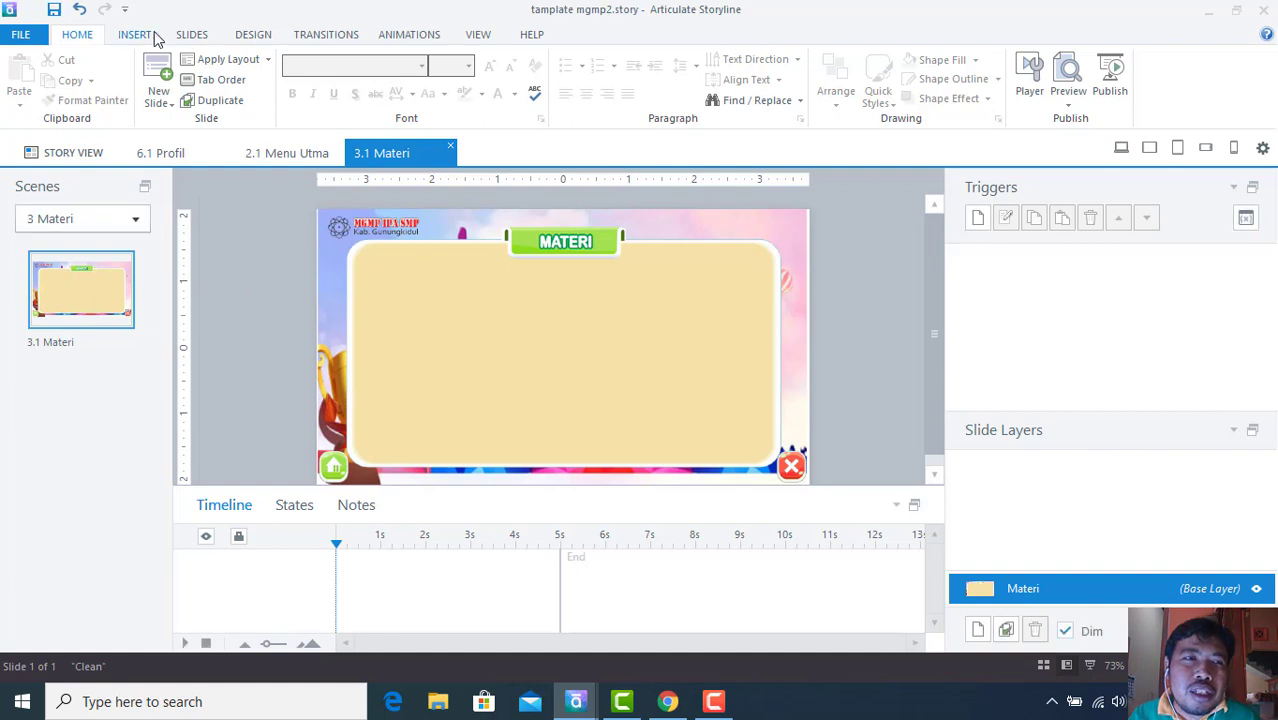
# - Delete the bg2 background picture from the Clean master slide
pyautogui.click(478, 35)
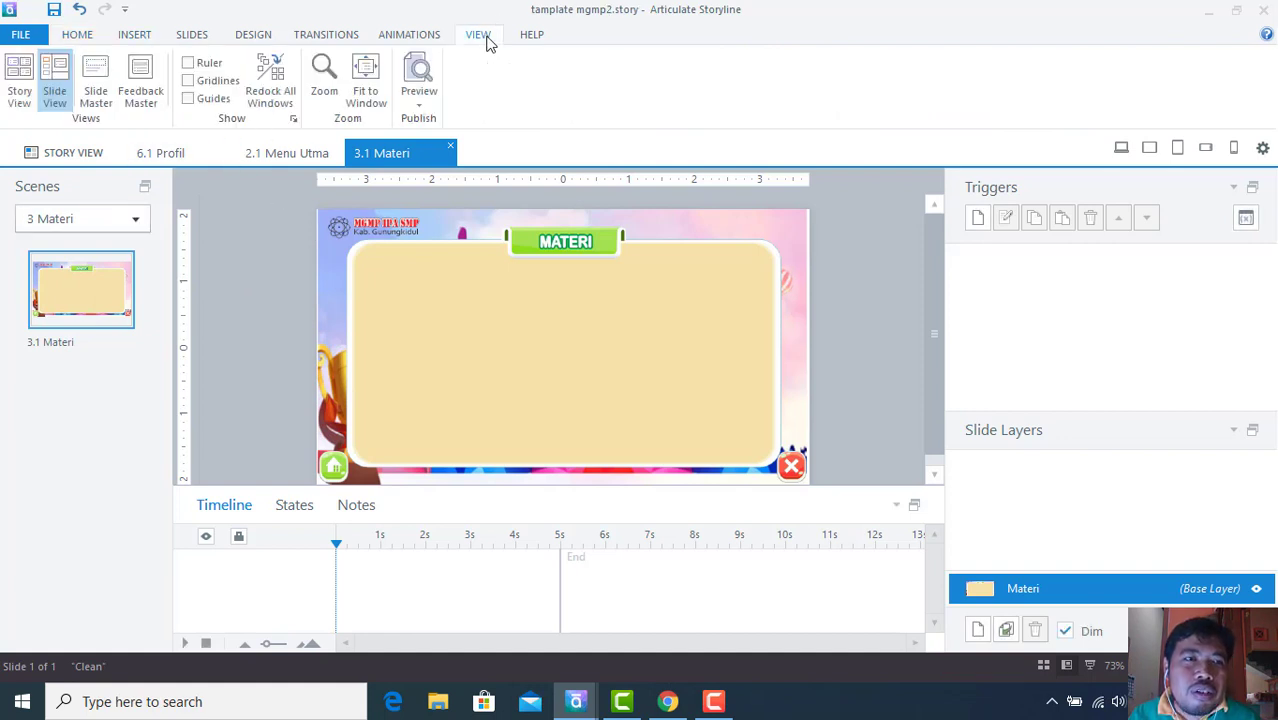
pyautogui.click(107, 87)
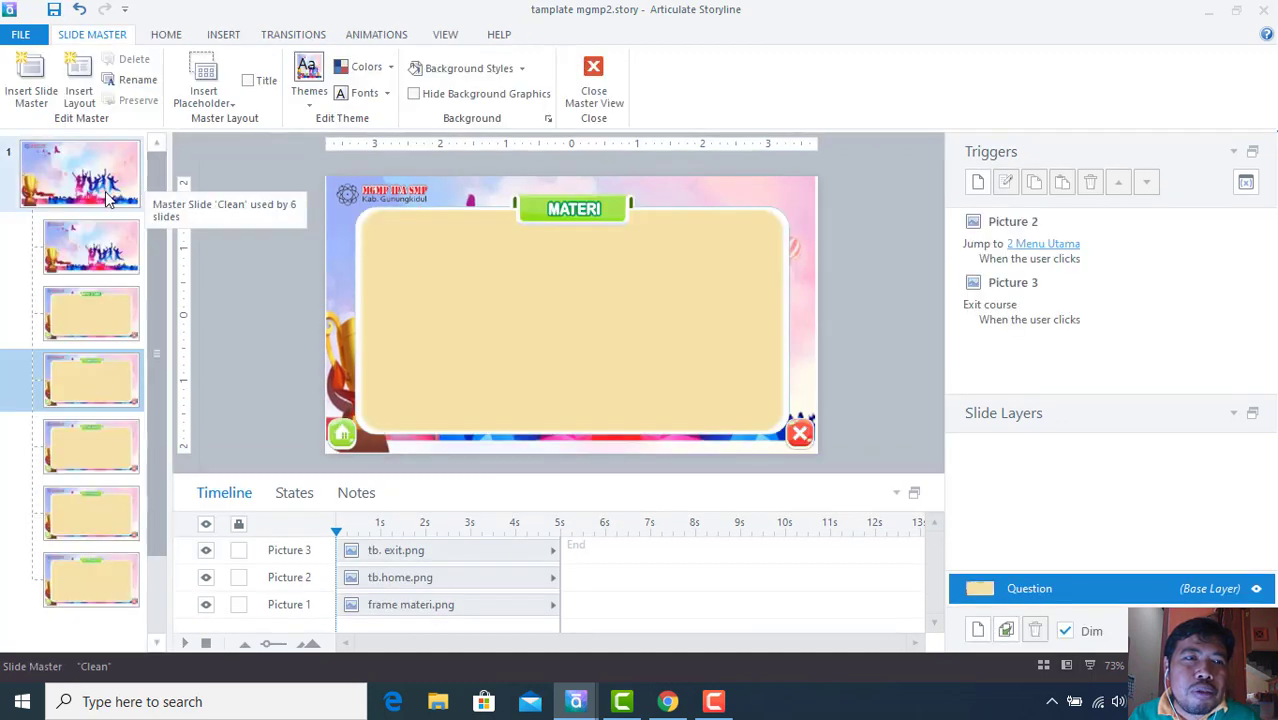
pyautogui.click(108, 197)
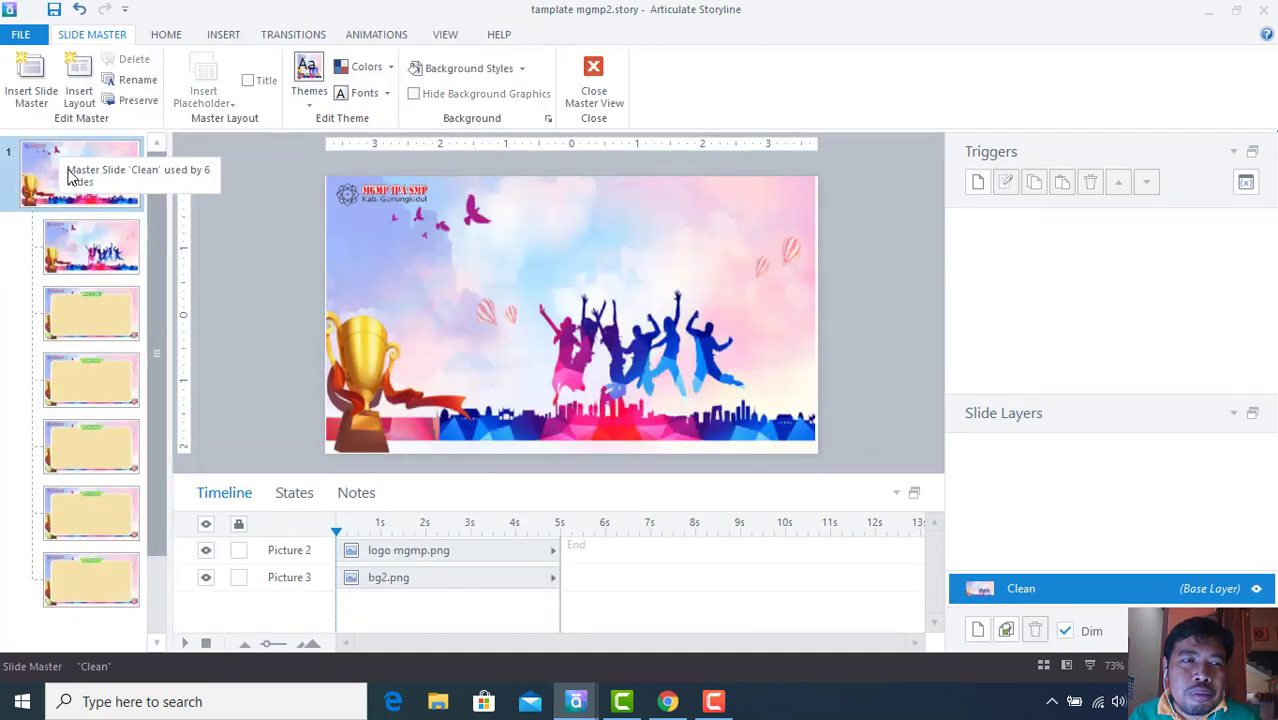
pyautogui.click(487, 286)
pyautogui.press('Delete')
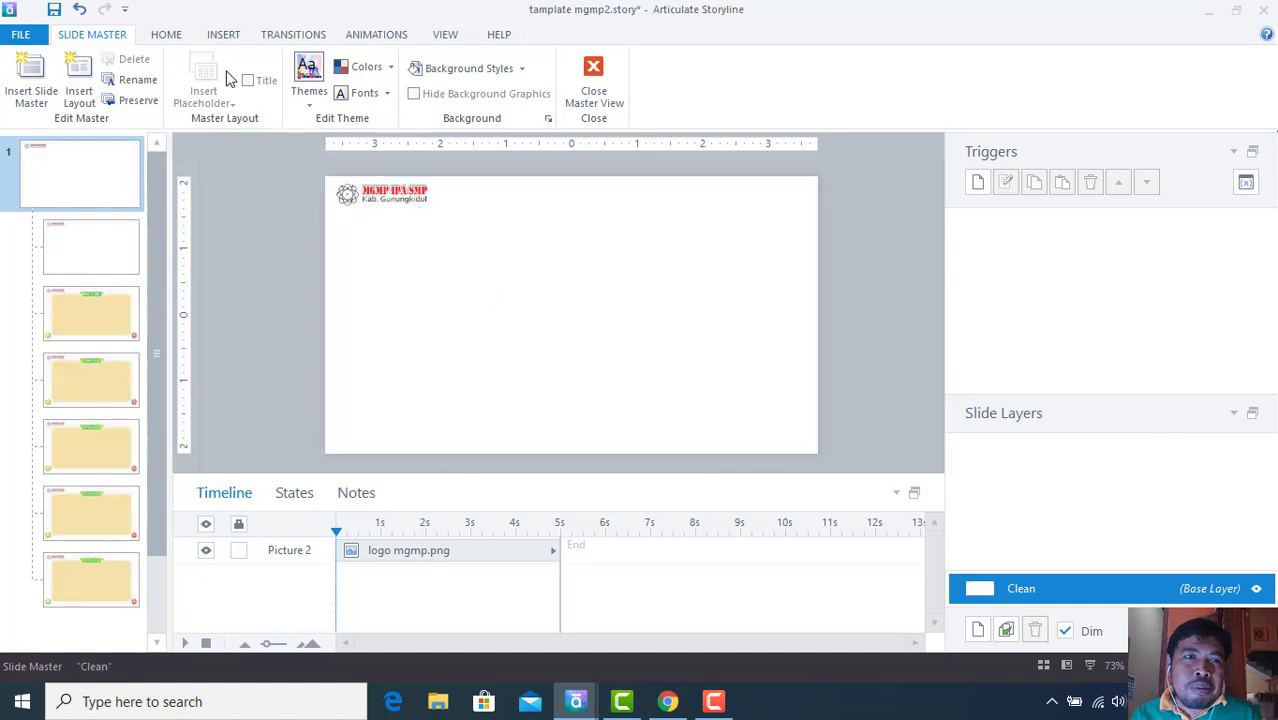
# - Insert the bg6 picture from the Asset 1 folder on the Clean master slide and leave the slide master
pyautogui.click(224, 34)
pyautogui.click(216, 72)
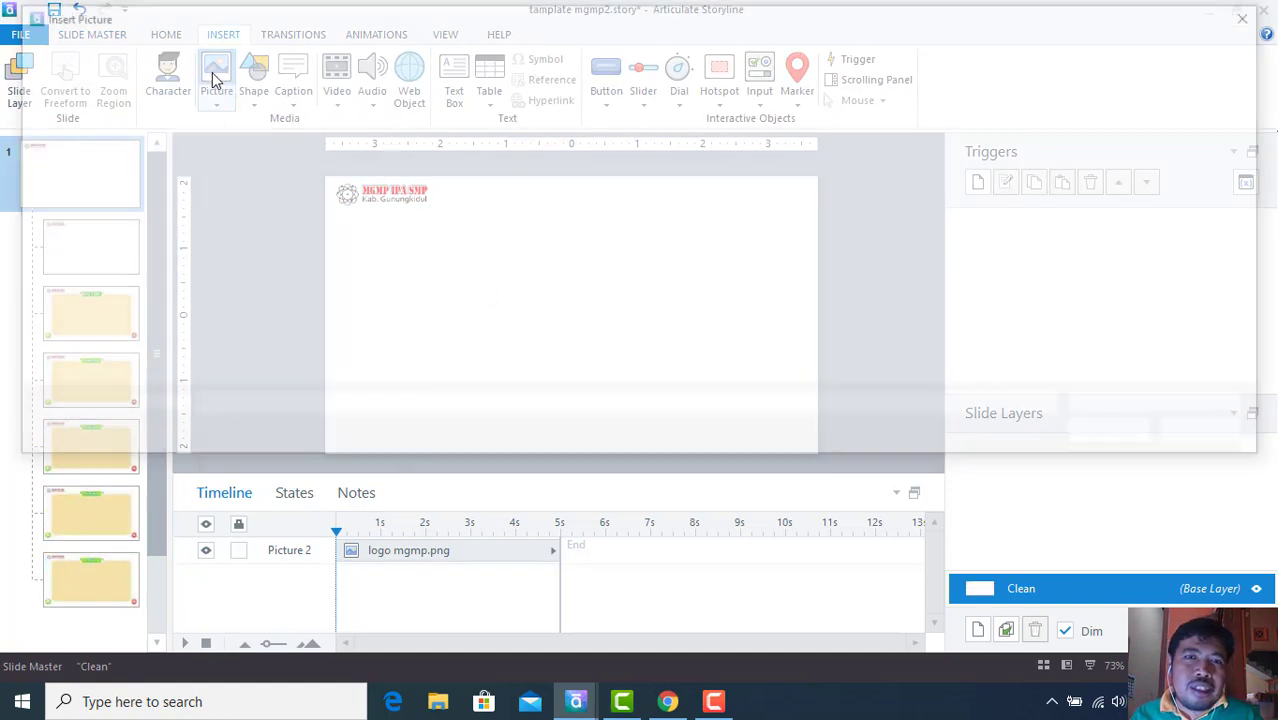
pyautogui.click(754, 192)
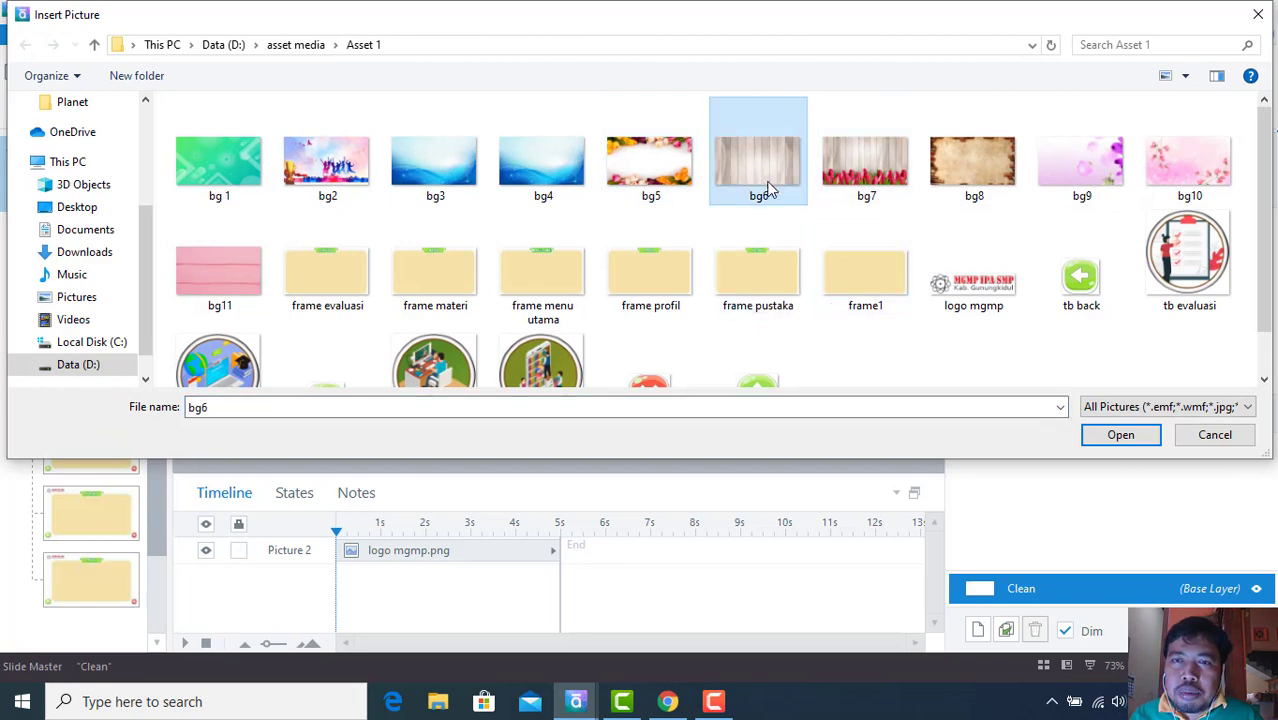
pyautogui.click(1118, 436)
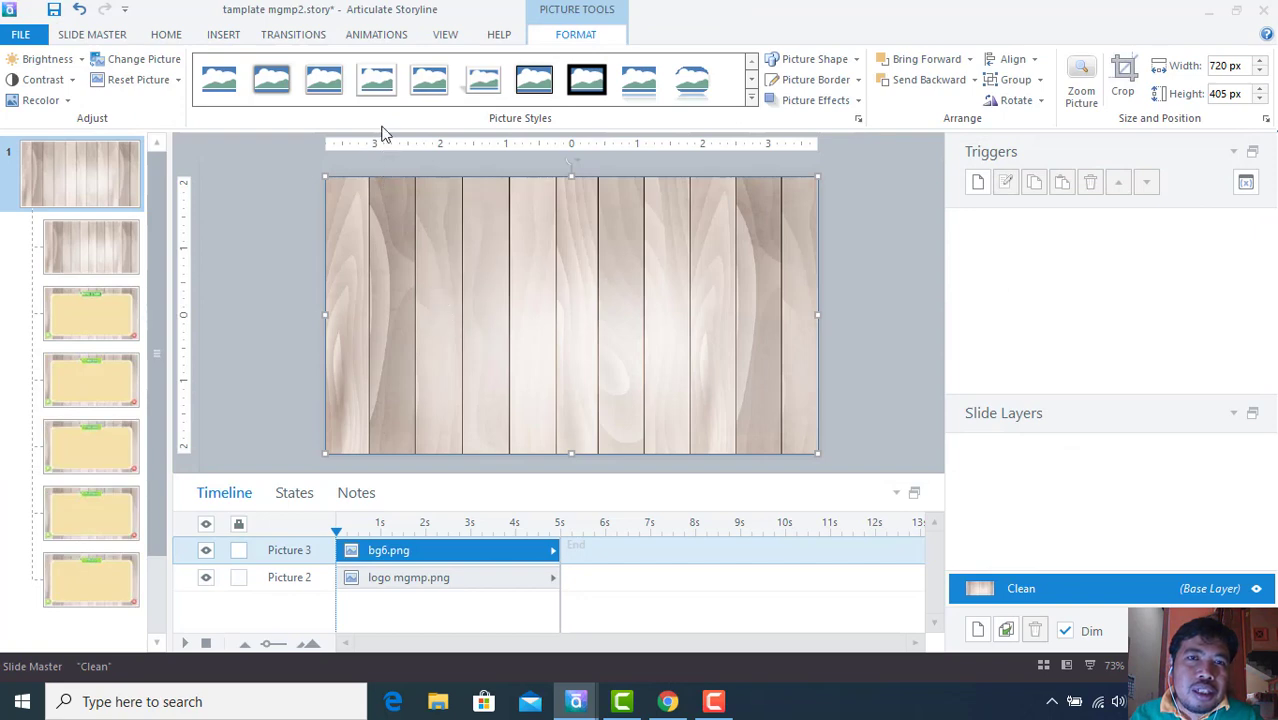
pyautogui.click(95, 35)
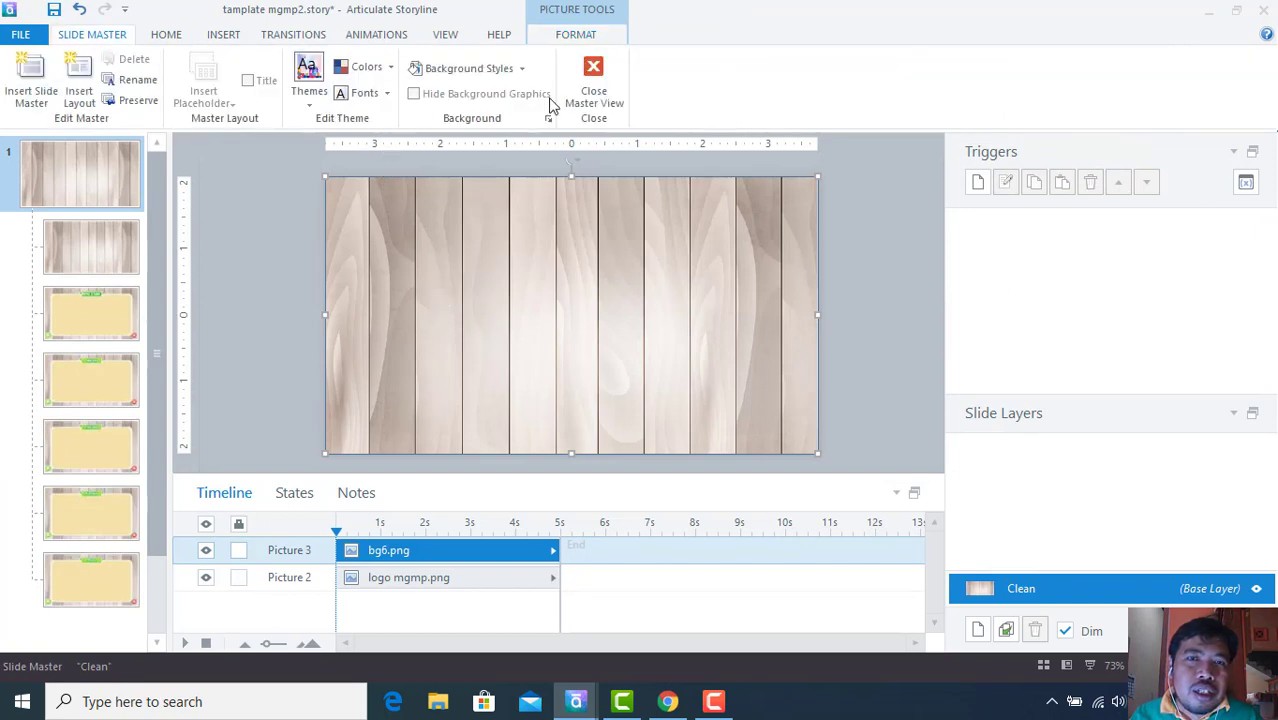
pyautogui.click(593, 84)
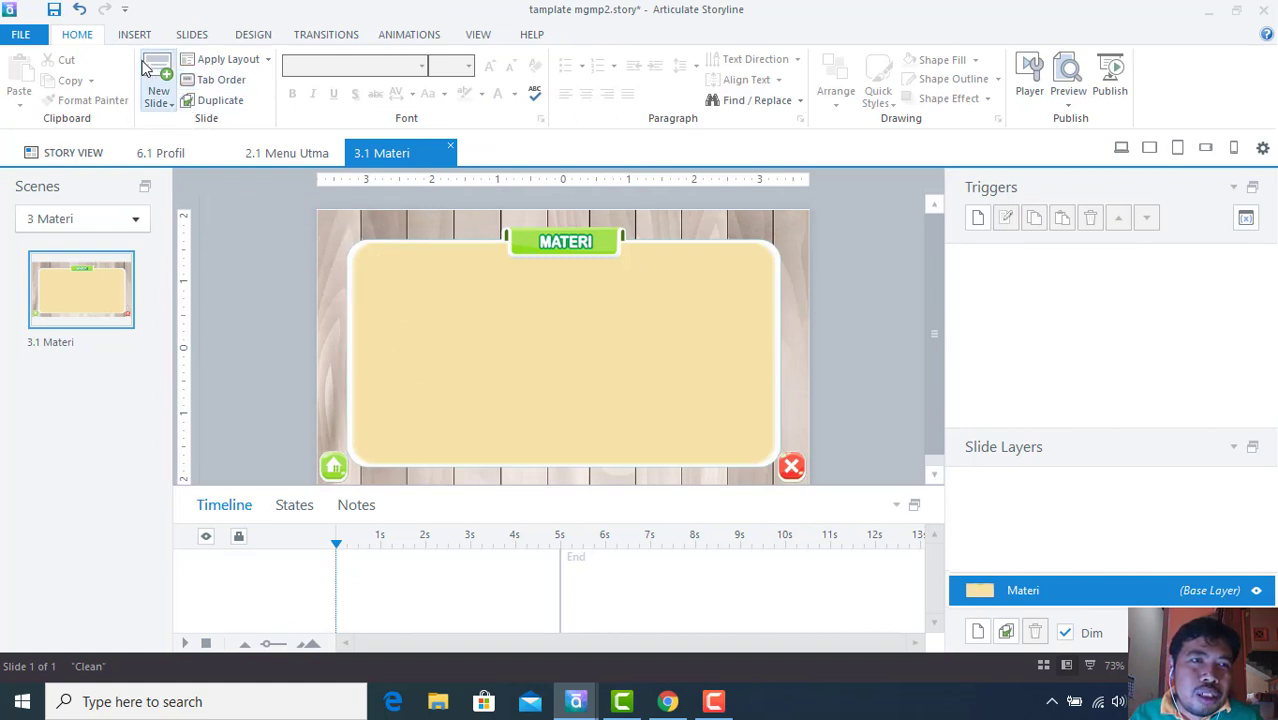
# - Reopen the slide master, send the bg6 background to the back behind the logo, and close the master view
pyautogui.click(472, 36)
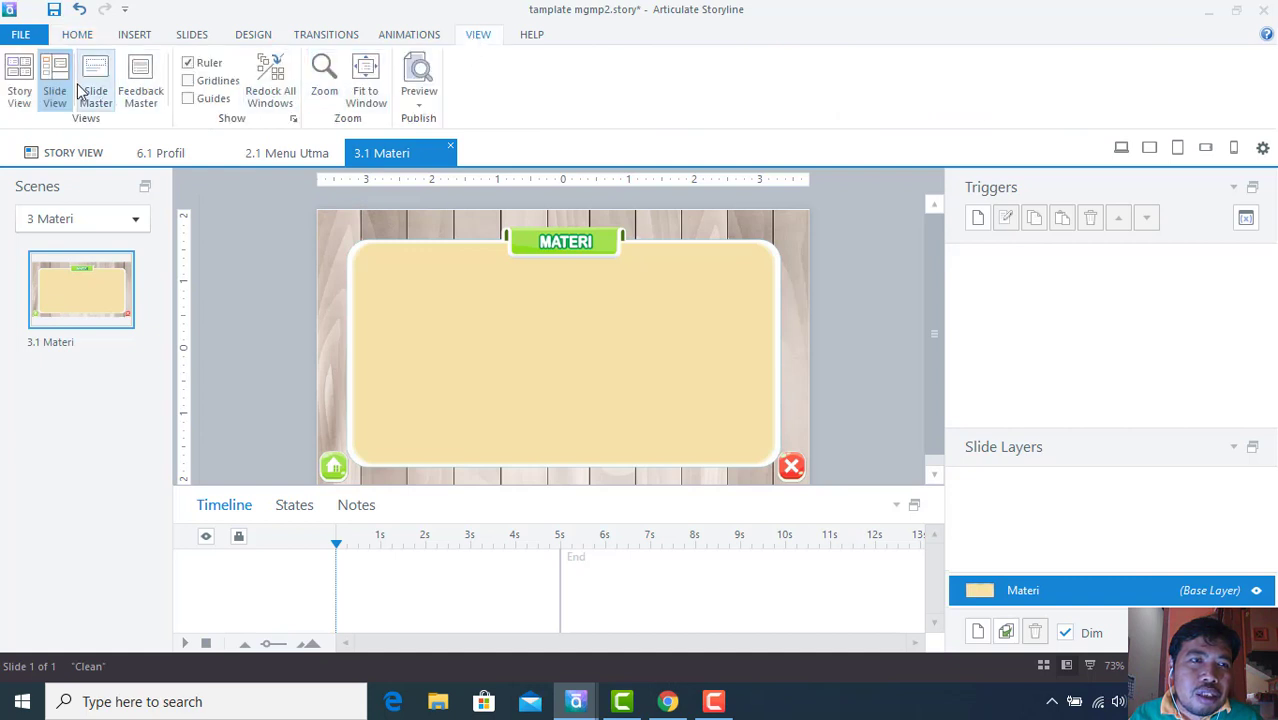
pyautogui.click(95, 92)
pyautogui.click(111, 163)
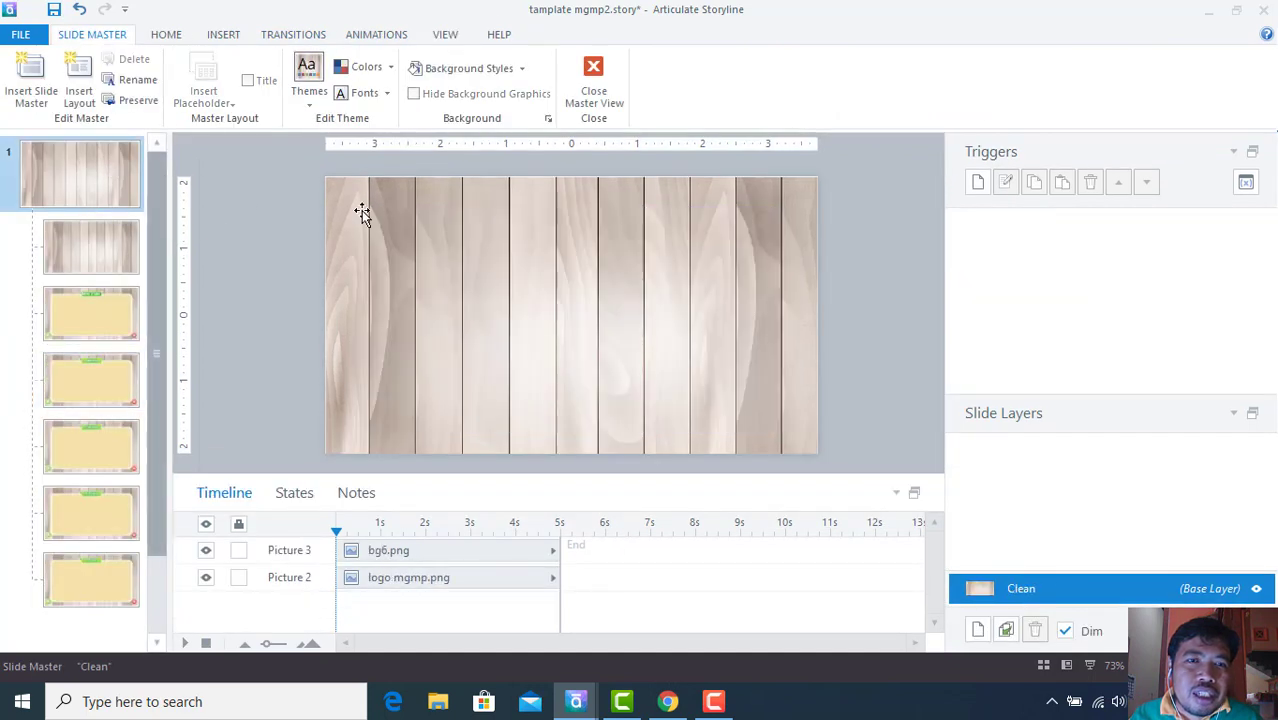
pyautogui.click(416, 205)
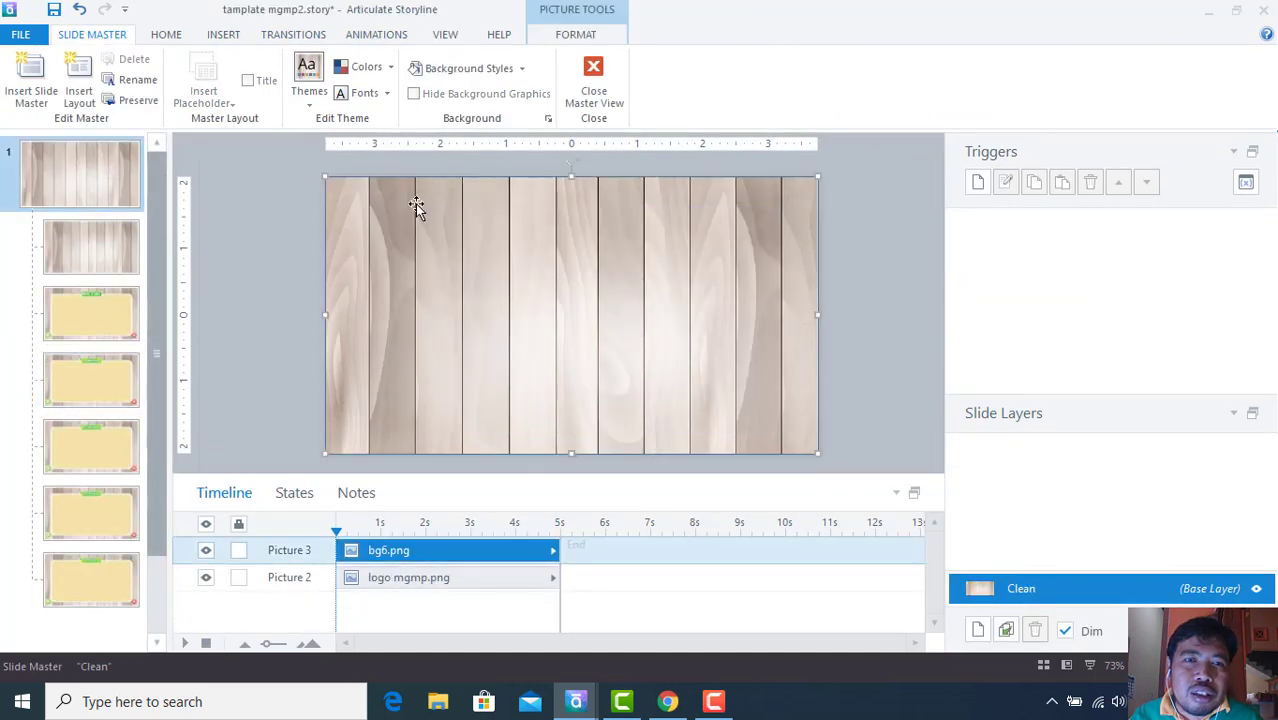
pyautogui.click(552, 38)
pyautogui.click(972, 80)
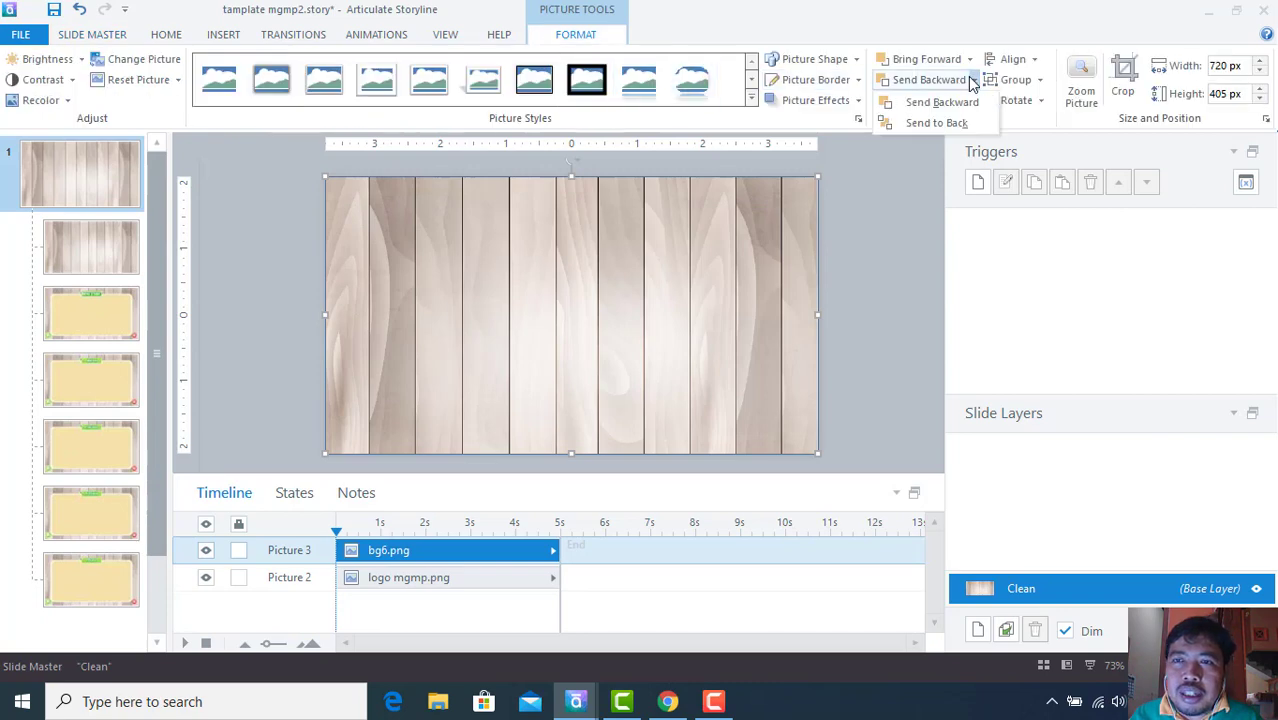
pyautogui.click(960, 123)
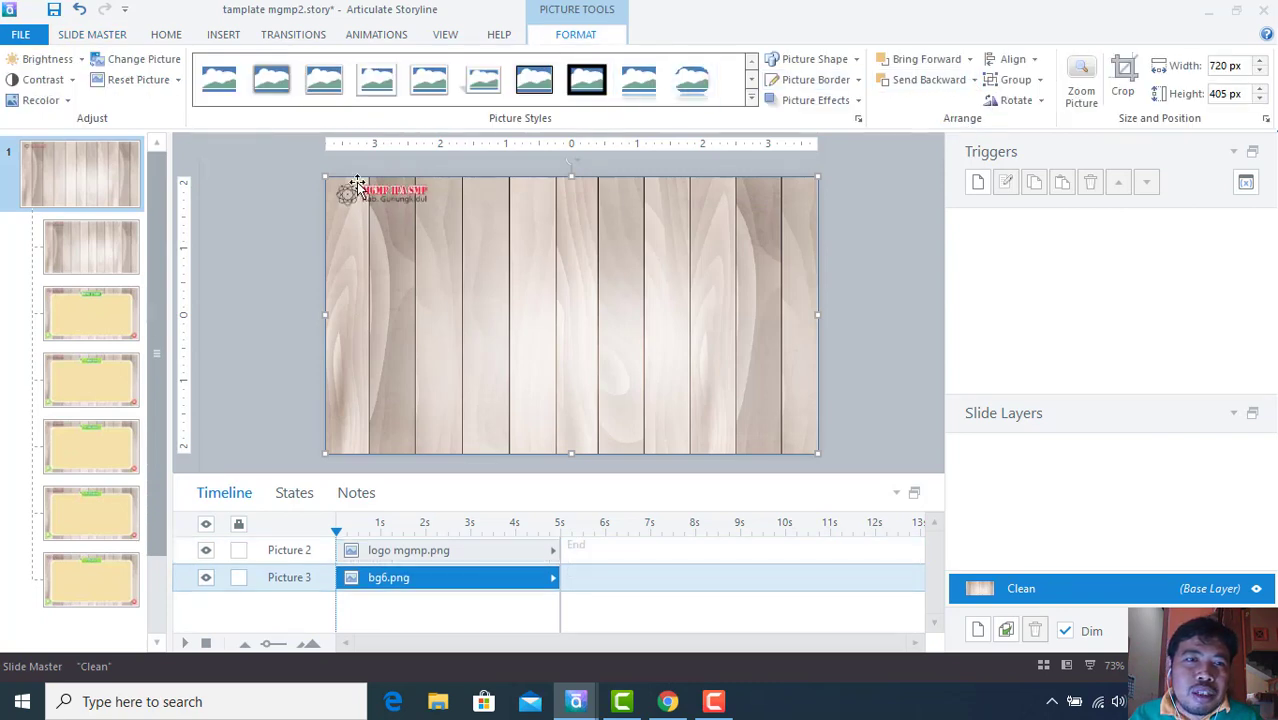
pyautogui.click(110, 36)
pyautogui.click(593, 97)
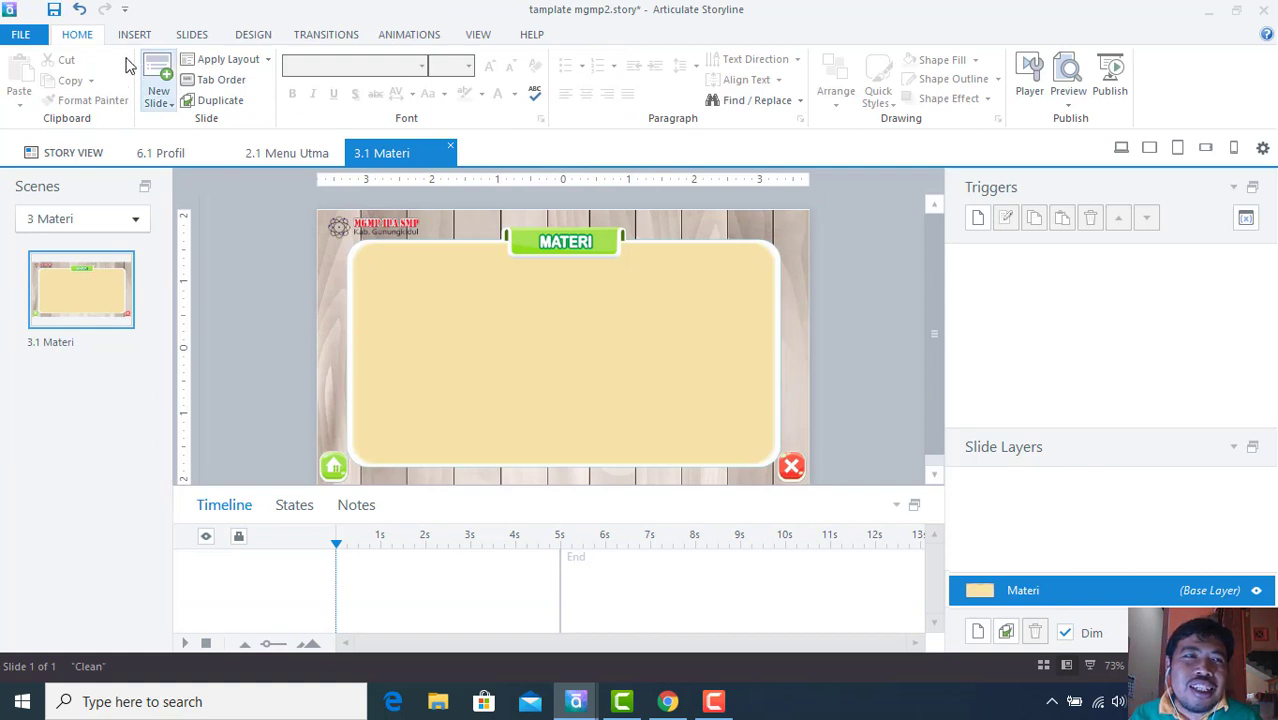
# - Save a copy of the project as "tamplate mgmp3" in the ! MGMP folder
pyautogui.click(20, 34)
pyautogui.click(49, 261)
pyautogui.click(229, 370)
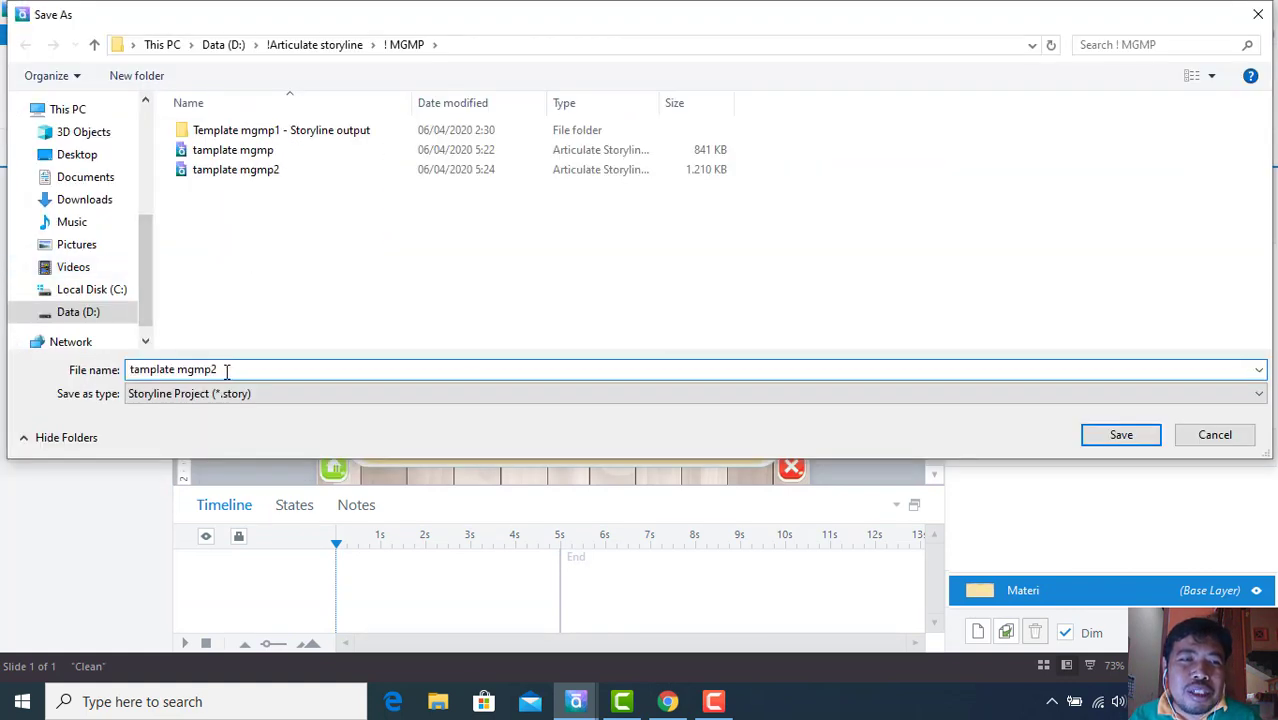
pyautogui.moveTo(213, 368); pyautogui.dragTo(221, 369)
pyautogui.write('3')
pyautogui.click(1118, 434)
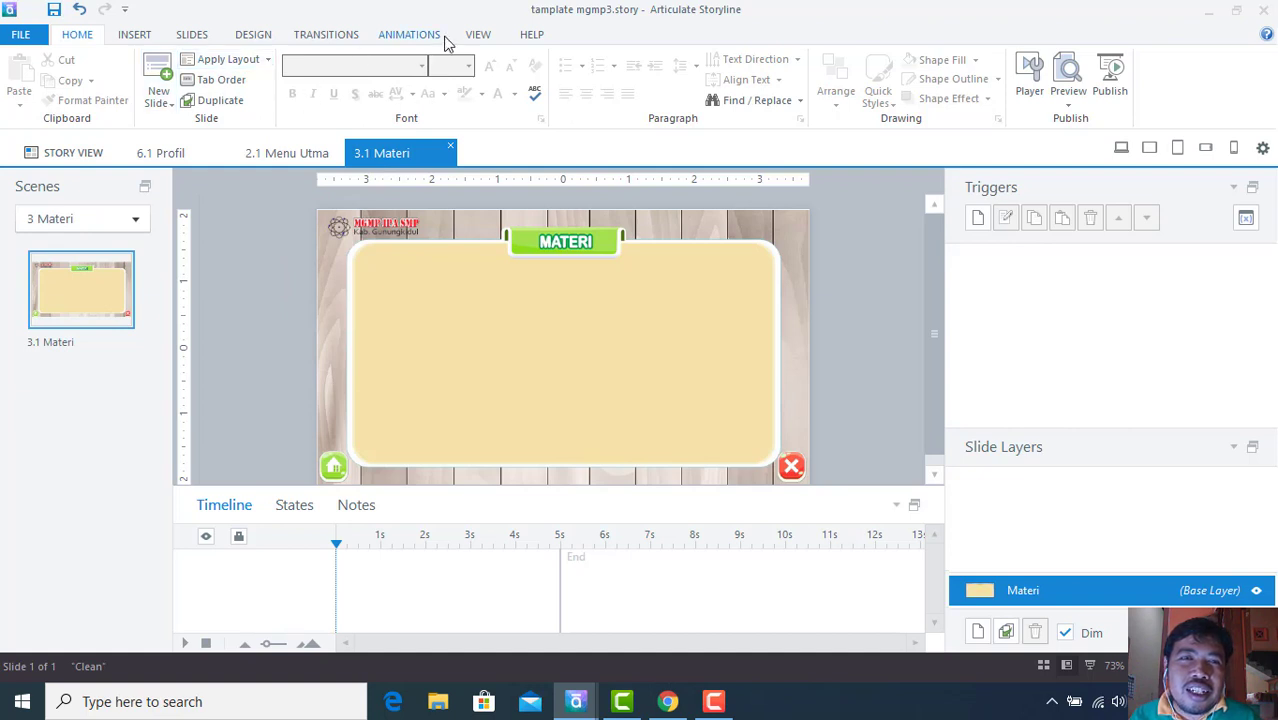
# - Preview the project, go through the opening slide, Menu Utama and Materi, return to the menu, and close the preview
pyautogui.click(1063, 86)
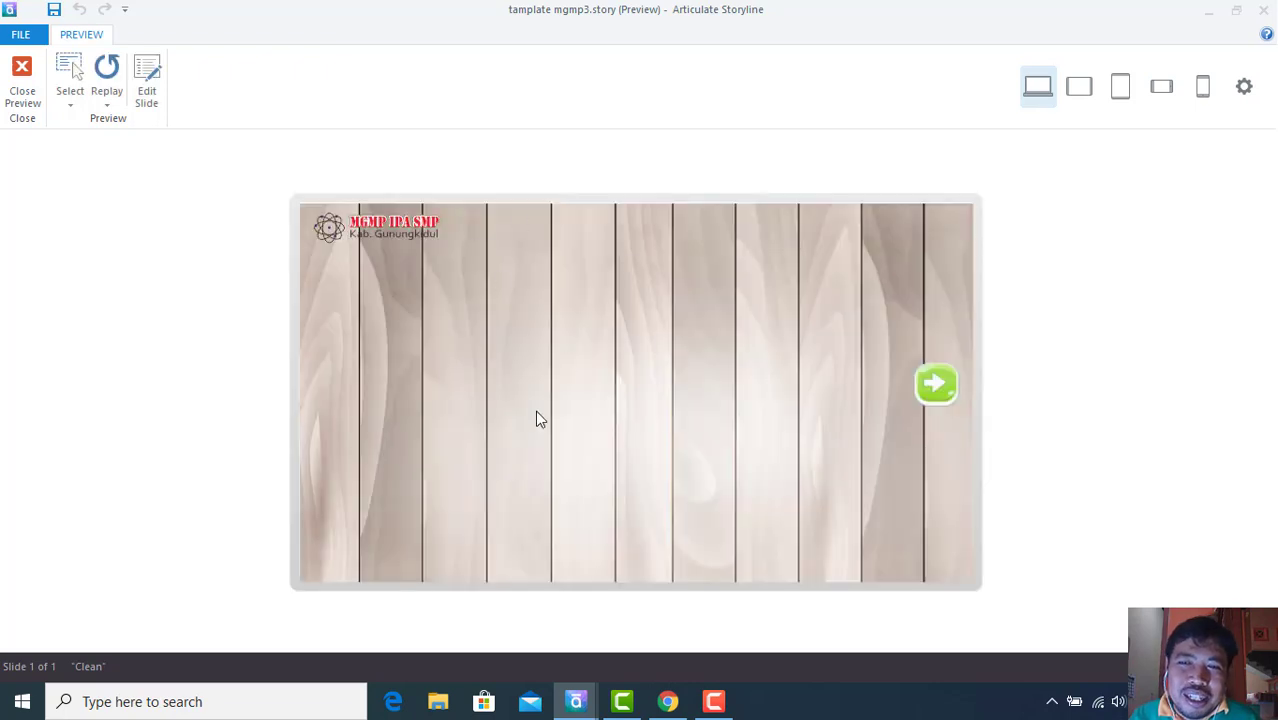
pyautogui.click(934, 384)
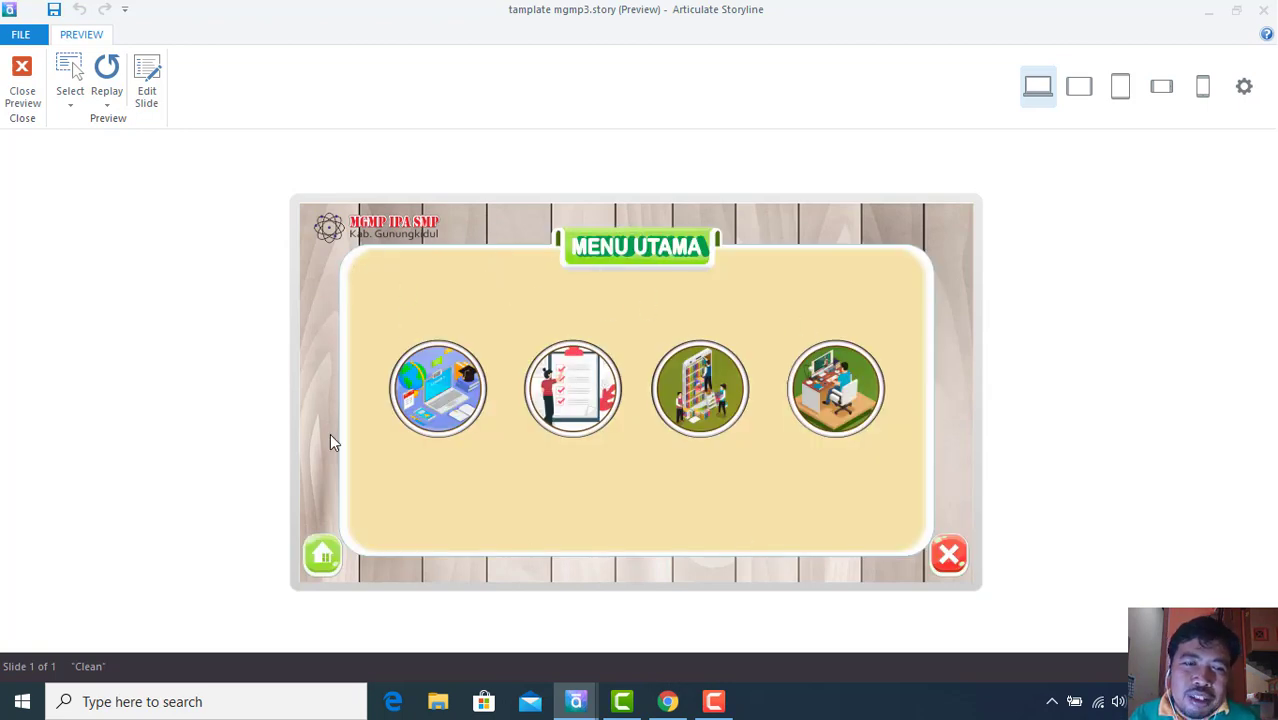
pyautogui.click(465, 386)
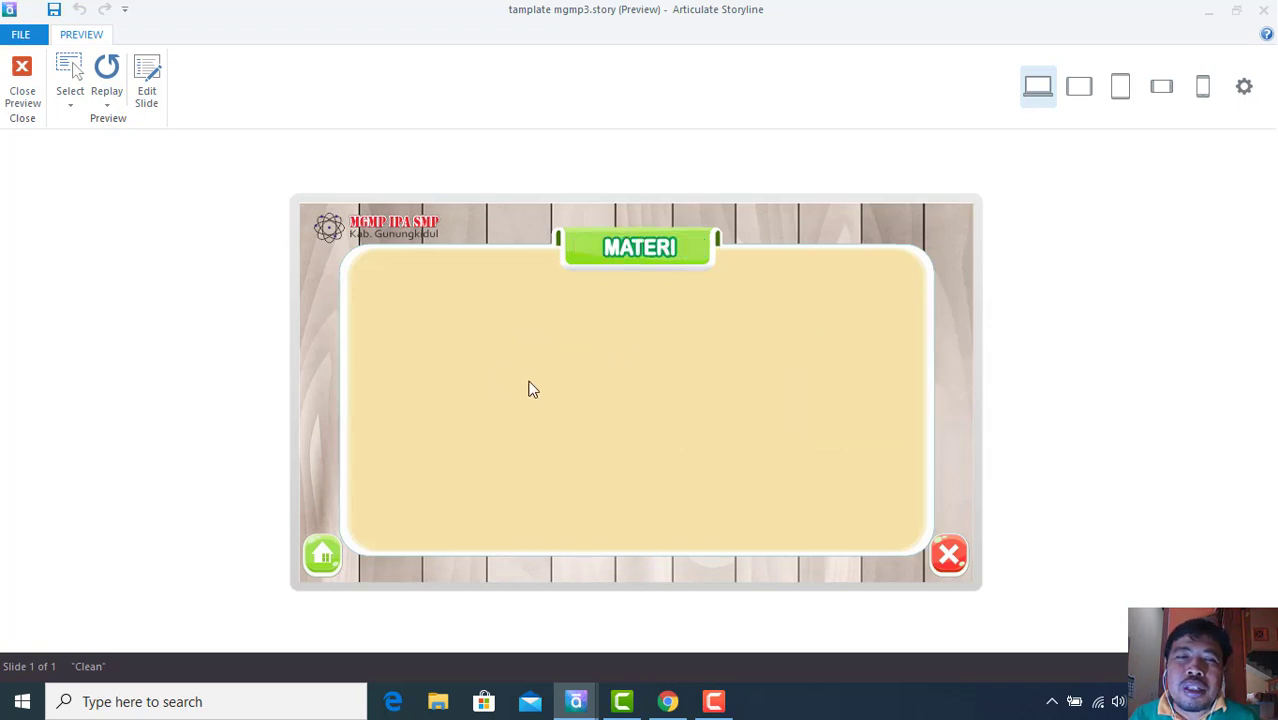
pyautogui.click(323, 553)
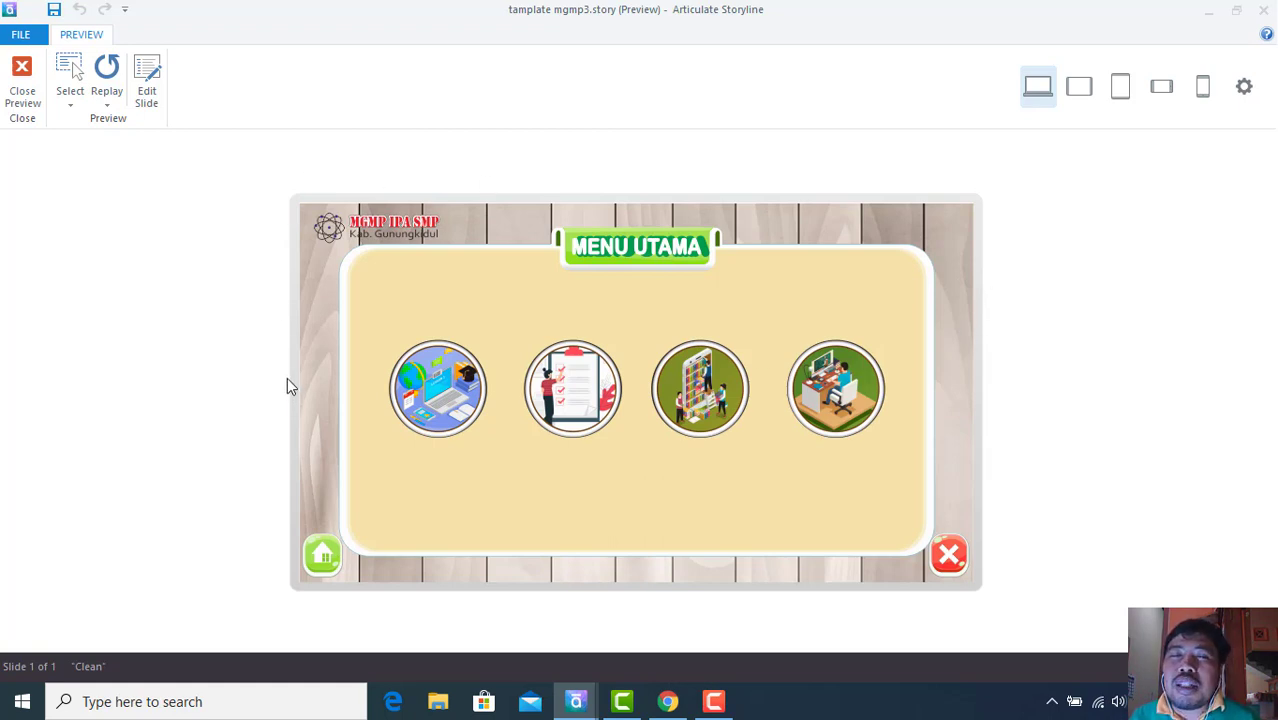
pyautogui.click(22, 85)
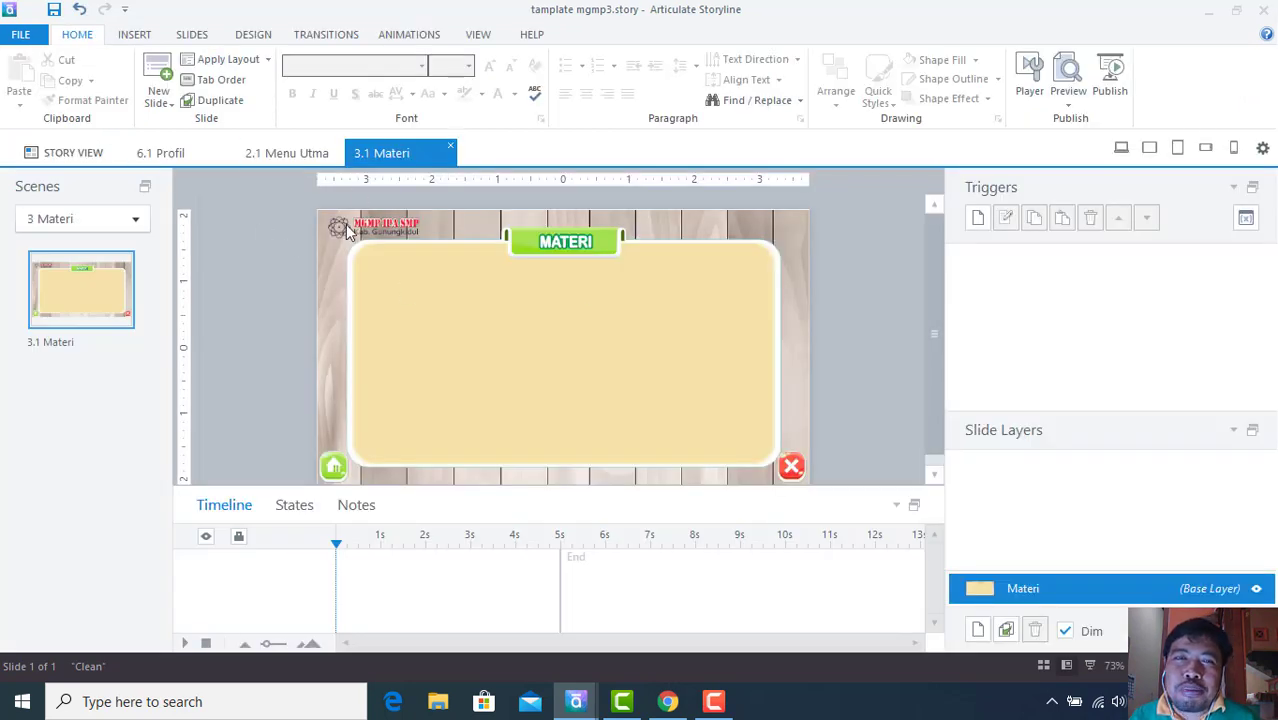